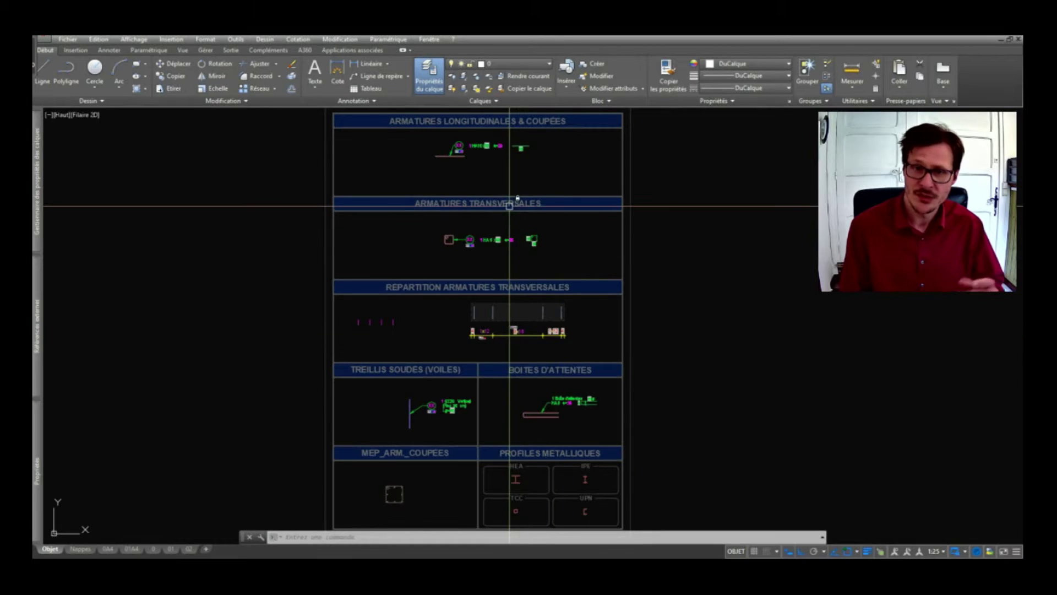
- Pan and zoom through the rebar symbol library sections, then park the sheet at the left edge
middle_click_drag(536, 214, 556, 204)
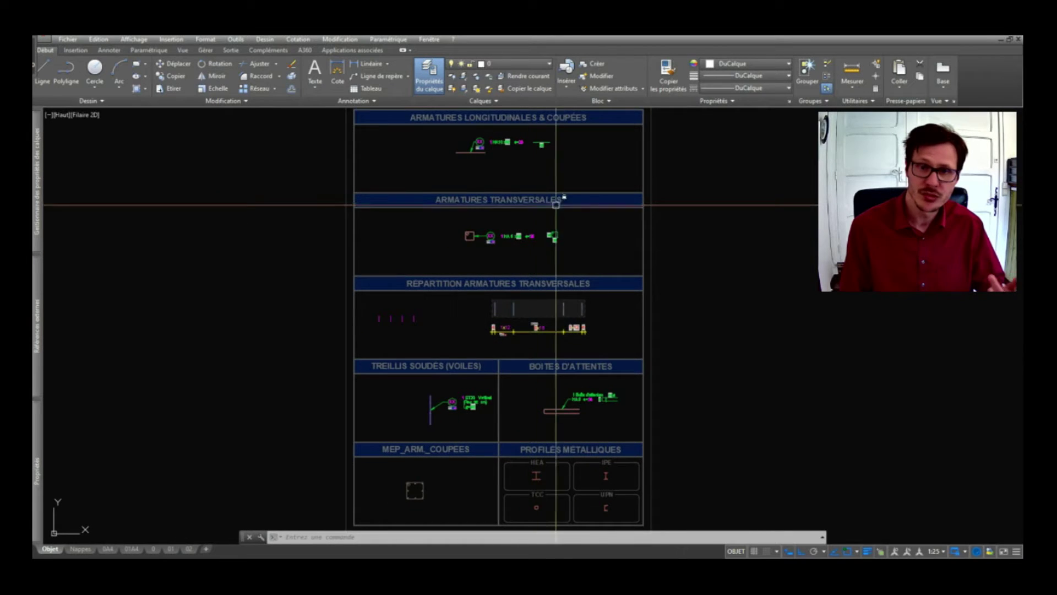
middle_click_drag(583, 285, 511, 298)
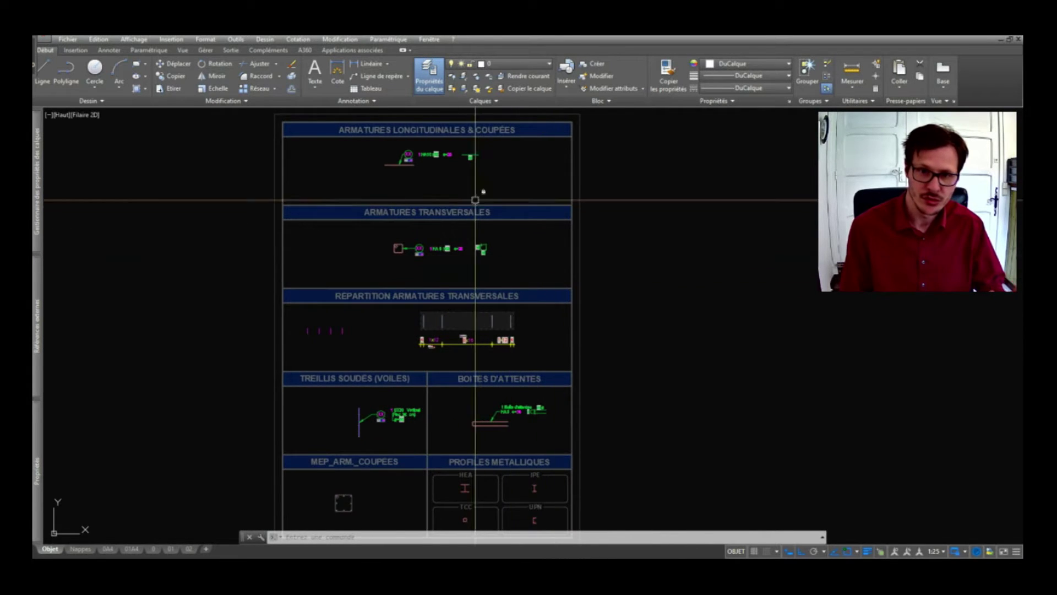
scroll(476, 200, "up", 2)
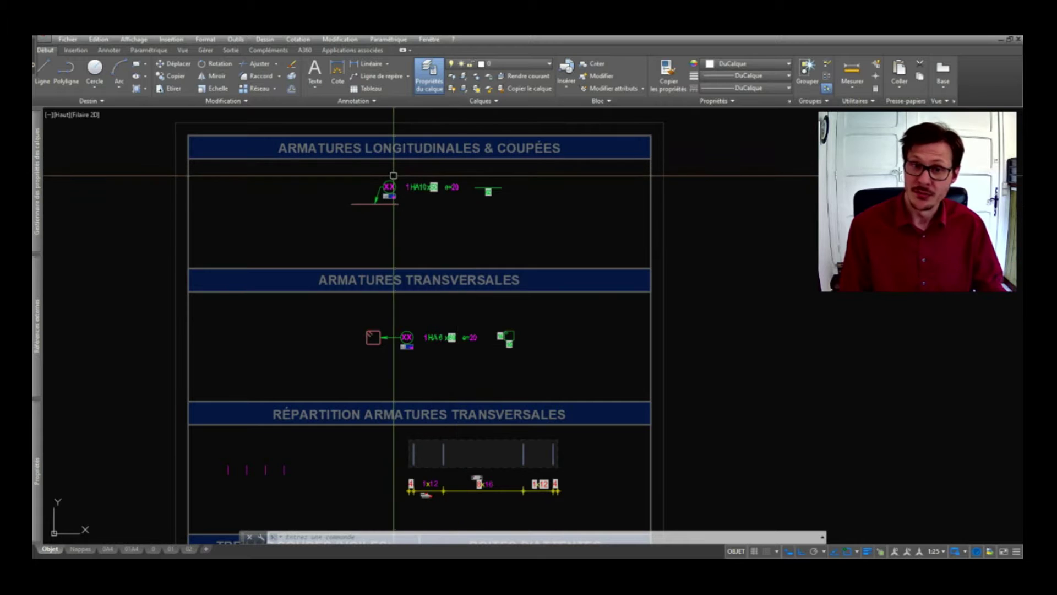
middle_click_drag(424, 356, 426, 142)
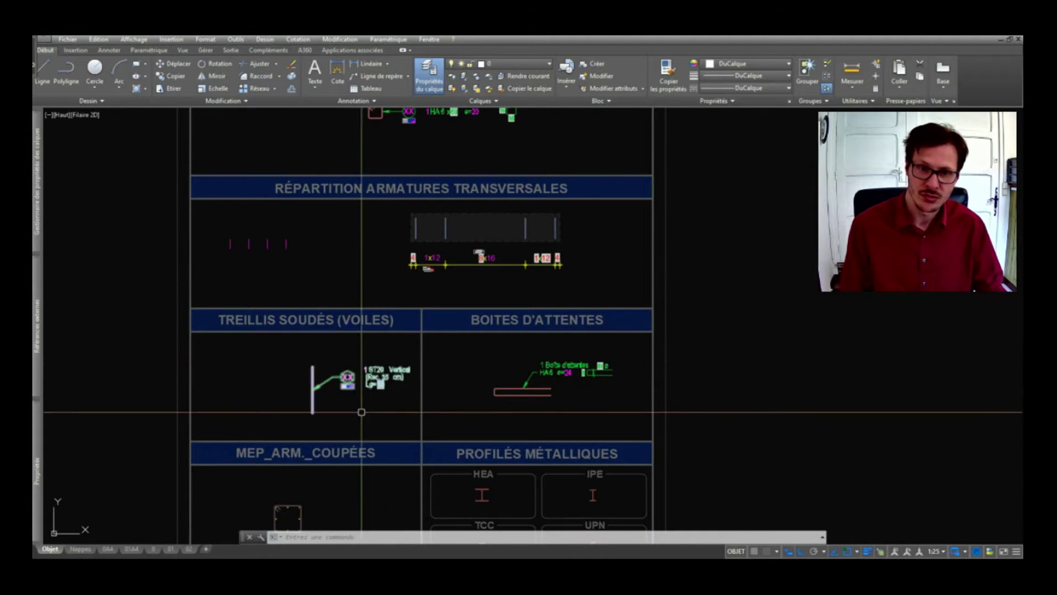
mouse_move(480, 112)
middle_mouse_down()
mouse_move(519, 262)
mouse_move(512, 320)
middle_mouse_up()
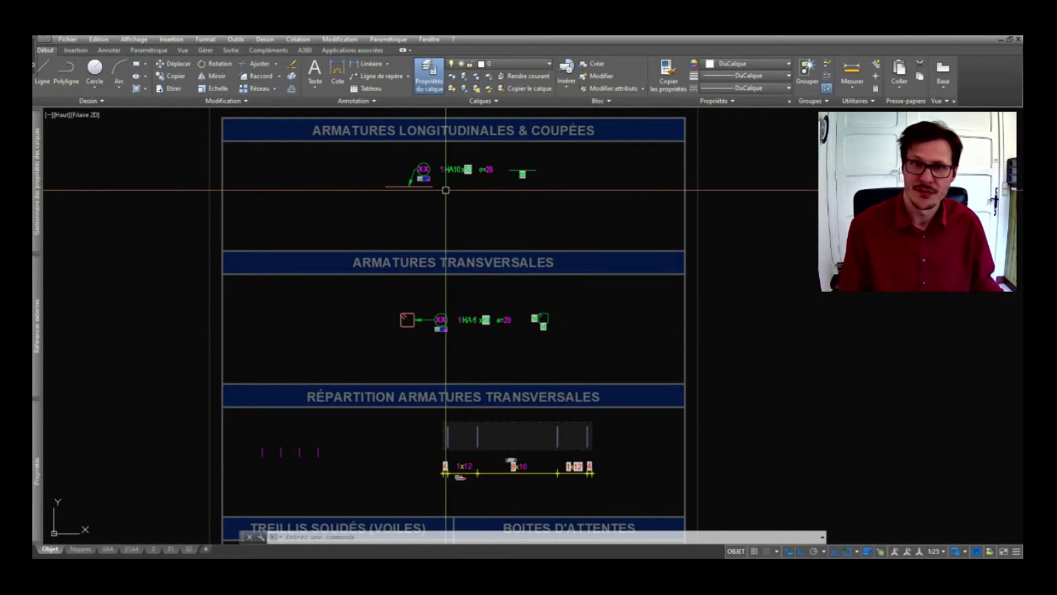
scroll(323, 201, "down", 3)
middle_click_drag(668, 260, 455, 241)
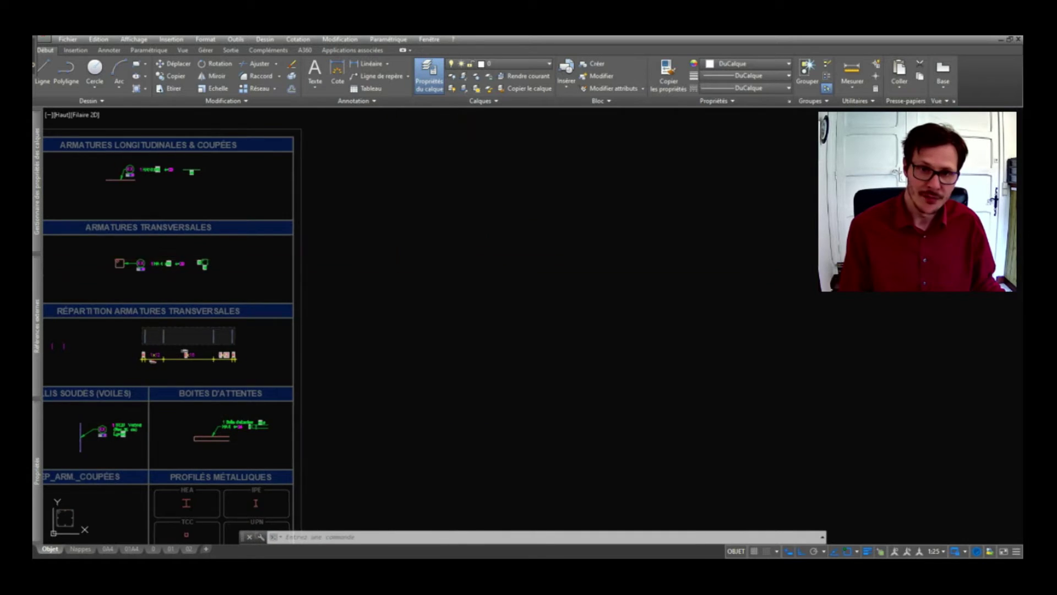
middle_click_drag(385, 276, 446, 296)
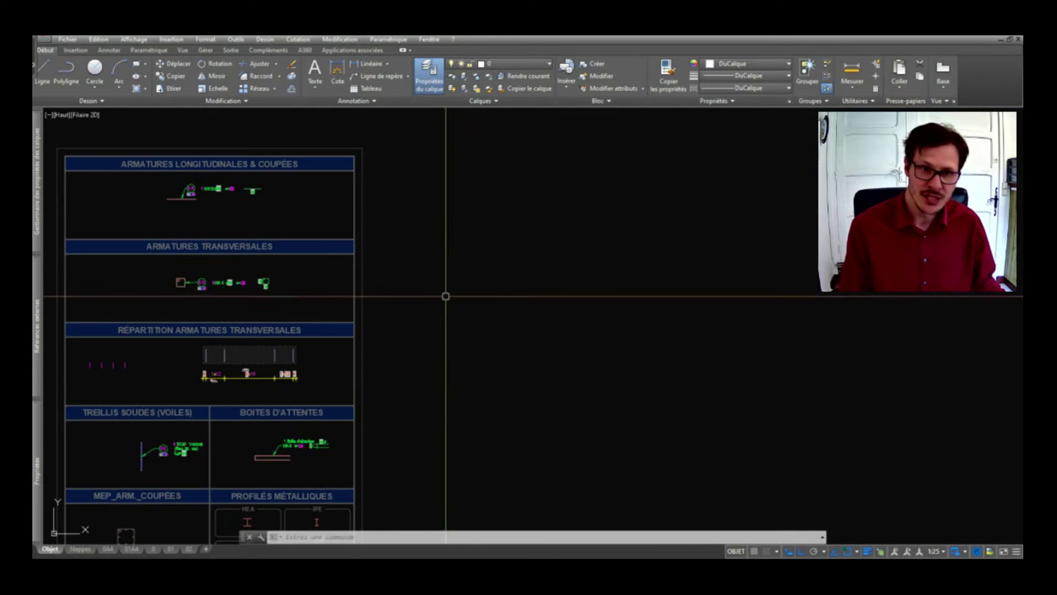
- Draw a 40 by 50 rectangle beside the symbol library using REC with dimensions
type("rec")
key("Return")
left_click(502, 259)
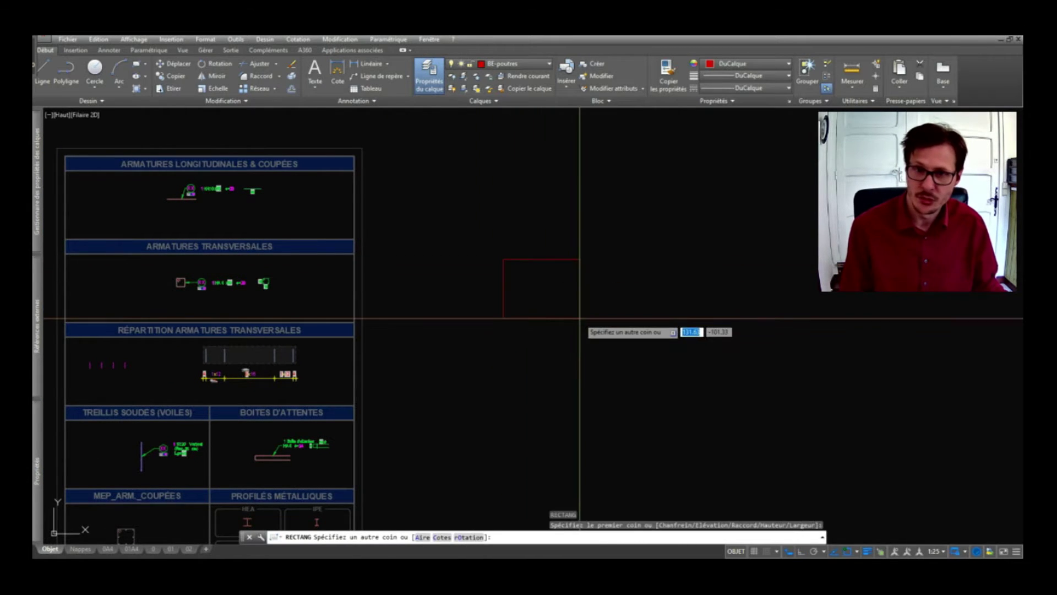
type("c")
key("Return")
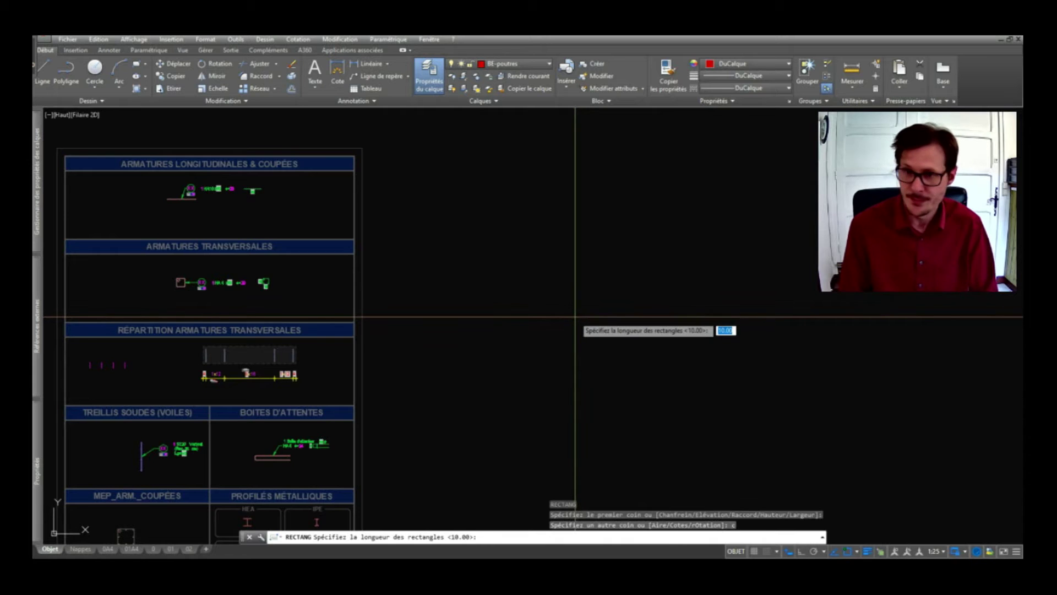
type("0")
key("Return")
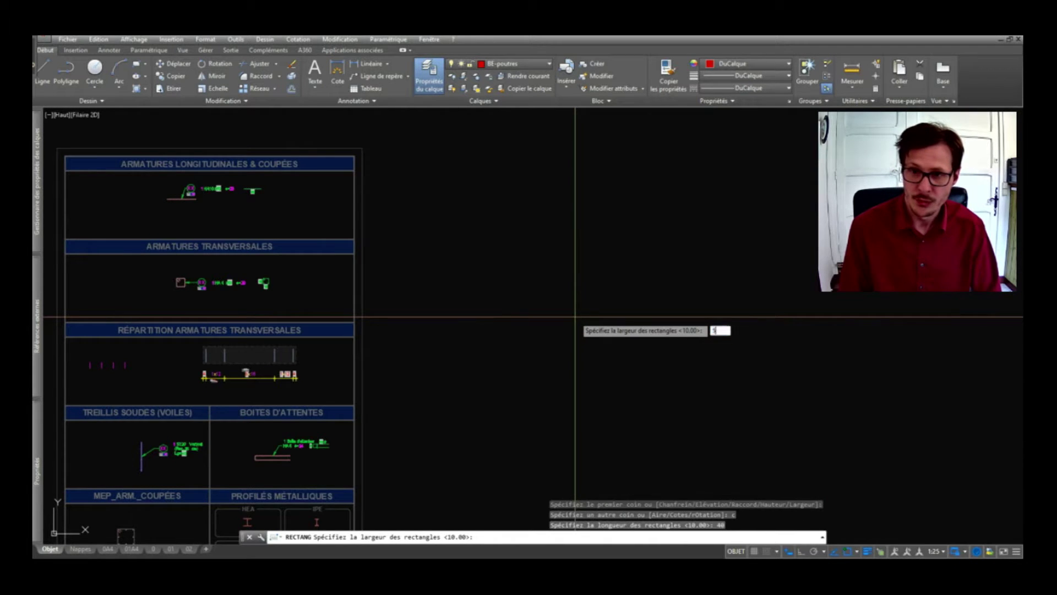
type("50")
key("Return")
left_click(576, 318)
- Select the new rectangle and zoom around it to check its size
scroll(529, 265, "up", 5)
left_click(531, 259)
left_click(512, 245)
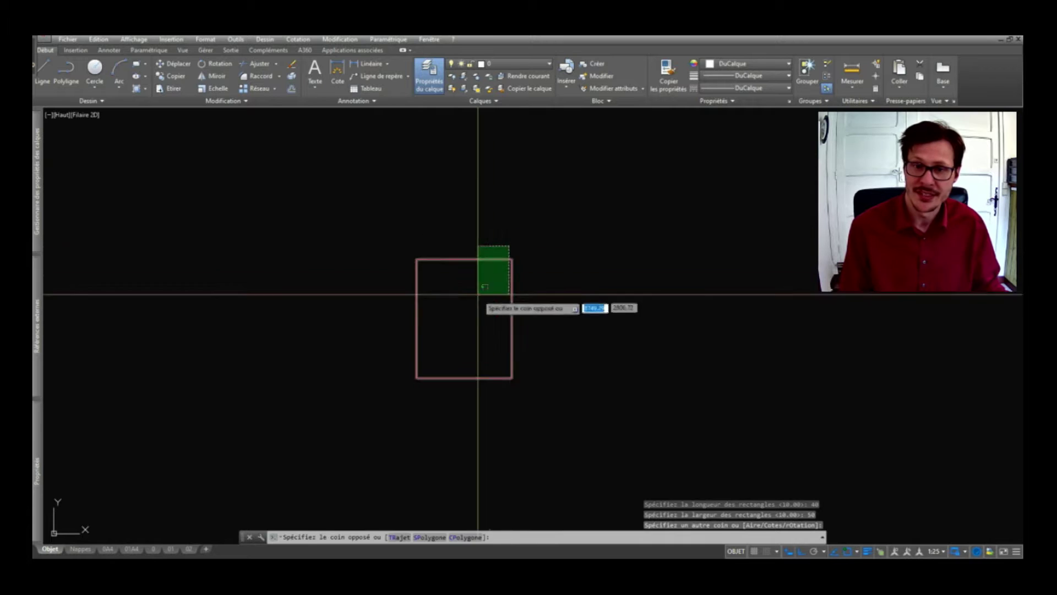
left_click(472, 292)
scroll(448, 293, "down", 2)
scroll(515, 282, "up", 2)
scroll(306, 303, "down", 2)
scroll(365, 303, "up", 2)
key("Escape")
scroll(474, 325, "down", 2)
scroll(498, 342, "down", 2)
scroll(510, 300, "up", 2)
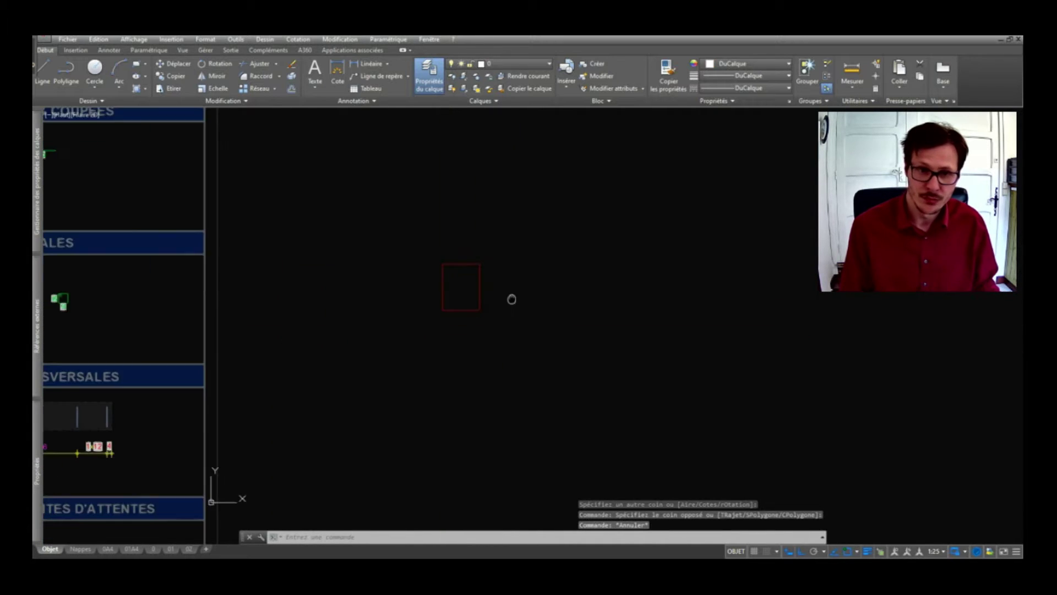
scroll(474, 298, "down", 2)
scroll(468, 305, "up", 2)
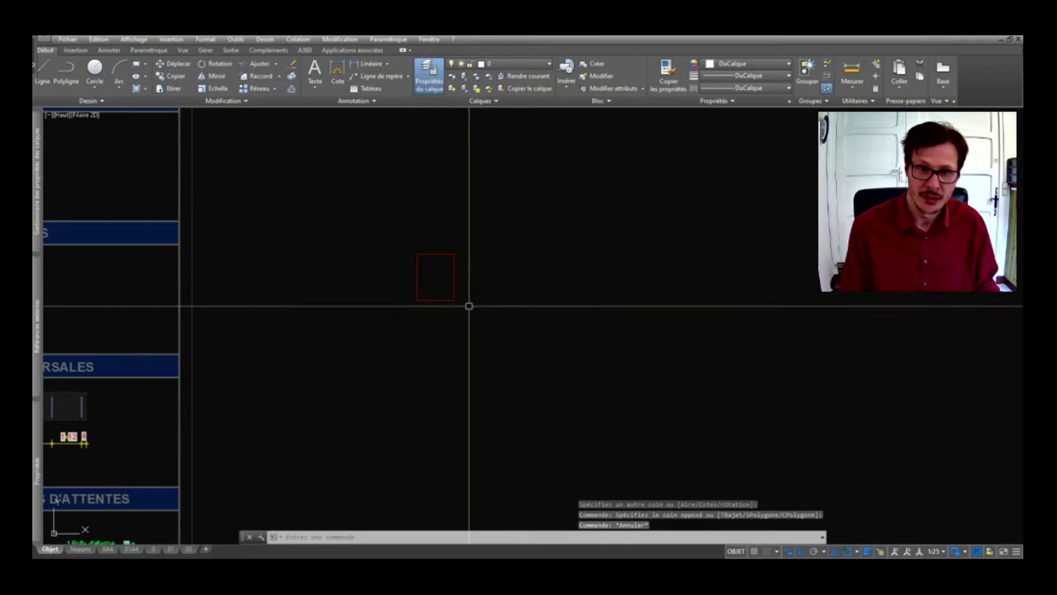
scroll(544, 288, "down", 2)
scroll(402, 251, "up", 2)
scroll(373, 276, "down", 2)
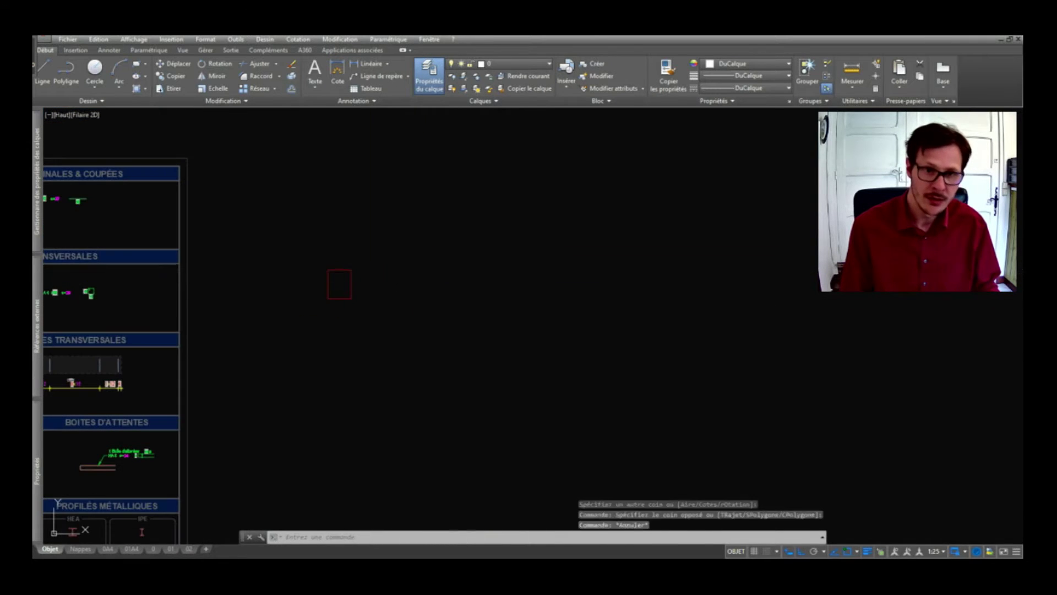
- Begin the elevation line from a point right of the rectangle
key("l")
key("Return")
left_click(505, 266)
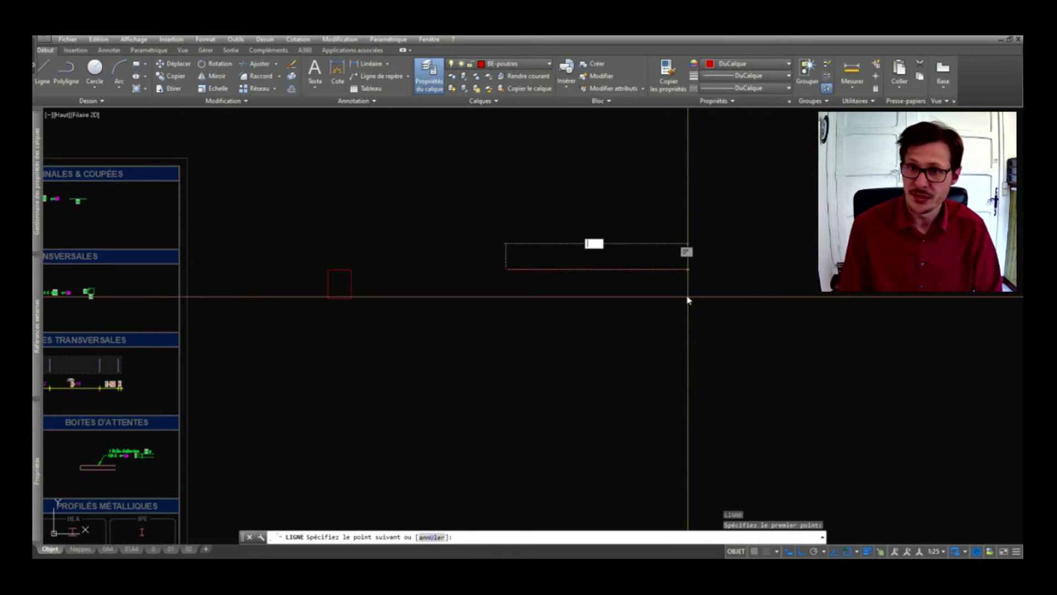
type("300")
- Finish the 300-long line and copy it 40 units below
key("Return")
key("Return")
left_click(673, 270)
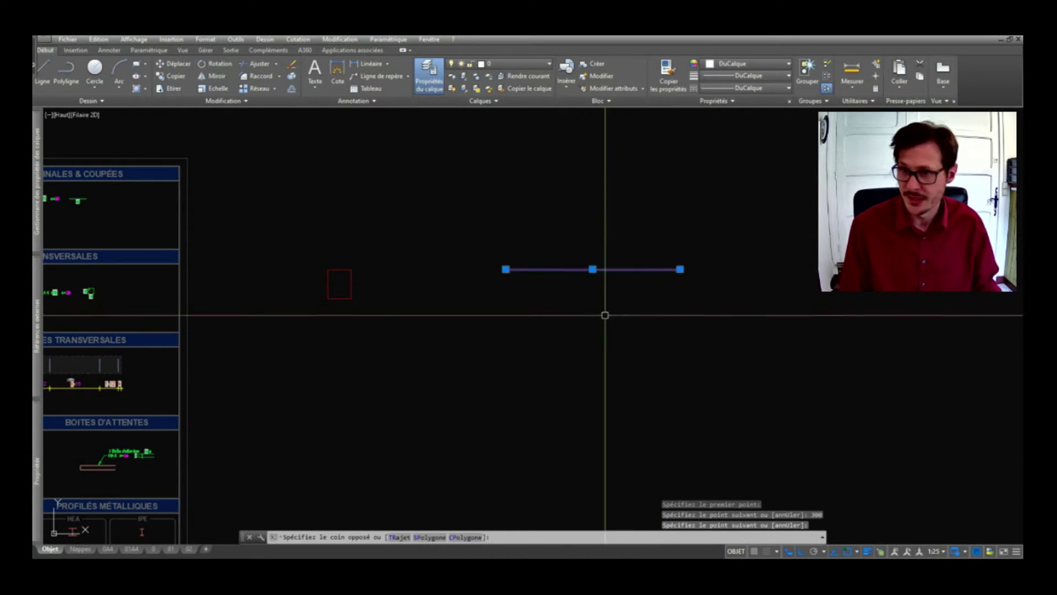
type("co")
key("Return")
left_click(630, 302)
type("0")
key("Return")
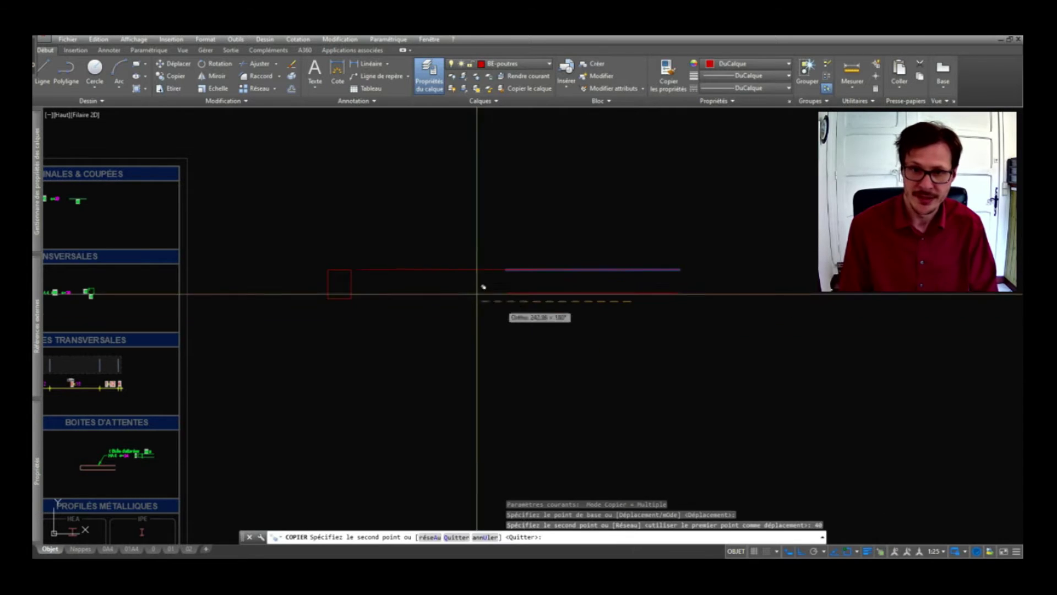
key("Return")
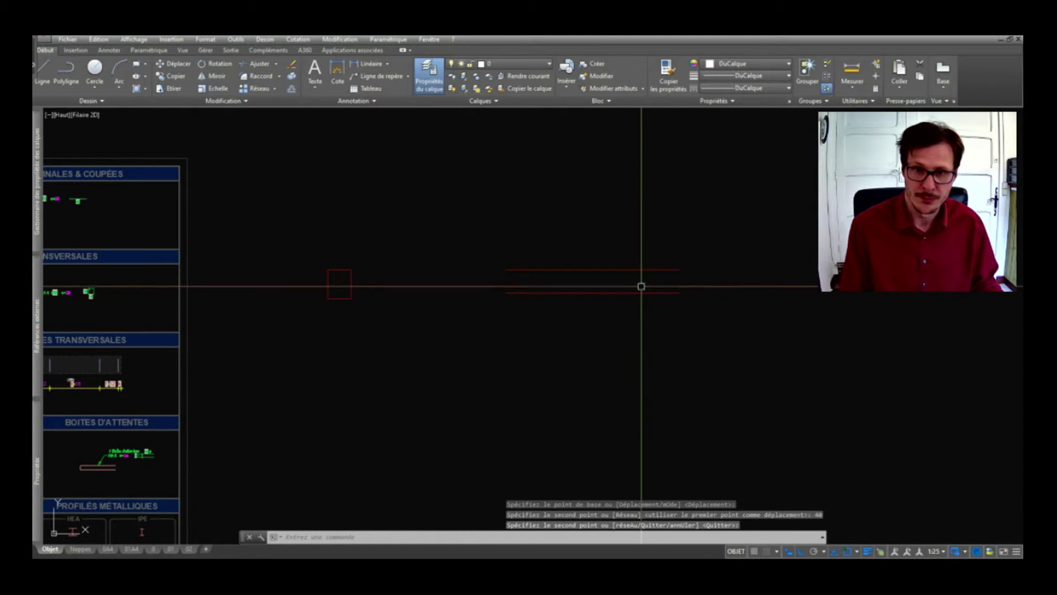
- Move the lower line a further 10 units down
left_click(628, 292)
type("d")
key("Return")
left_click(595, 341)
type("10")
key("Return")
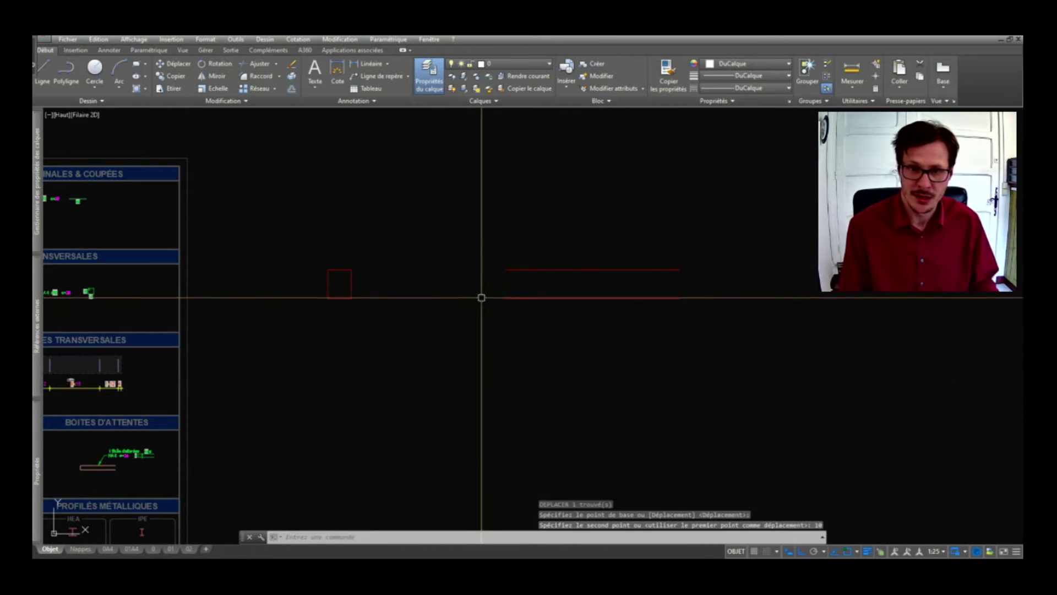
- Draw 20-unit vertical legs at both ends of the lower line
type("l")
key("Return")
left_click(506, 299)
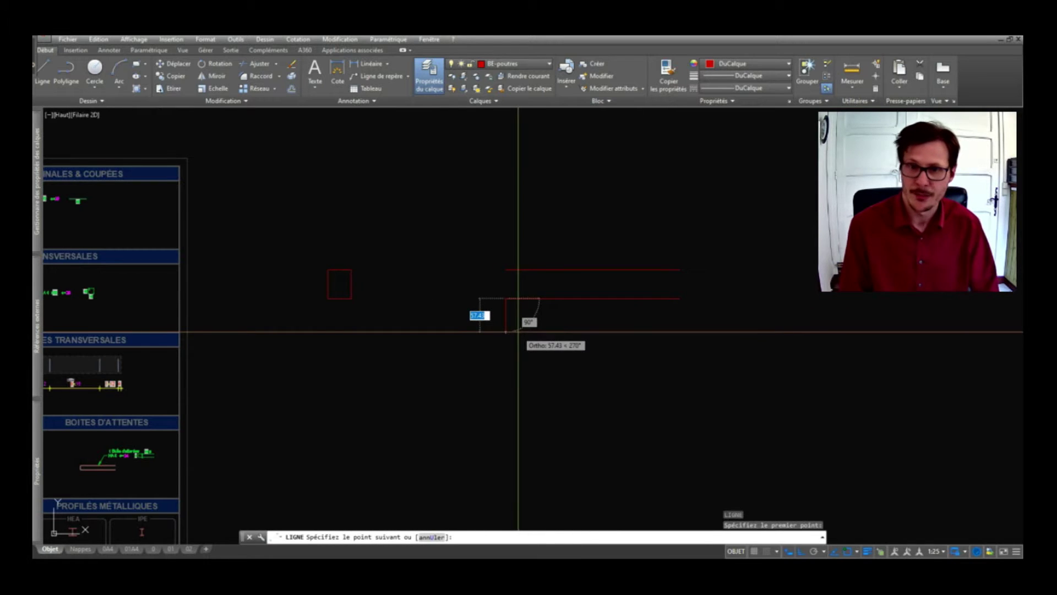
type("20")
key("Return")
key("Return")
key("Return")
left_click(680, 300)
type("20")
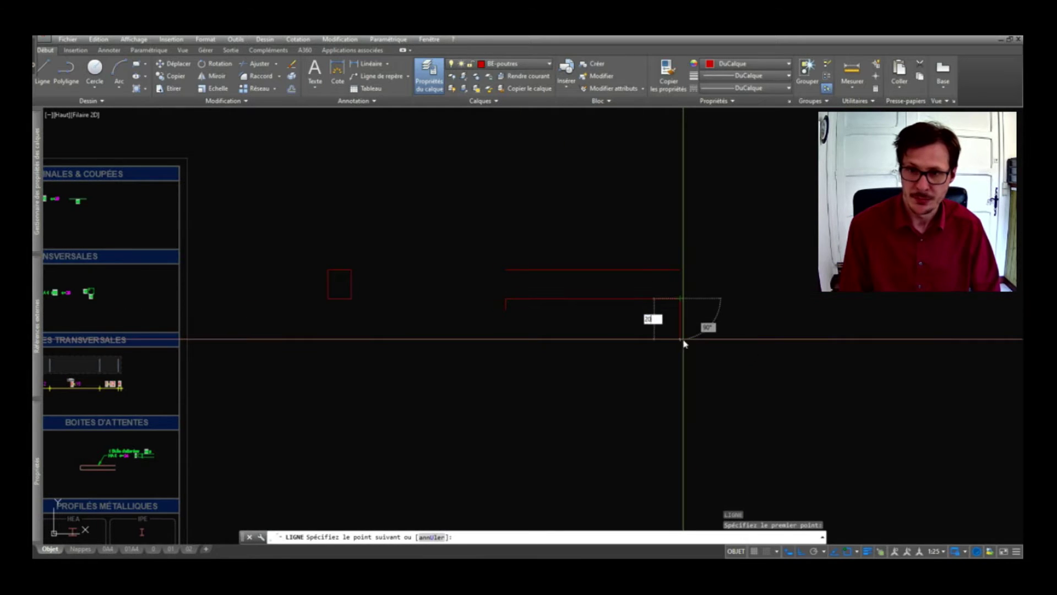
key("Return")
key("Return")
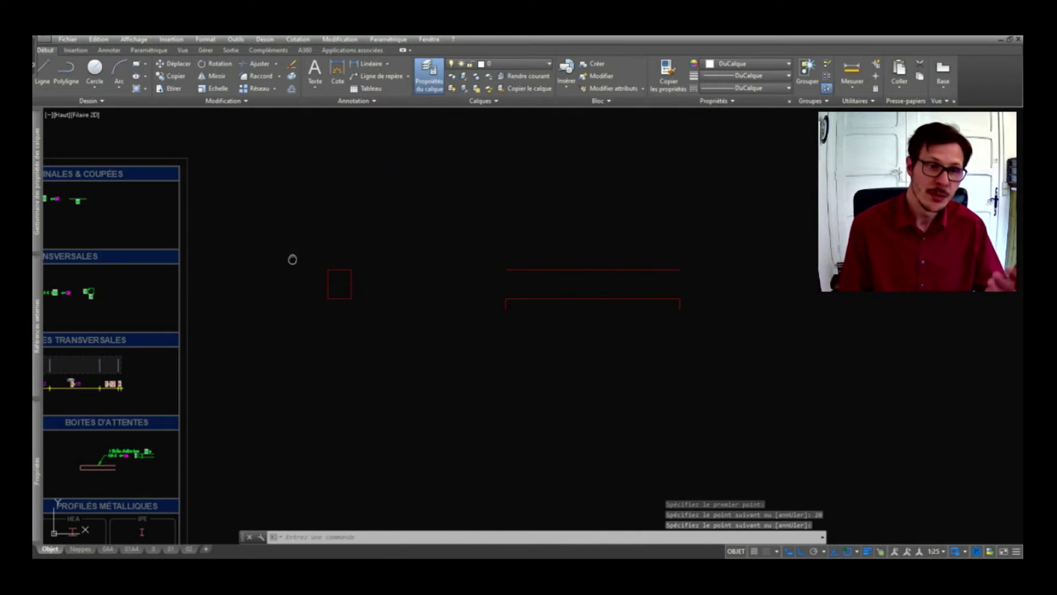
middle_click_drag(290, 258, 383, 238)
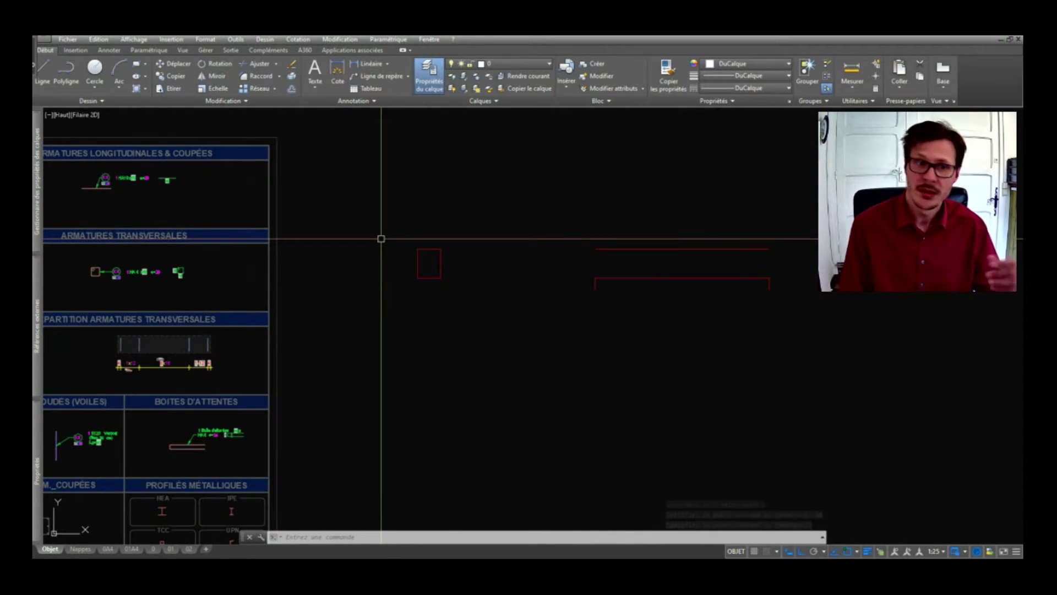
- Copy the longitudinal bar label from the library to above the beam elevation
left_click(127, 178)
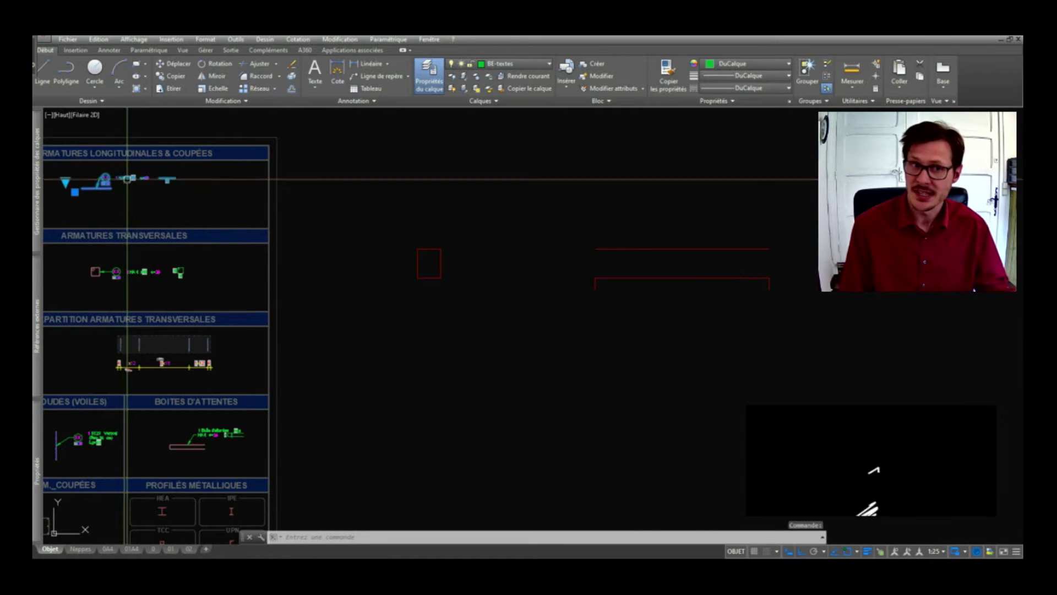
type("co")
key("Return")
left_click(114, 192)
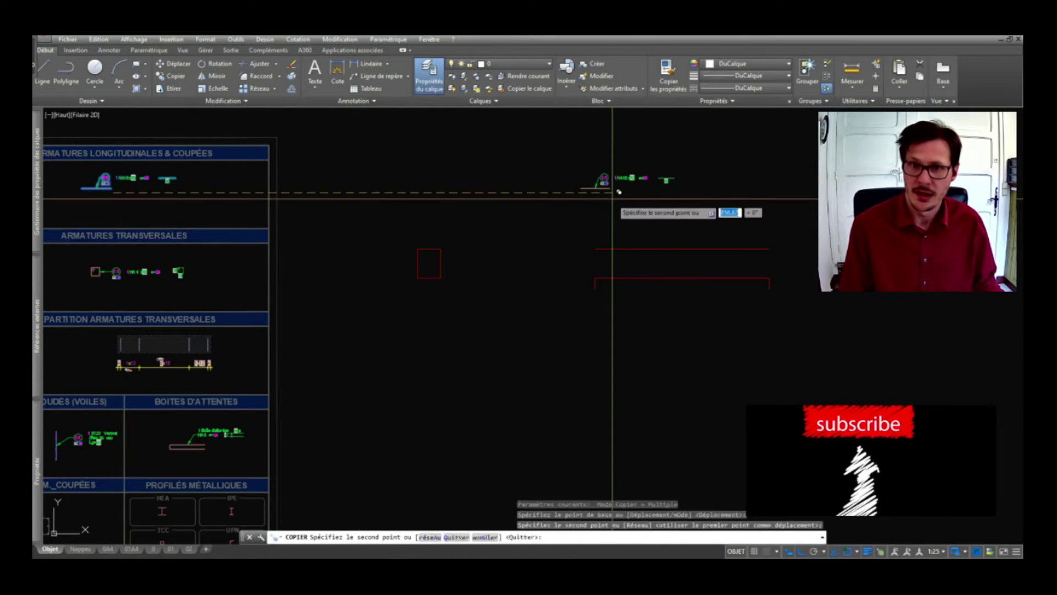
left_click(612, 193)
key("Escape")
- Select the copied label and open its Avec nomenclature display options
scroll(642, 212, "up", 3)
scroll(586, 227, "up", 2)
left_click_drag(585, 258, 452, 230)
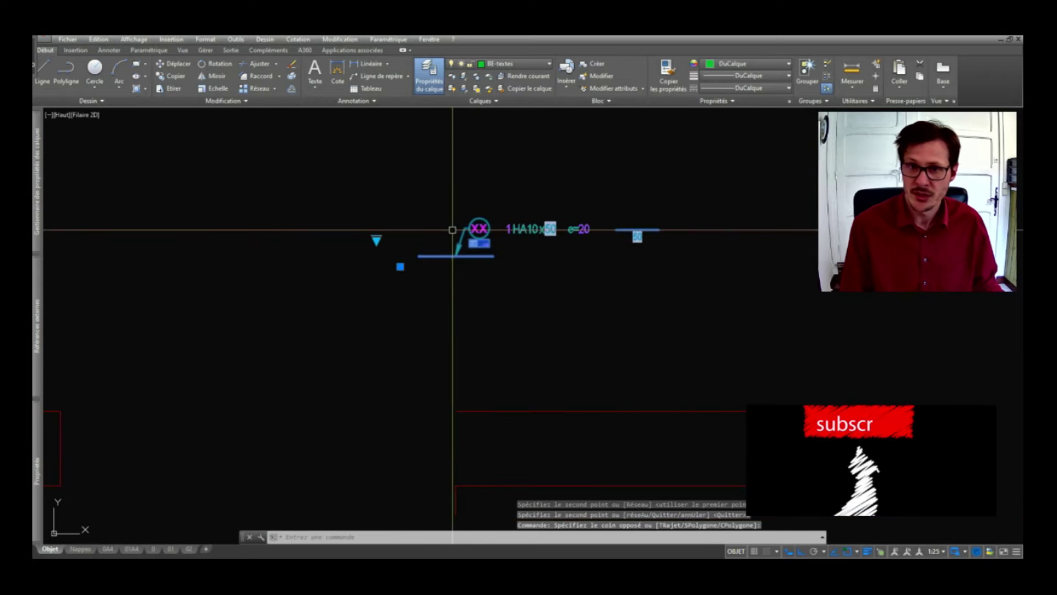
scroll(377, 227, "down", 2)
left_click(377, 226)
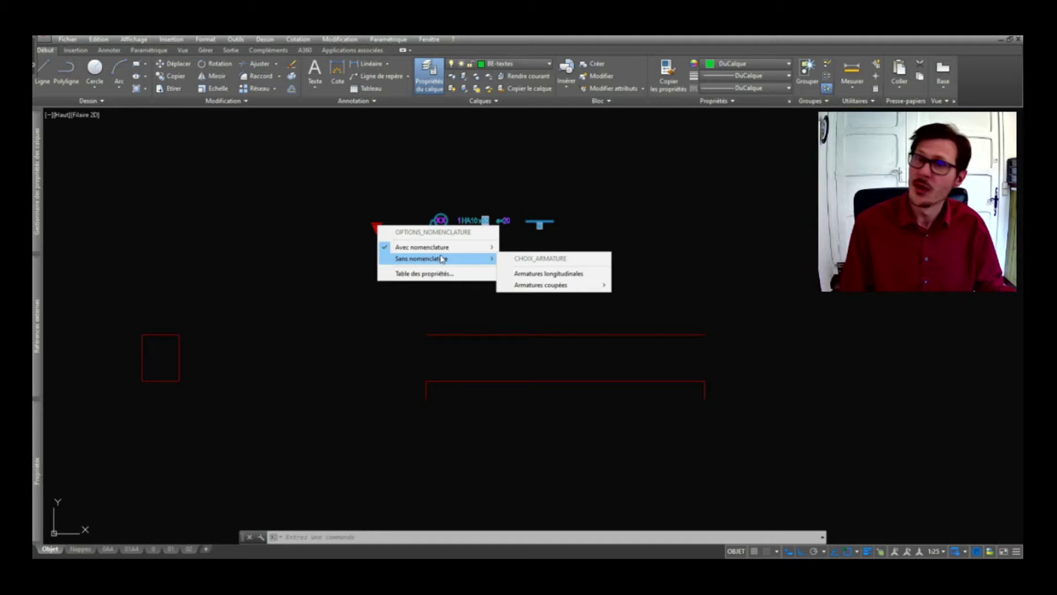
mouse_move(421, 247)
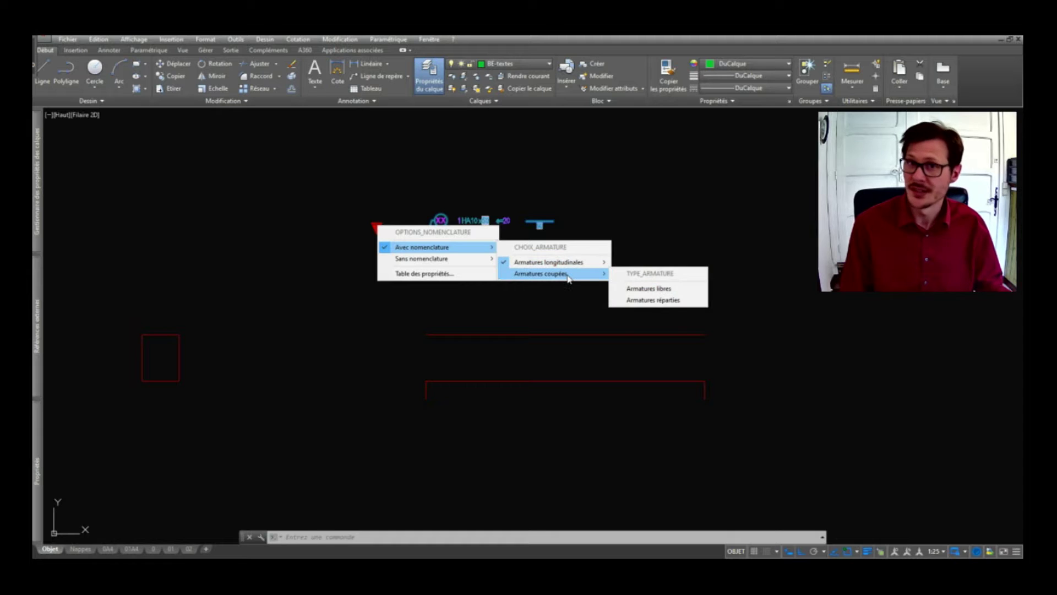
mouse_move(549, 262)
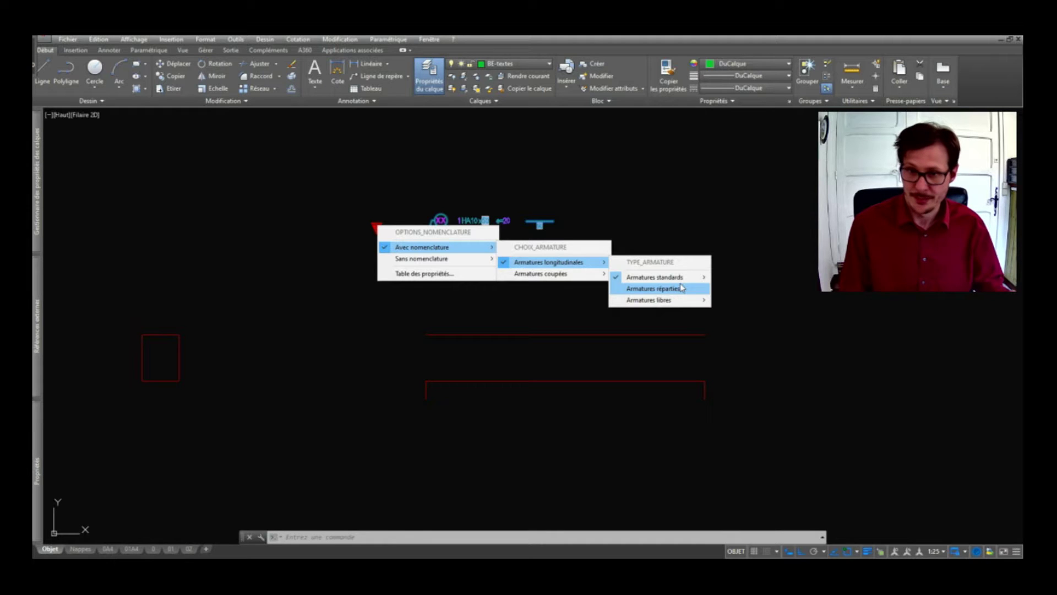
mouse_move(655, 277)
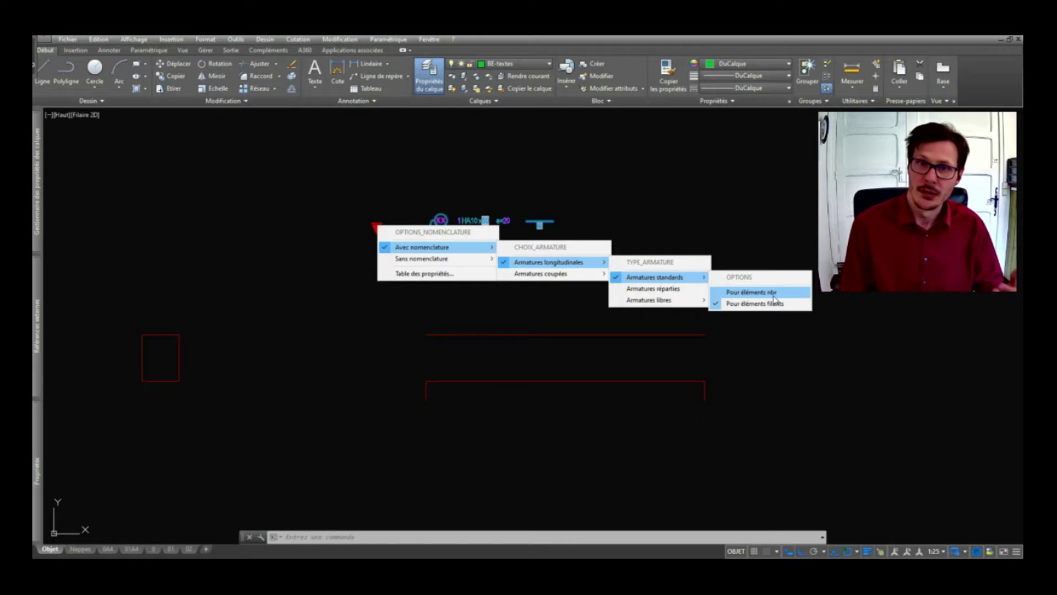
- Apply the Pour éléments nbr display option and explode the rebar block with DE
left_click(774, 297)
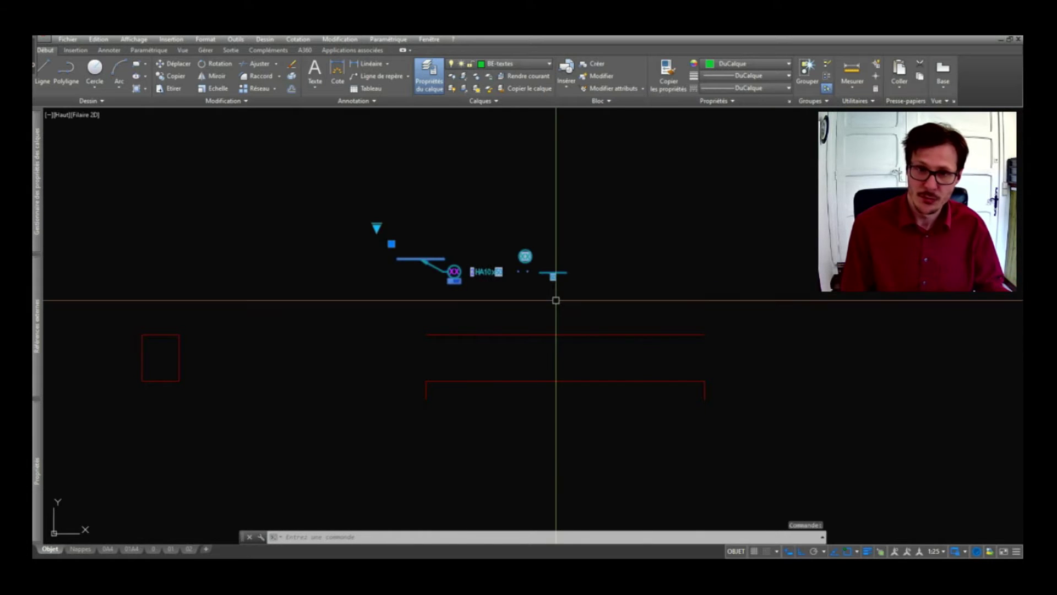
type("DE")
key("Return")
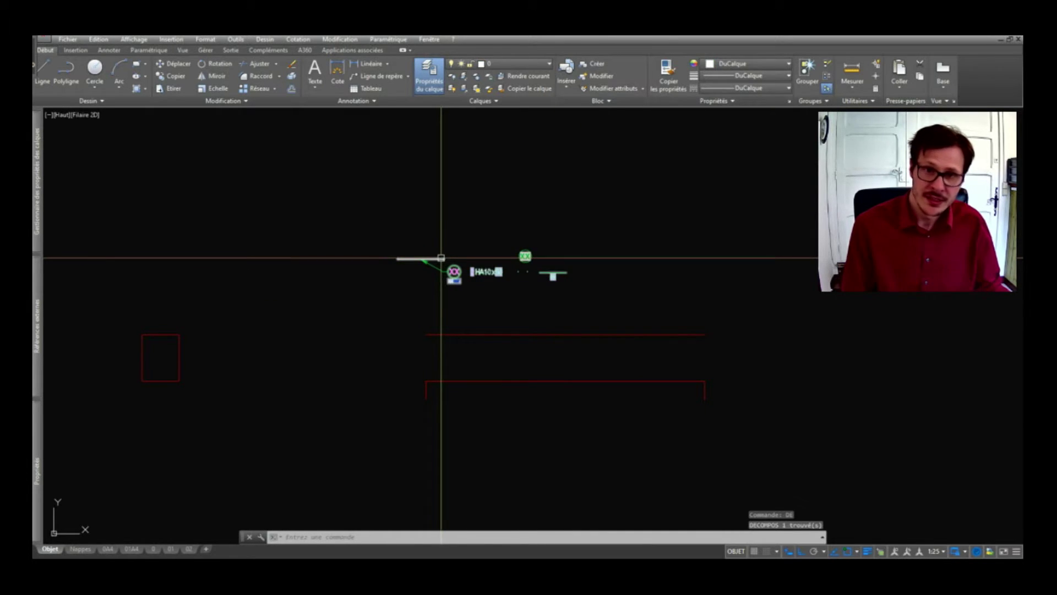
- Select the bar and grab its end grip to stretch it
left_click(441, 258)
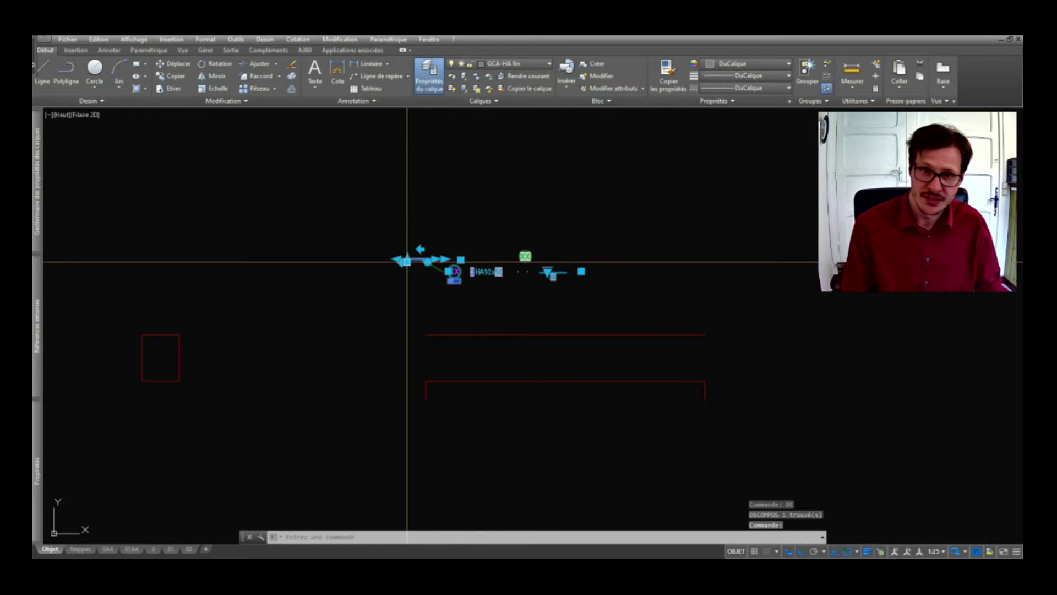
left_click(407, 261)
scroll(437, 382, "up", 3)
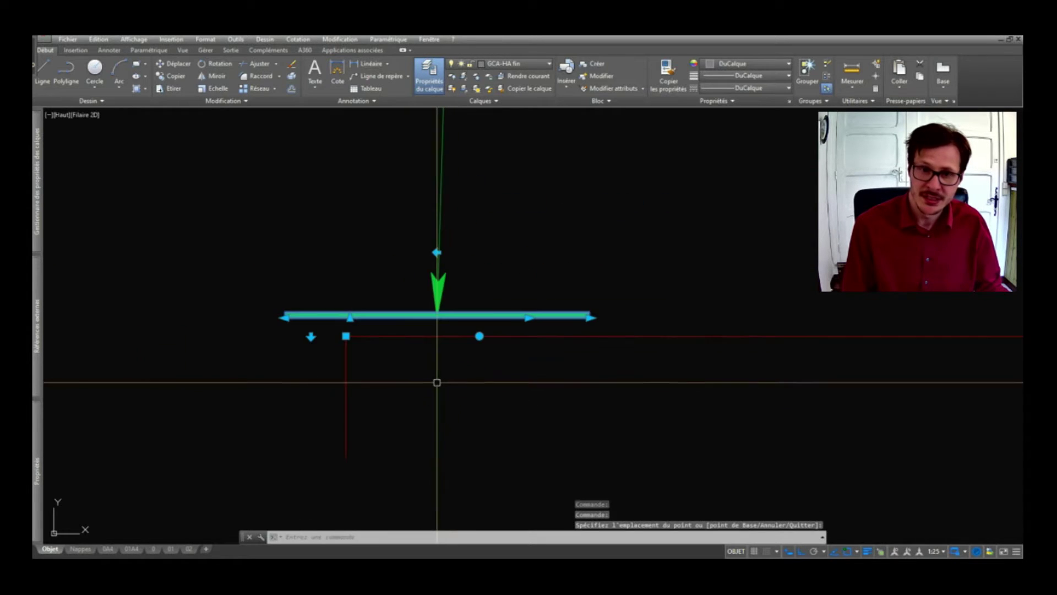
scroll(381, 336, "down", 3)
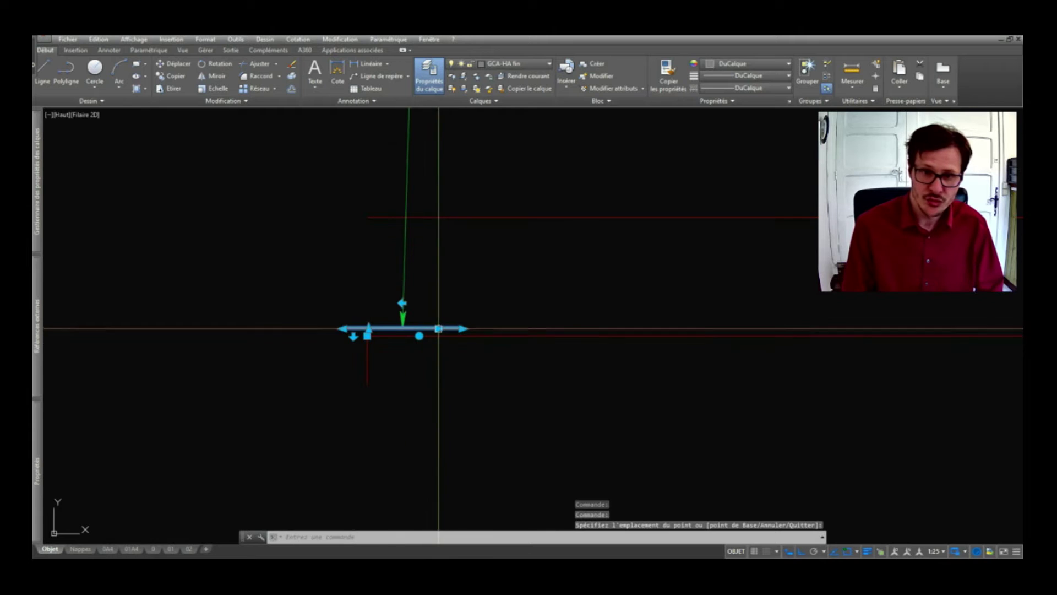
scroll(439, 329, "down", 2)
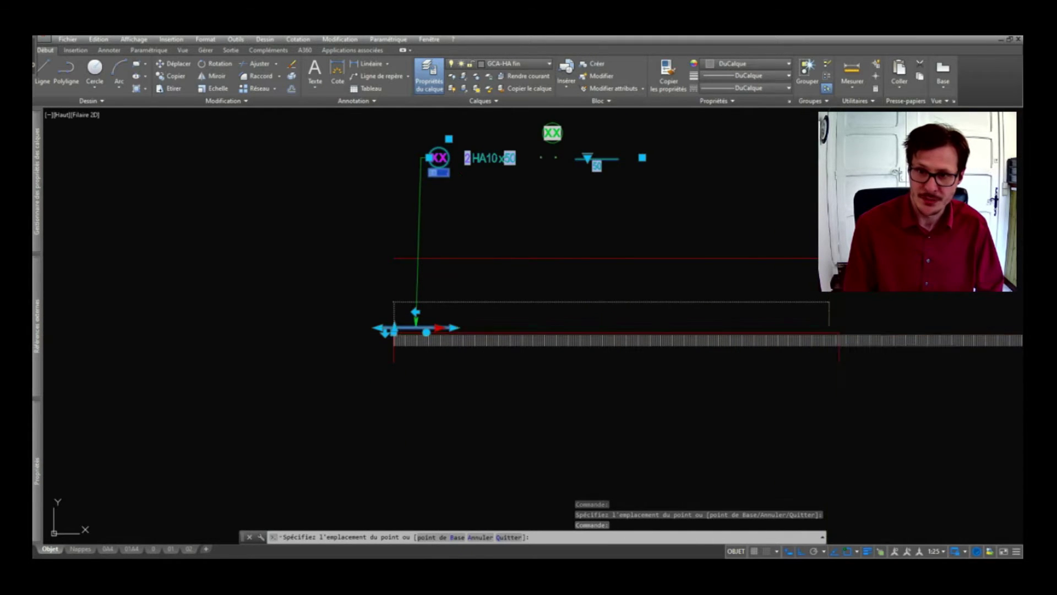
- Extend the bar to the beam's right end and move its annotation below the bar
left_click(840, 328)
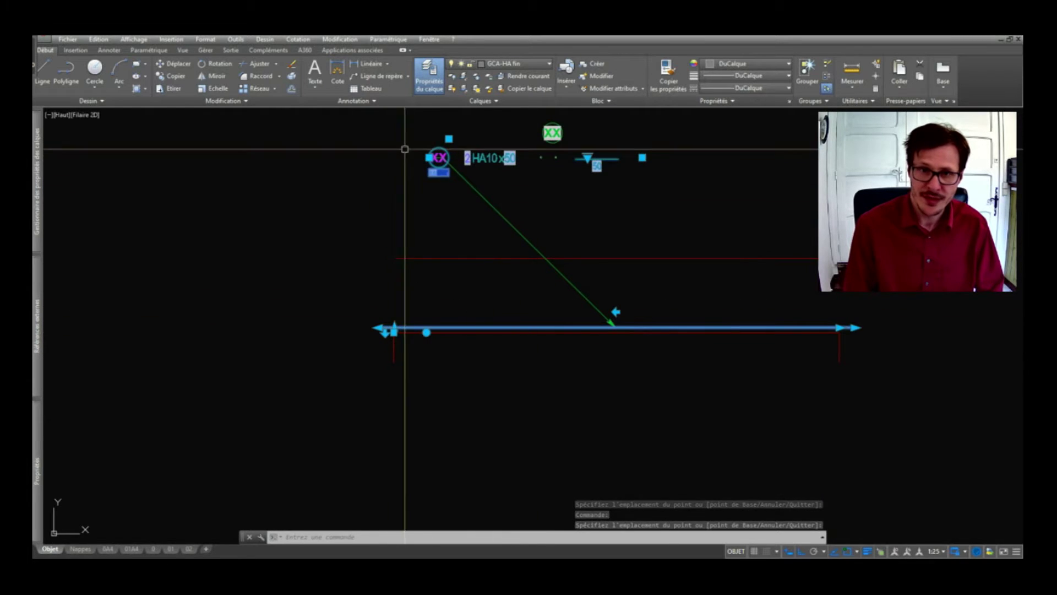
left_click(448, 138)
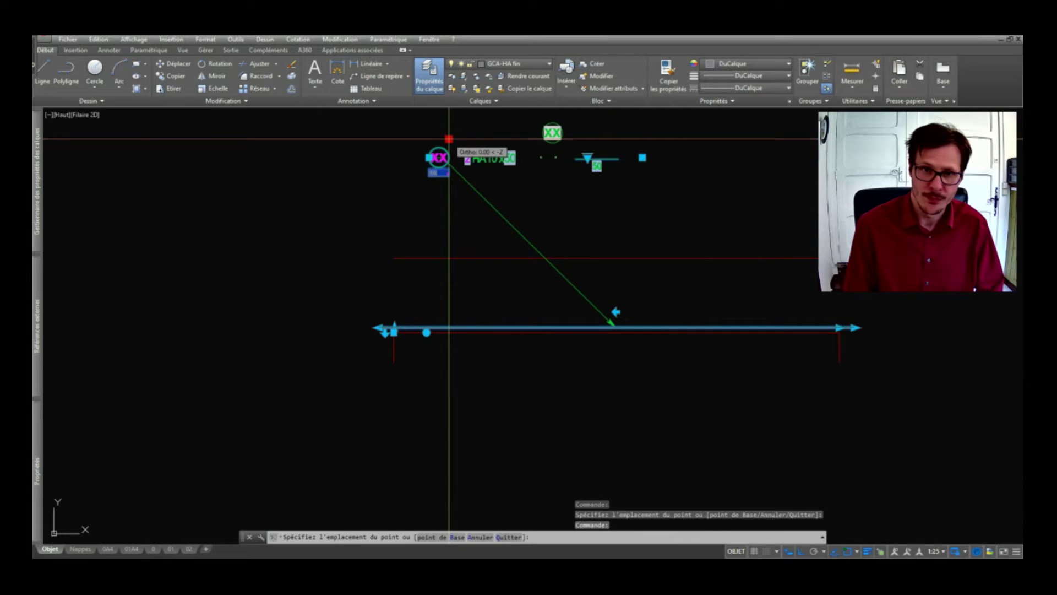
key("F8")
left_click(653, 343)
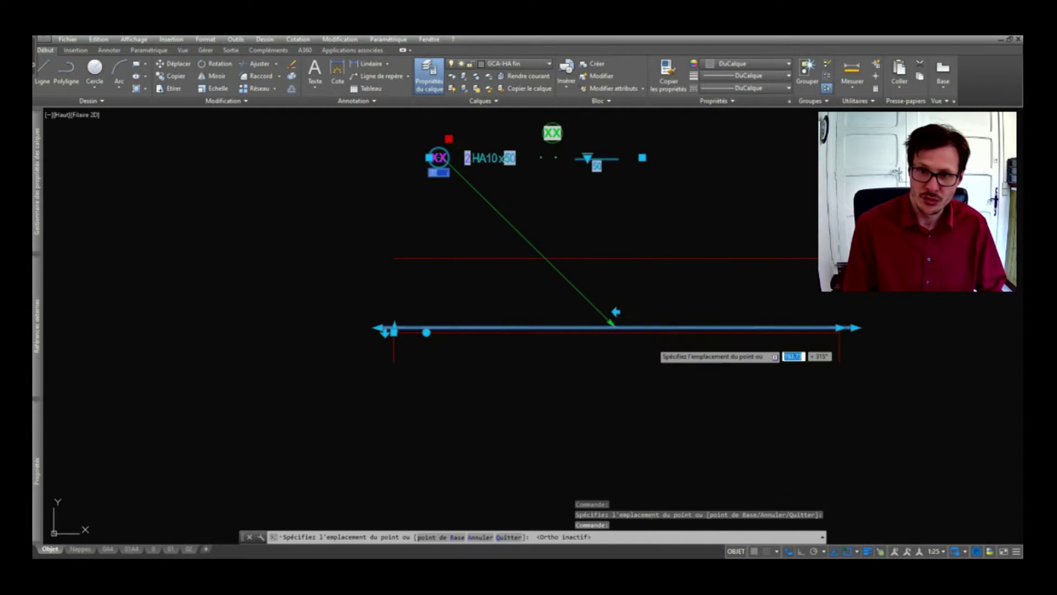
key("F8")
key("Escape")
- Try adjusting the leader's top end, then cancel the adjustment
left_click(472, 189)
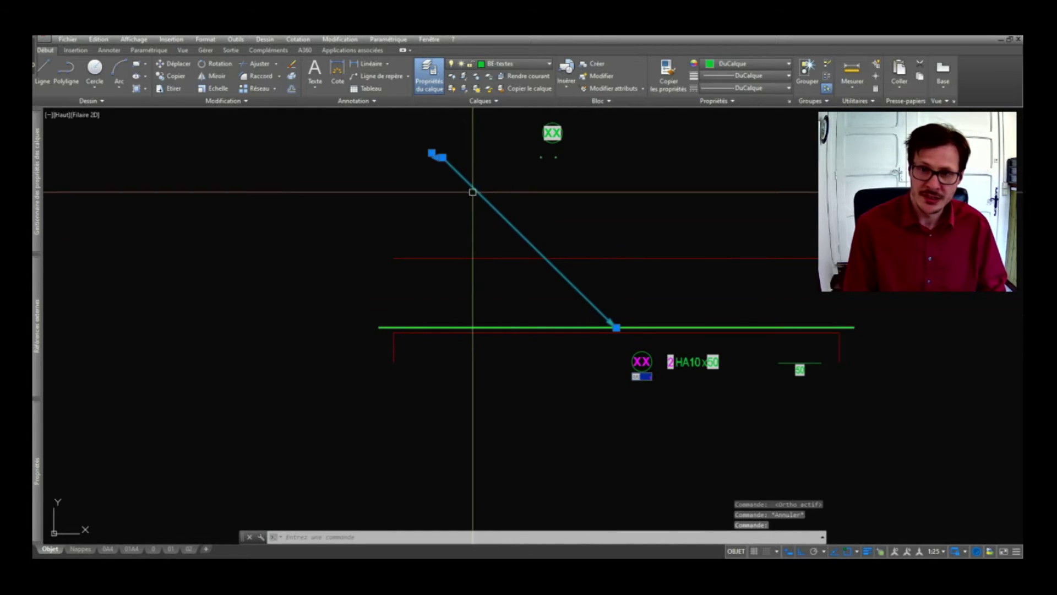
left_click(444, 158)
scroll(639, 358, "up", 4)
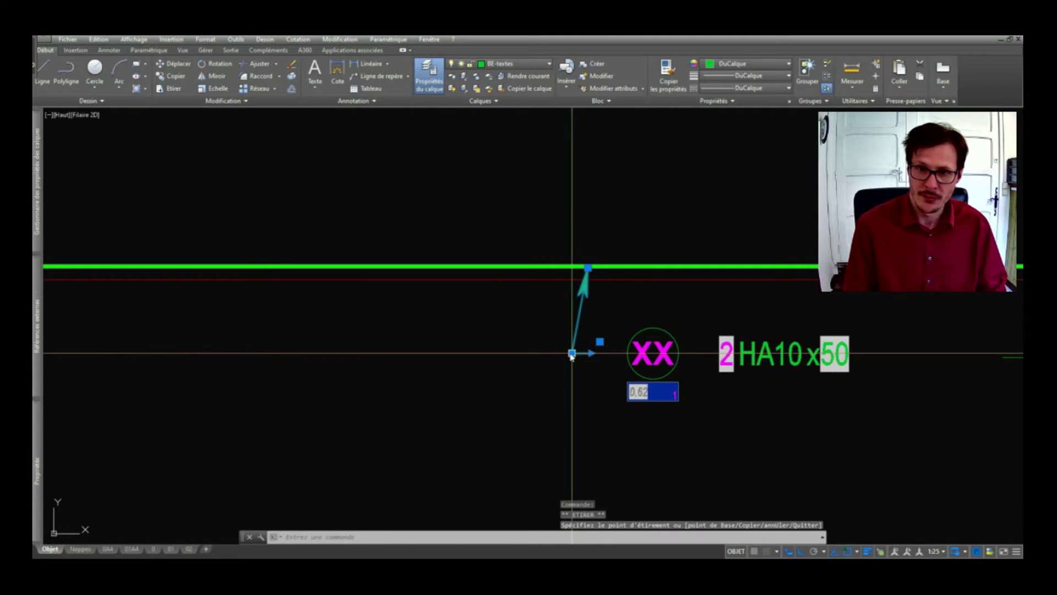
scroll(598, 355, "up", 2)
key("Escape")
key("Escape")
scroll(561, 353, "down", 4)
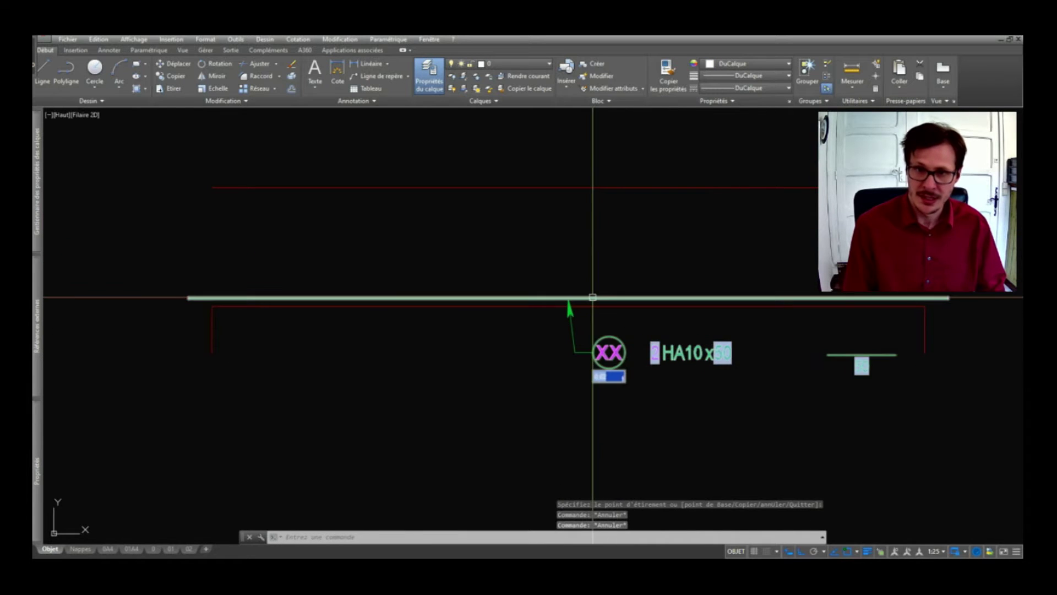
- Trial-move the green bar line downward, then undo the move
left_click(595, 297)
type("d")
key("Return")
left_click(597, 279)
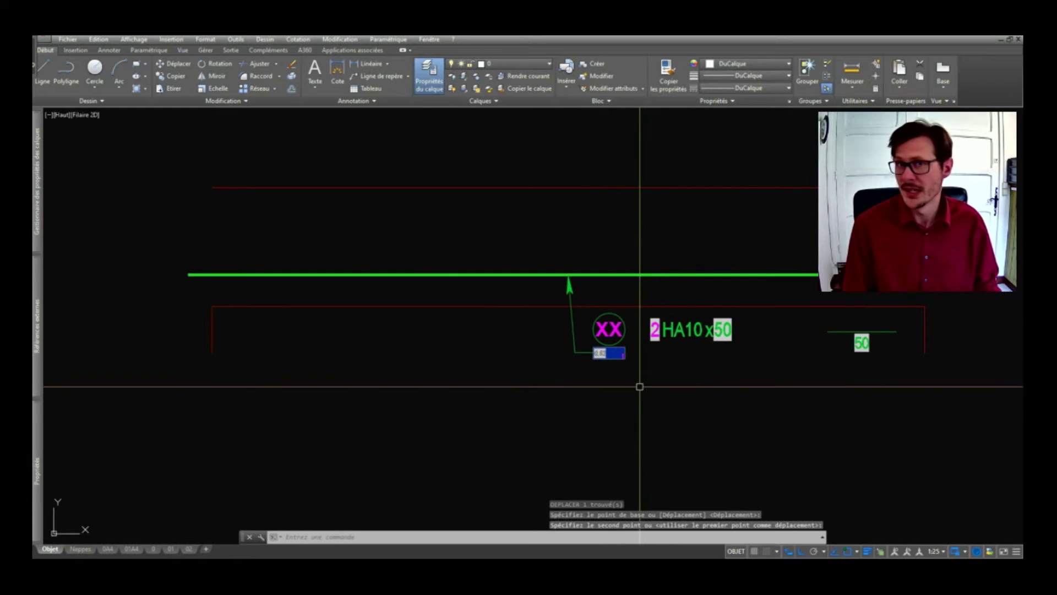
left_click(614, 367)
key("ctrl+z")
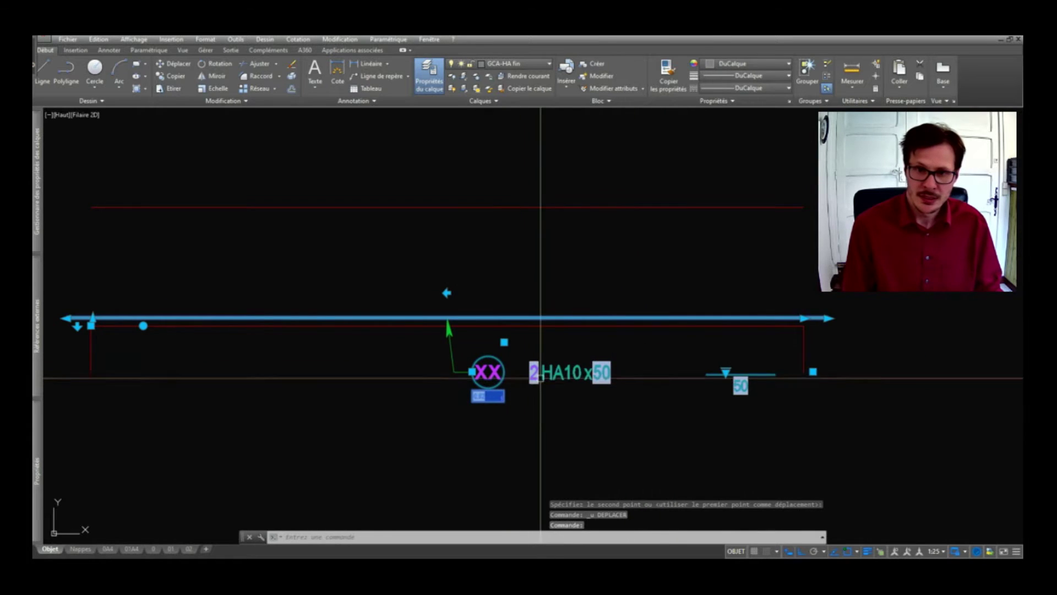
- Give the bar 135°-135° hooks and a 14 mm ØHA diameter
scroll(737, 369, "down", 2)
left_click(733, 372)
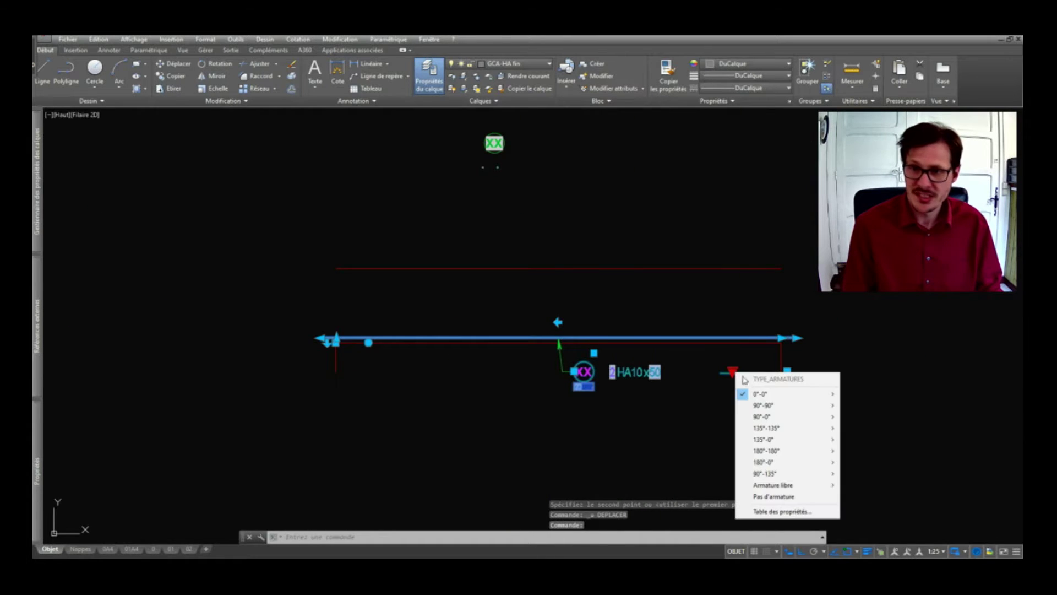
mouse_move(777, 428)
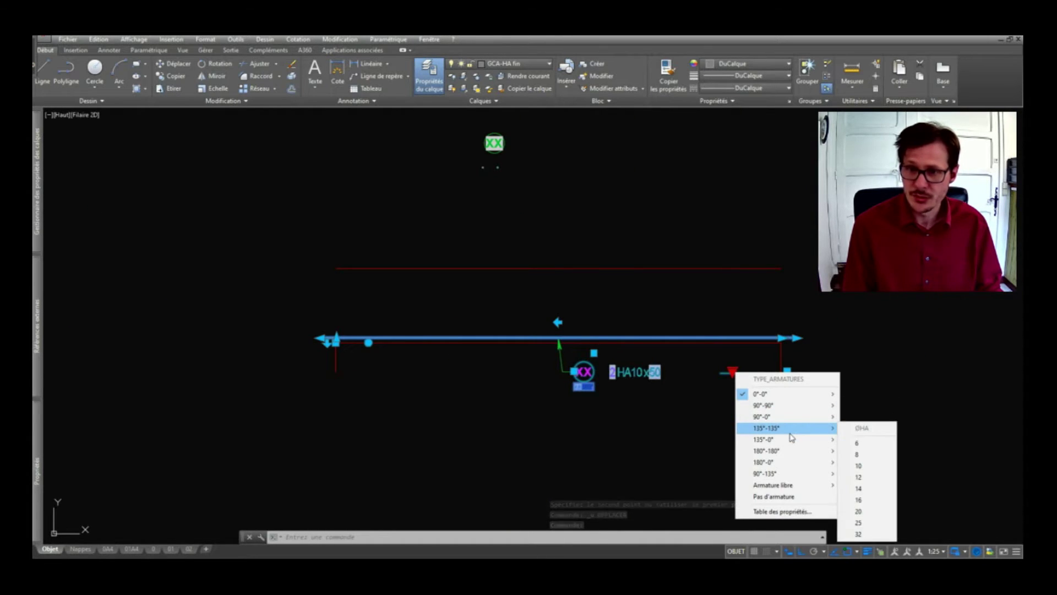
left_click(877, 494)
key("Escape")
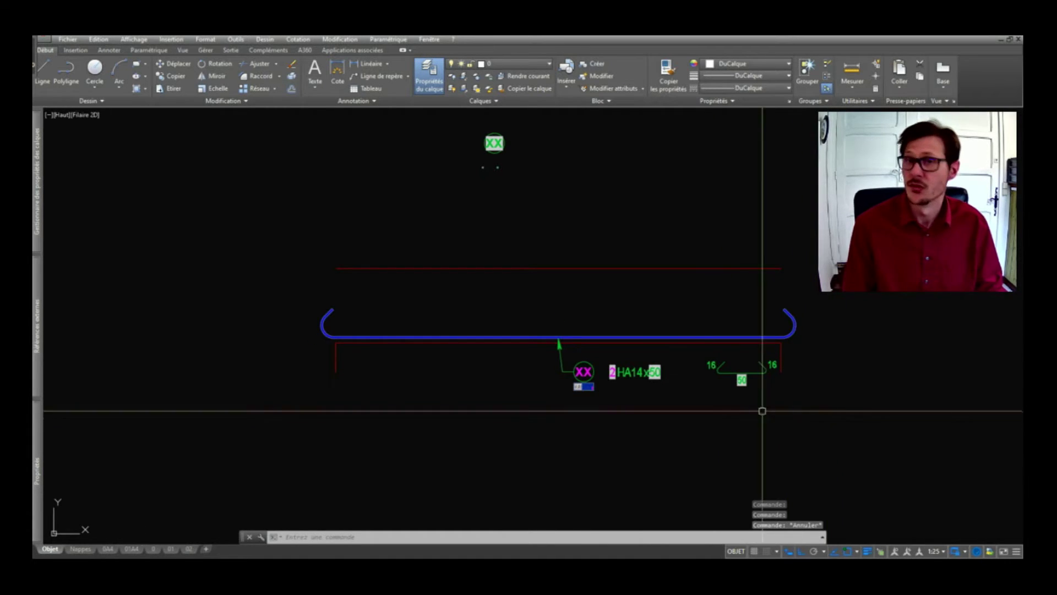
- Refresh the label fields so the bar reads 2 HA14
scroll(766, 380, "up", 2)
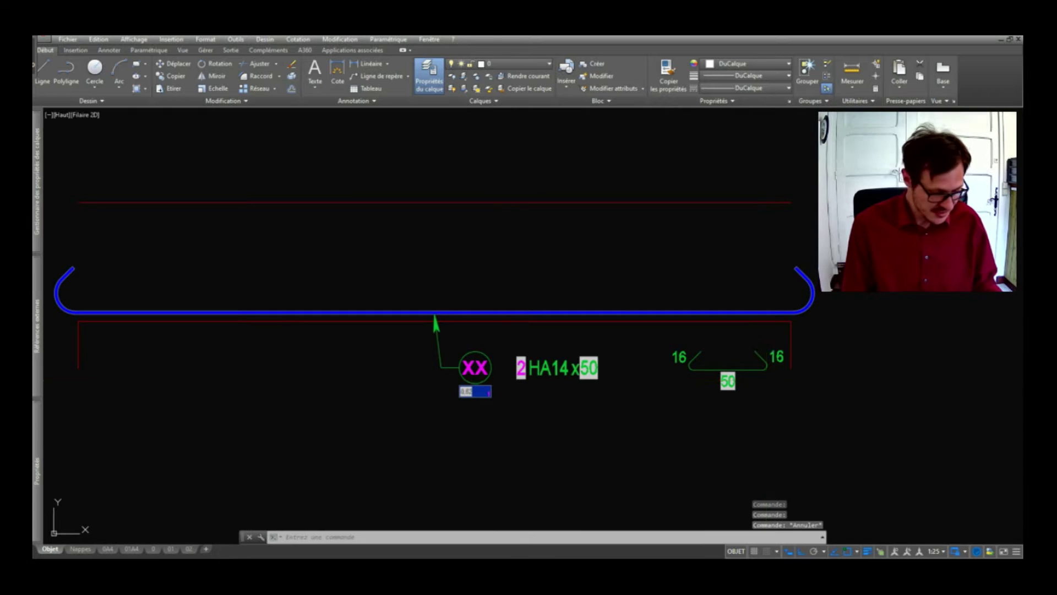
left_click(728, 381)
key("Return")
key("Return")
scroll(796, 330, "down", 2)
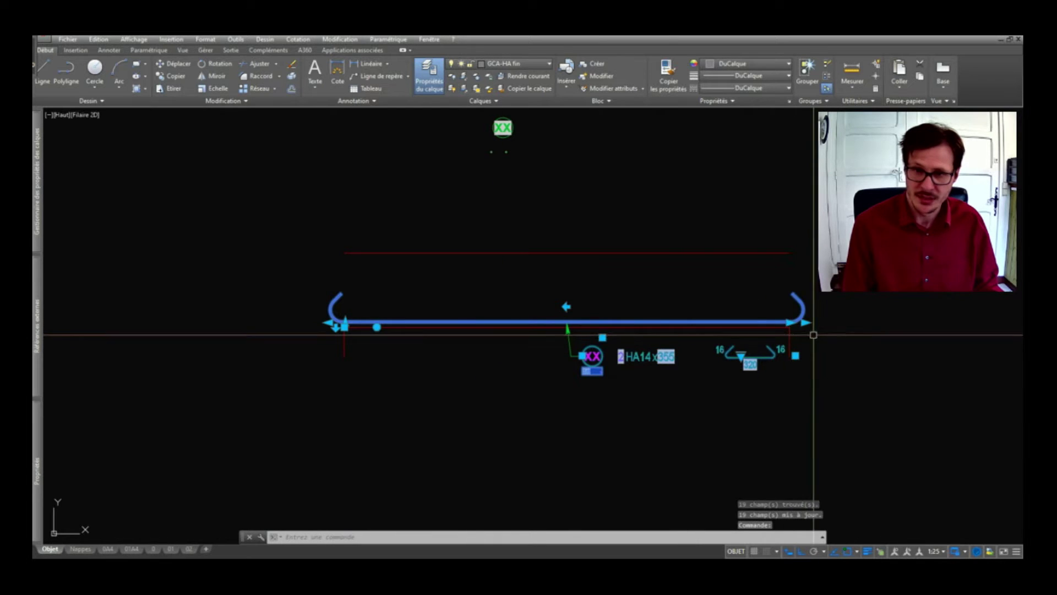
scroll(784, 343, "up", 2)
scroll(784, 344, "down", 2)
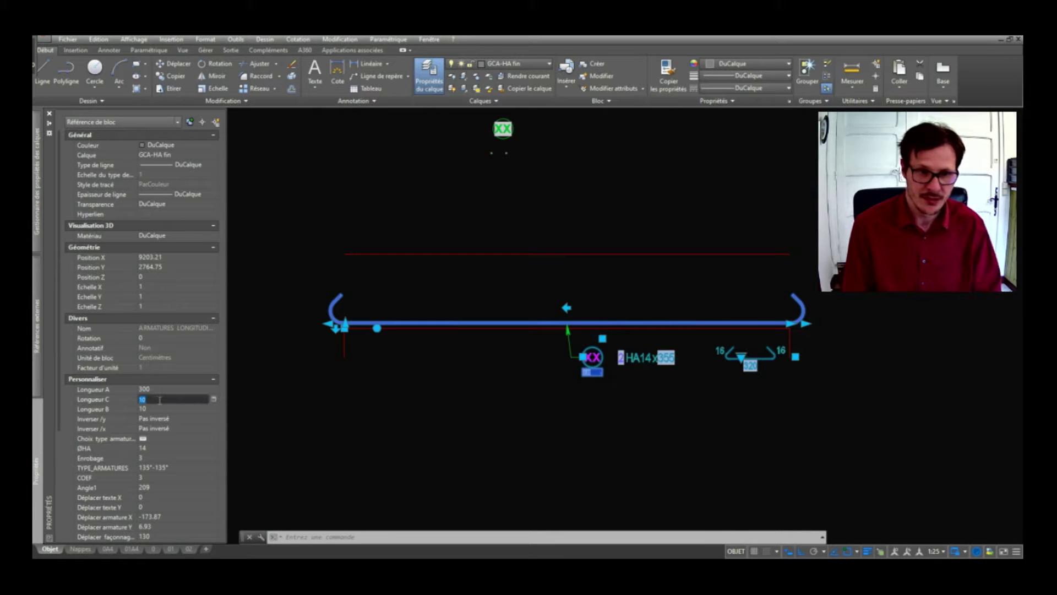
- Set both hook lengths, Longueur C and Longueur B, to 30
key("Return")
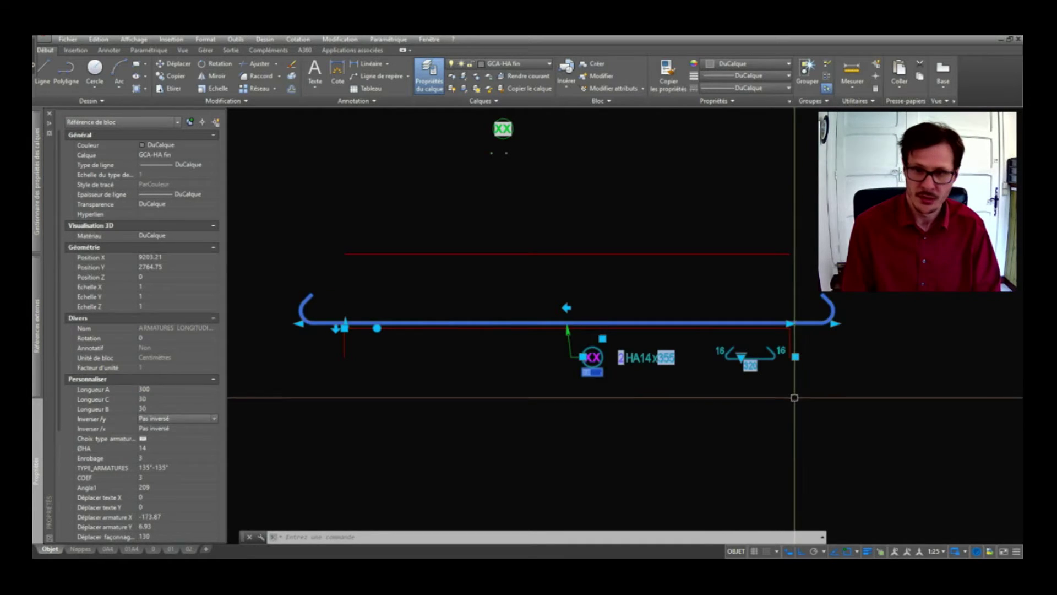
type("M")
key("Escape")
scroll(741, 374, "up", 4)
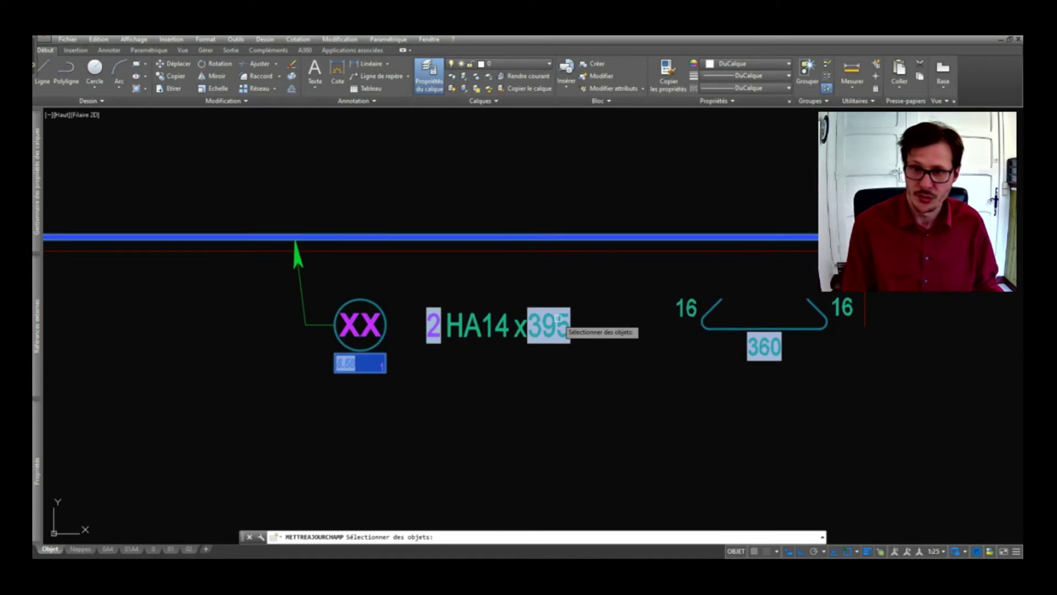
scroll(551, 330, "down", 2)
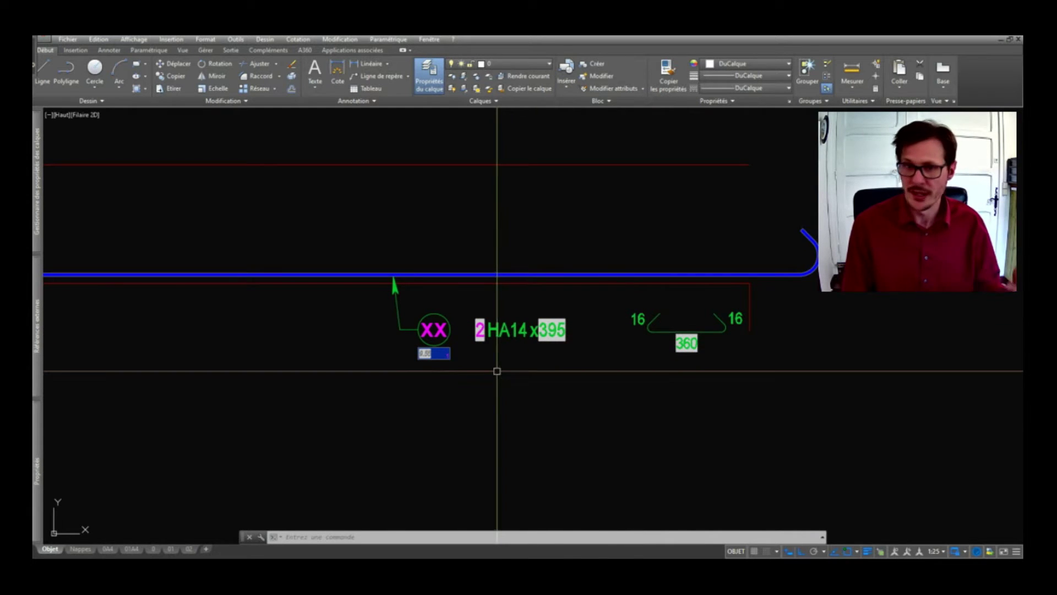
scroll(485, 358, "up", 2)
scroll(428, 337, "up", 2)
scroll(430, 330, "up", 2)
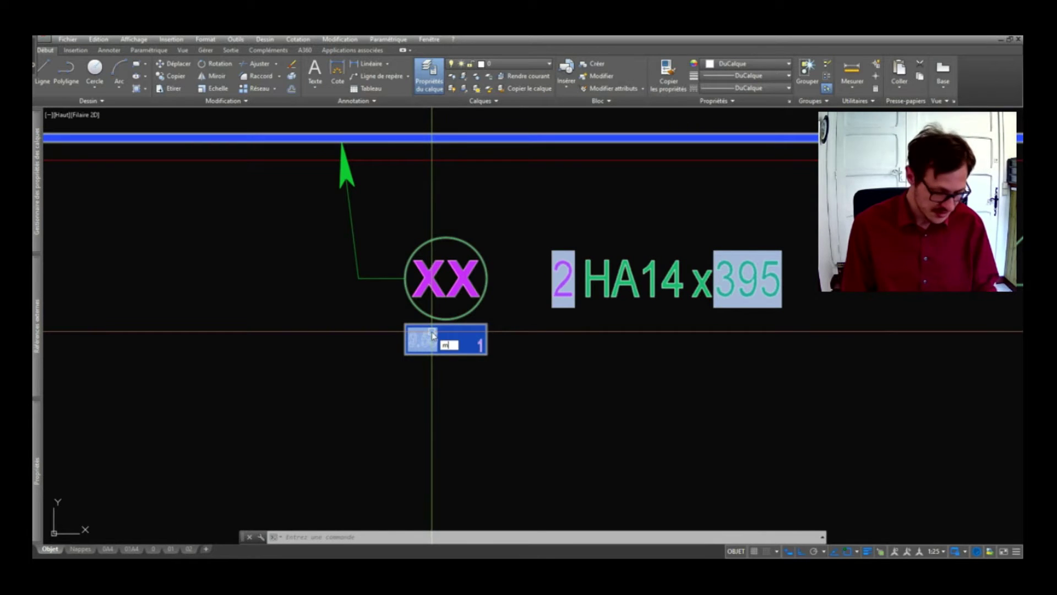
- Update all label fields with MAJCHAMP so it reads 2 HA14 x395
type("ajchamp")
key("Return")
key("ctrl+a")
key("Return")
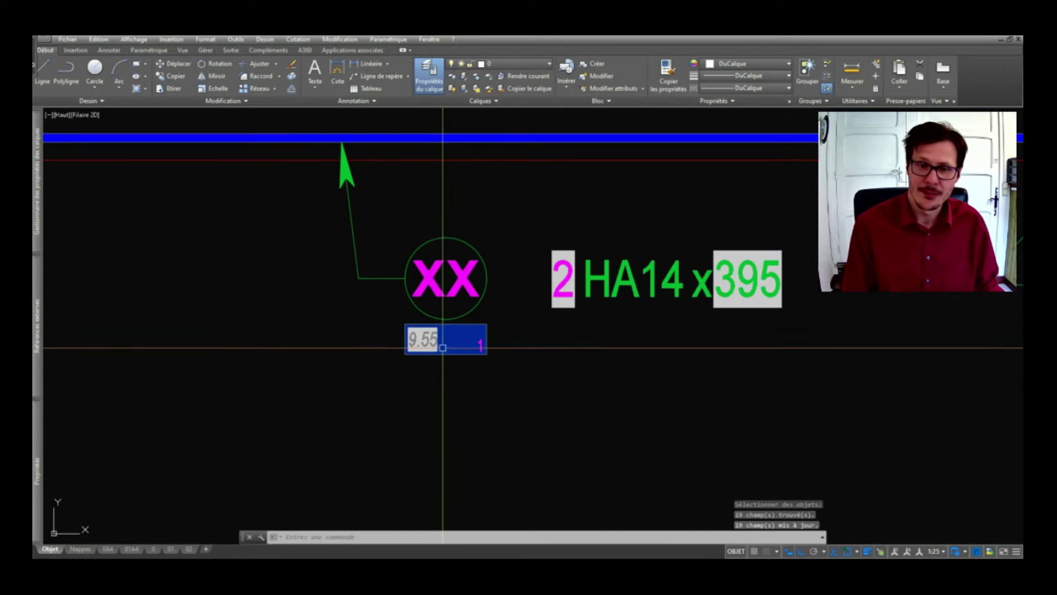
scroll(590, 420, "down", 6)
scroll(576, 394, "up", 2)
scroll(574, 414, "up", 2)
scroll(570, 442, "up", 4)
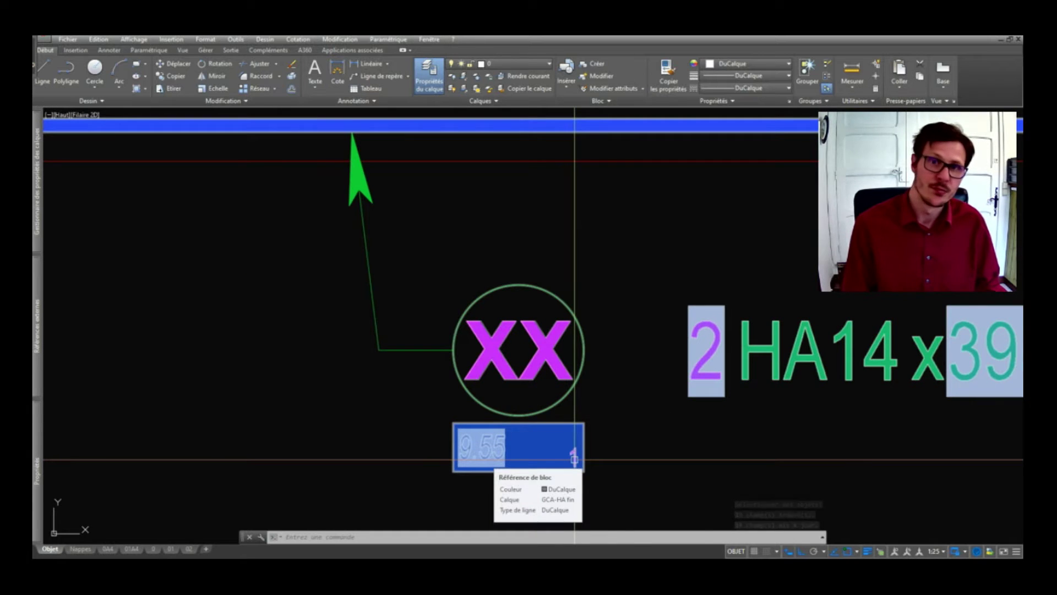
scroll(553, 444, "down", 4)
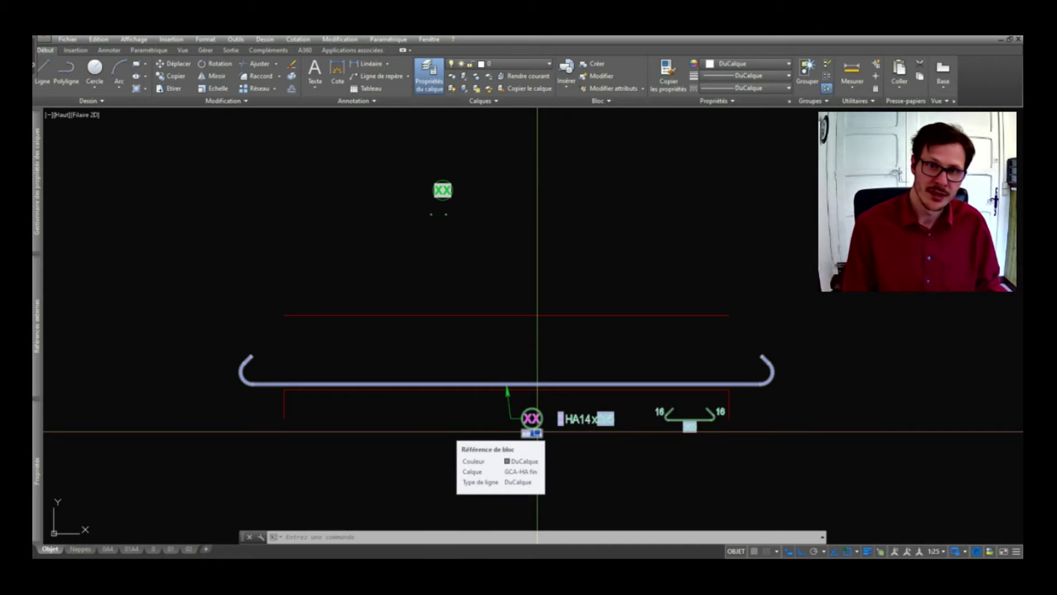
- Start a grip stretch on the upper XX bubble, then cancel it
left_click(452, 190)
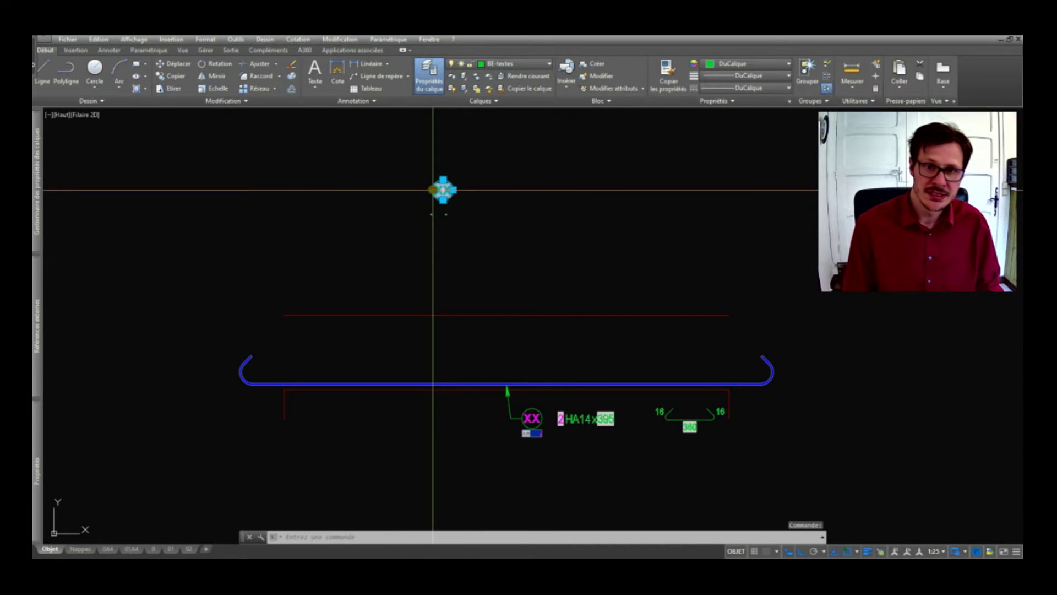
left_click(443, 190)
scroll(531, 219, "down", 2)
scroll(588, 238, "down", 2)
key("Escape")
scroll(589, 239, "up", 4)
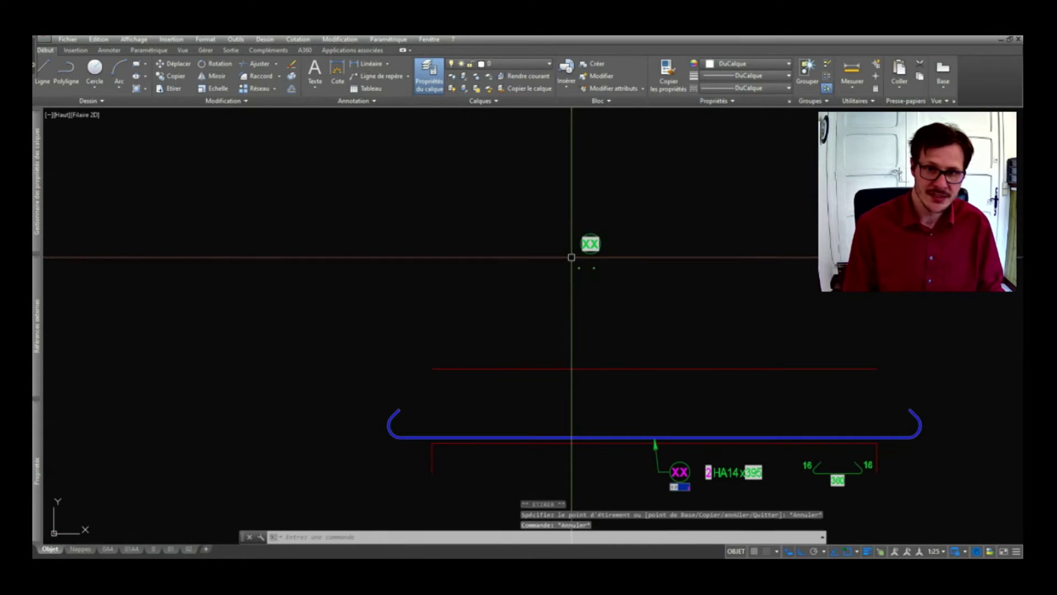
- Move the red cross-section block next to the beam elevation with DEPLACER (D)
left_click(571, 266)
scroll(580, 268, "down", 3)
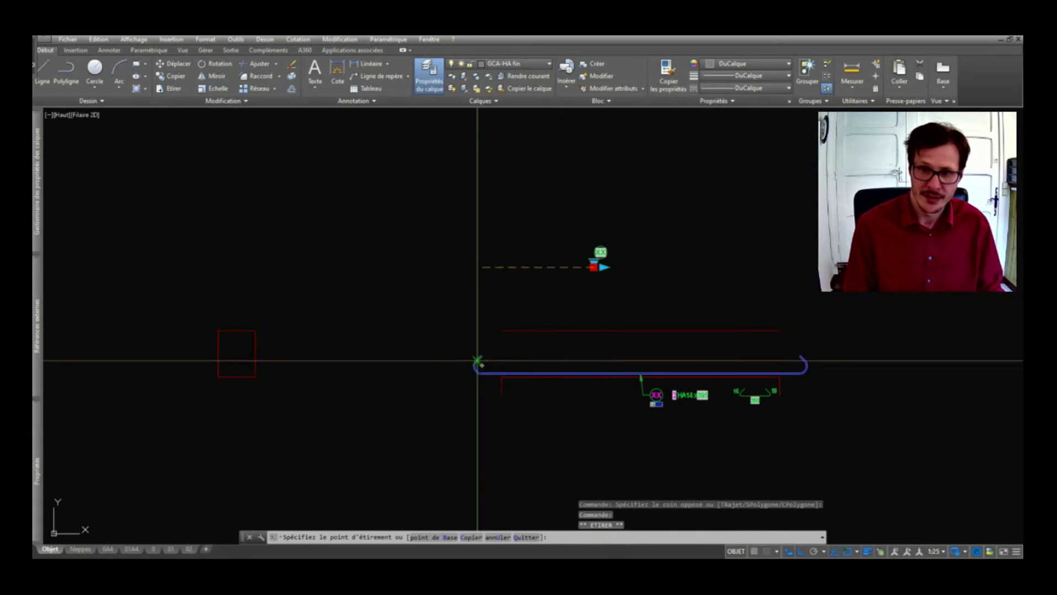
left_click(232, 358)
scroll(236, 375, "up", 3)
scroll(238, 372, "up", 2)
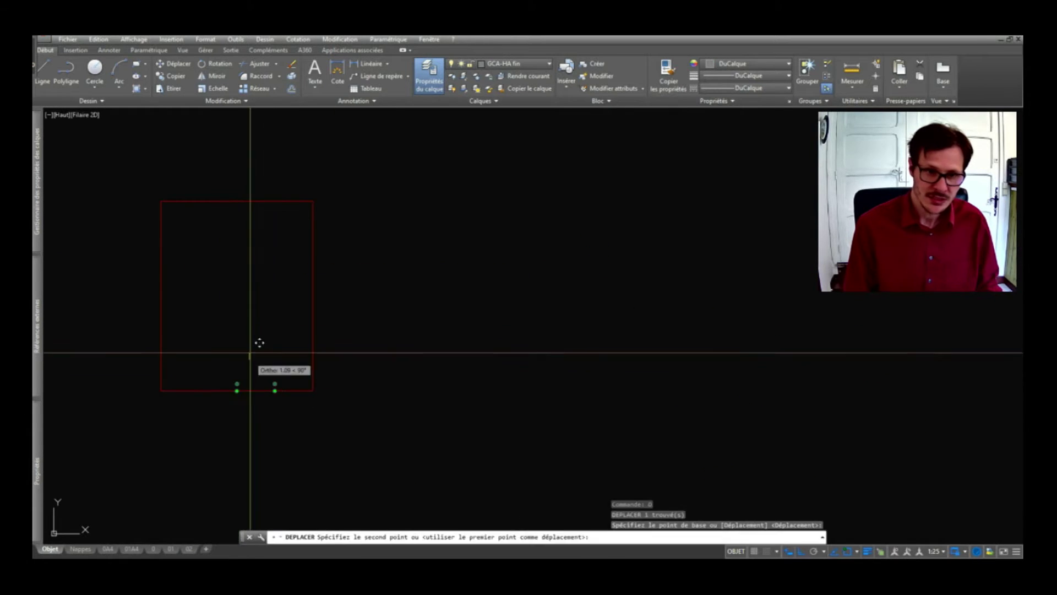
type("d")
key("Return")
left_click(241, 321)
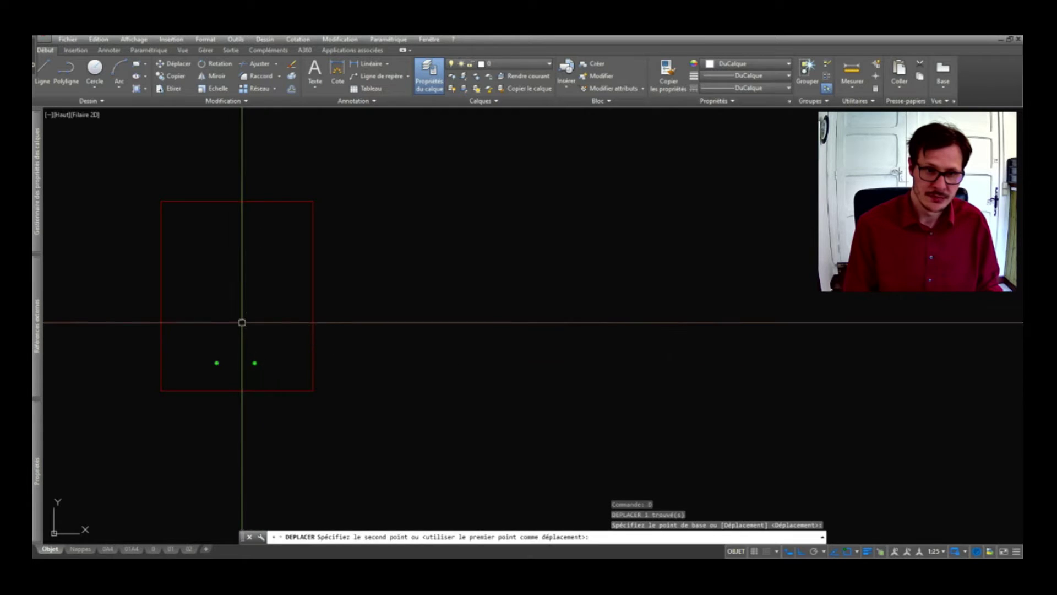
scroll(330, 342, "down", 2)
left_click(398, 352)
- Start a grip stretch on the cross-section block, then cancel it
left_click(608, 265)
left_click(612, 259)
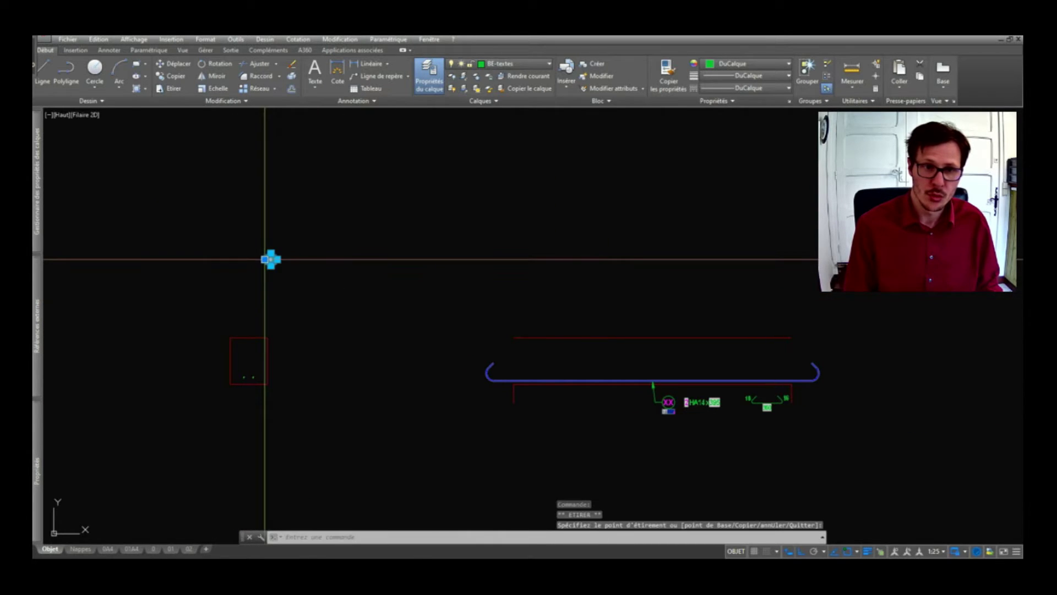
key("Escape")
scroll(694, 400, "up", 4)
- Change the bottom bar's XX mark to 1 in the Enhanced Attribute Editor
scroll(633, 401, "up", 2)
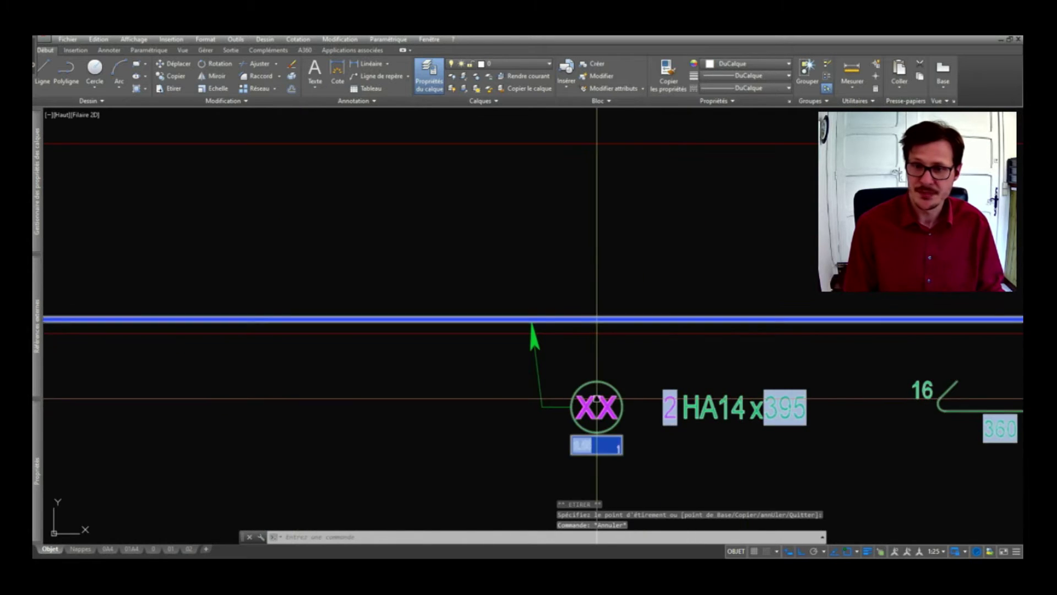
double_click(597, 402)
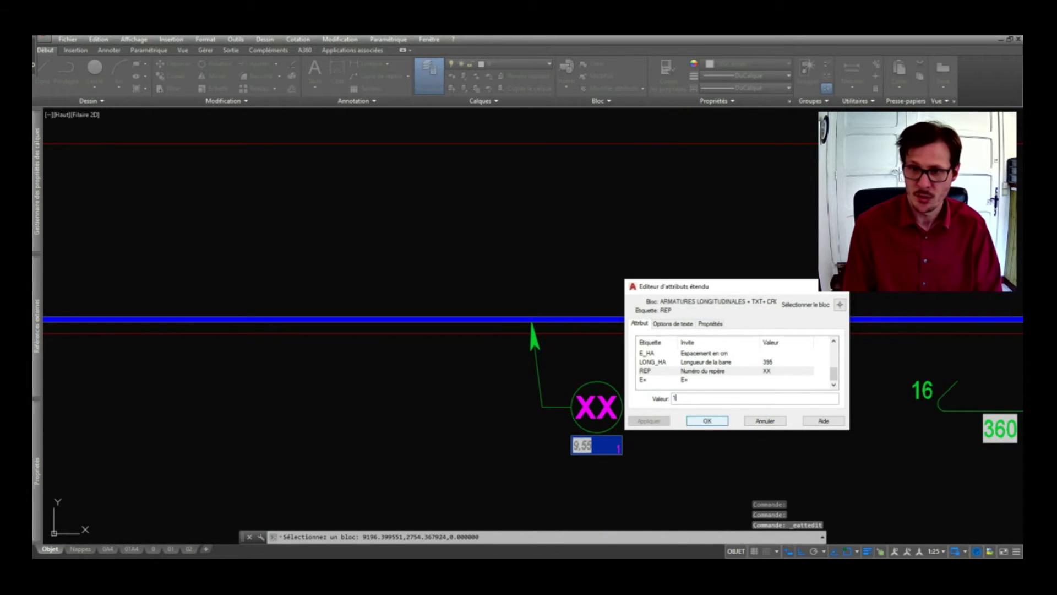
left_click(707, 420)
scroll(709, 422, "down", 2)
scroll(729, 323, "down", 4)
- Refresh the mark's fields with METTREAJOURCHAMP so the linked section bubble also shows 1
type("METTREAJOURCHAMP")
key("Return")
left_click(386, 307)
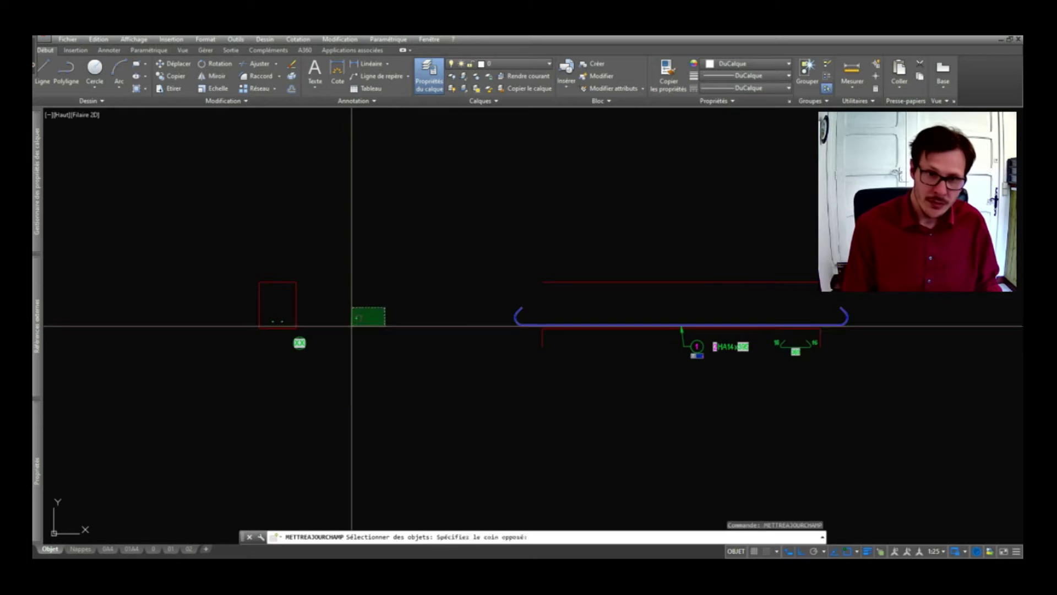
left_click(351, 326)
scroll(274, 359, "up", 4)
key("Return")
scroll(368, 392, "up", 2)
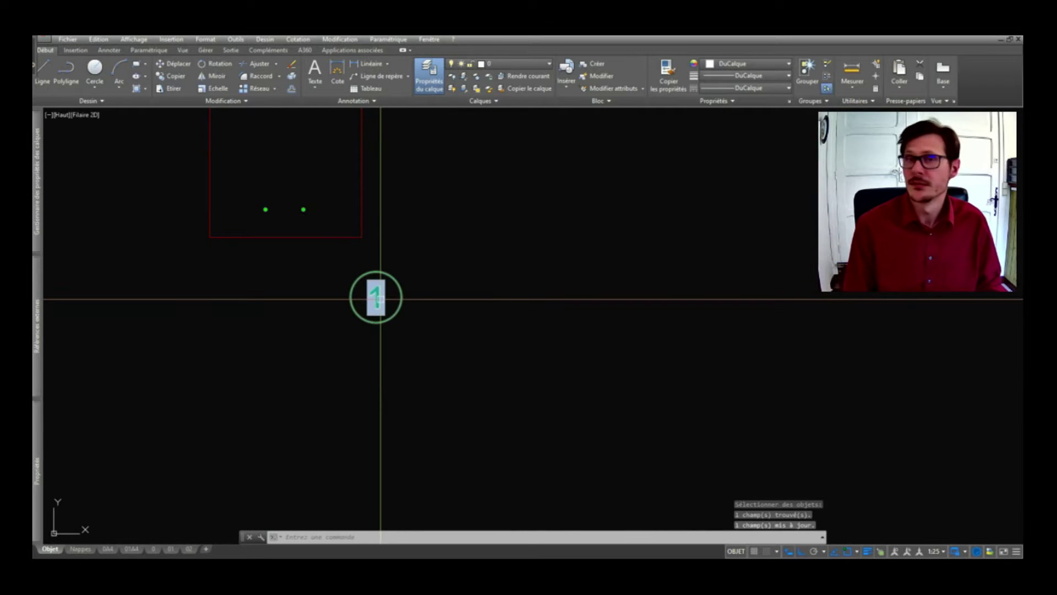
scroll(379, 300, "down", 3)
scroll(353, 314, "down", 2)
scroll(766, 308, "up", 5)
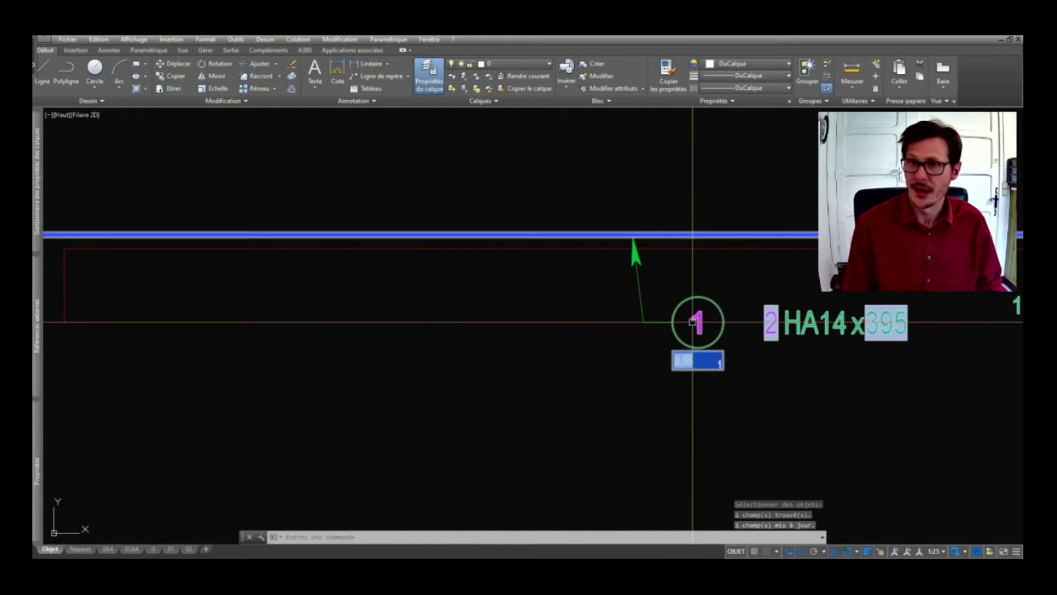
scroll(371, 309, "down", 4)
scroll(484, 333, "up", 5)
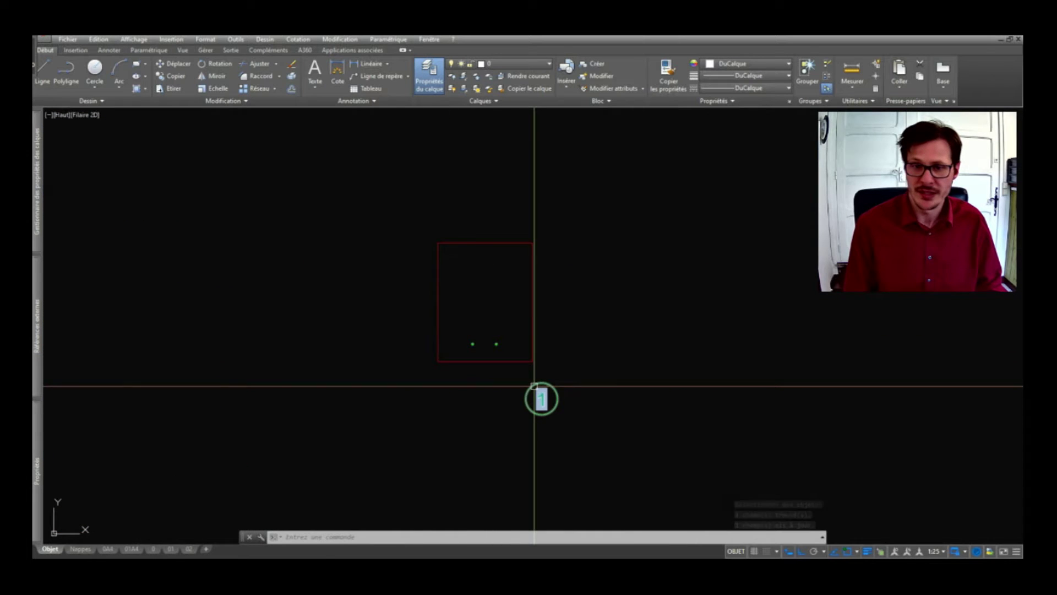
- Set the bottom bar block to NOMBRE_ARMATURES 3 and DIAMETRE 14
middle_click_drag(515, 336, 407, 336)
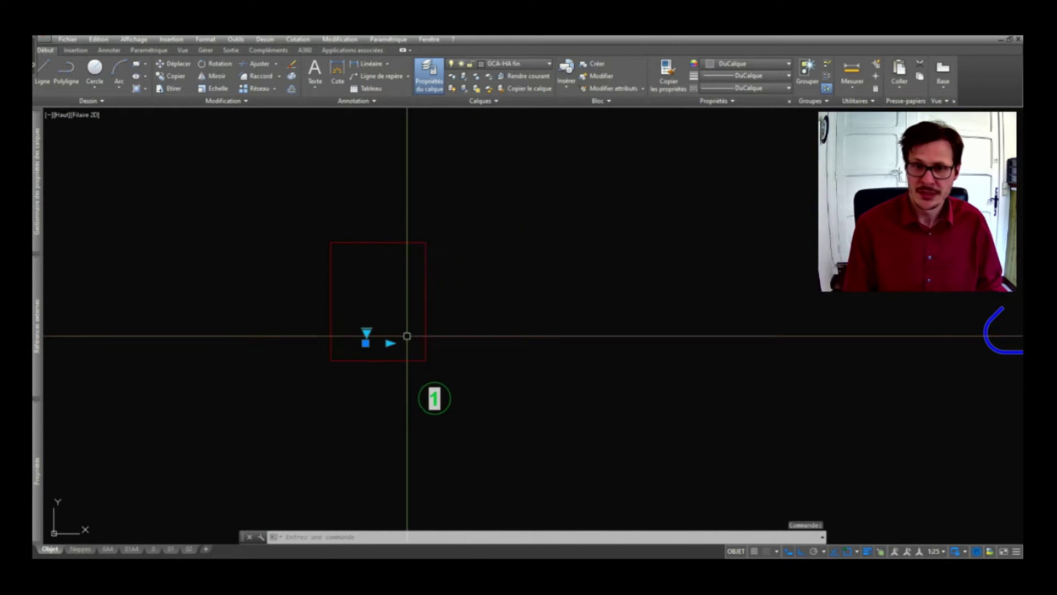
left_click(366, 332)
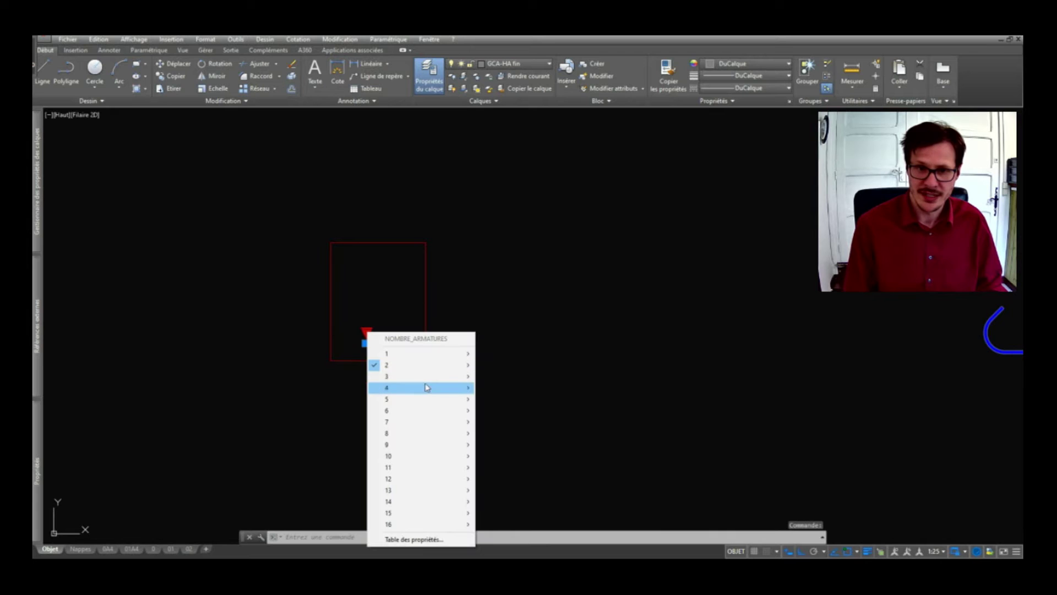
mouse_move(417, 388)
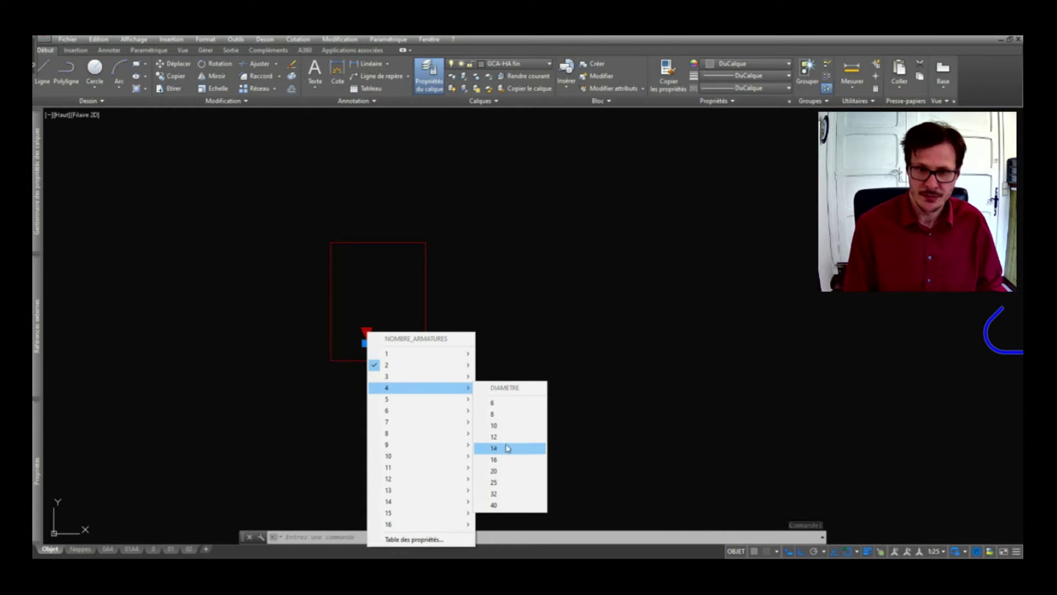
left_click(514, 441)
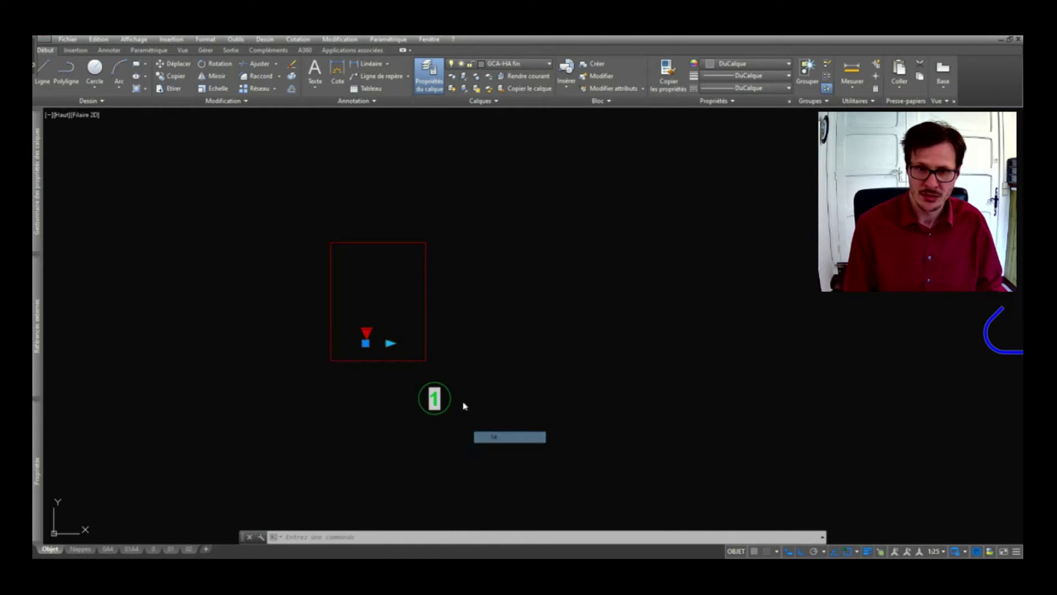
scroll(350, 341, "up", 3)
- Stretch the spacing grip to spread the three bars across the section width
left_click(387, 346)
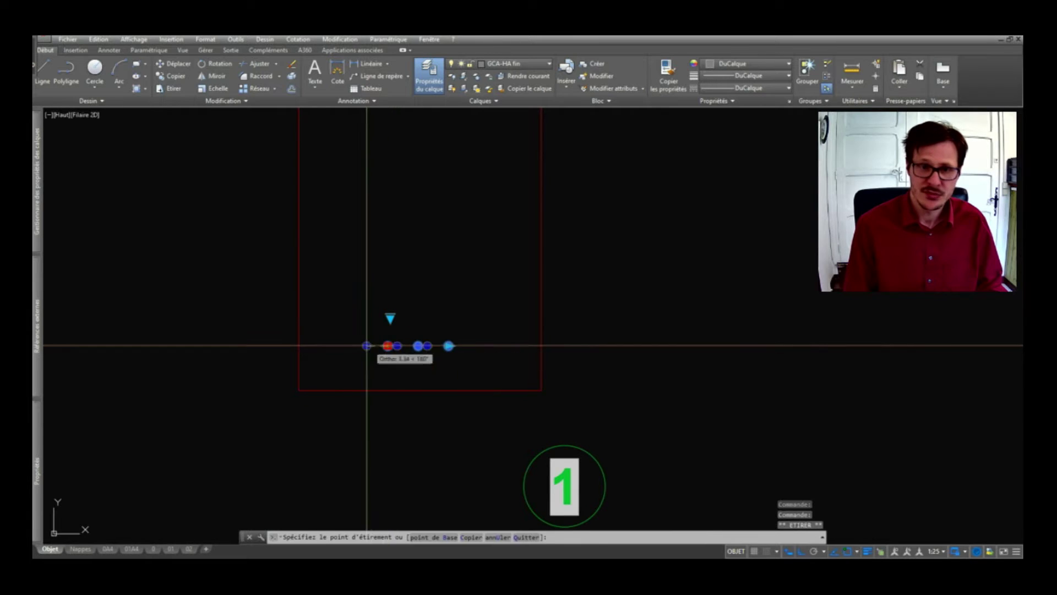
left_click(418, 347)
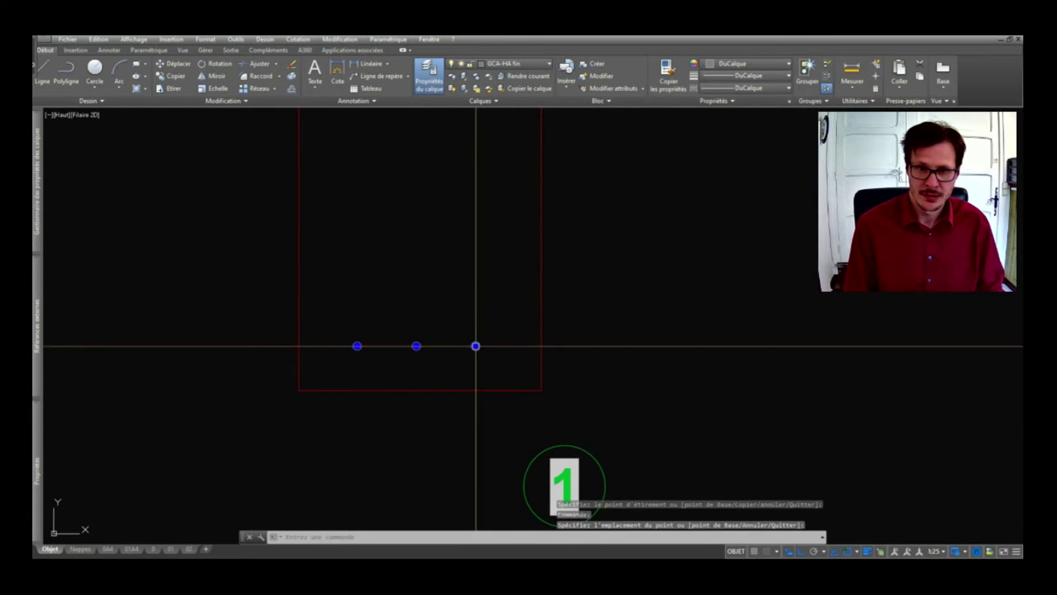
left_click(474, 347)
key("Escape")
scroll(378, 439, "down", 3)
scroll(220, 339, "down", 5)
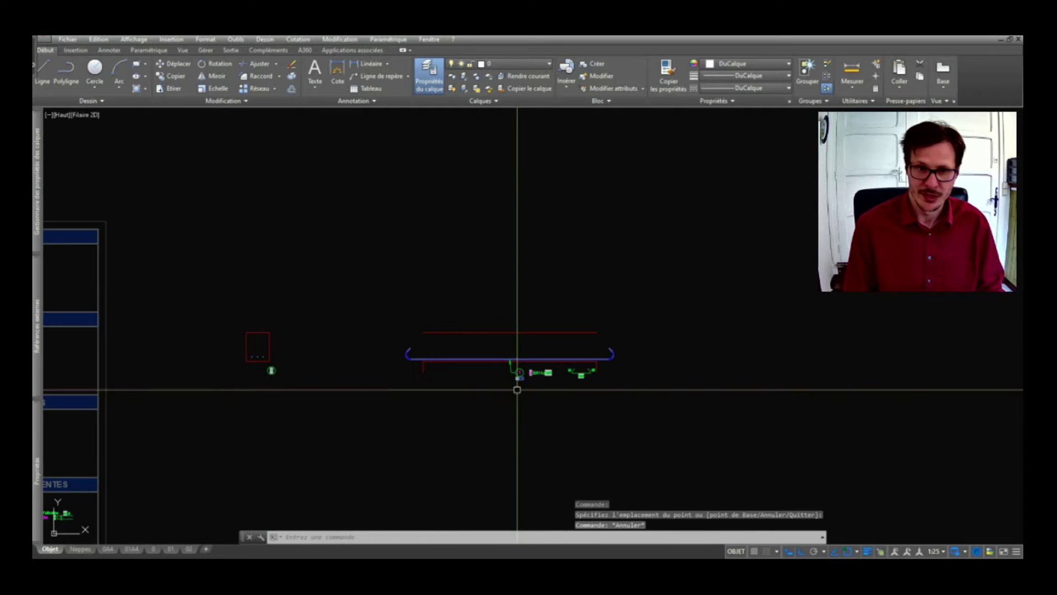
scroll(543, 369, "up", 5)
- Refresh the elevation label's fields so it reads 3 HA14 x395
key("Return")
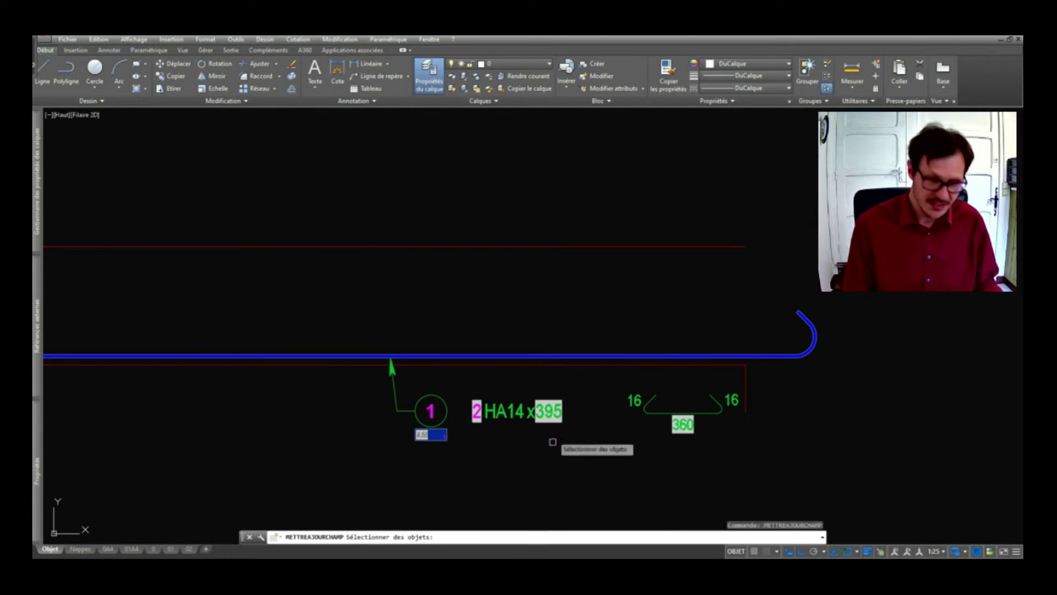
left_click(354, 331)
left_click(533, 455)
key("Return")
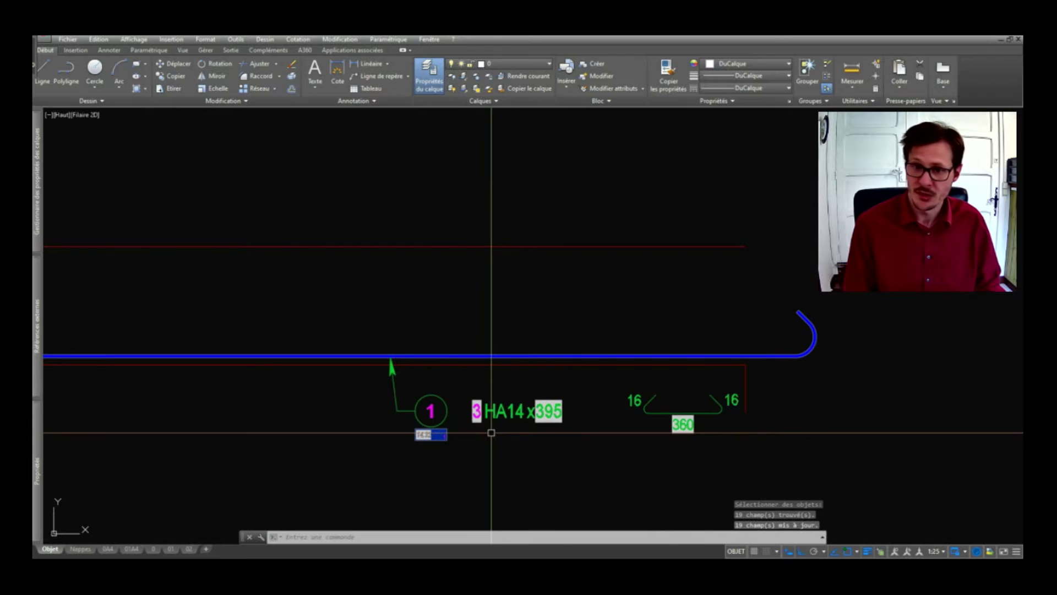
scroll(729, 417, "down", 3)
scroll(606, 385, "up", 3)
scroll(551, 380, "up", 2)
key("Return")
key("Return")
scroll(605, 397, "down", 3)
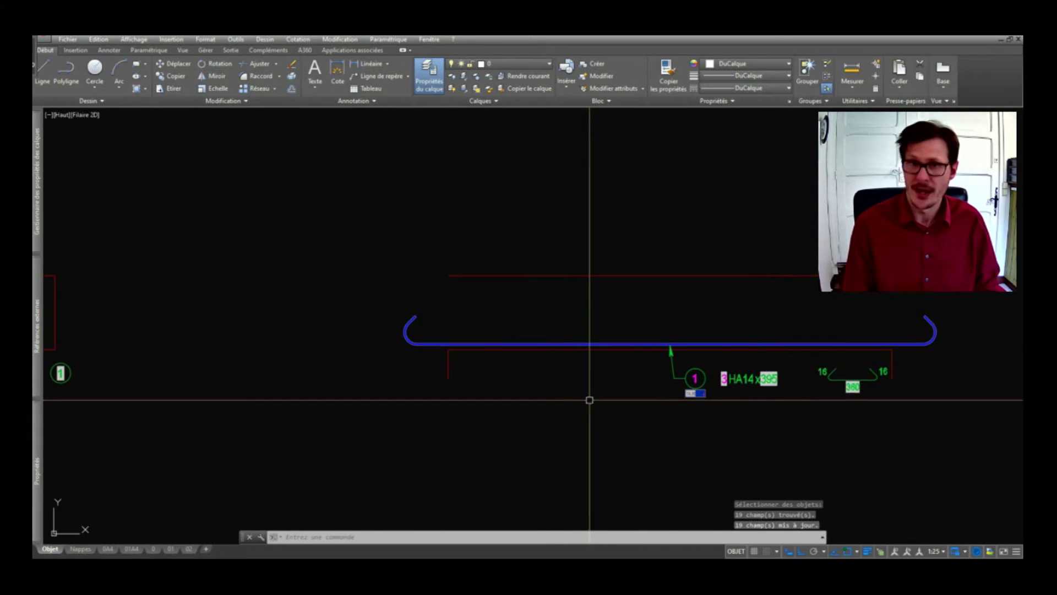
scroll(642, 358, "down", 3)
scroll(555, 349, "up", 5)
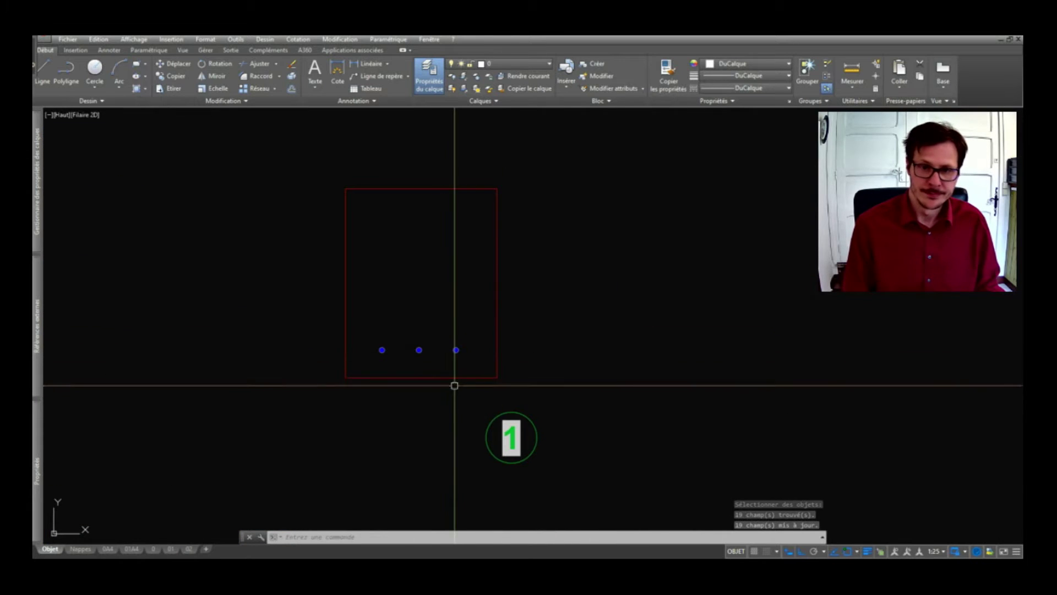
- Set the bottom bar block to four bars of 14 mm diameter
left_click(382, 350)
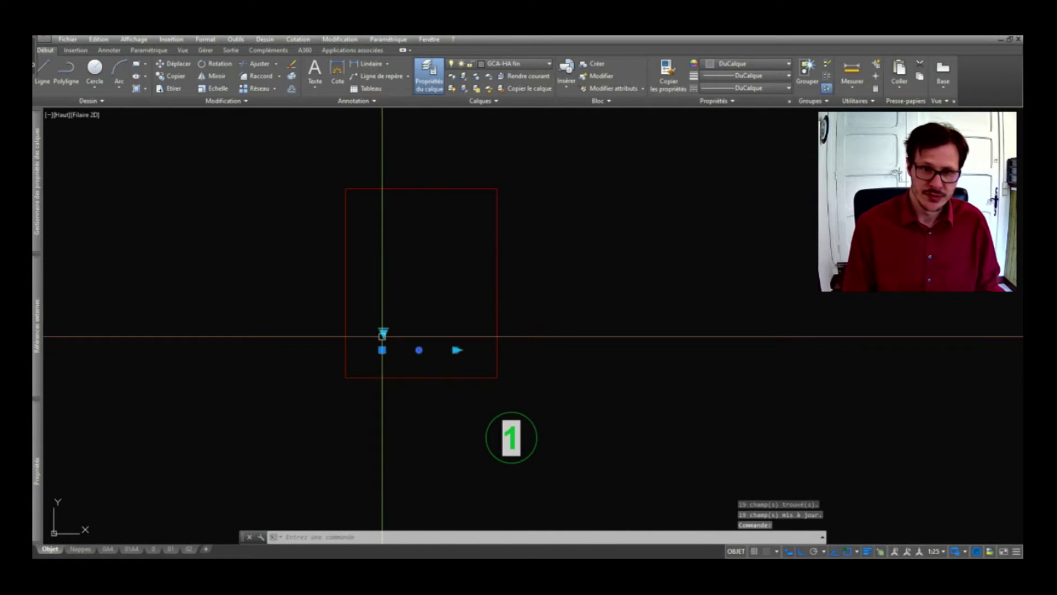
left_click(384, 332)
mouse_move(436, 389)
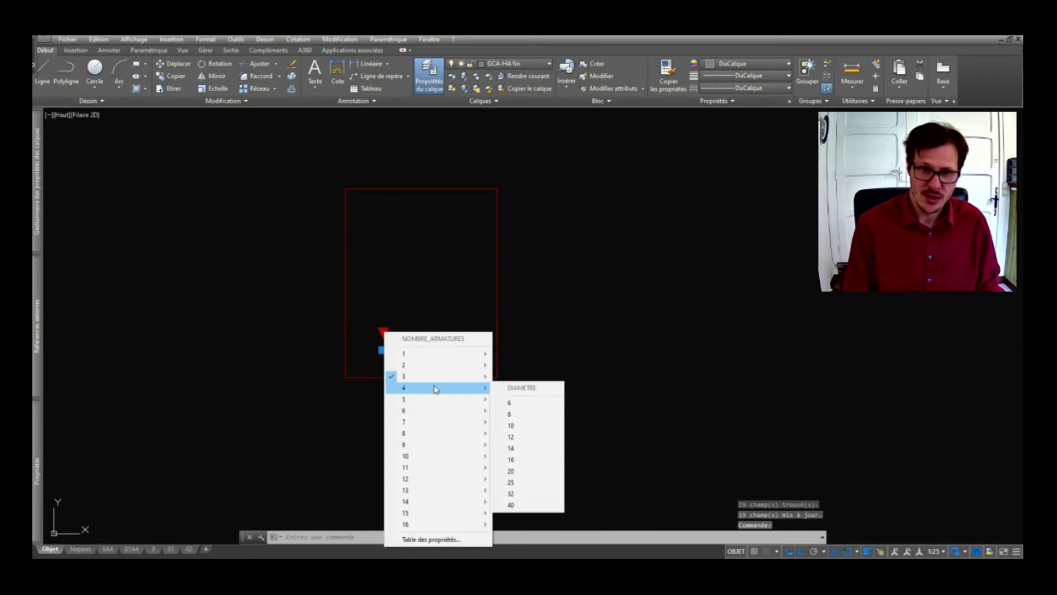
left_click(539, 450)
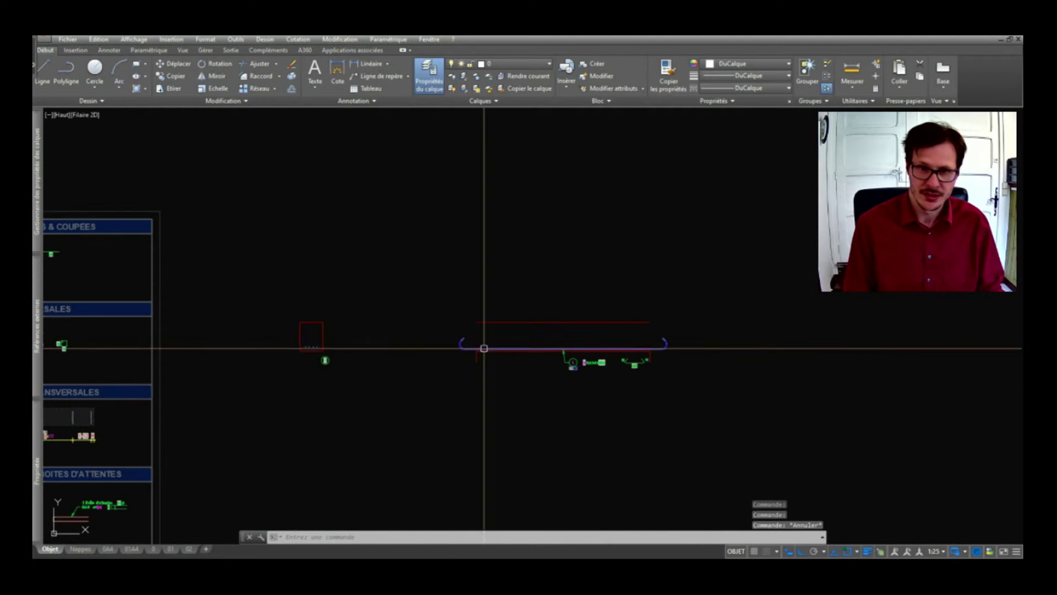
scroll(540, 348, "up", 3)
key("Escape")
- Update fields with MAJCHAMP so the elevation label reads 4 HA14 x395 and 19.09
type("mmaj")
key("Return")
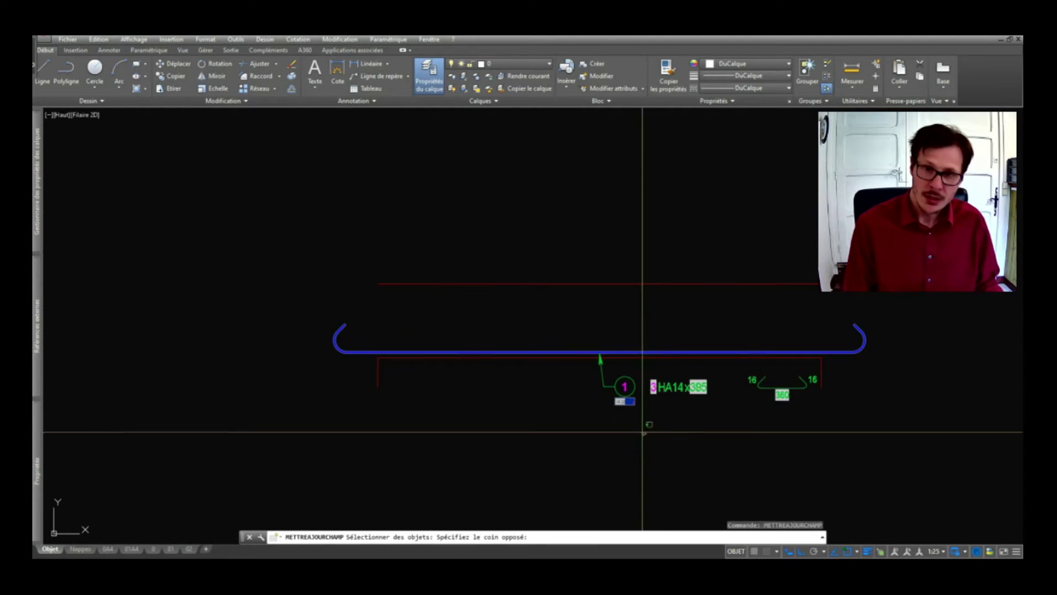
key("Return")
scroll(666, 394, "up", 2)
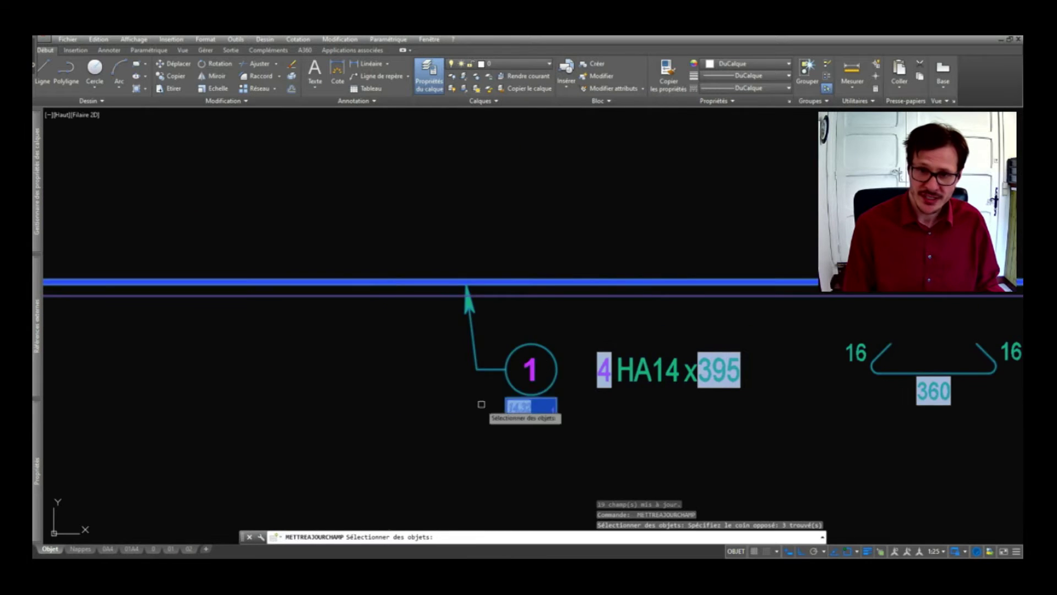
scroll(483, 405, "up", 3)
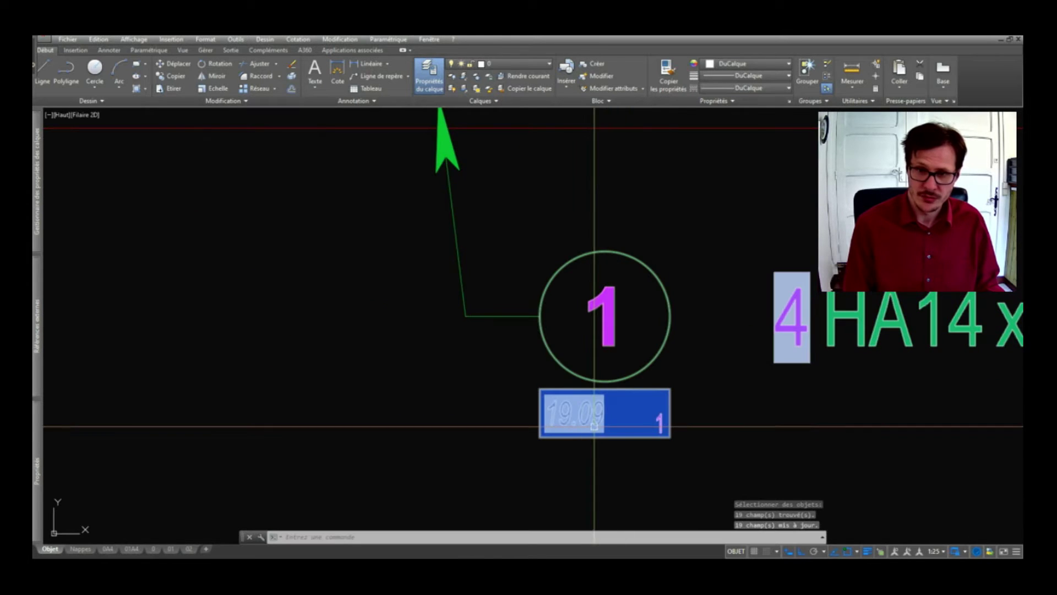
scroll(661, 380, "down", 5)
scroll(682, 374, "down", 3)
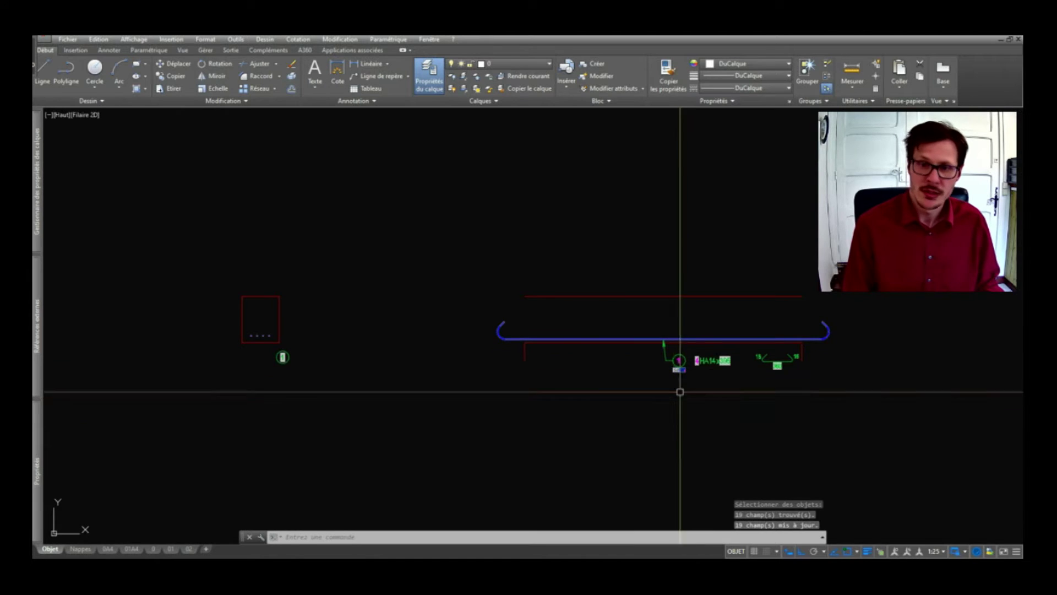
middle_click_drag(329, 317, 475, 325)
scroll(739, 370, "up", 2)
scroll(853, 394, "up", 2)
scroll(853, 395, "down", 2)
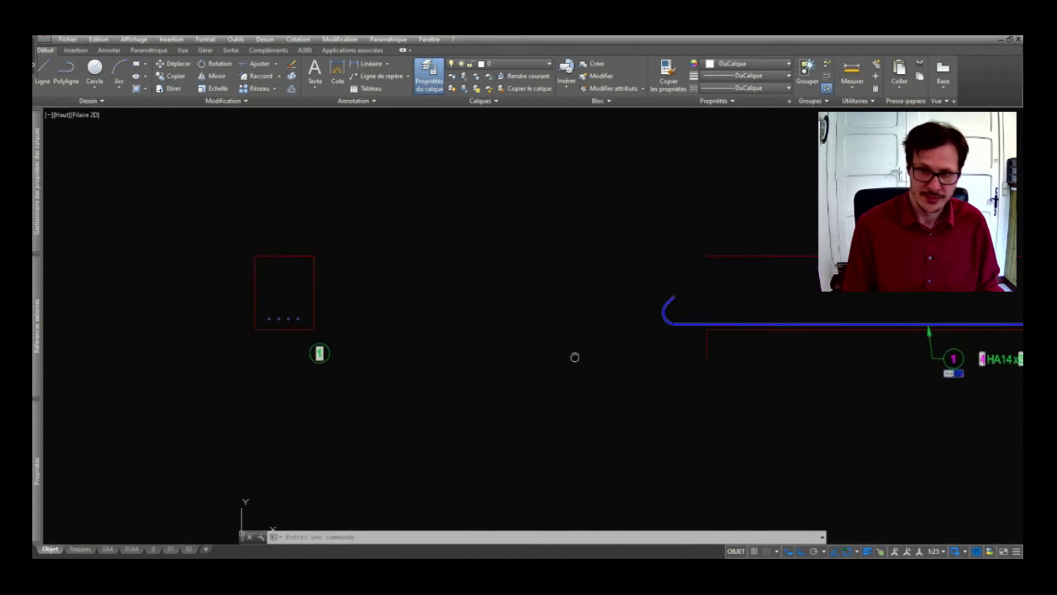
scroll(720, 370, "up", 5)
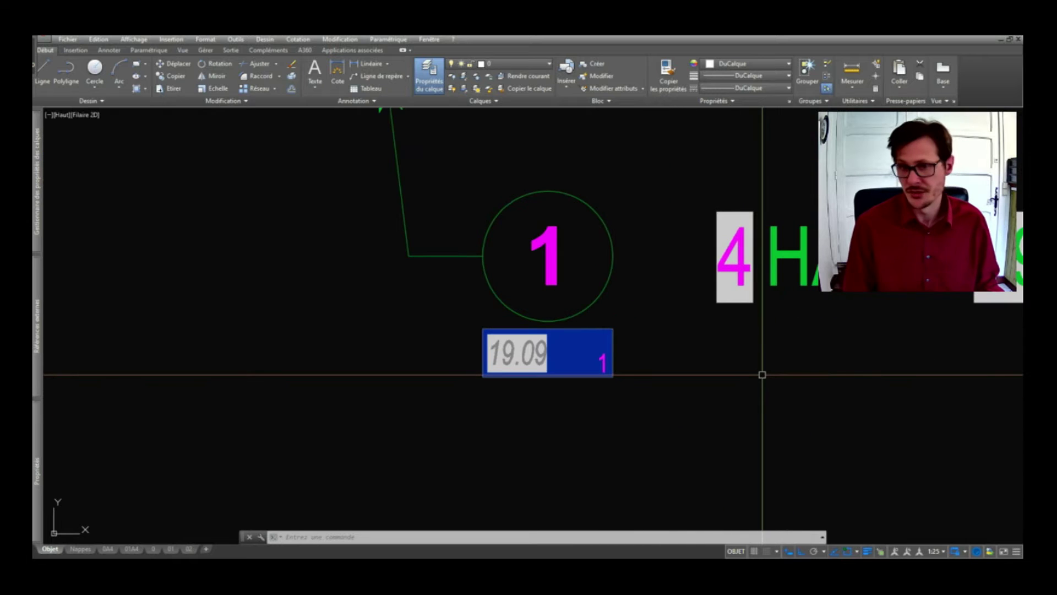
scroll(762, 375, "down", 5)
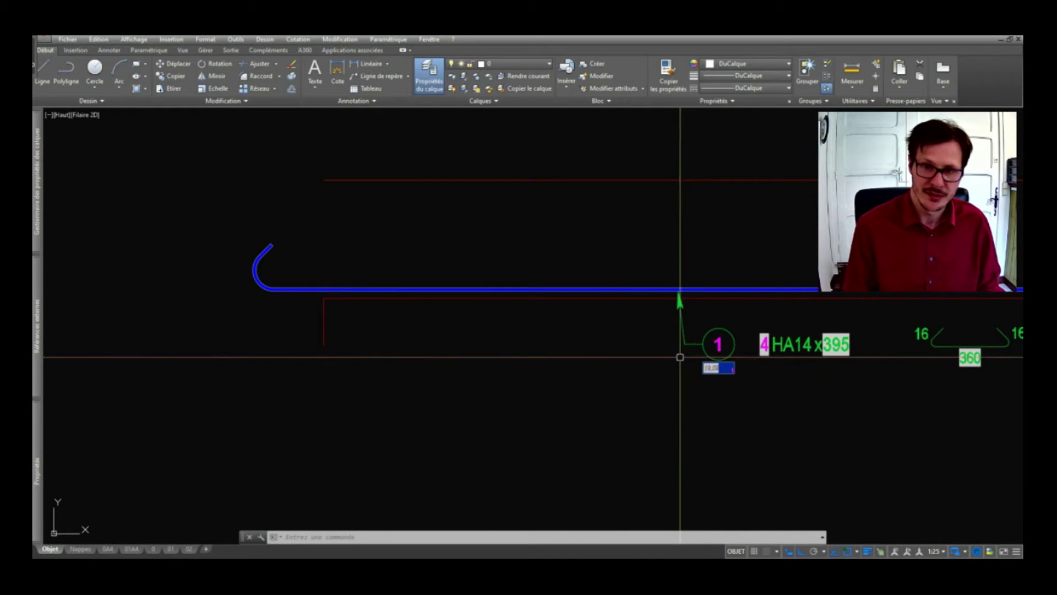
scroll(683, 358, "down", 4)
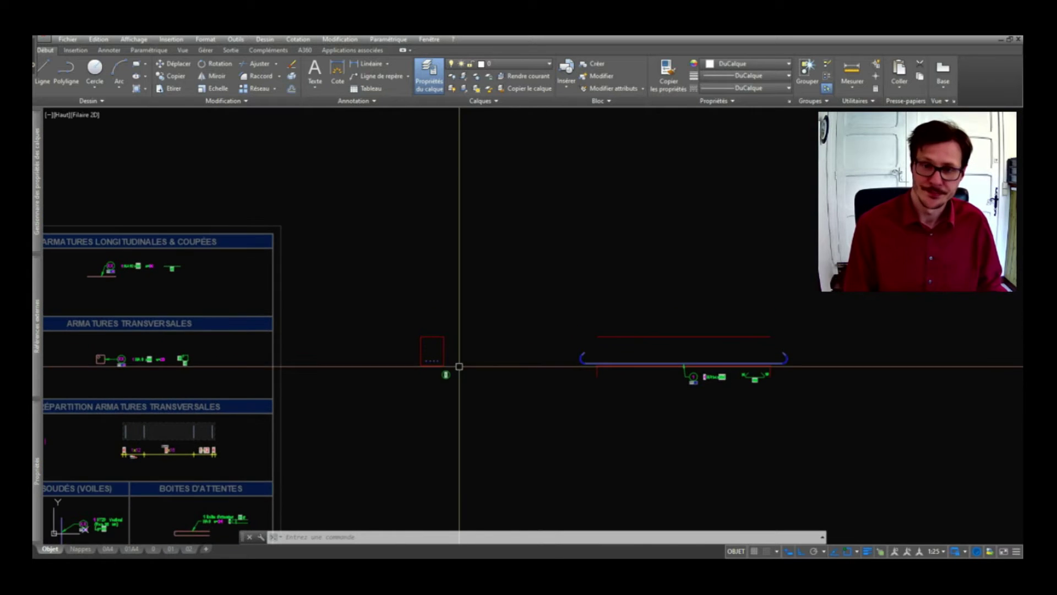
- Copy the transverse rebar annotation block beside the red cross-section frame
middle_click_drag(382, 339, 510, 343)
scroll(298, 361, "up", 4)
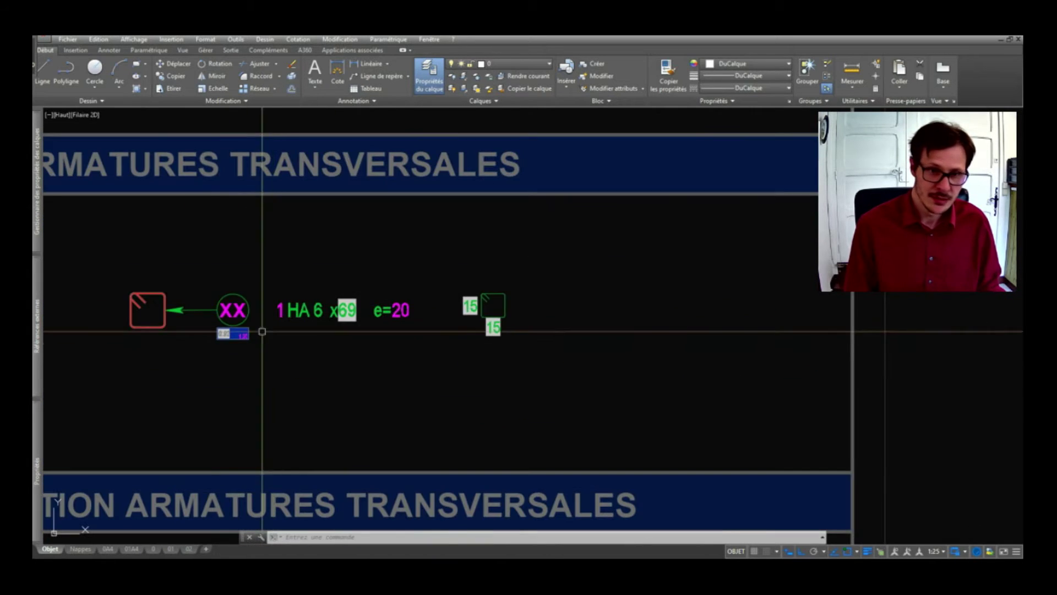
left_click(220, 312)
scroll(220, 312, "down", 3)
type("co")
key("Return")
left_click(334, 336)
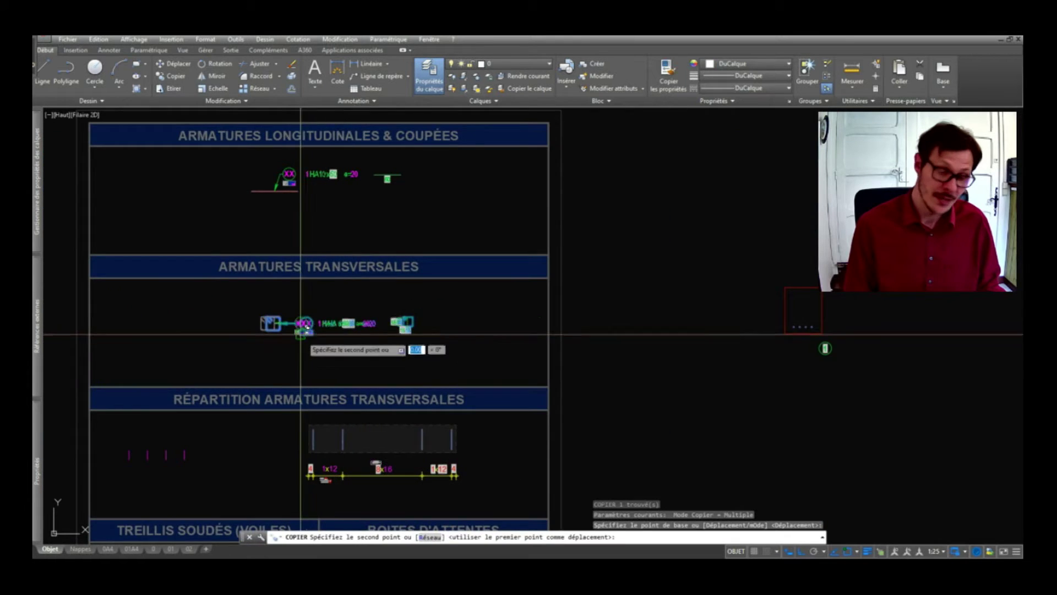
scroll(490, 349, "down", 4)
scroll(569, 361, "up", 5)
scroll(595, 275, "up", 2)
key("Return")
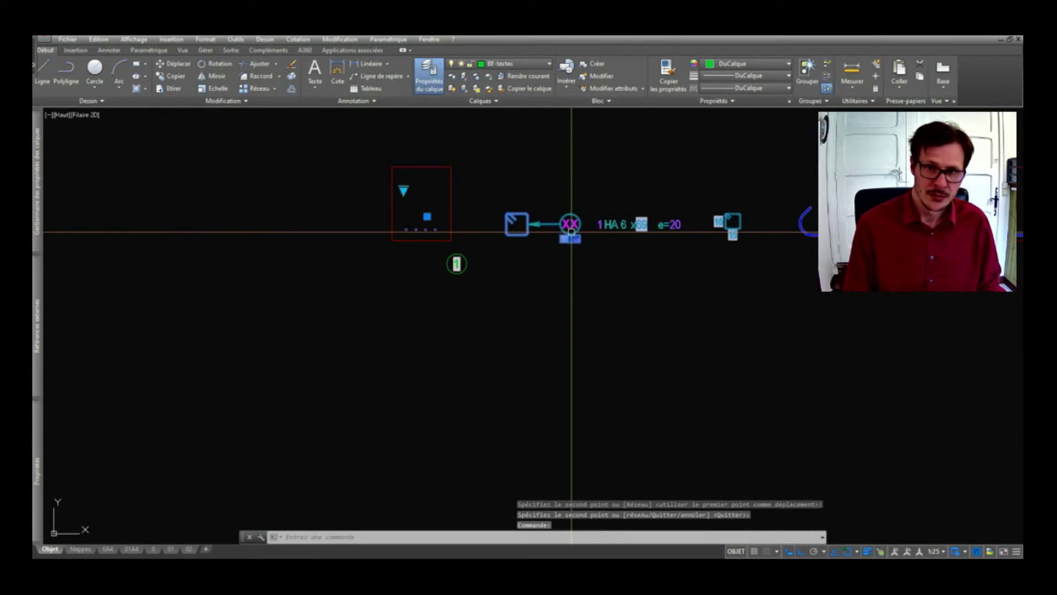
- Set the copy to Avec nomenclature > Armatures standards and explode it with DE
left_click(404, 190)
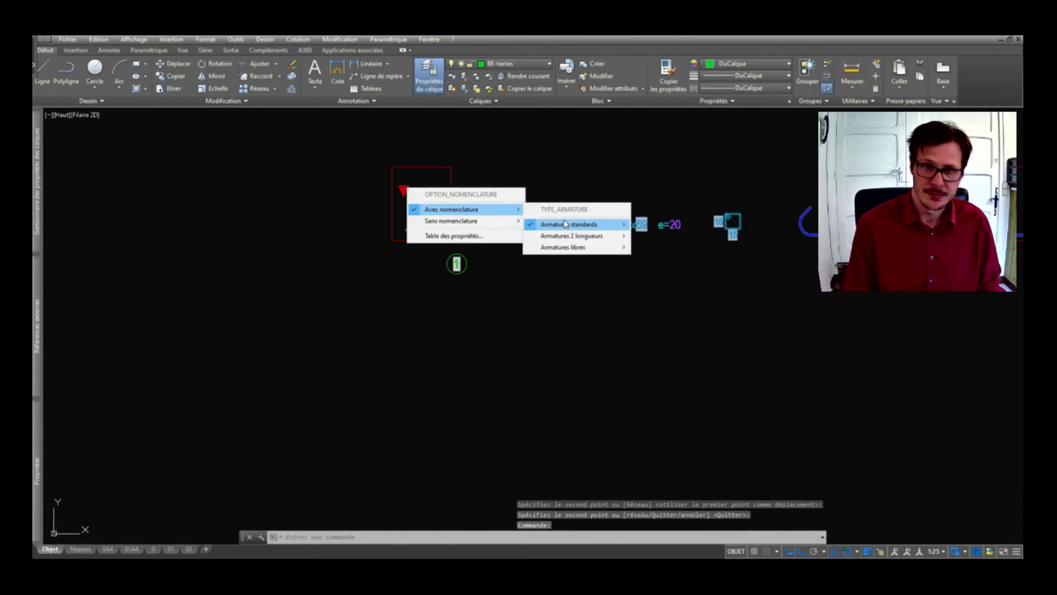
left_click(664, 238)
middle_click_drag(487, 224, 504, 290)
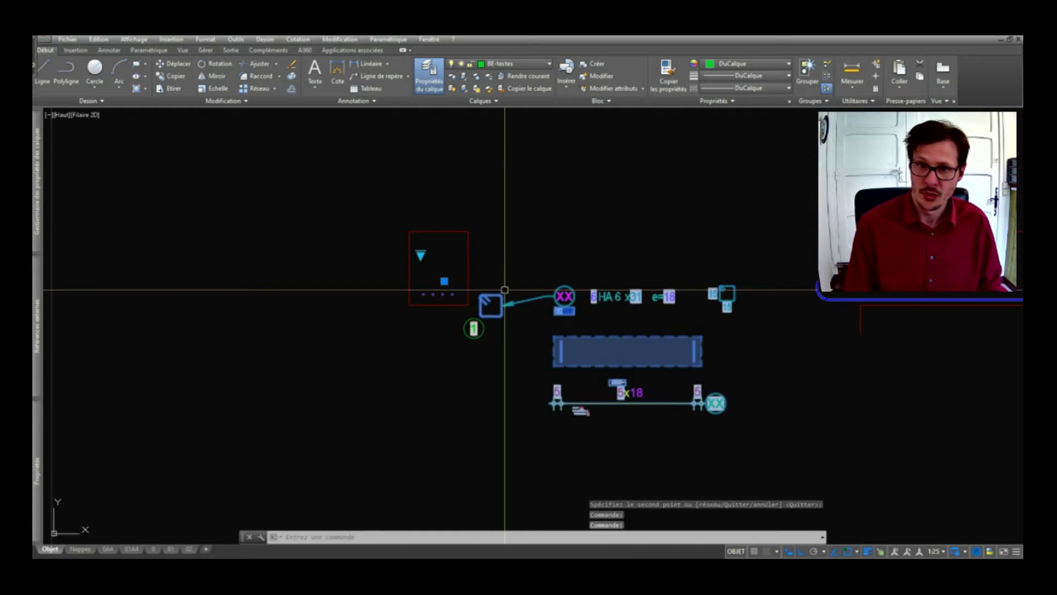
scroll(500, 307, "down", 4)
type("DE")
key("Return")
- Move the stirrup symbol into the section box and point the leader arrow at its right edge
scroll(503, 307, "up", 4)
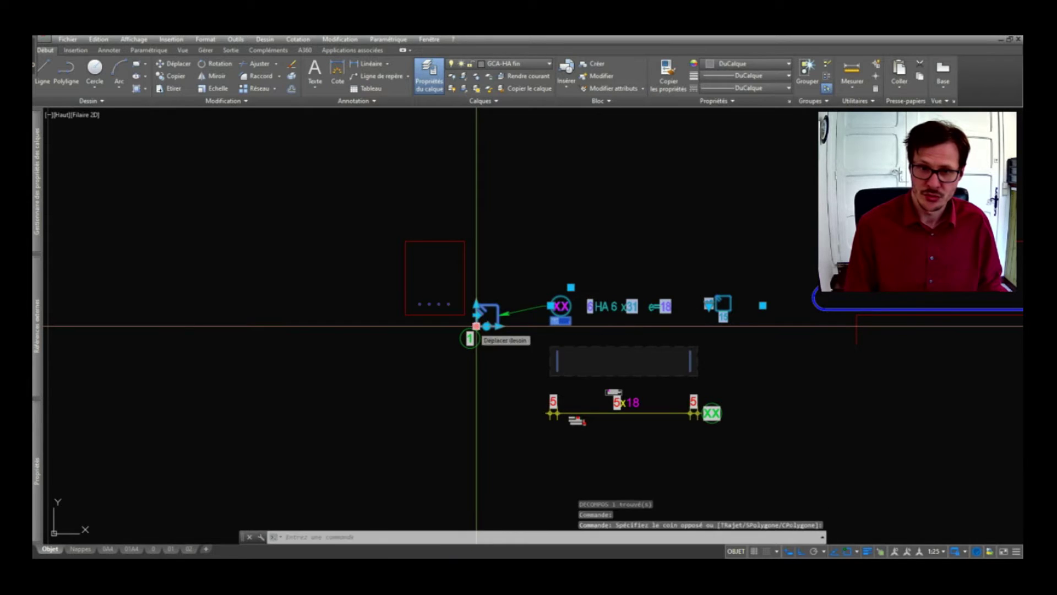
left_click(476, 326)
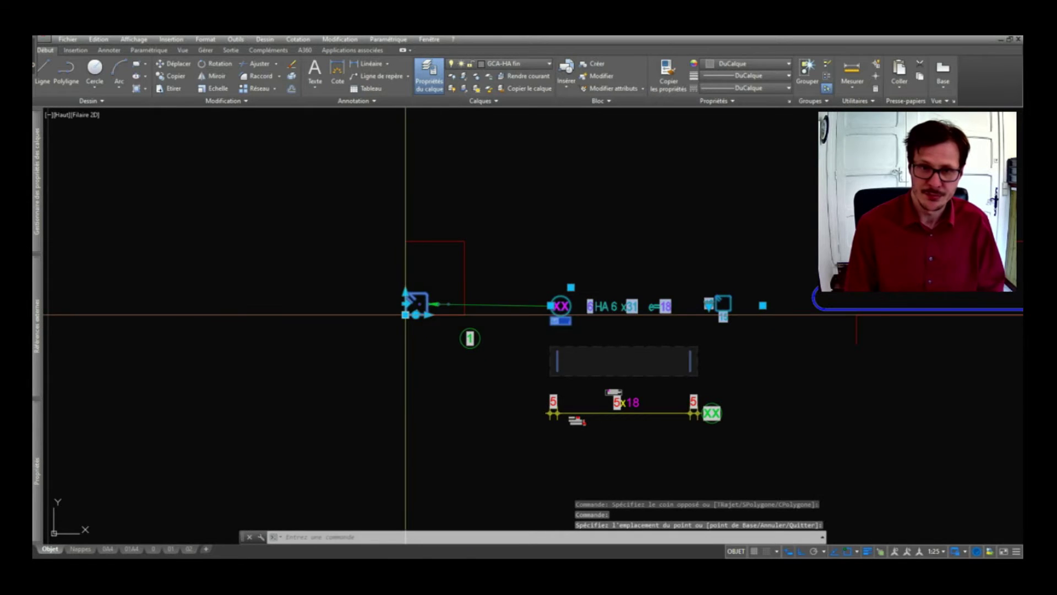
scroll(408, 308, "up", 4)
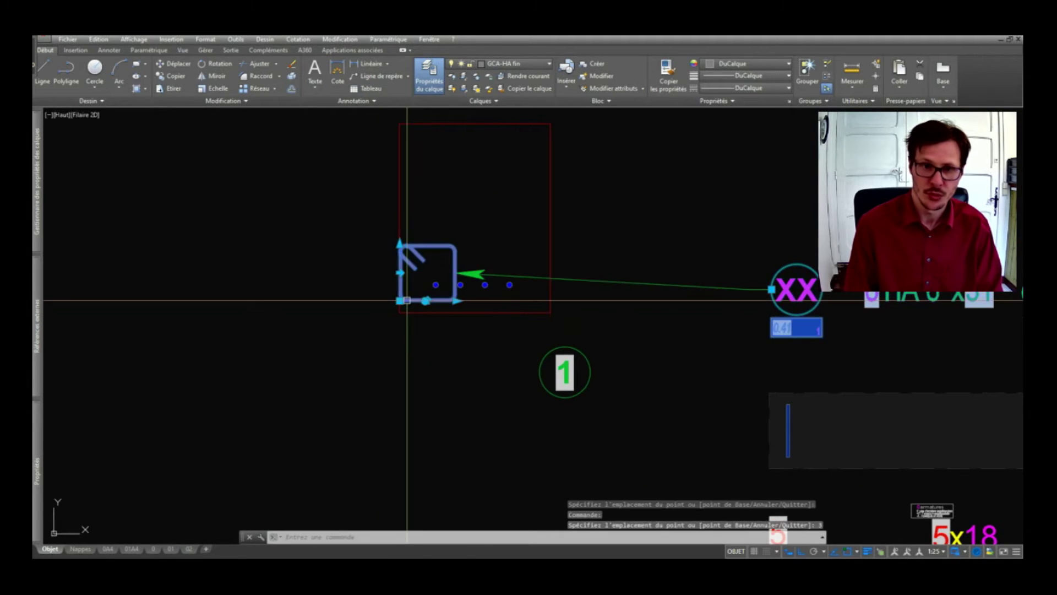
key("Return")
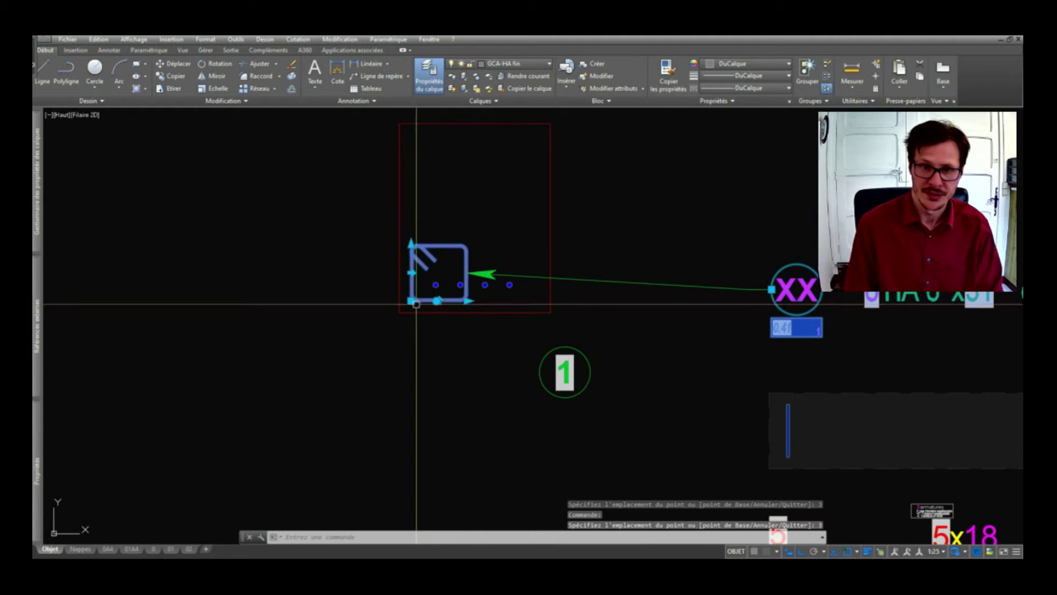
left_click(470, 274)
scroll(543, 306, "up", 2)
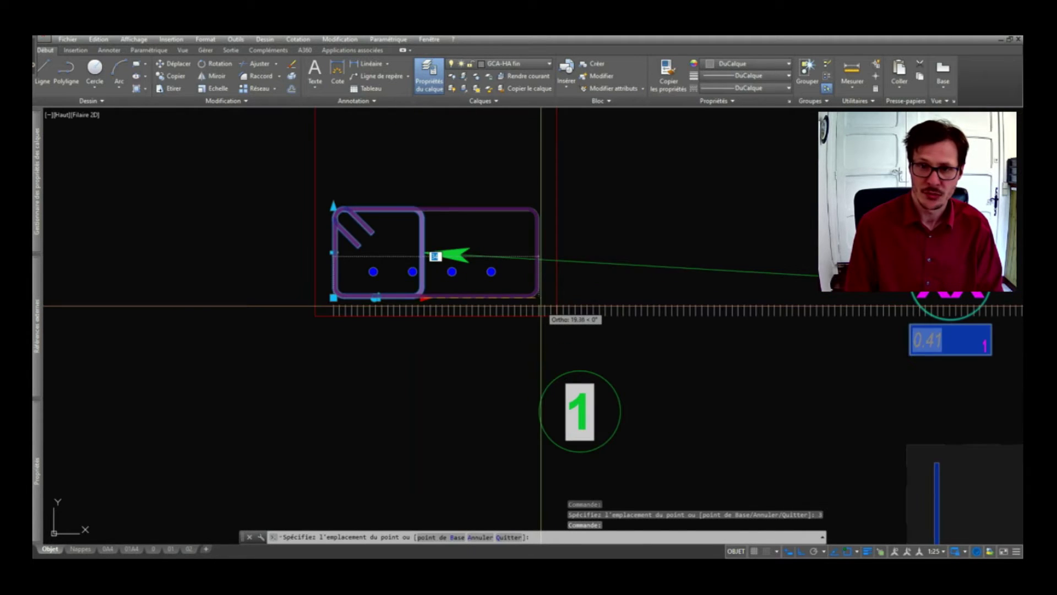
left_click(541, 306)
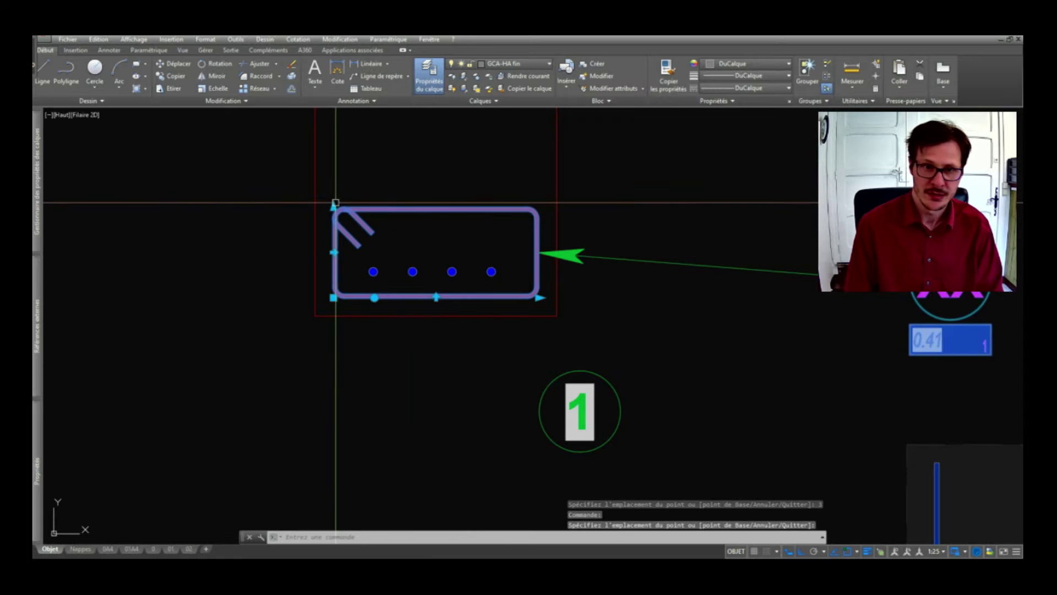
- Stretch the stirrup's top to full section height; start a COT dimension and cancel it
middle_click_drag(496, 165, 529, 377)
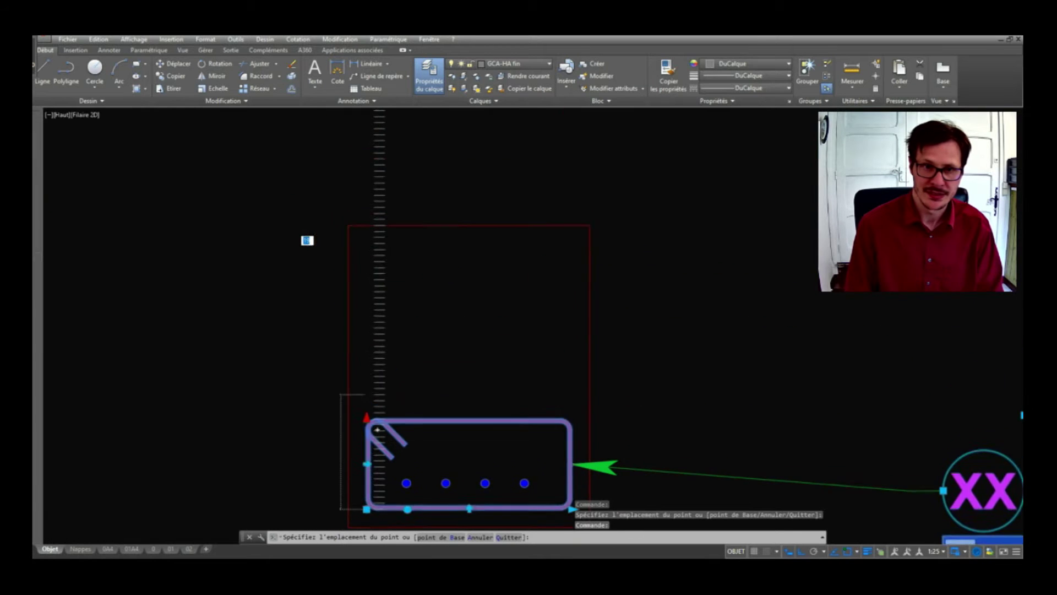
left_click(384, 239)
scroll(383, 239, "up", 3)
type("cot")
key("Return")
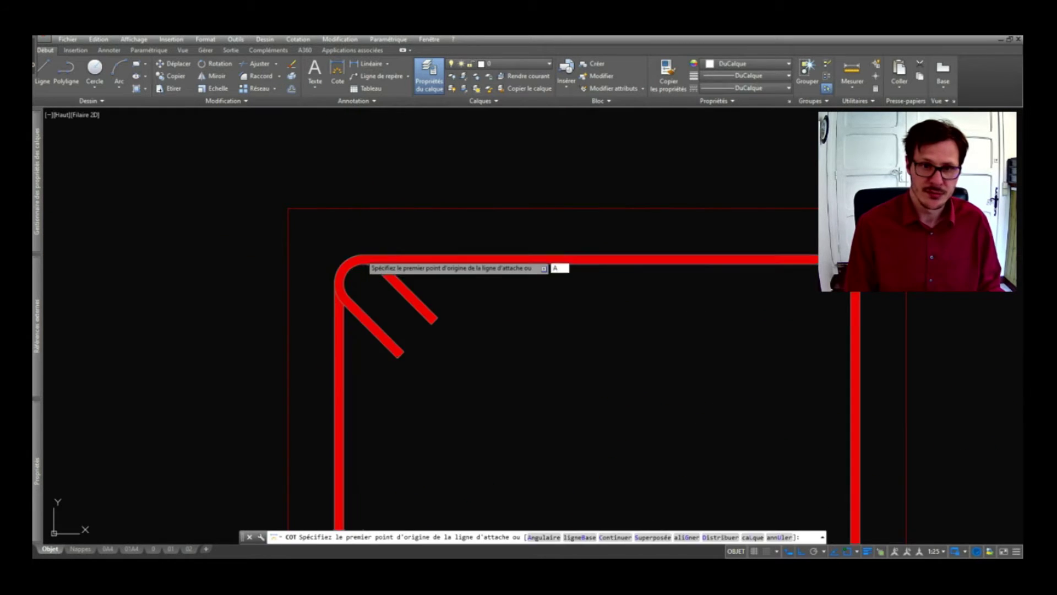
left_click(363, 254)
key("Escape")
scroll(363, 208, "down", 4)
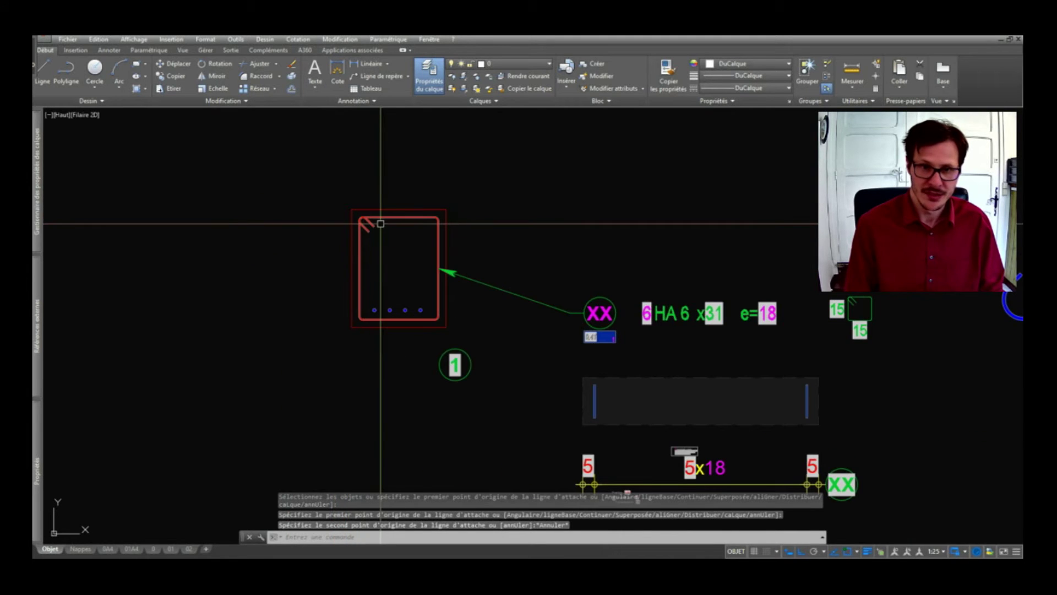
- Run METTREAJOURCHAMP on a window around the stirrup labels
right_click(381, 224)
left_click(419, 242)
scroll(552, 229, "down", 3)
left_click(574, 222)
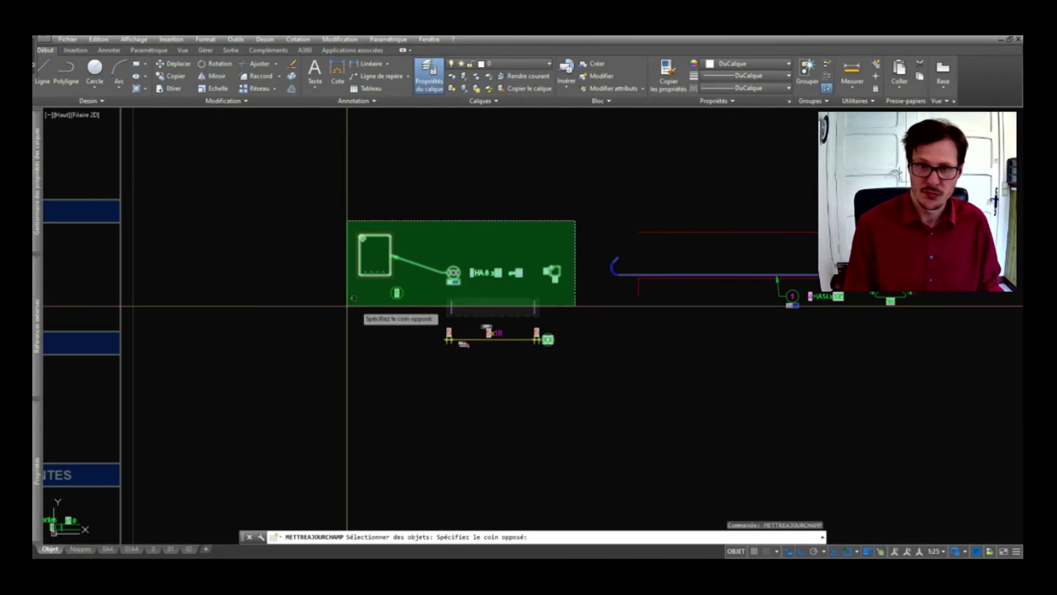
left_click(349, 306)
scroll(440, 273, "up", 3)
scroll(630, 307, "up", 4)
key("Return")
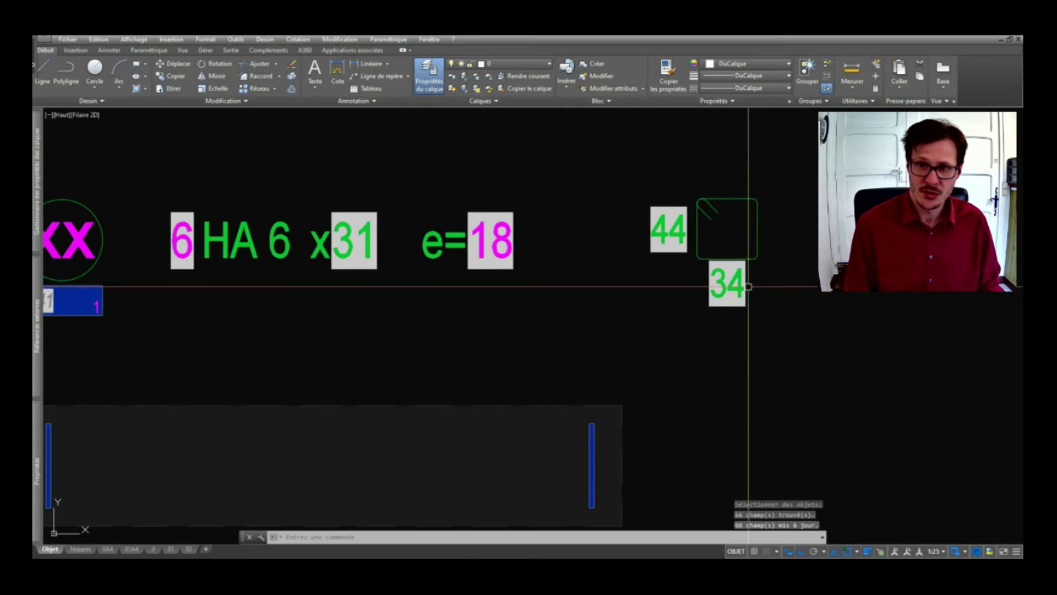
scroll(748, 287, "down", 3)
scroll(472, 292, "up", 3)
- Refresh the stirrup and blue length labels so the label reads 6 HA 6 x79 e=18
key("Return")
left_click(546, 322)
key("Return")
key("Return")
left_click(253, 353)
key("Return")
key("Return")
left_click(264, 388)
left_click(224, 337)
key("Return")
scroll(489, 298, "down", 2)
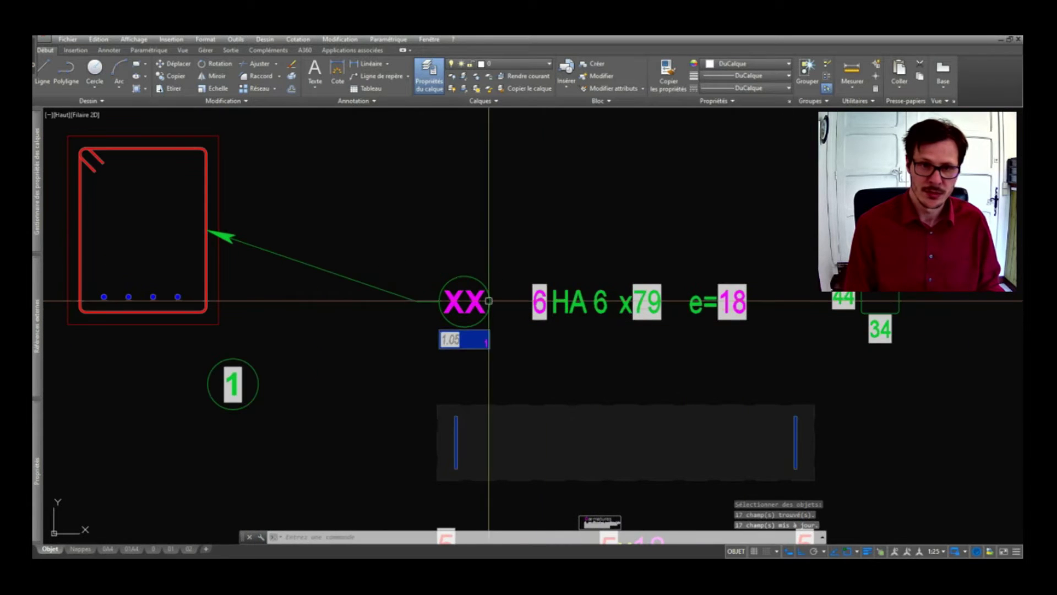
- Renumber the stirrup's XX mark to 2 in the attribute editor
double_click(485, 298)
type("2")
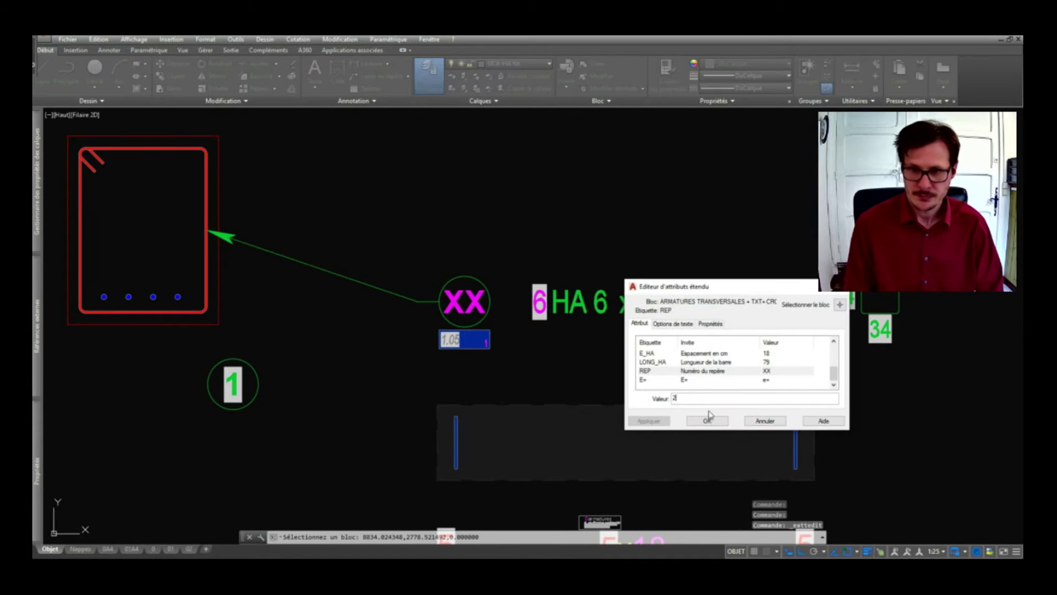
left_click(708, 422)
scroll(515, 324, "down", 5)
scroll(544, 324, "up", 3)
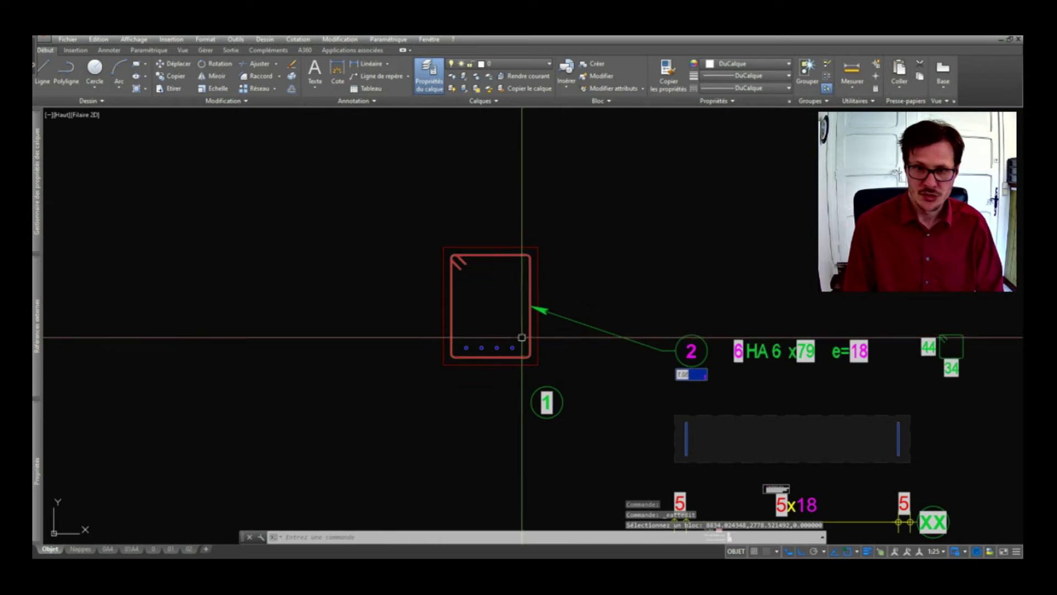
scroll(581, 367, "down", 4)
left_click(563, 394)
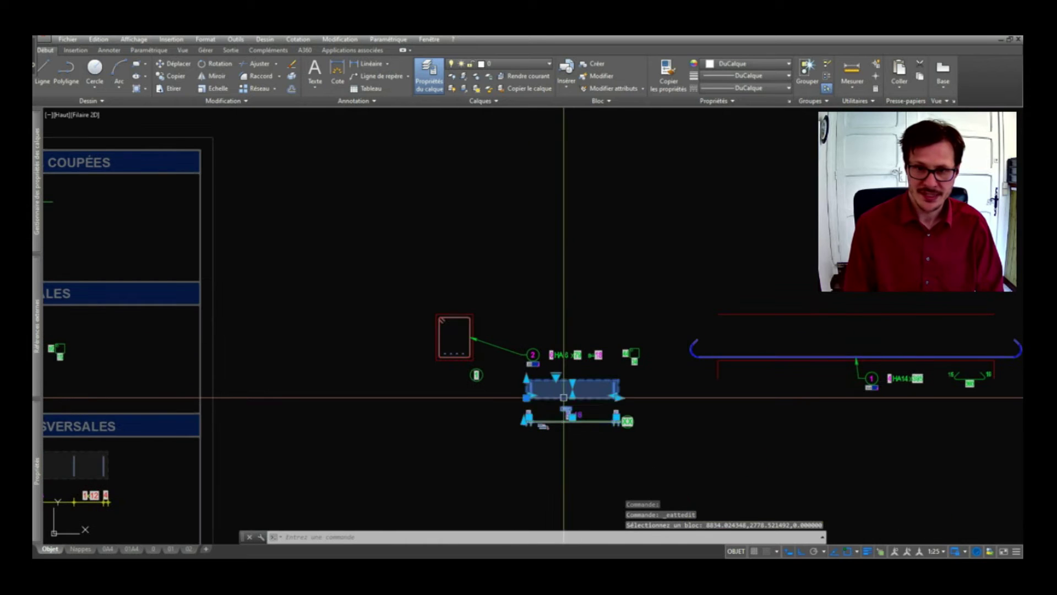
- Move the stirrup distribution block onto the elevation's blue bar and raise it to the red line
left_click(528, 397)
middle_click_drag(489, 369, 331, 367)
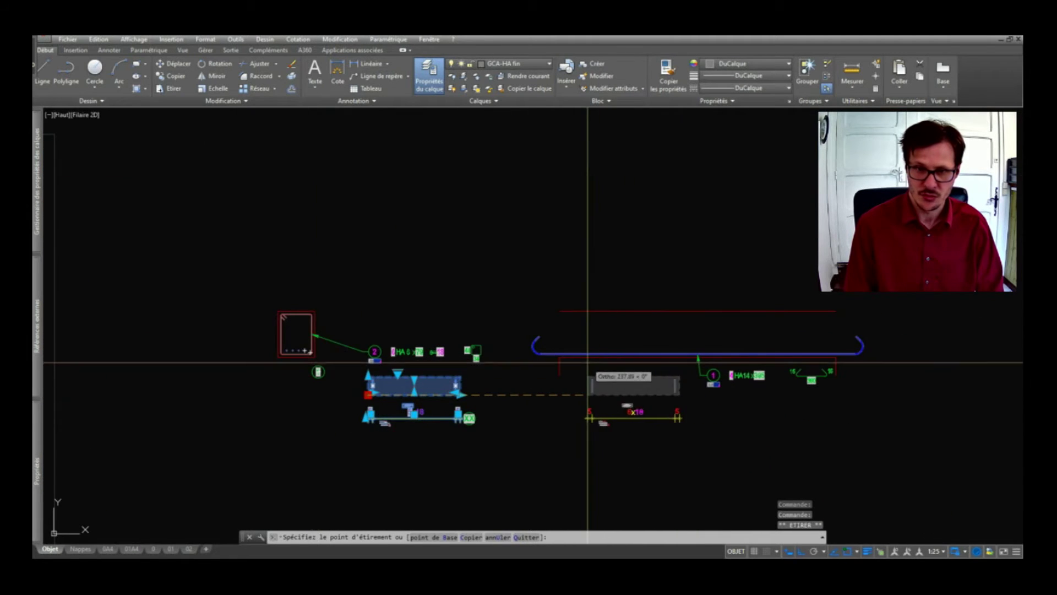
left_click(559, 358)
scroll(570, 329, "up", 2)
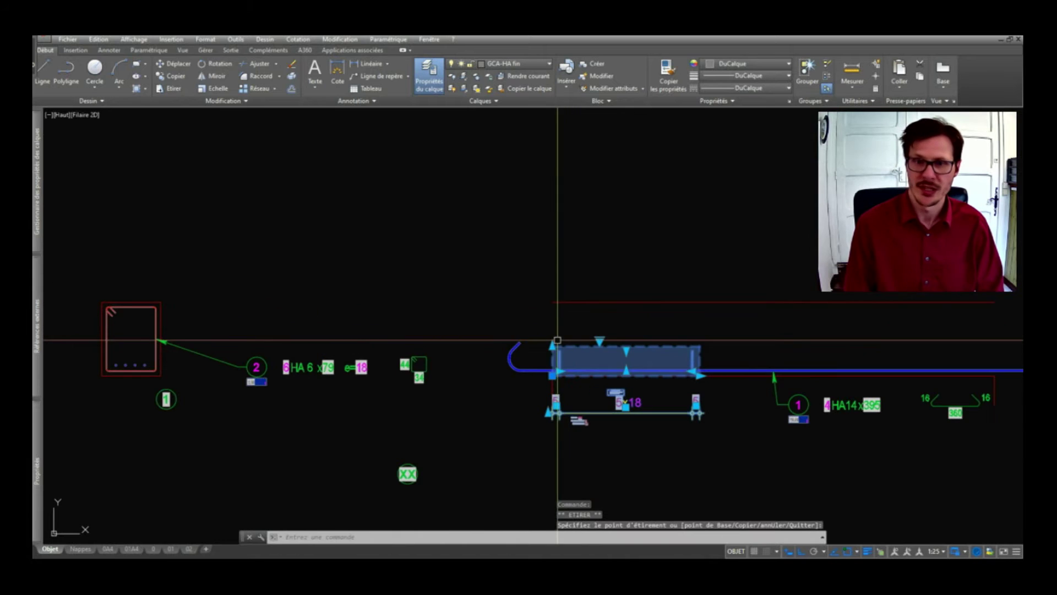
left_click(552, 302)
- Stretch the block to the beam's right end and lower the distribution line with its labels
left_click(688, 373)
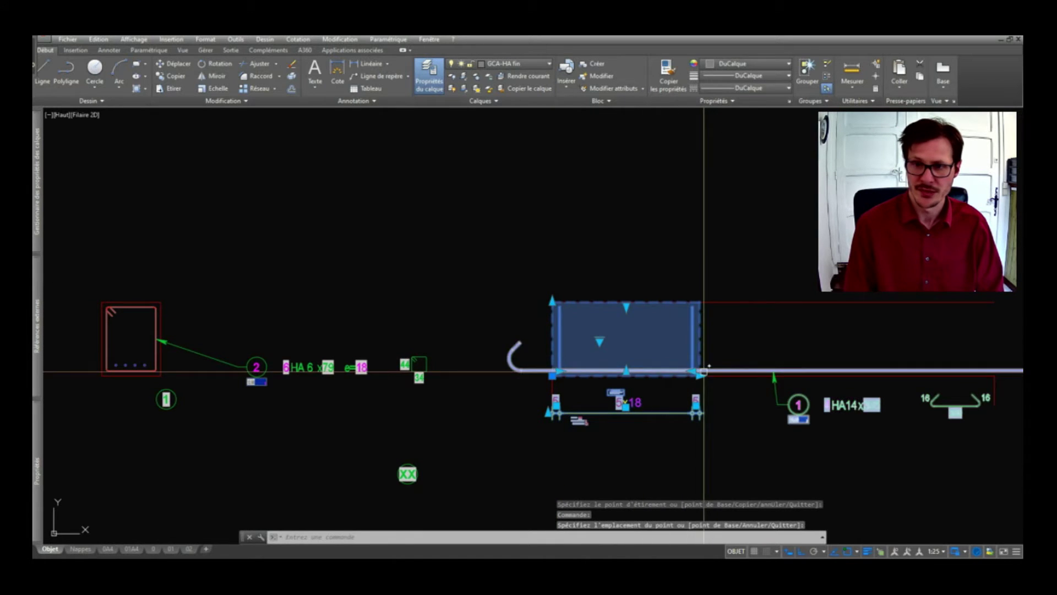
middle_click_drag(761, 370, 526, 351)
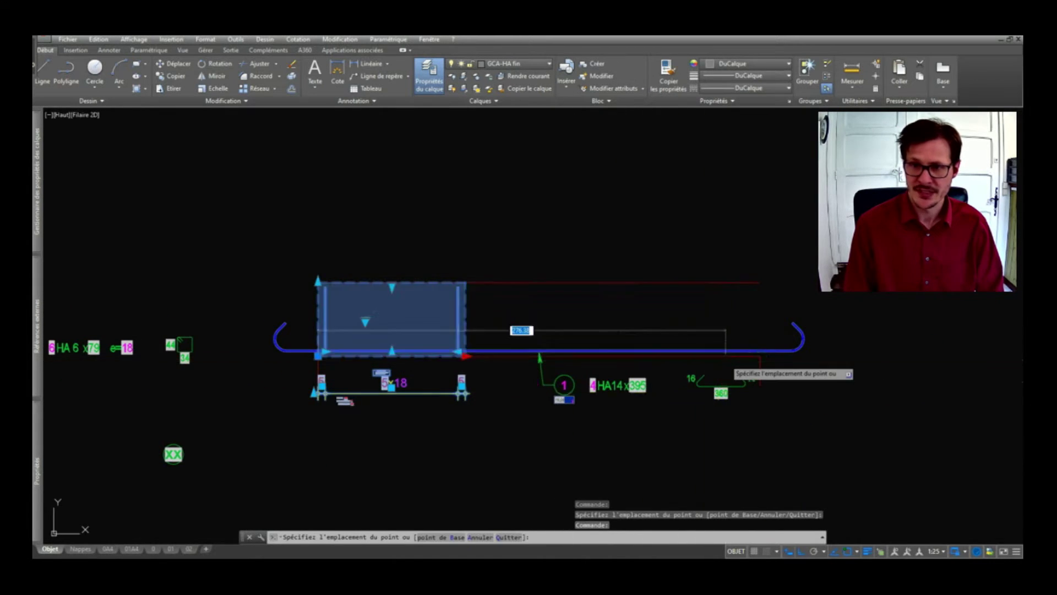
left_click(726, 353)
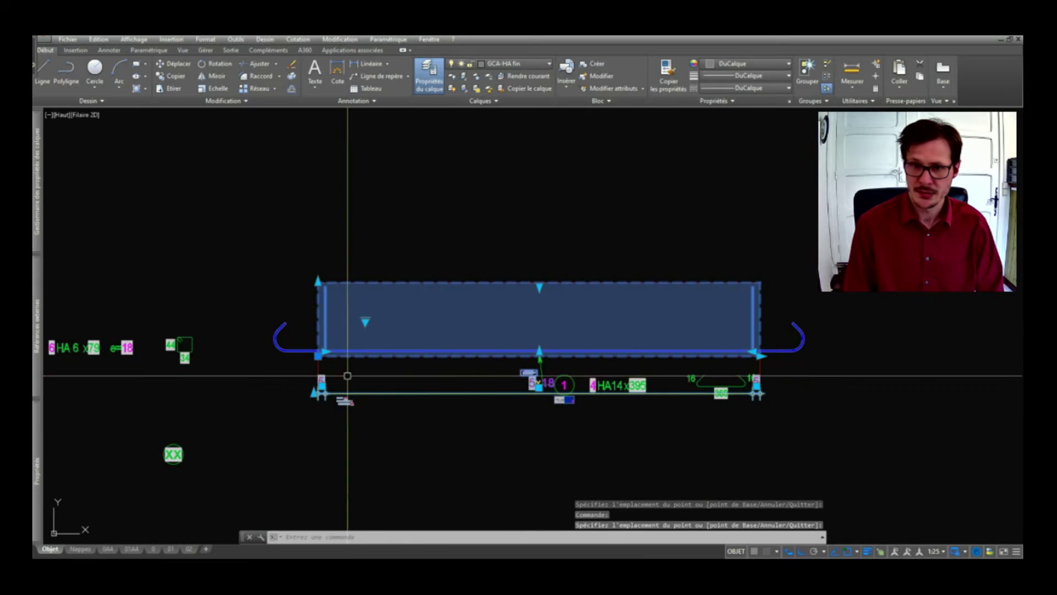
left_click(318, 422)
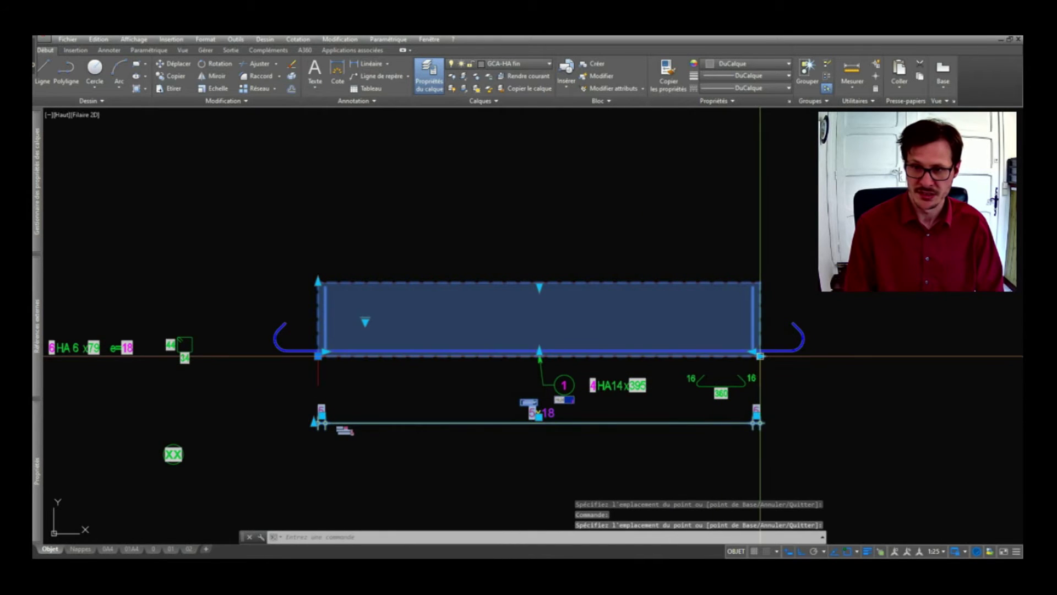
- Set NOMBRE_ESPACEMENTS to 3 spacing zones and open the spacing label attributes
scroll(551, 424, "up", 4)
scroll(551, 424, "down", 2)
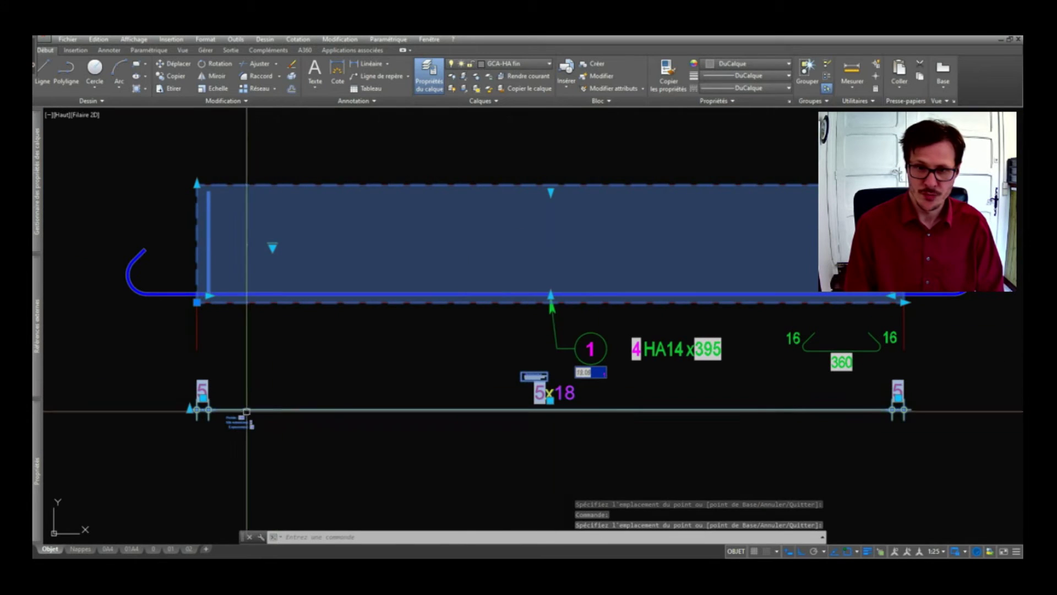
left_click(272, 247)
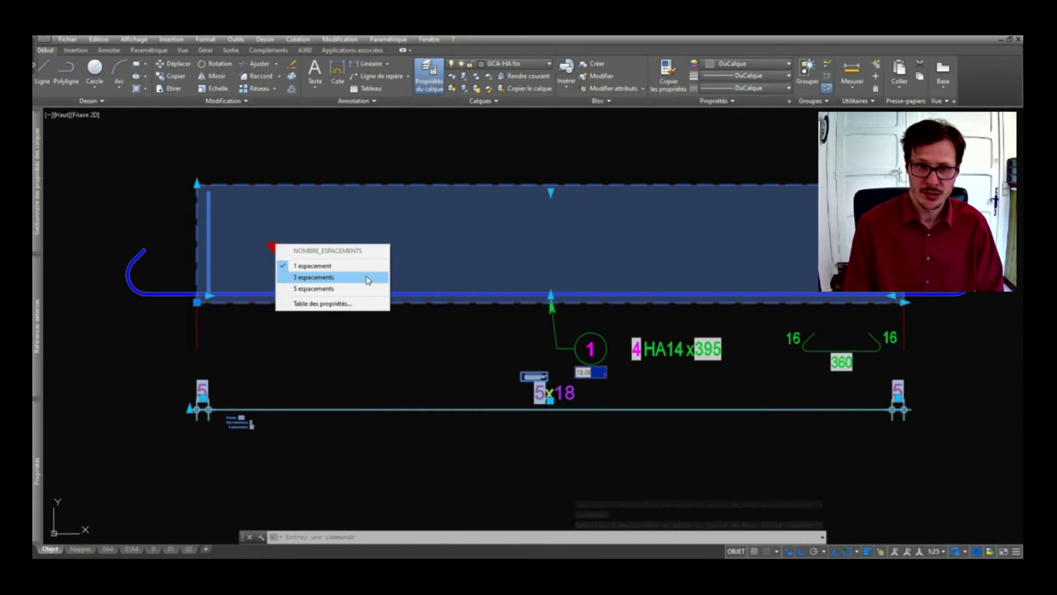
left_click(355, 283)
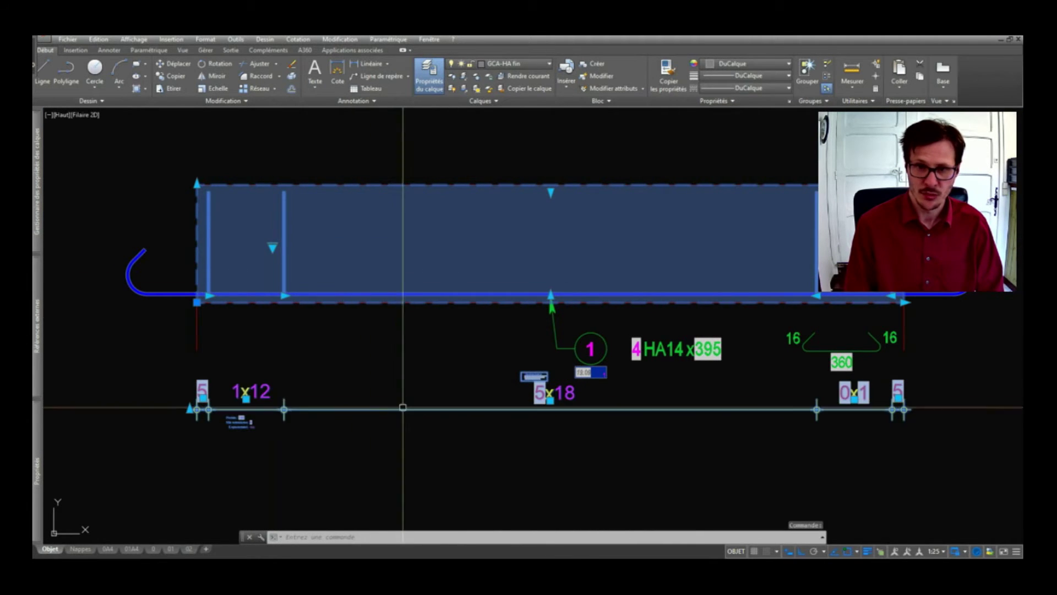
key("Escape")
double_click(234, 390)
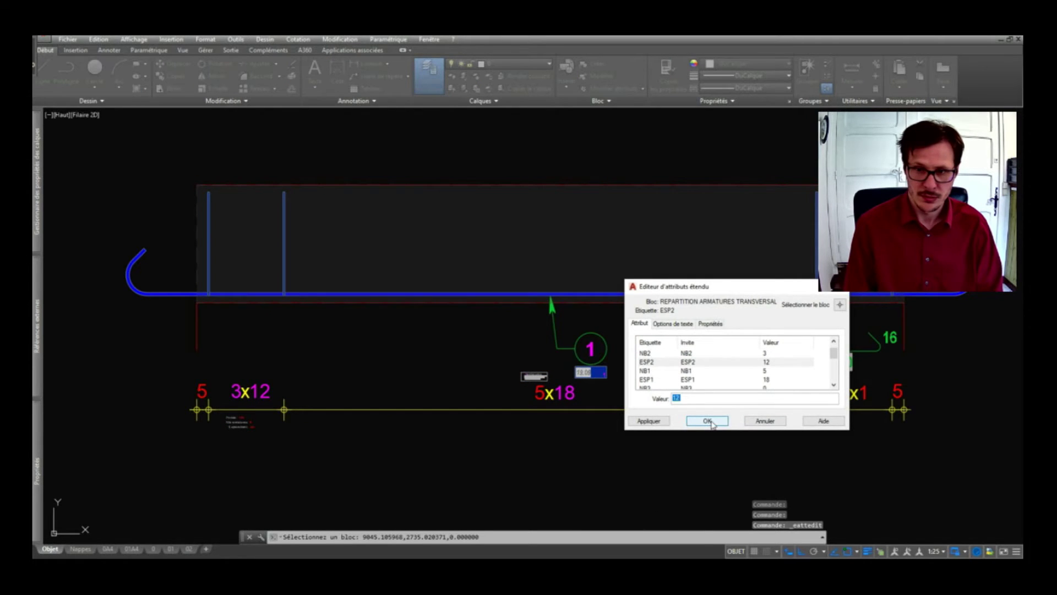
- Set spacing attributes ESP2 to 20 and ESP1 to 25 in the attribute editor
type("20")
key("Return")
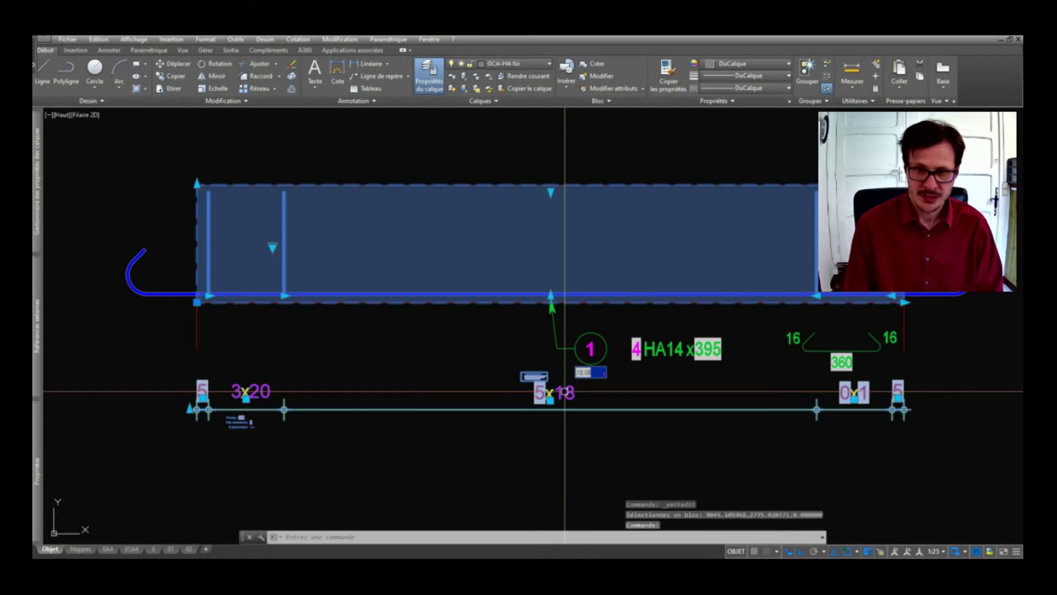
type("25")
left_click(707, 420)
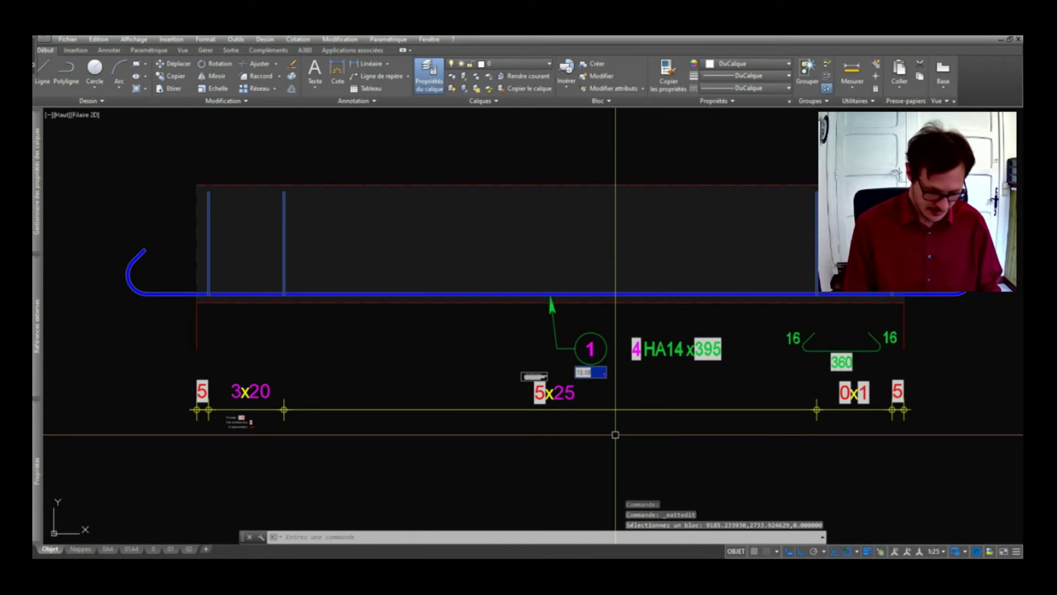
- Refresh the spacing block's fields so it reads 2.5, 3x20, 7x25, 3x20, 2.5
left_click(575, 397)
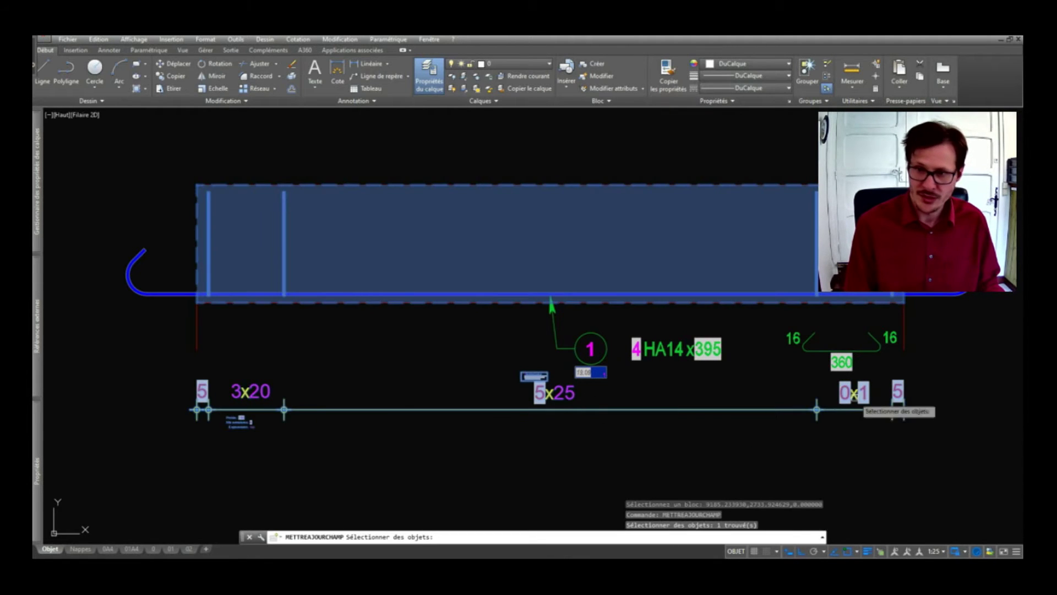
key("Return")
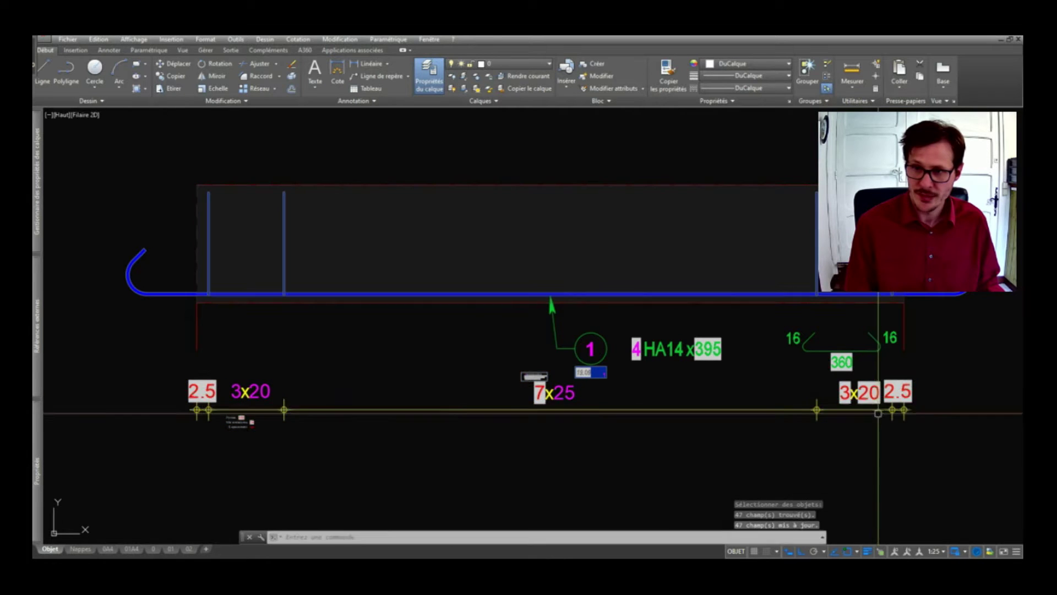
key("Return")
key("Escape")
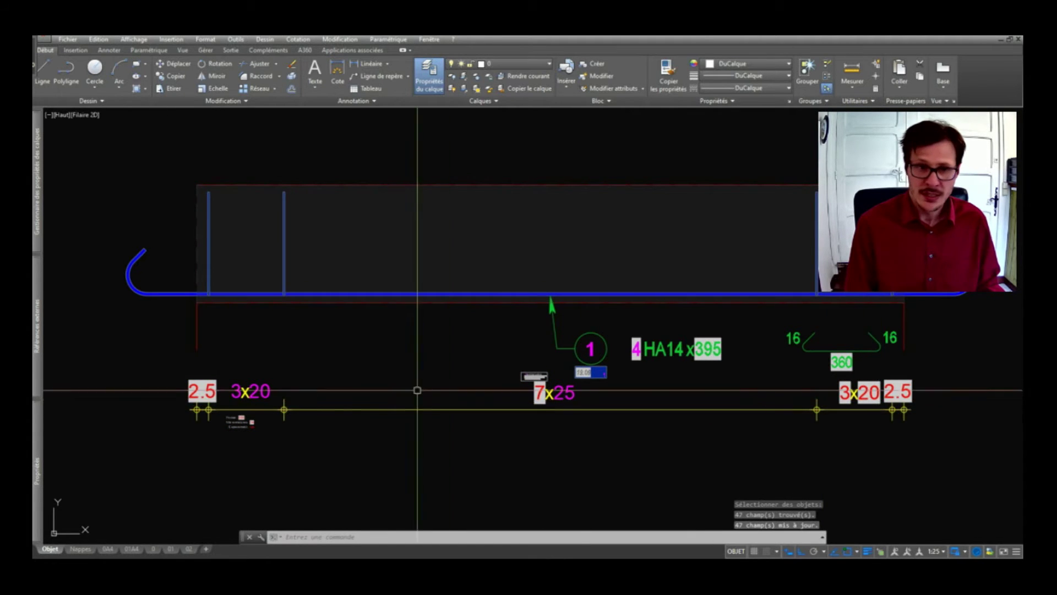
scroll(543, 396, "up", 4)
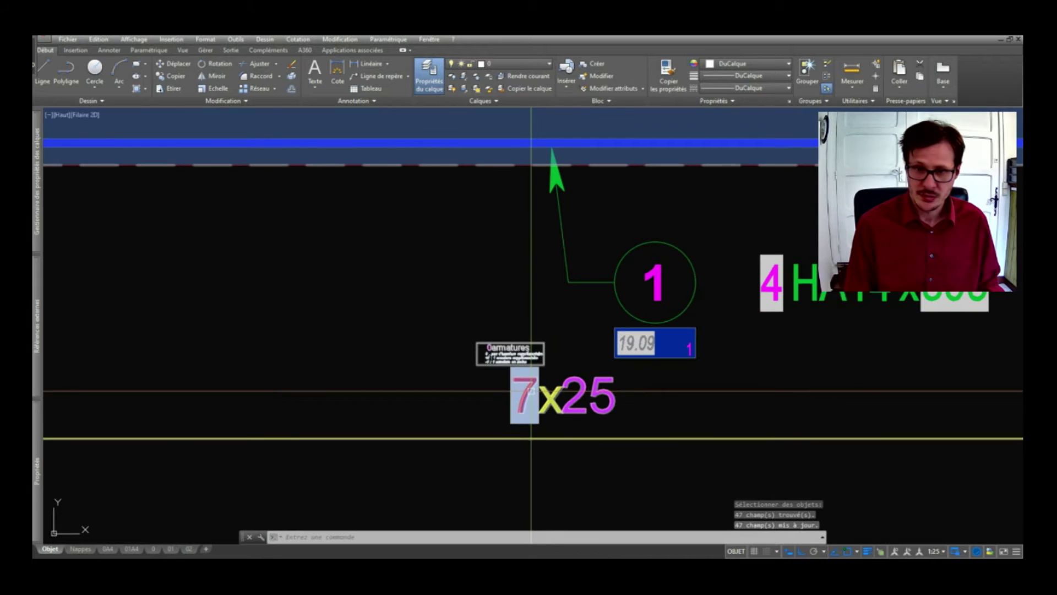
scroll(519, 380, "down", 2)
scroll(573, 408, "down", 2)
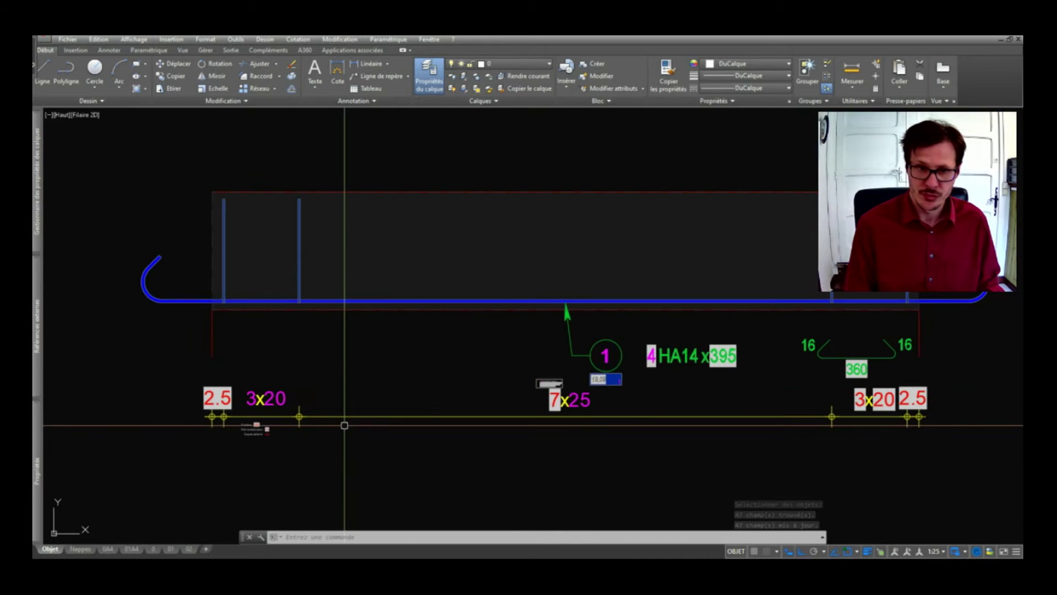
scroll(606, 389, "up", 4)
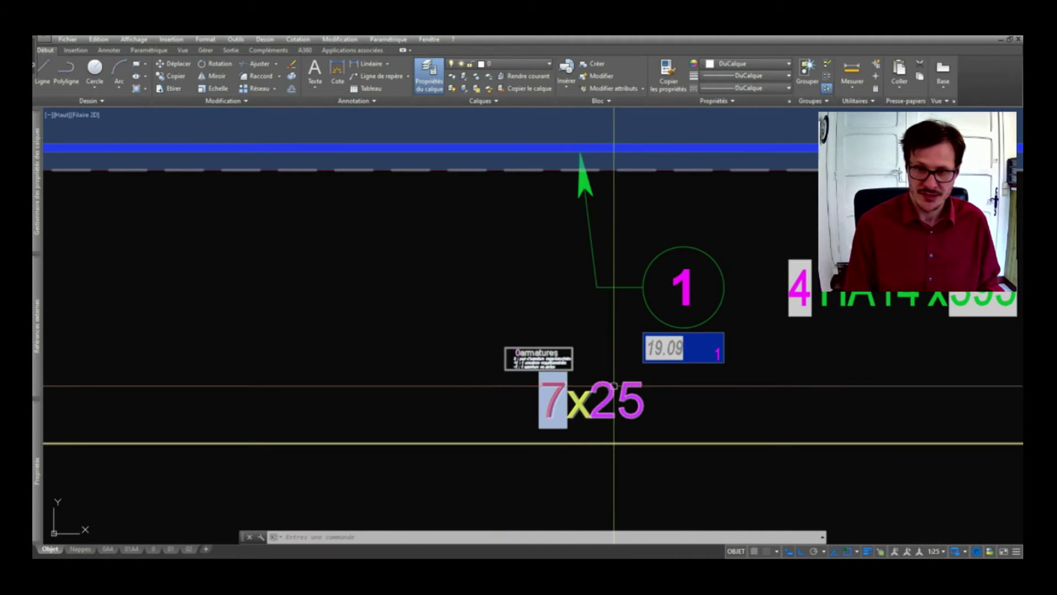
scroll(520, 365, "up", 3)
scroll(536, 353, "down", 5)
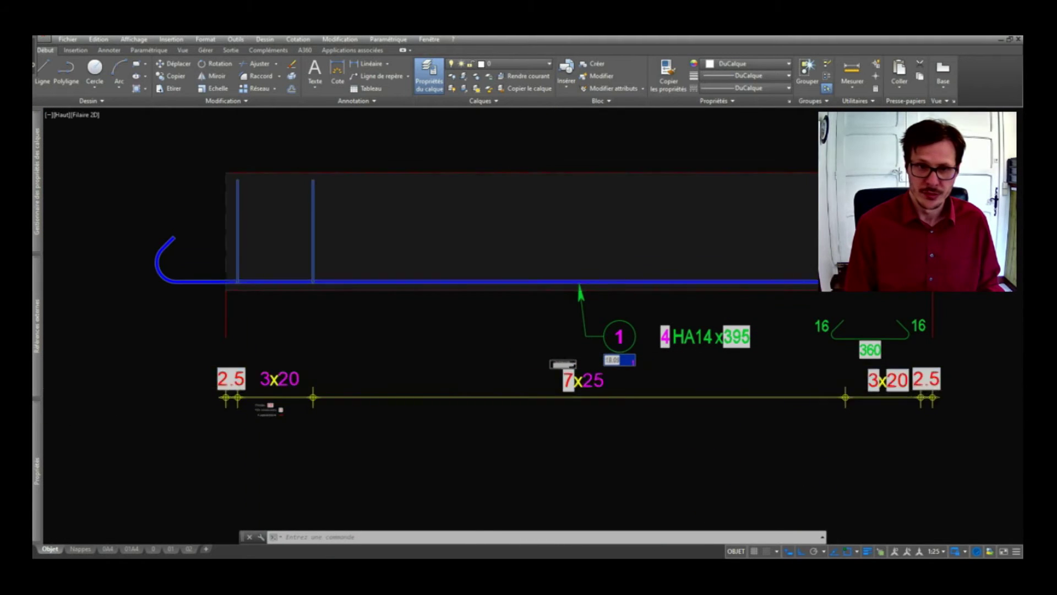
scroll(278, 385, "down", 2)
middle_click_drag(389, 391, 552, 414)
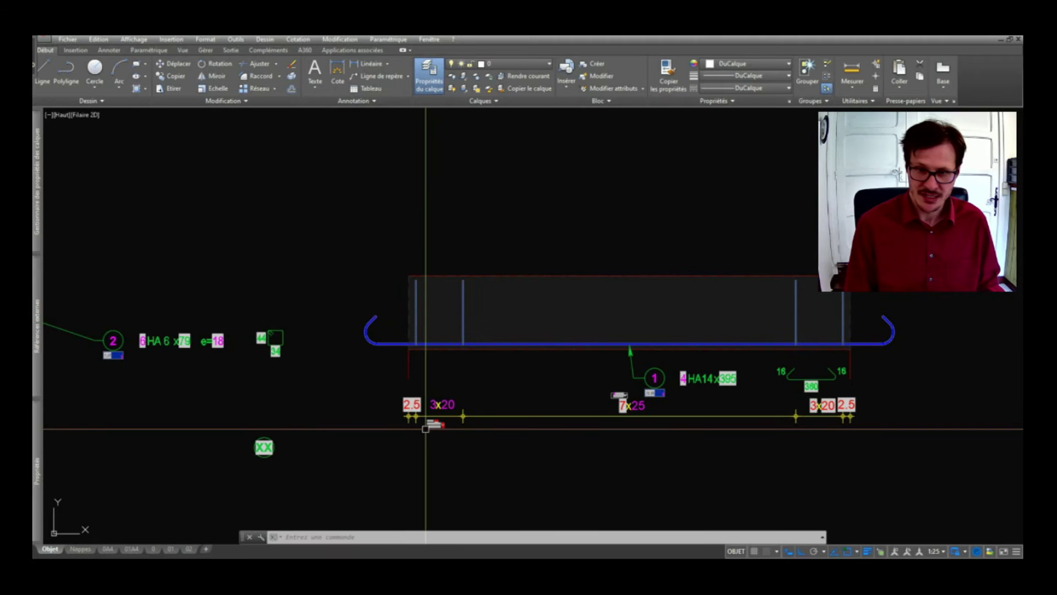
- Update the stirrup 2 annotation's fields with a window selection
key("Return")
scroll(141, 378, "up", 3)
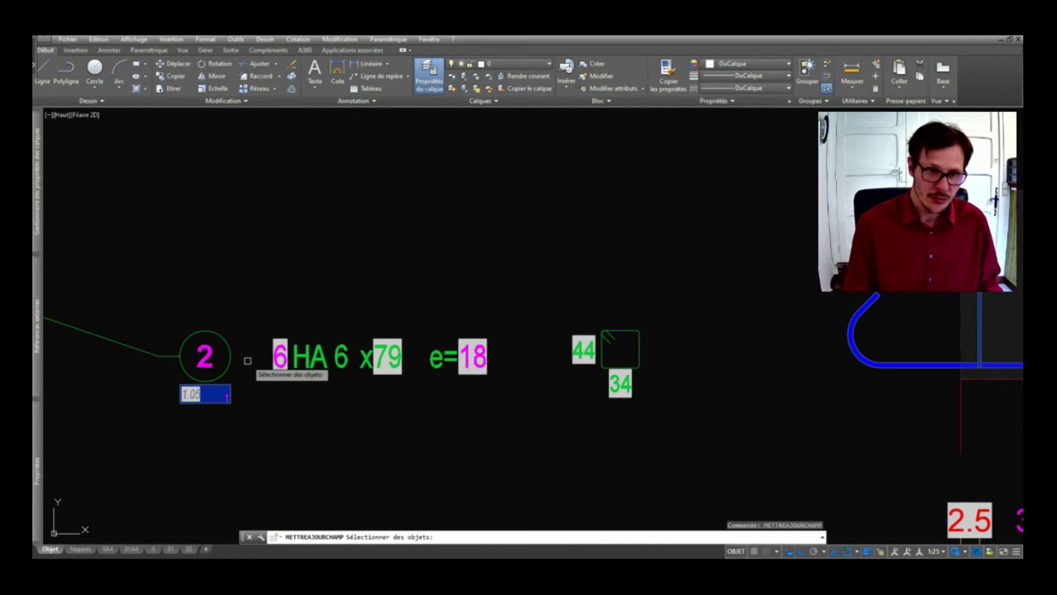
scroll(165, 364, "up", 2)
left_click(607, 265)
left_click(382, 366)
key("Return")
scroll(407, 331, "down", 2)
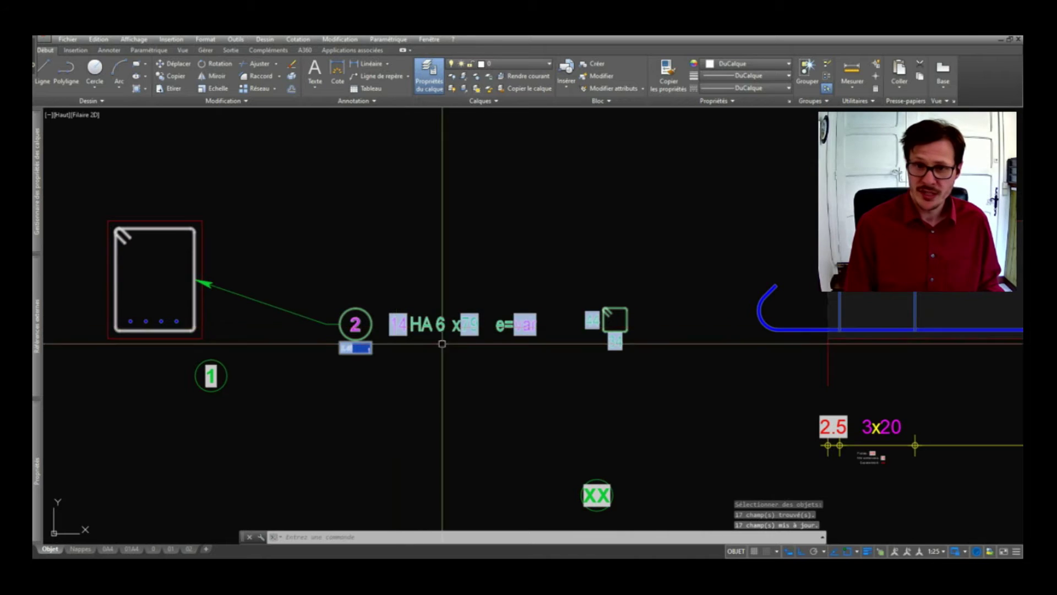
scroll(529, 337, "up", 3)
scroll(355, 340, "down", 4)
scroll(760, 389, "down", 1)
scroll(778, 432, "up", 1)
- Update all 66 annotation fields and re-accept the spacing block attributes unchanged
key("Return")
left_click(762, 373)
left_click(732, 400)
key("Return")
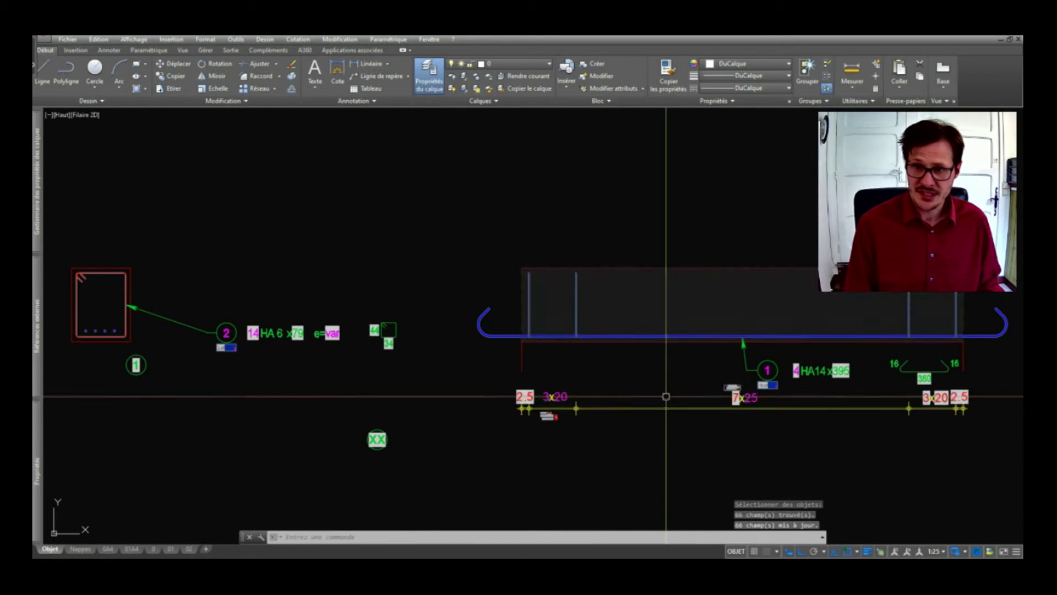
scroll(567, 397, "up", 2)
double_click(563, 396)
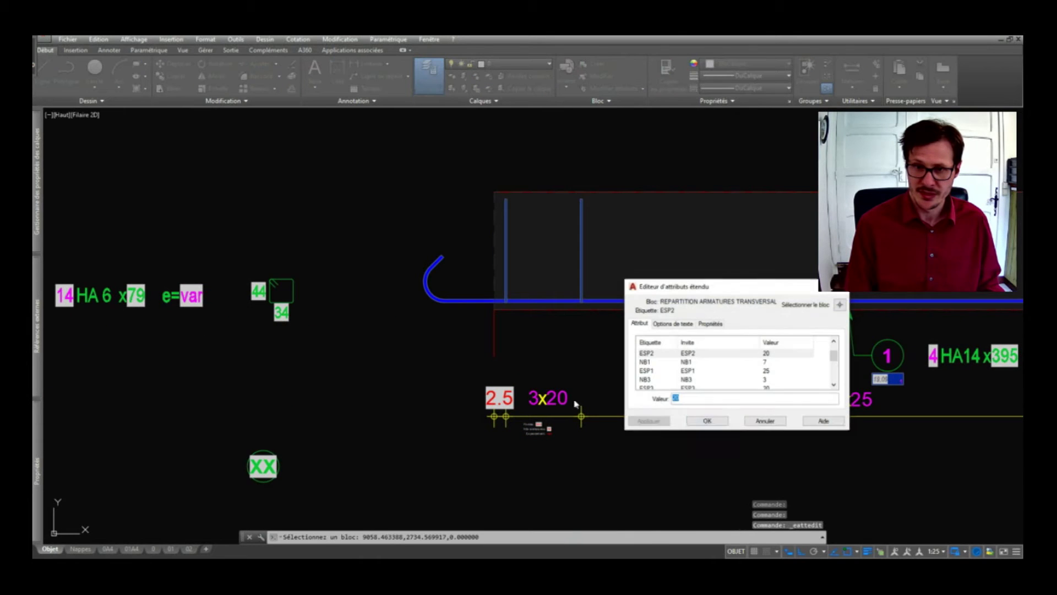
left_click(699, 422)
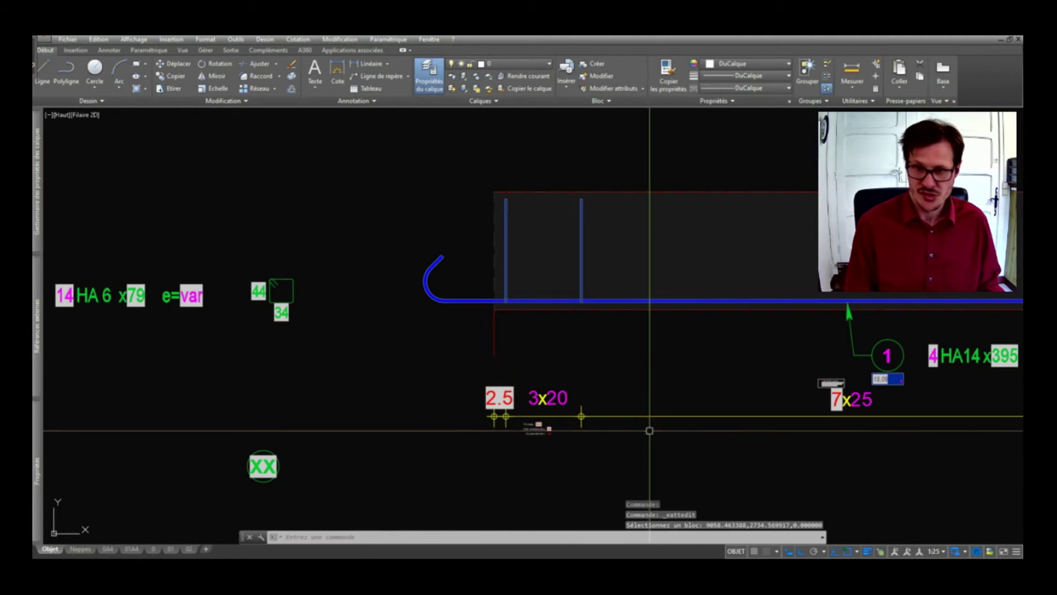
- Try moving the XX label, cancel, and zoom over to the cross-section
scroll(649, 422, "down", 3)
scroll(666, 422, "down", 2)
scroll(557, 477, "up", 4)
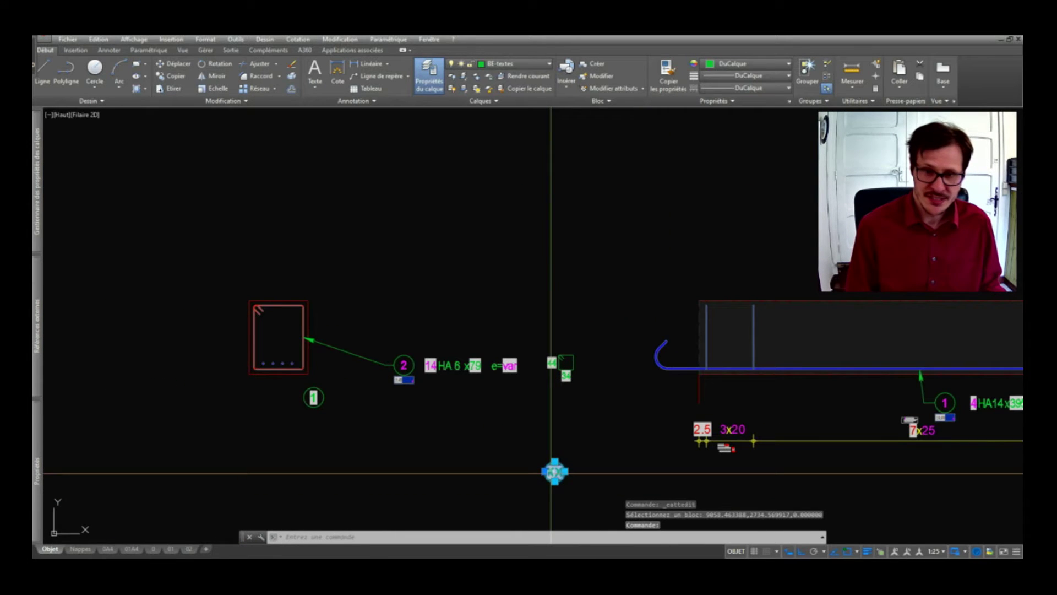
left_click(545, 471)
scroll(626, 448, "down", 3)
scroll(704, 437, "up", 3)
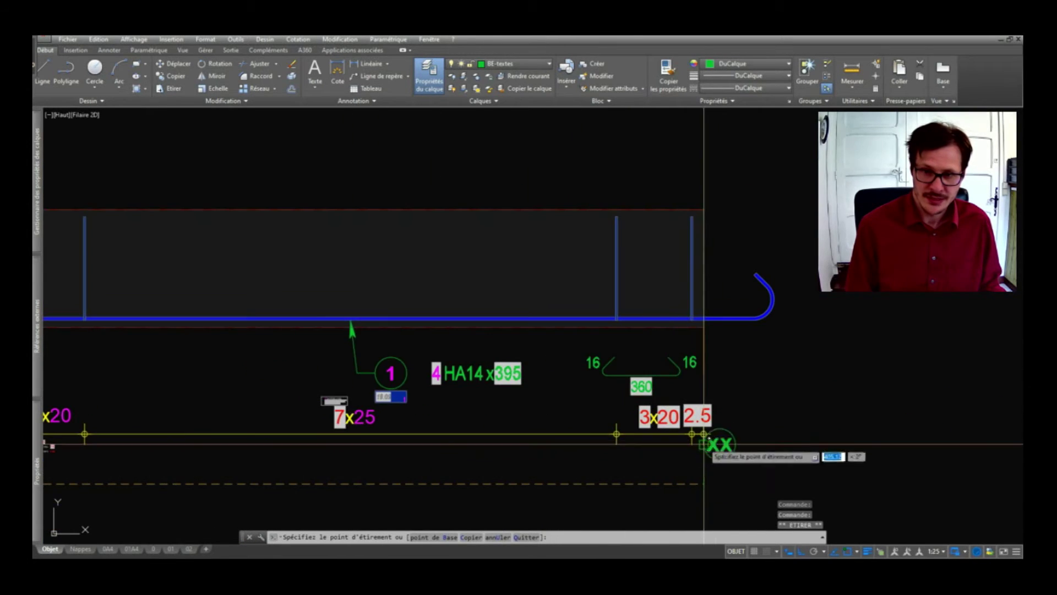
key("Escape")
scroll(826, 436, "down", 3)
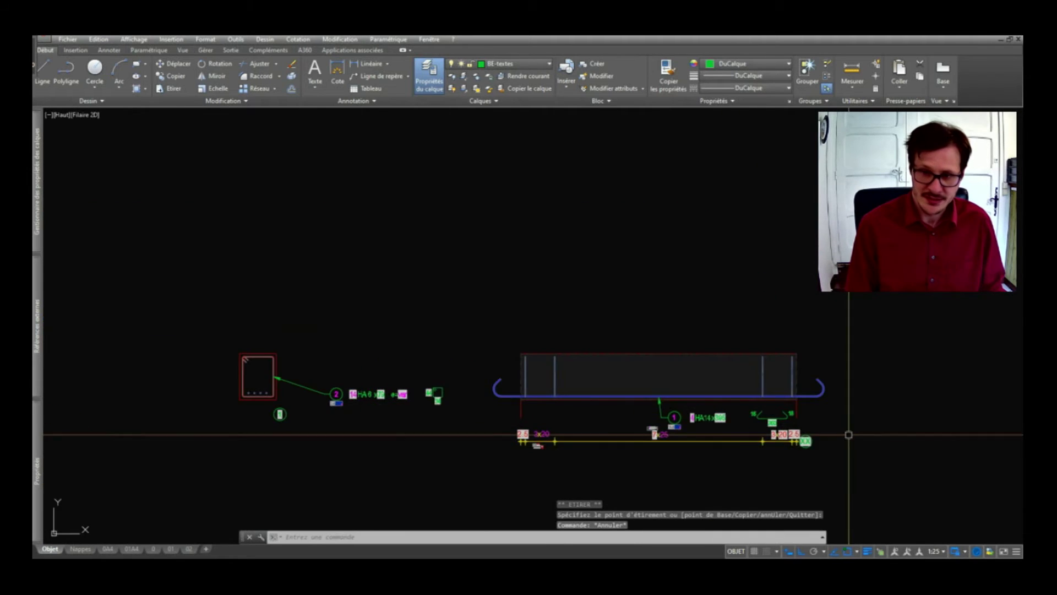
scroll(818, 449, "up", 3)
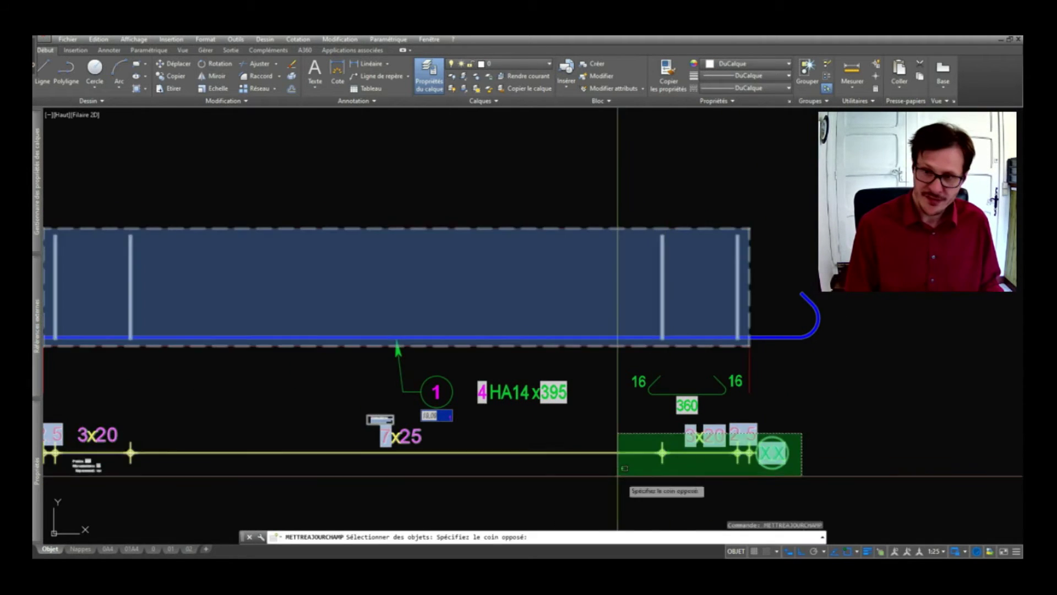
scroll(774, 449, "down", 3)
scroll(623, 405, "up", 3)
scroll(387, 363, "up", 4)
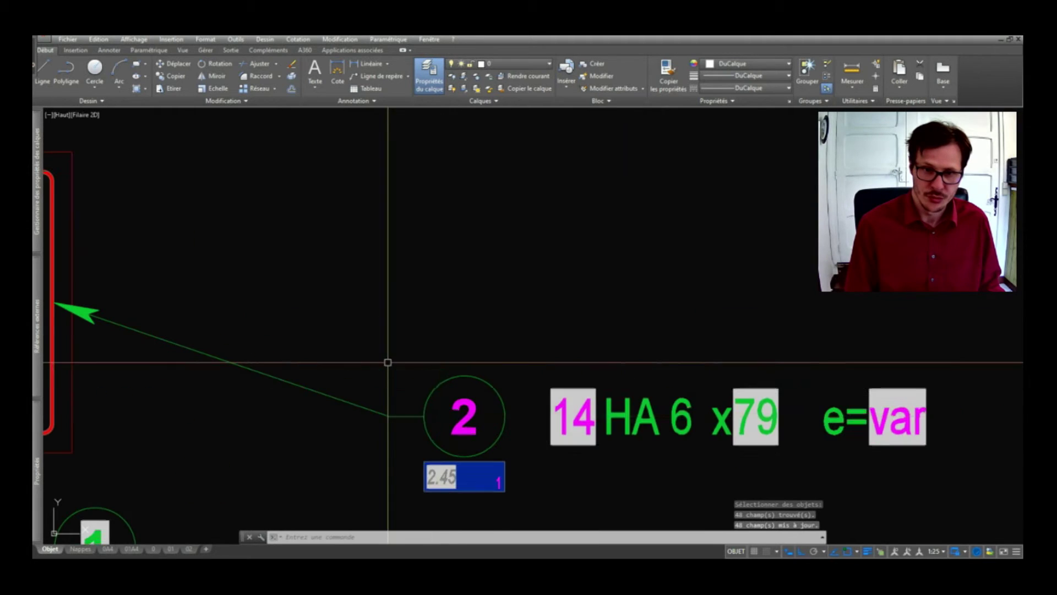
scroll(458, 386, "down", 5)
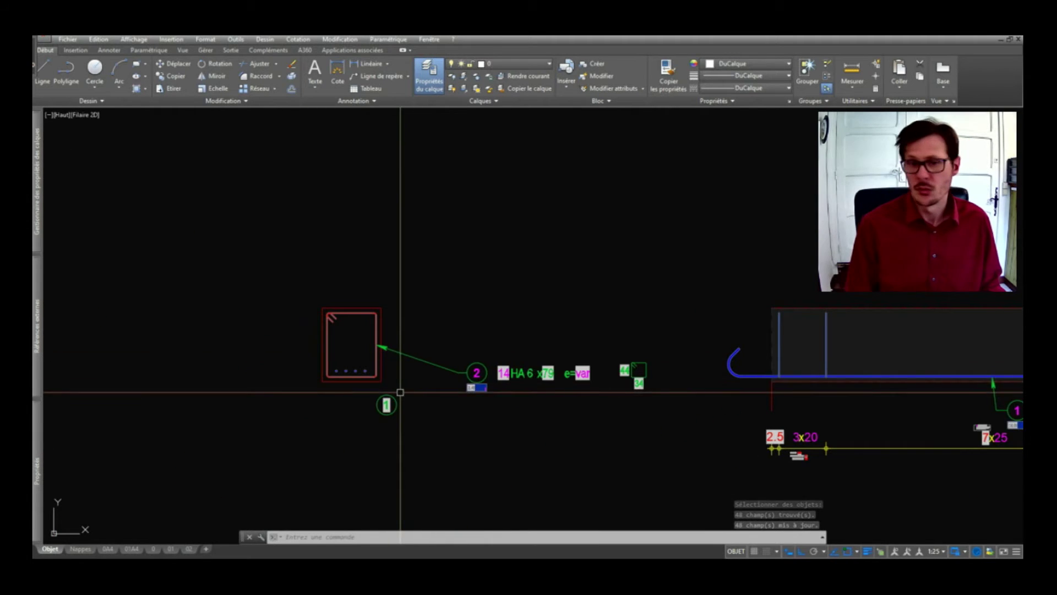
scroll(391, 393, "up", 2)
- Try stretching the bottom bar dot row's grips, then cancel
scroll(291, 355, "up", 4)
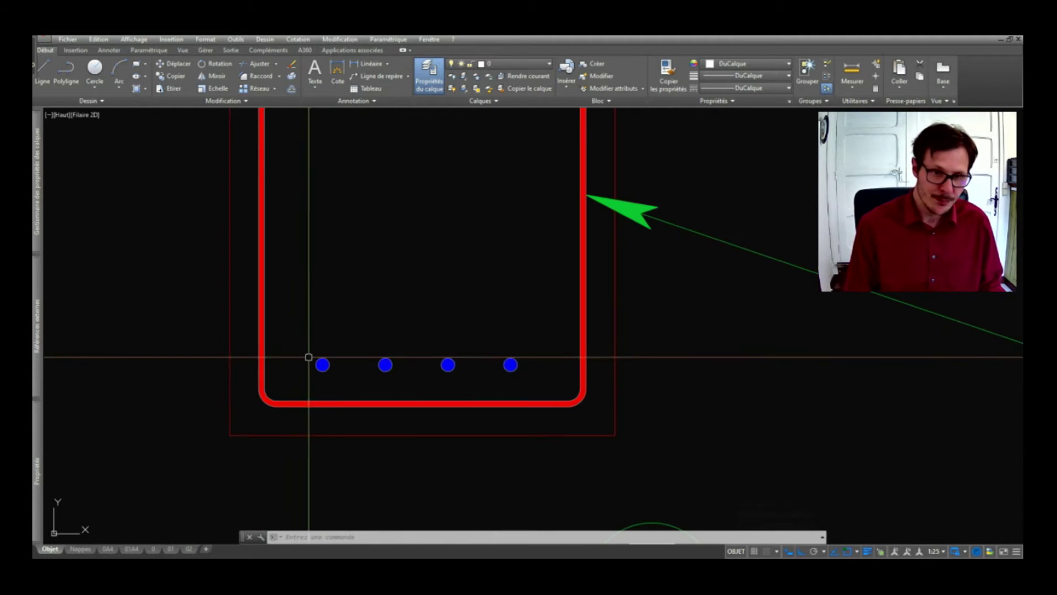
left_click(322, 365)
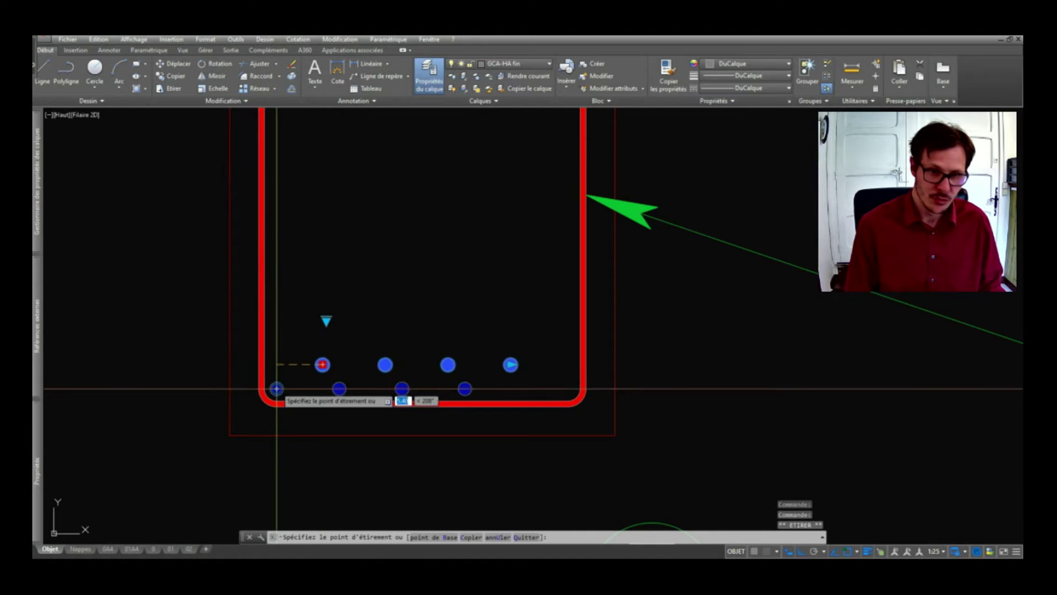
left_click(277, 388)
left_click(465, 389)
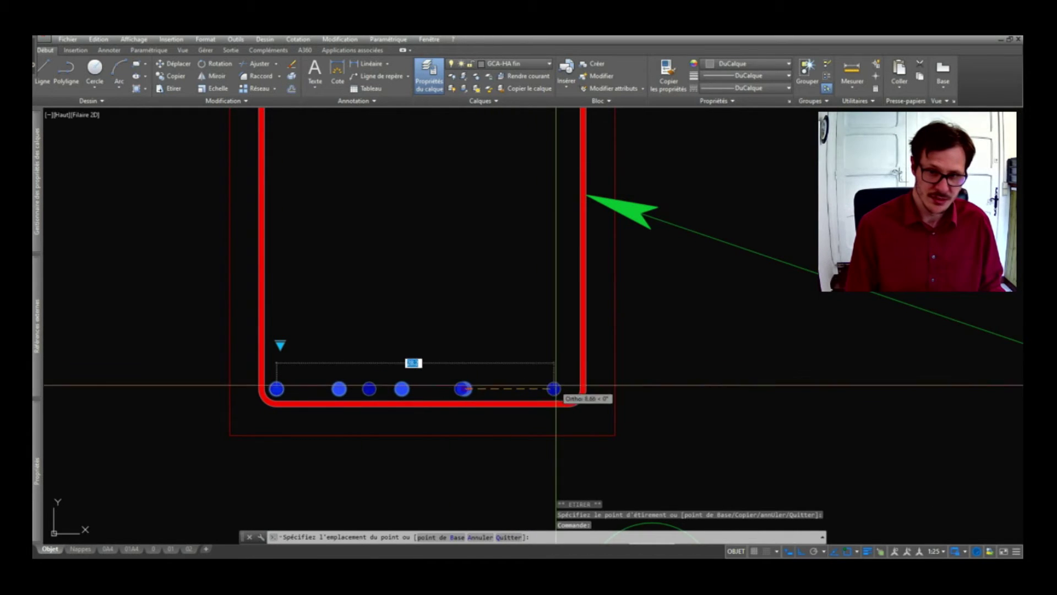
key("Escape")
scroll(469, 366, "down", 4)
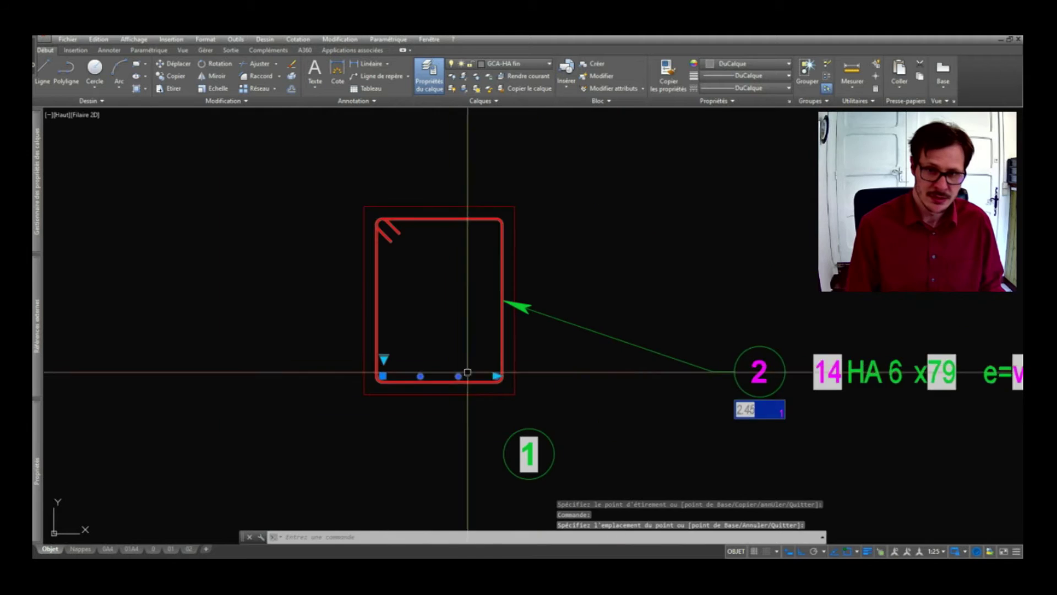
- Draw a vertical line below the cross-section's left bottom bar
key("l")
key("space")
scroll(378, 410, "up", 2)
scroll(354, 410, "up", 2)
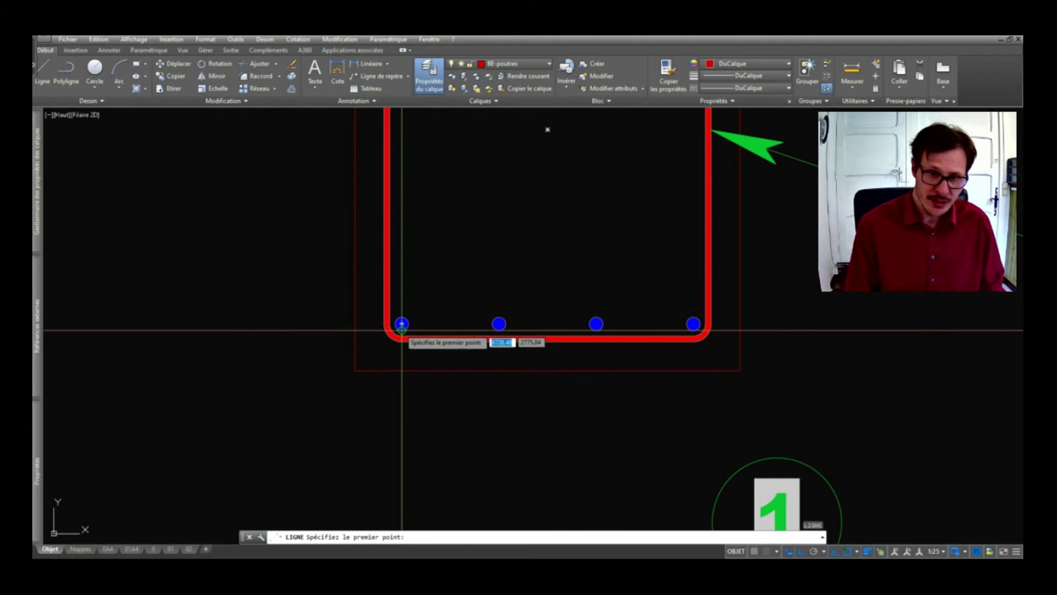
left_click(401, 390)
scroll(402, 389, "down", 2)
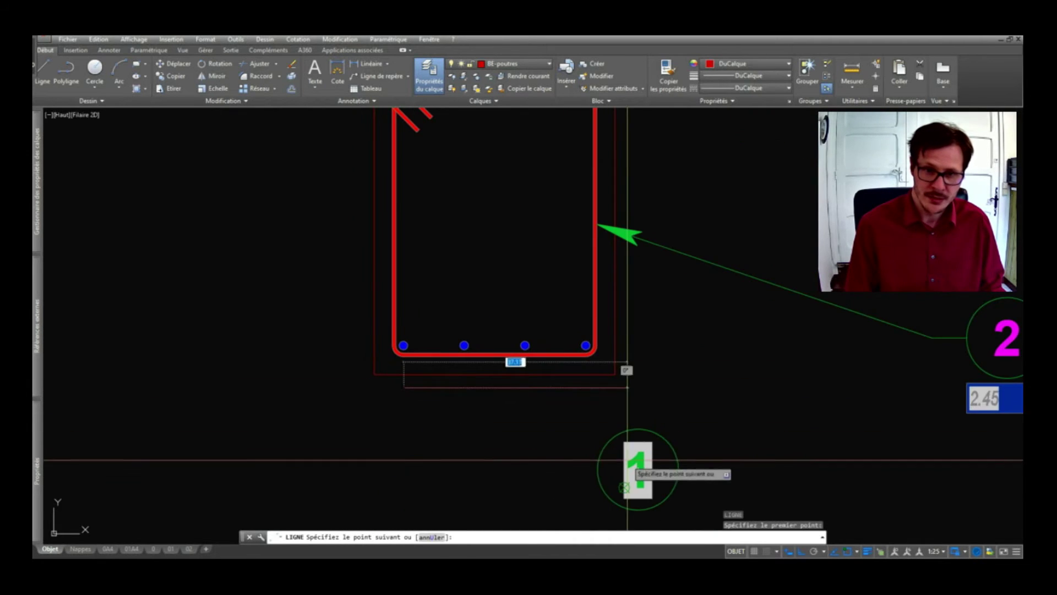
left_click(460, 468)
key("Escape")
- Copy the vertical line under each of the four bottom bars
left_click(403, 429)
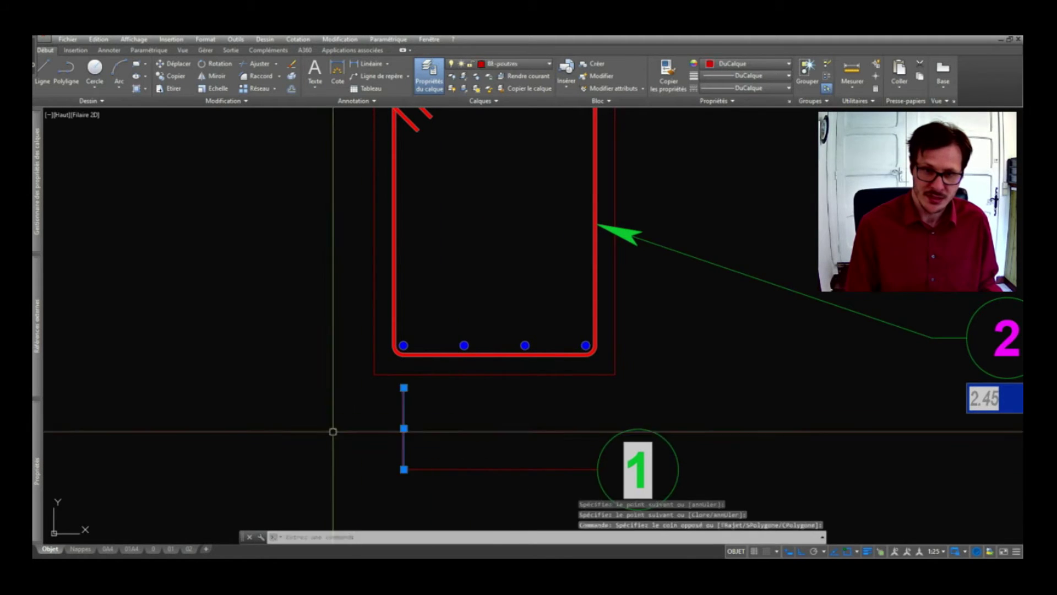
type("c")
key("Return")
scroll(415, 342, "up", 4)
scroll(385, 353, "up", 2)
scroll(366, 357, "down", 2)
left_click(373, 357)
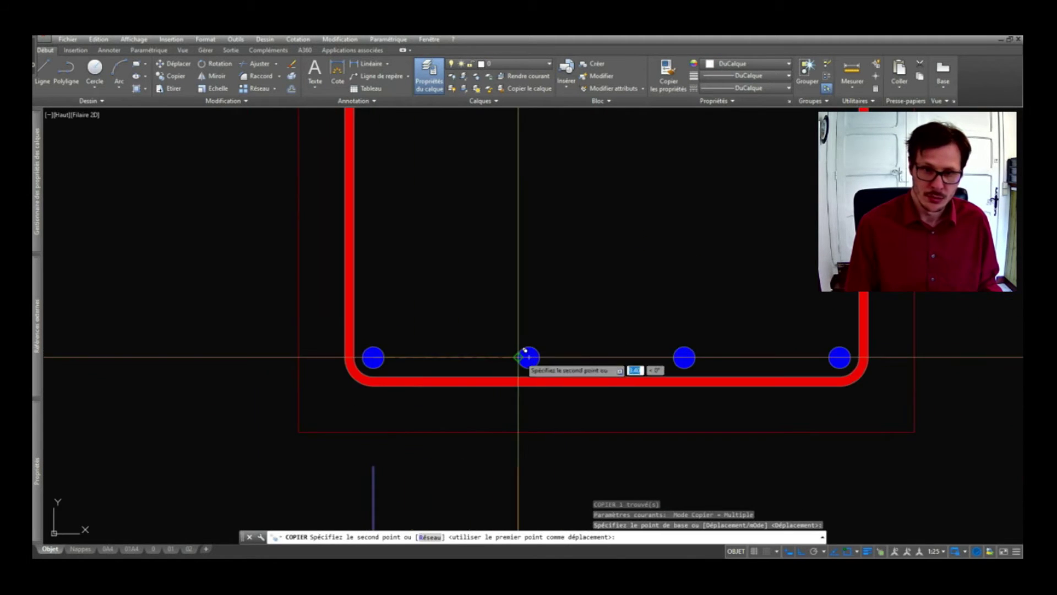
left_click(529, 357)
left_click(685, 357)
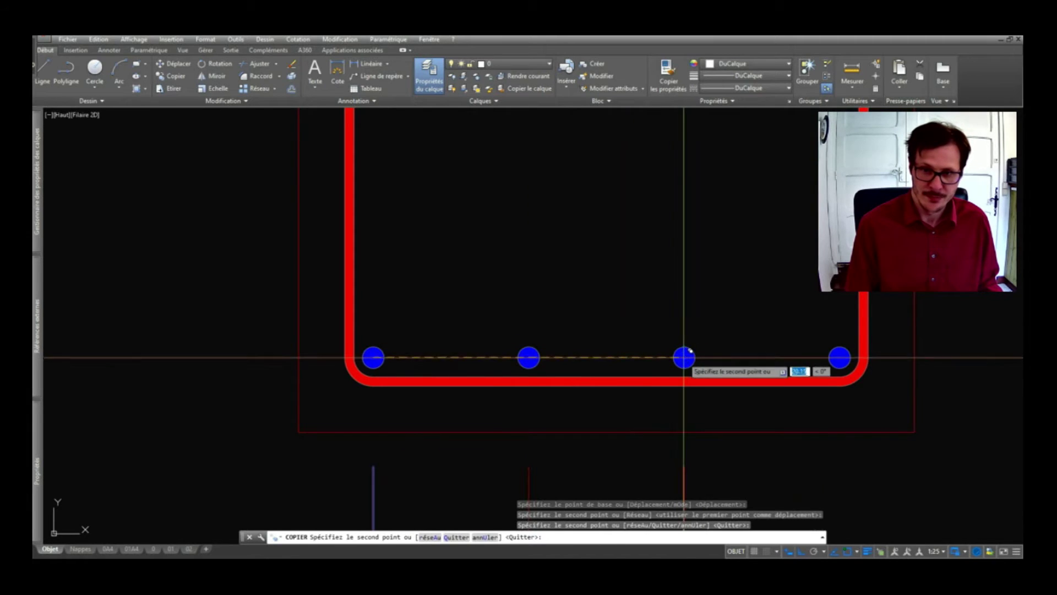
left_click(840, 358)
- Match the copied lines to the green bar 1 label line's style
scroll(574, 323, "down", 3)
scroll(642, 405, "up", 2)
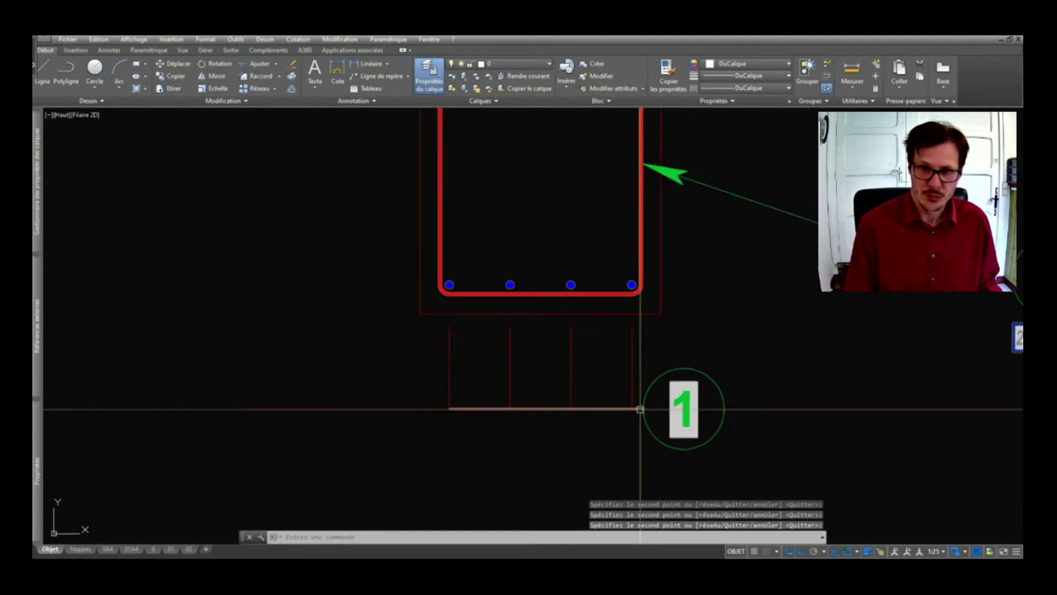
left_click(649, 393)
scroll(639, 397, "down", 3)
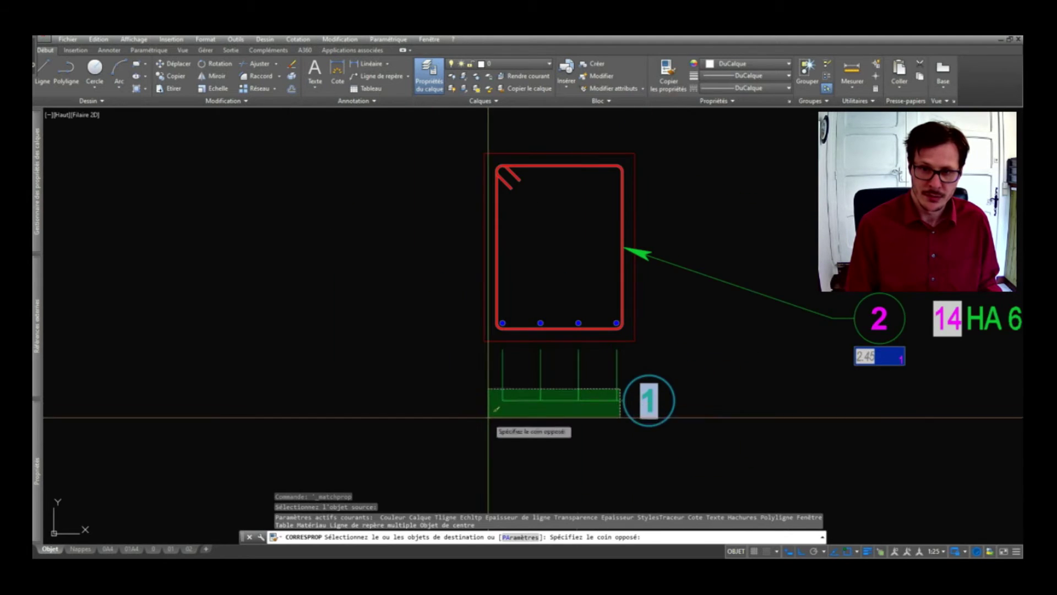
scroll(540, 407, "down", 2)
scroll(440, 401, "down", 2)
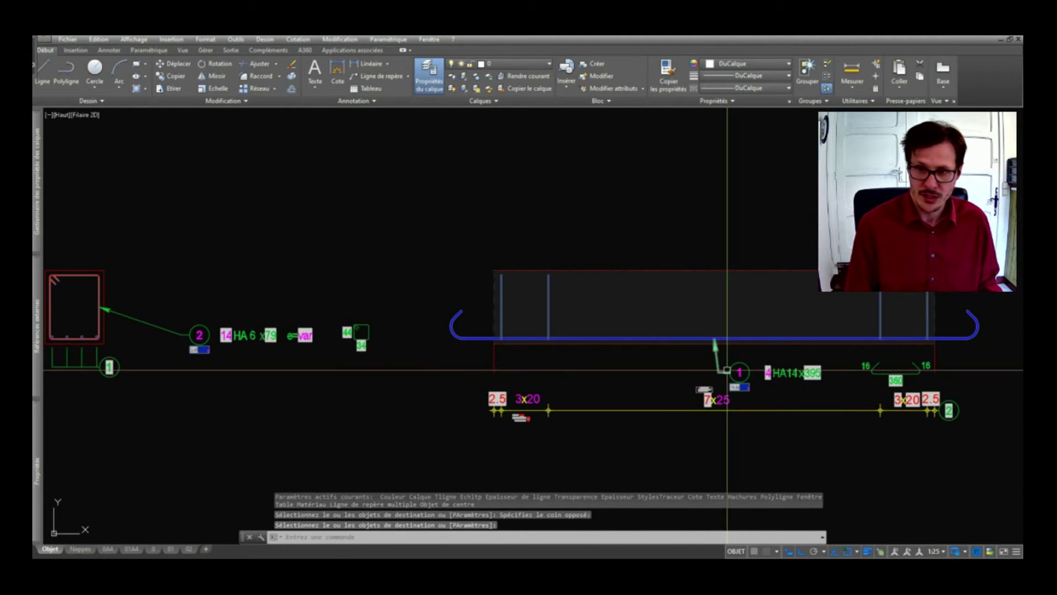
- Erase the extra objects below the cross-section
scroll(716, 374, "up", 3)
left_click(703, 377)
left_click(611, 405)
key("Delete")
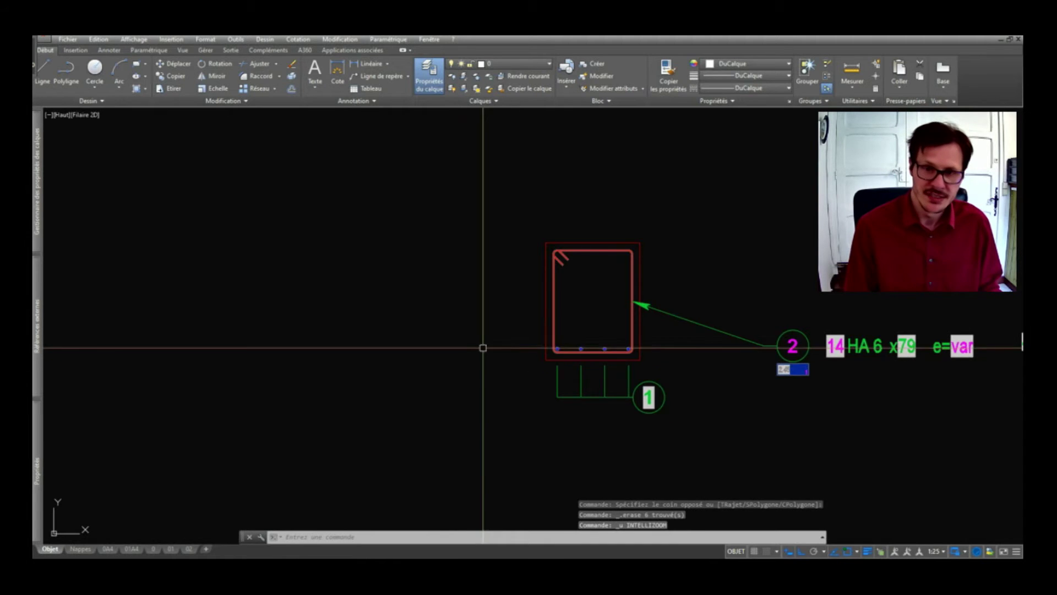
scroll(441, 348, "down", 4)
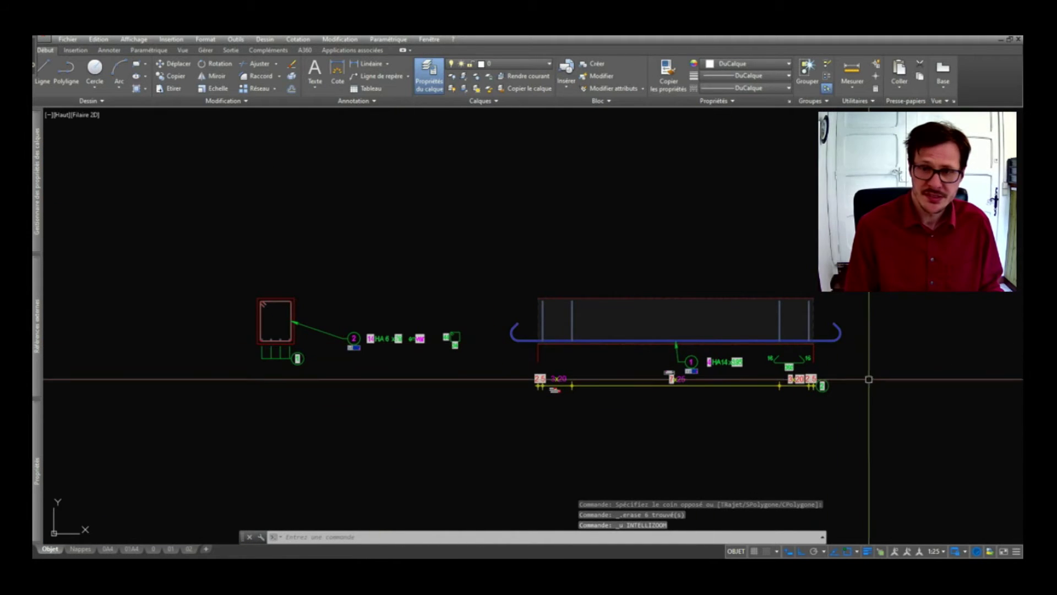
- Refresh all the drawing's fields with AJCHAMP over a window of the whole drawing
type("ajchamp")
key("Return")
left_click_drag(862, 288, 189, 413)
key("Return")
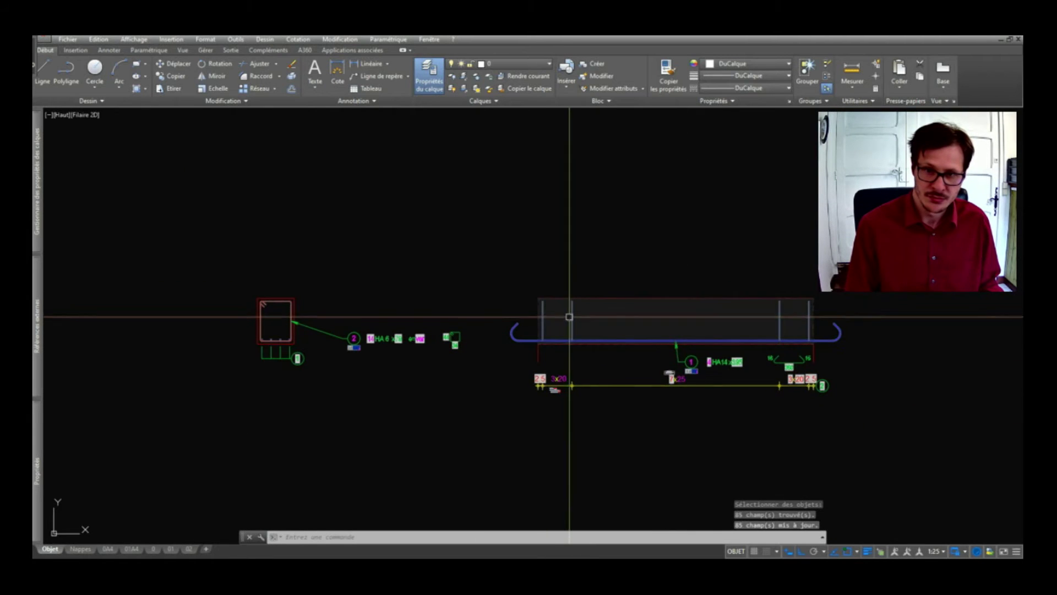
- Adjust the beam elevation's end grip to 60 with a 2.5 cover
left_click(570, 316)
scroll(569, 346, "up", 4)
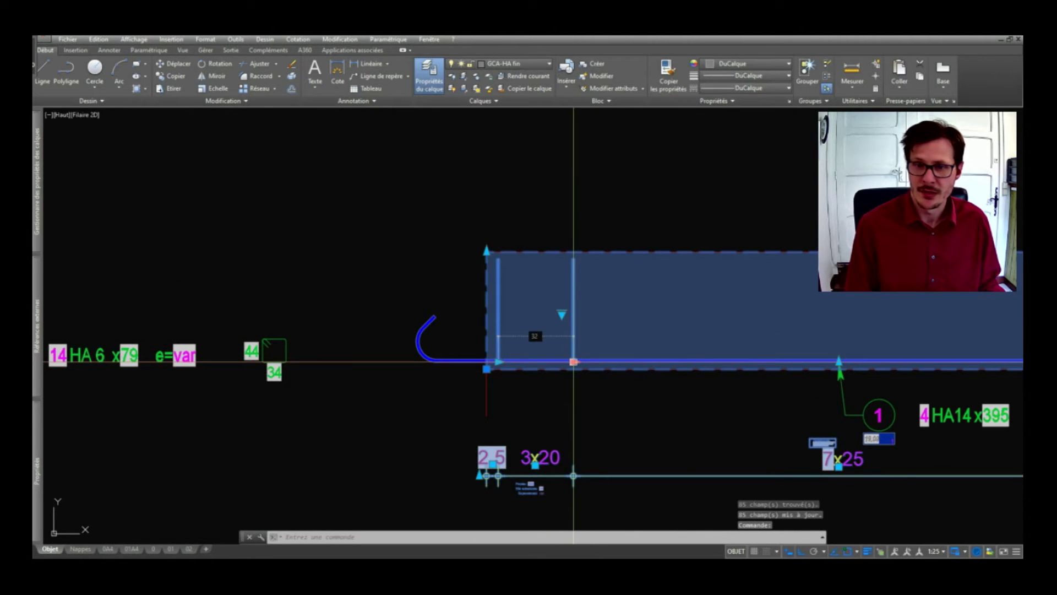
left_click(573, 362)
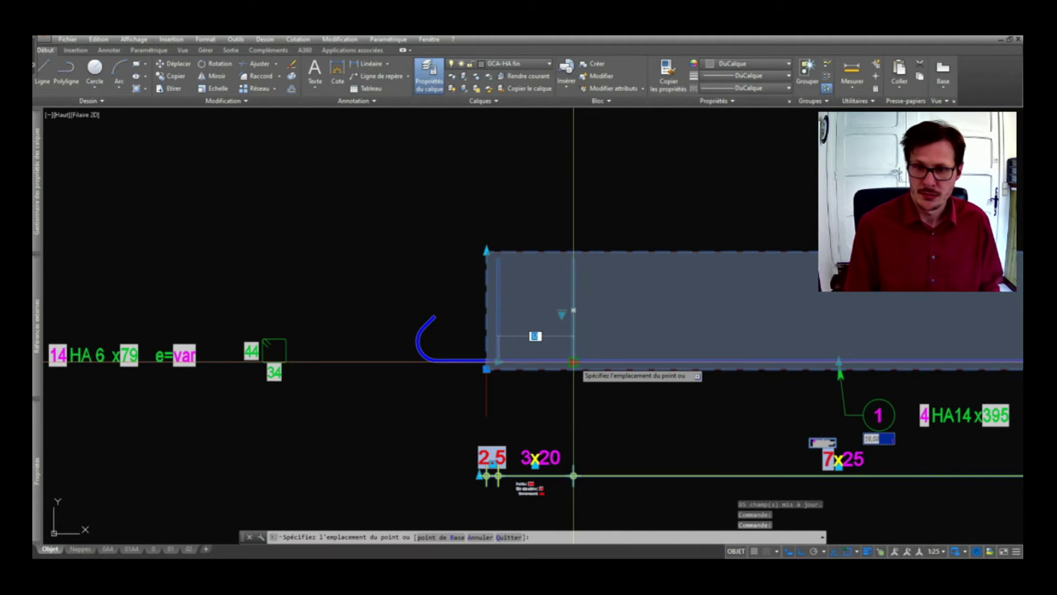
scroll(573, 361, "down", 4)
type("60")
key("Return")
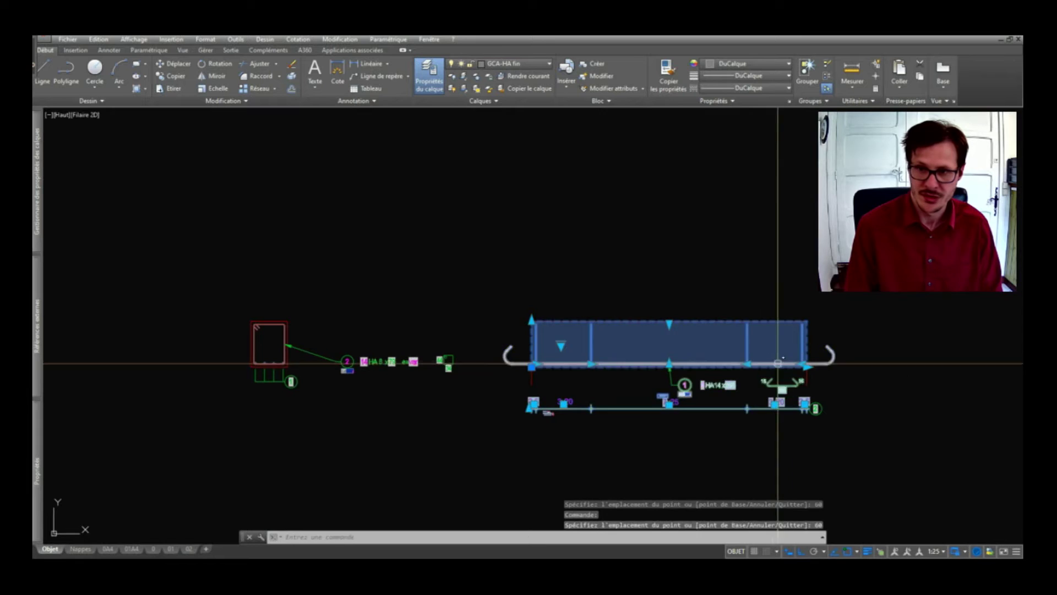
scroll(799, 363, "up", 4)
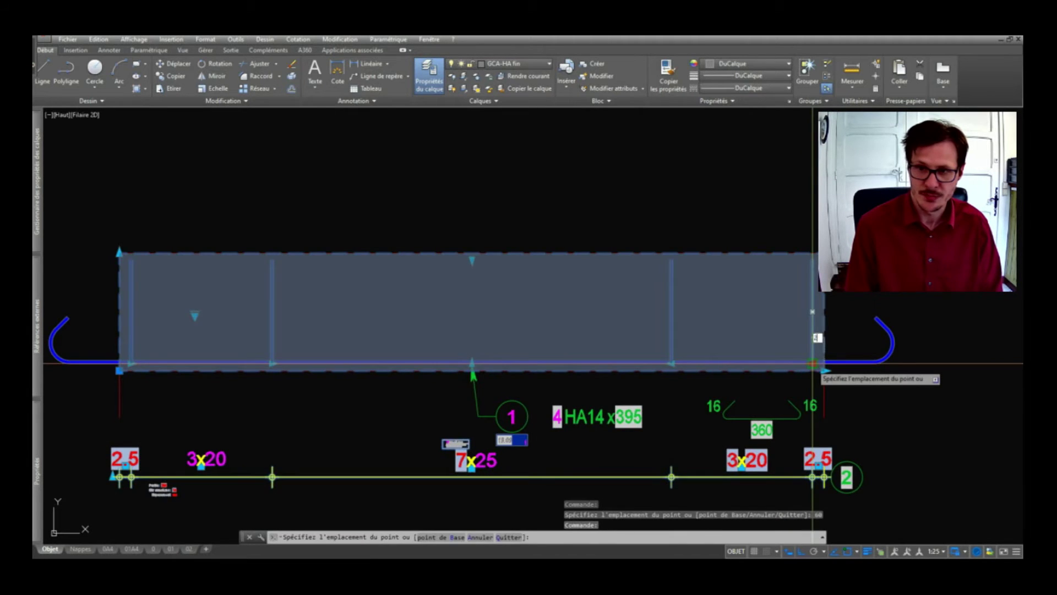
key("Return")
scroll(812, 363, "down", 2)
key("Escape")
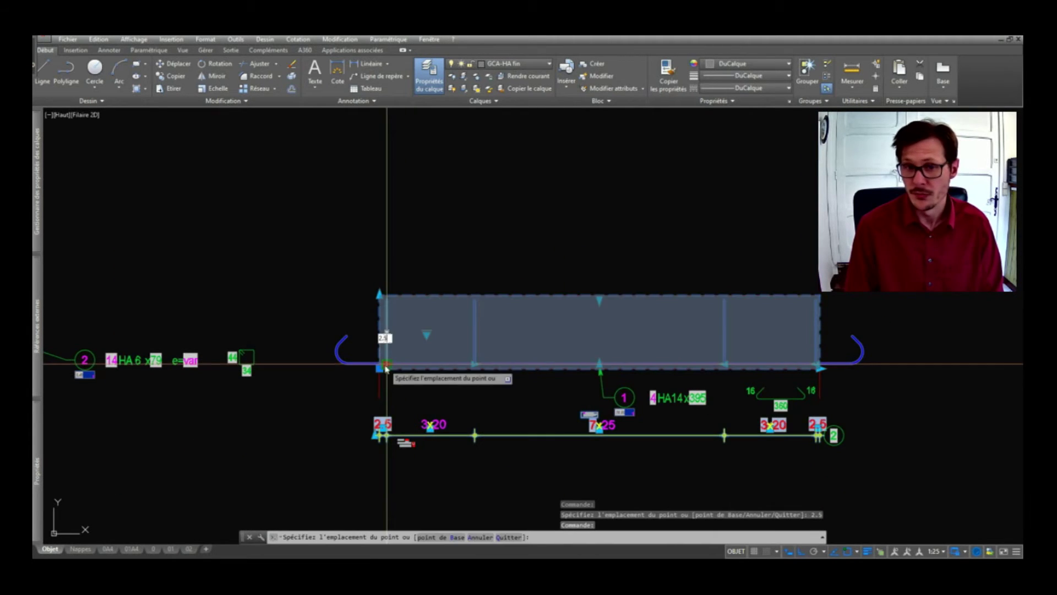
- Reselect and inspect the beam elevation block without changes
scroll(385, 374, "up", 3)
scroll(347, 386, "up", 2)
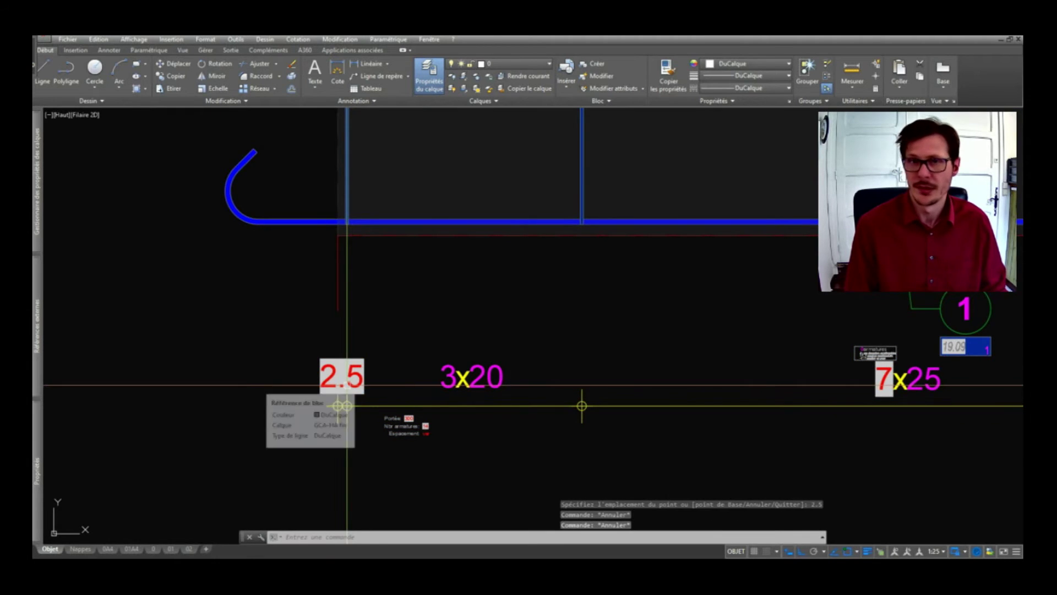
scroll(347, 406, "down", 2)
left_click(349, 308)
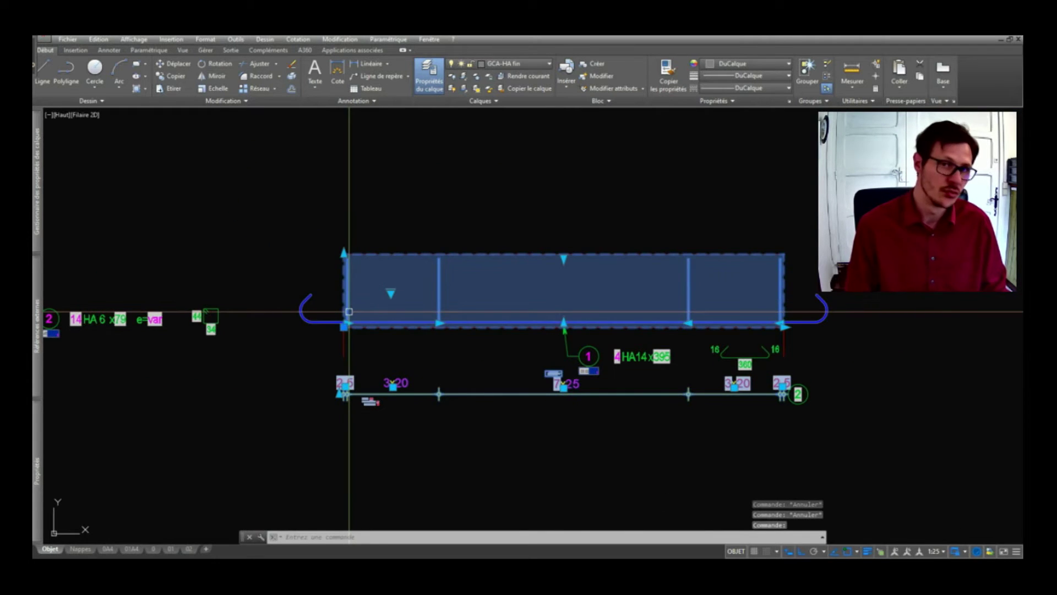
key("Escape")
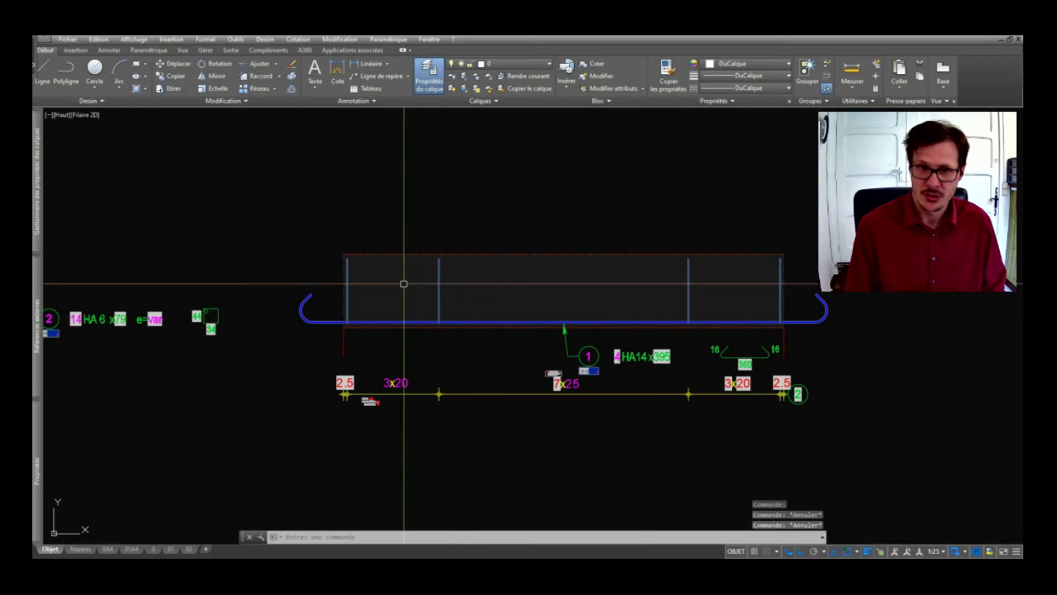
left_click(438, 287)
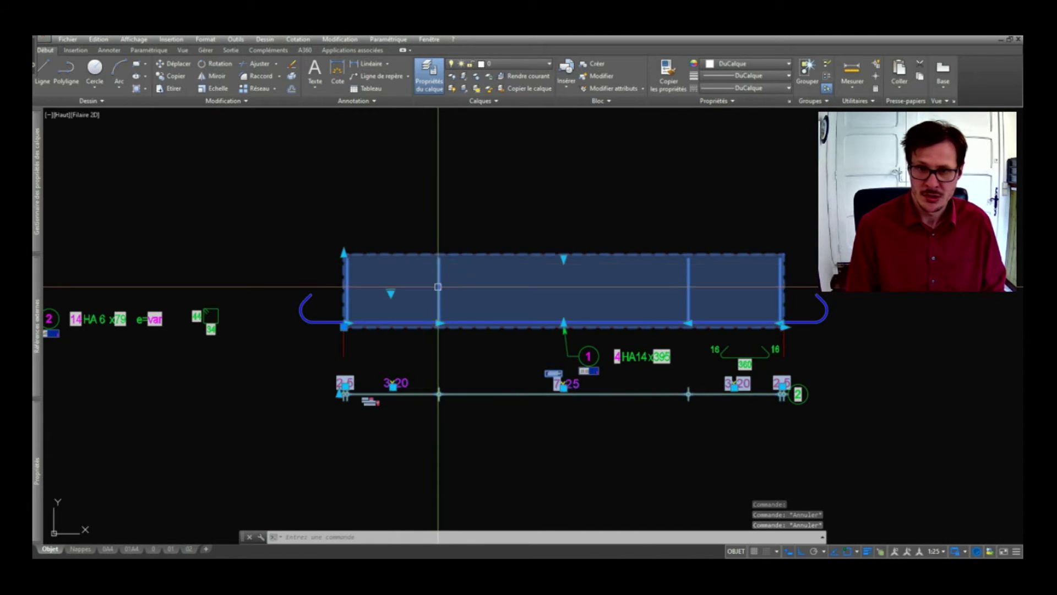
scroll(572, 247, "up", 4)
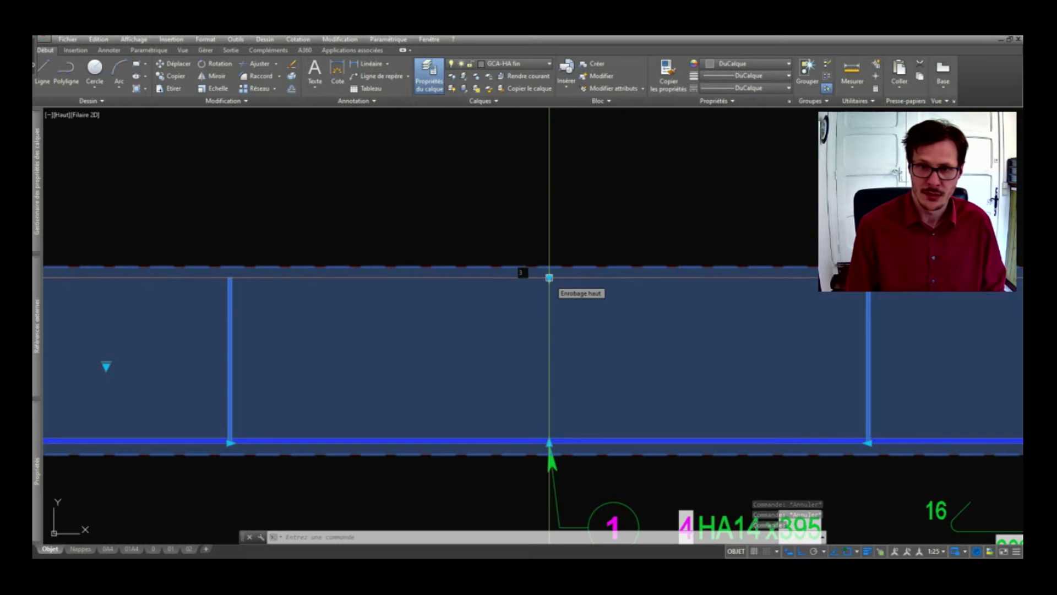
key("Escape")
scroll(549, 277, "down", 4)
scroll(542, 385, "up", 6)
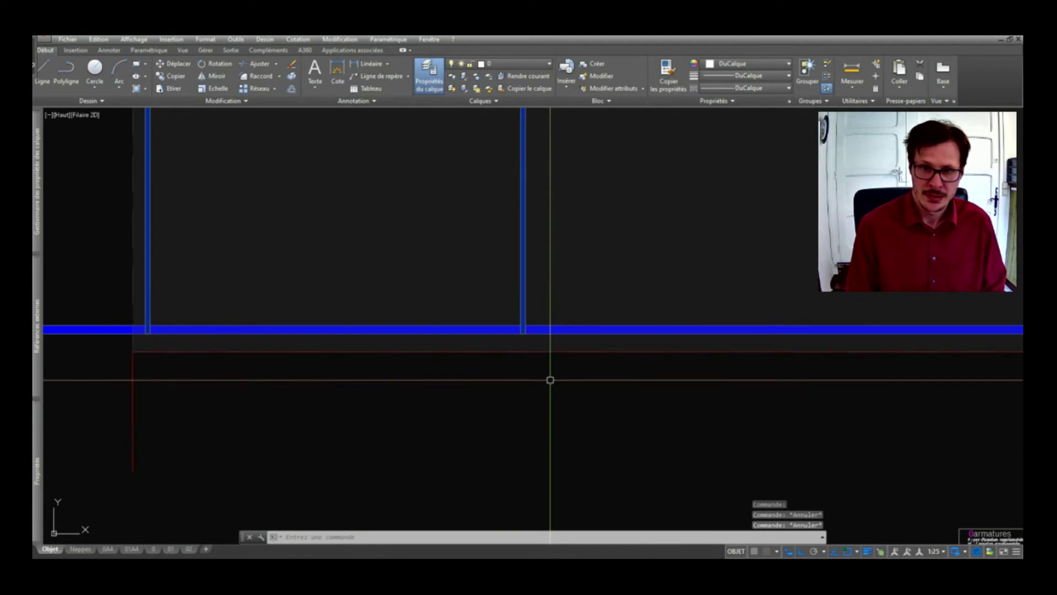
scroll(551, 377, "down", 2)
- Set the elevation bottom bar's end grip to a 3.5 cover offset
left_click(514, 342)
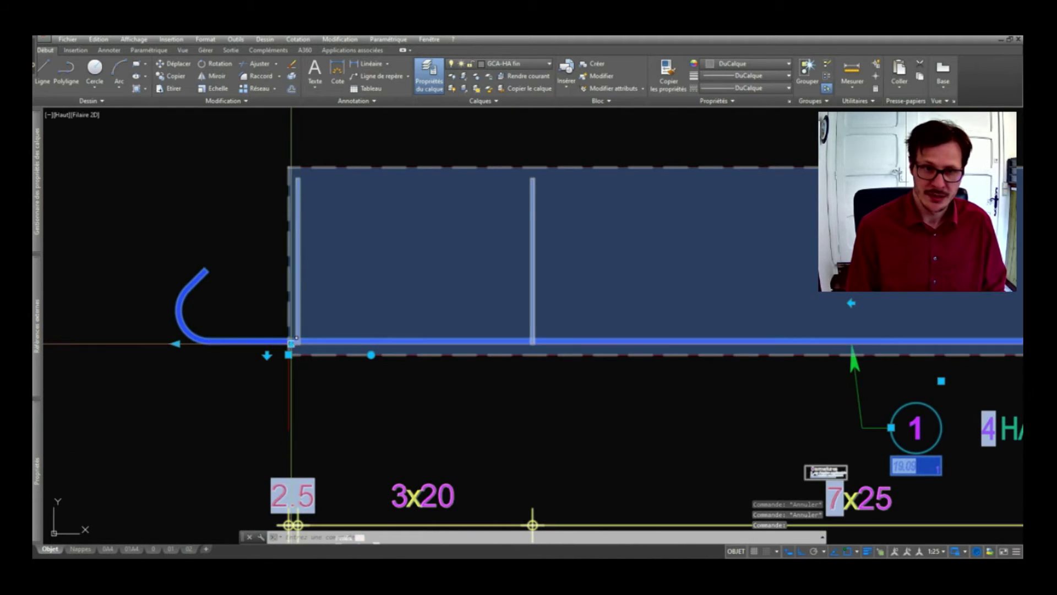
left_click(292, 343)
type("3.5")
key("Return")
key("Escape")
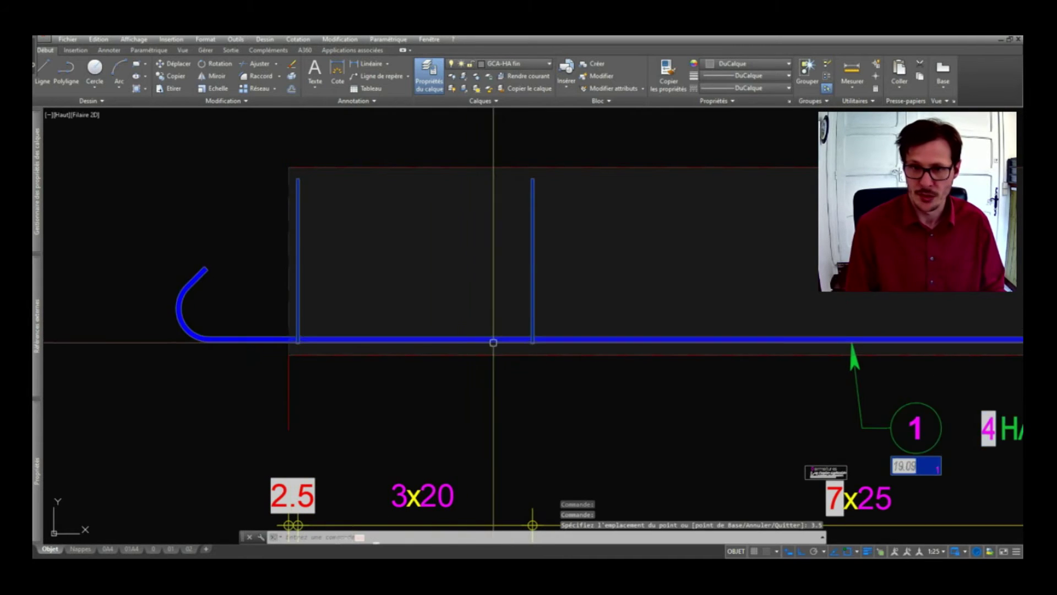
scroll(533, 332, "up", 8)
scroll(504, 344, "down", 4)
scroll(515, 349, "down", 3)
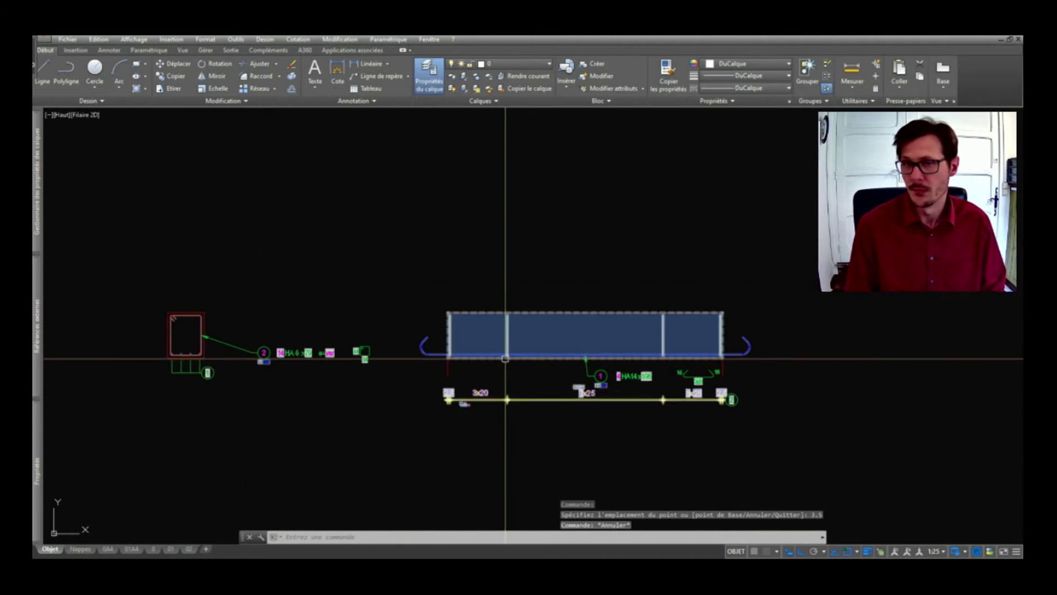
scroll(630, 401, "up", 5)
key("Escape")
scroll(630, 402, "down", 2)
scroll(653, 402, "down", 3)
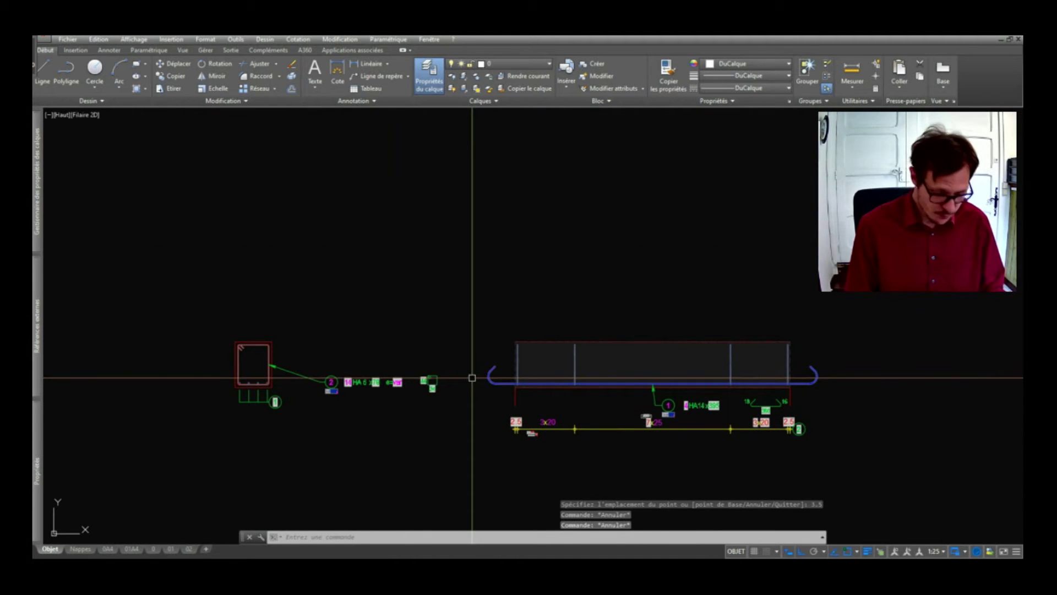
- Update all fields across the whole drawing with AJCHAMP
type("ajchamp")
key("Return")
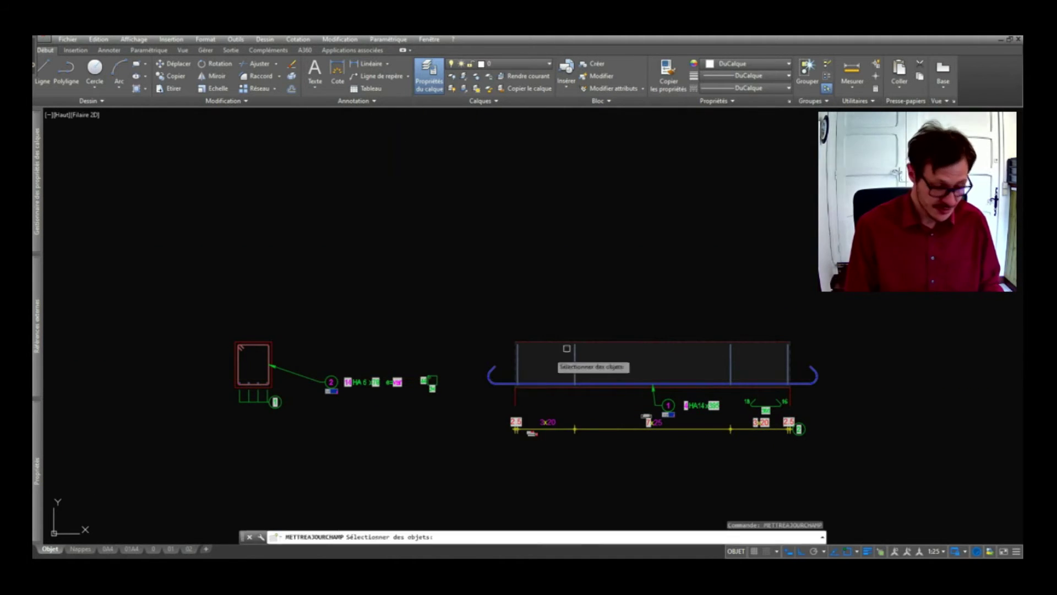
left_click(727, 276)
left_click(228, 453)
key("Return")
scroll(265, 407, "up", 5)
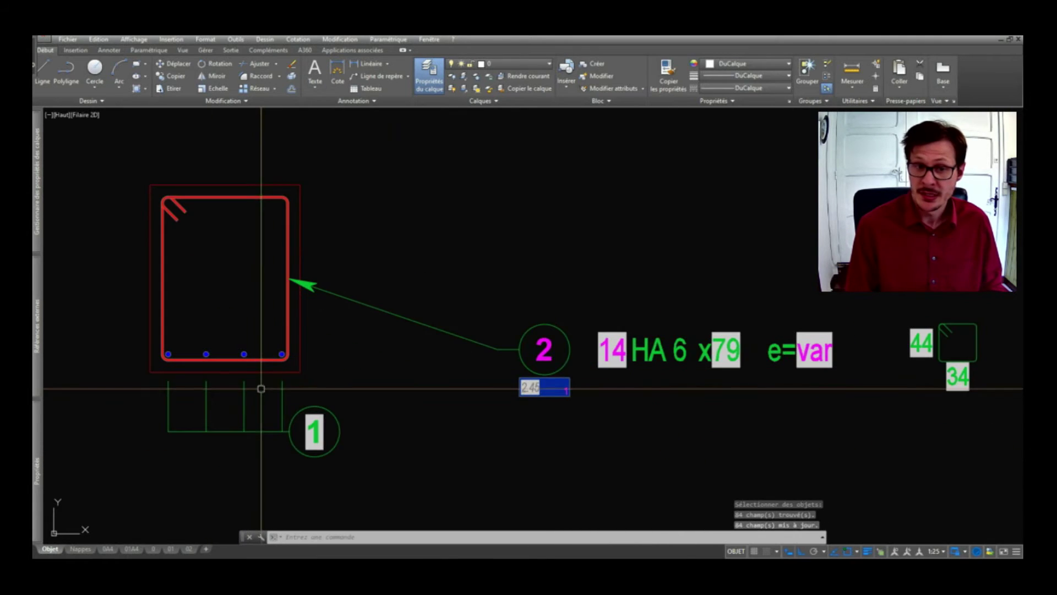
scroll(275, 405, "down", 5)
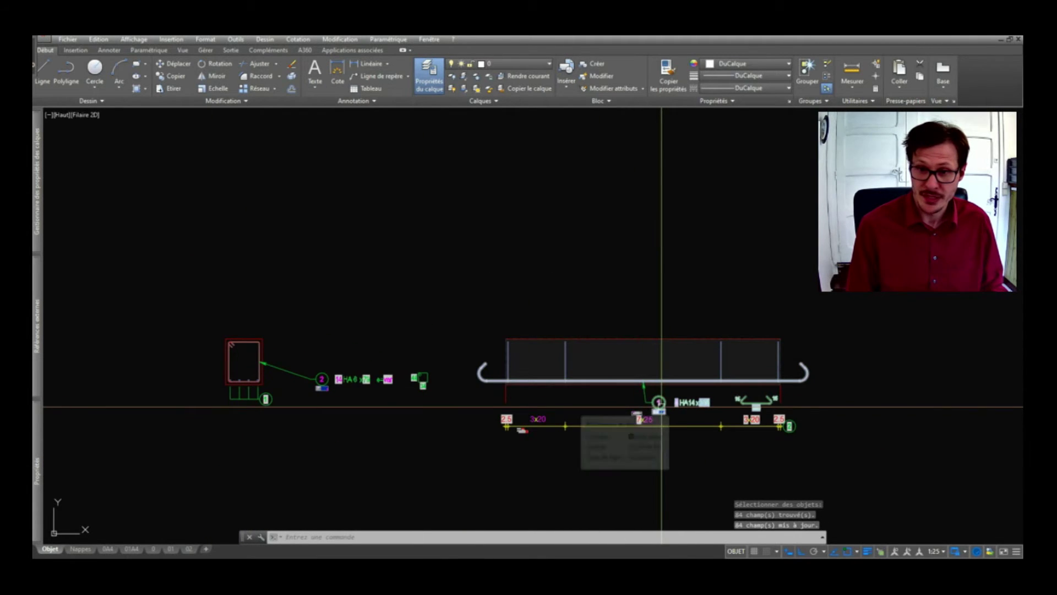
- Select the long 4HA14x395 bar in the elevation, then clear the selection
left_click(662, 407)
scroll(232, 379, "up", 5)
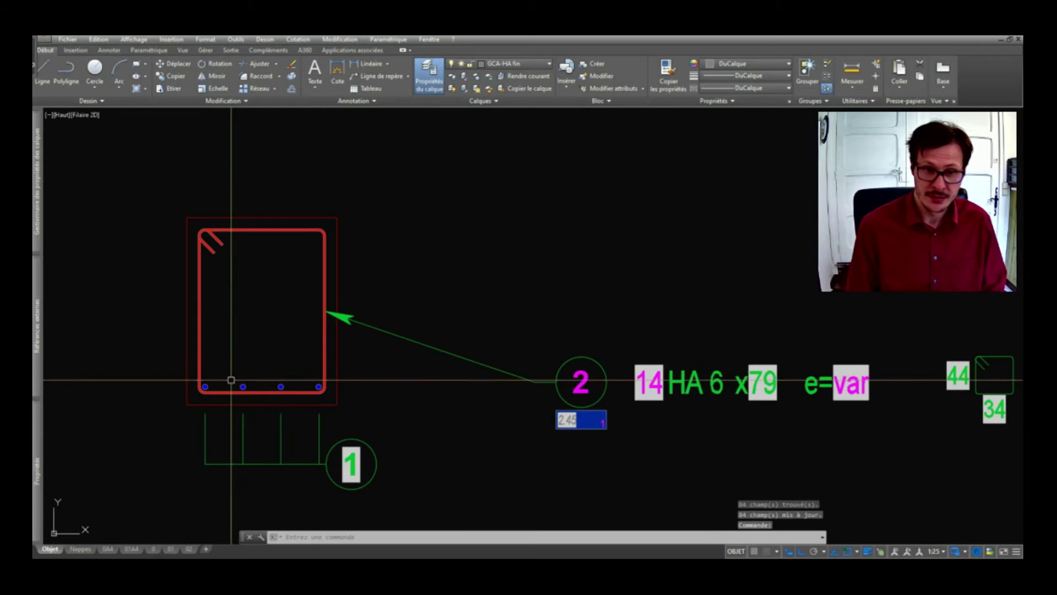
scroll(241, 389, "down", 5)
scroll(266, 410, "up", 1)
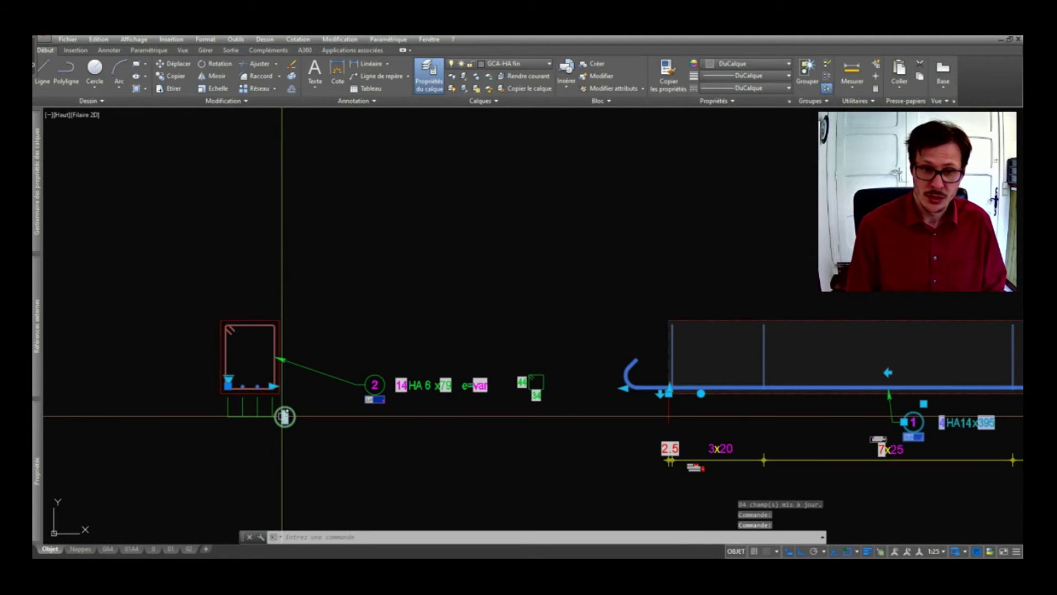
key("Escape")
scroll(284, 417, "down", 2)
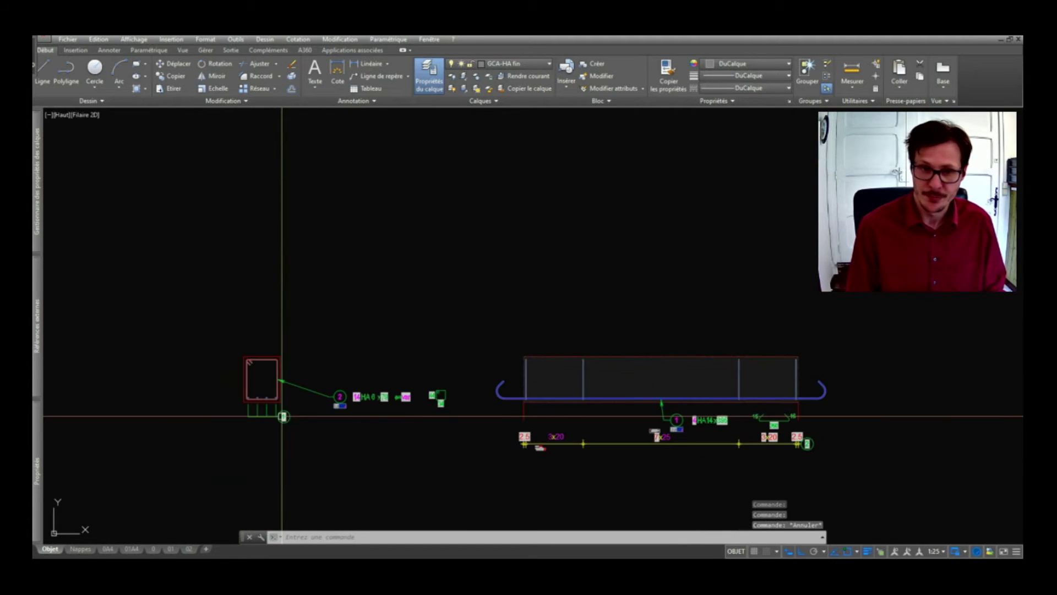
scroll(298, 401, "up", 2)
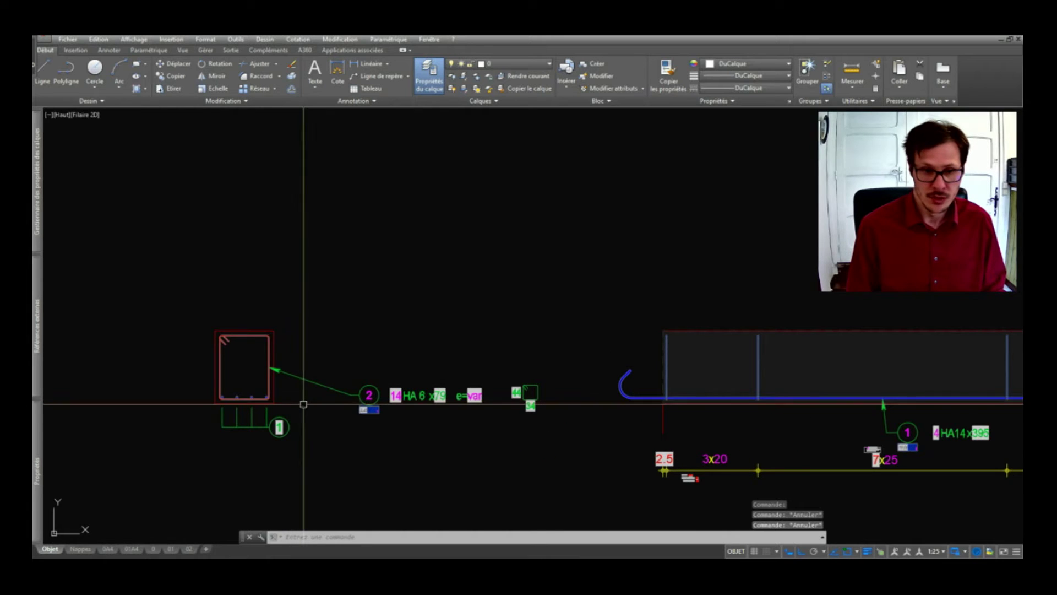
scroll(265, 413, "up", 1)
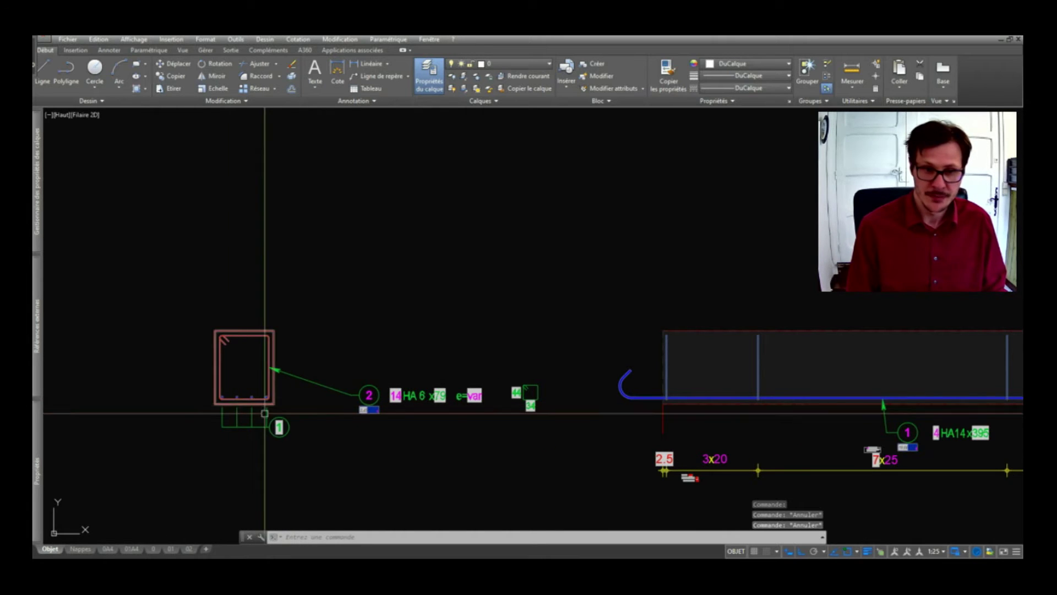
- Select bottom bar 1 in the elevation, plus the section's bottom bars and bubble 1
left_click(913, 433)
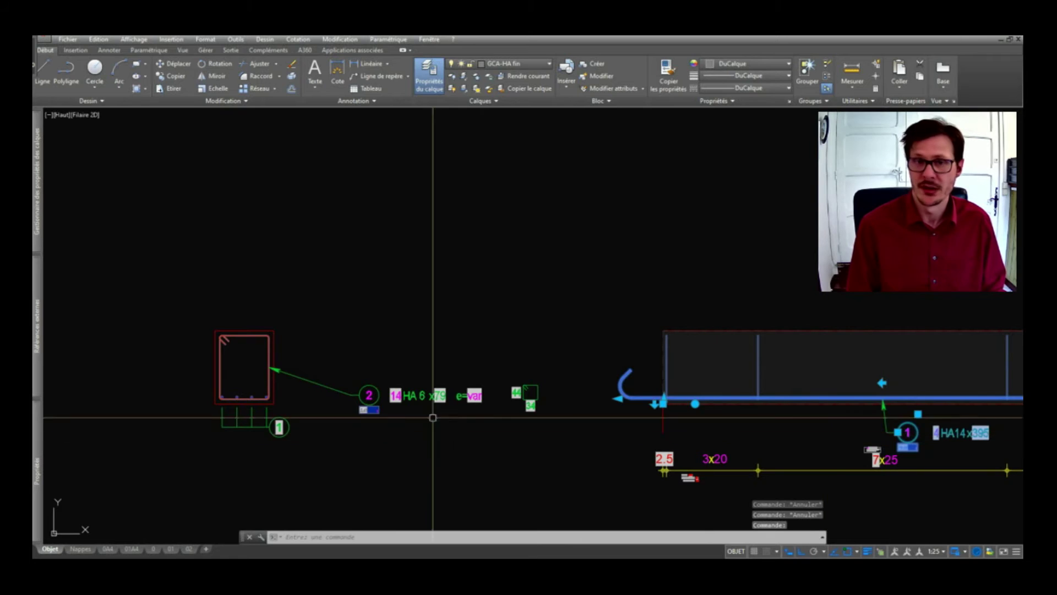
scroll(236, 395, "up", 4)
left_click(236, 373)
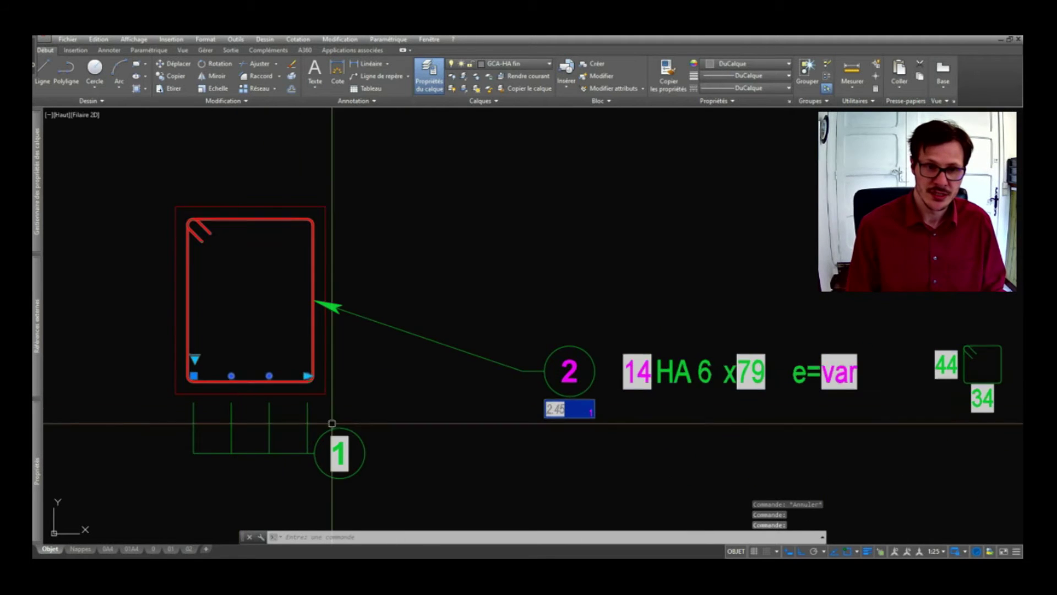
left_click(347, 430)
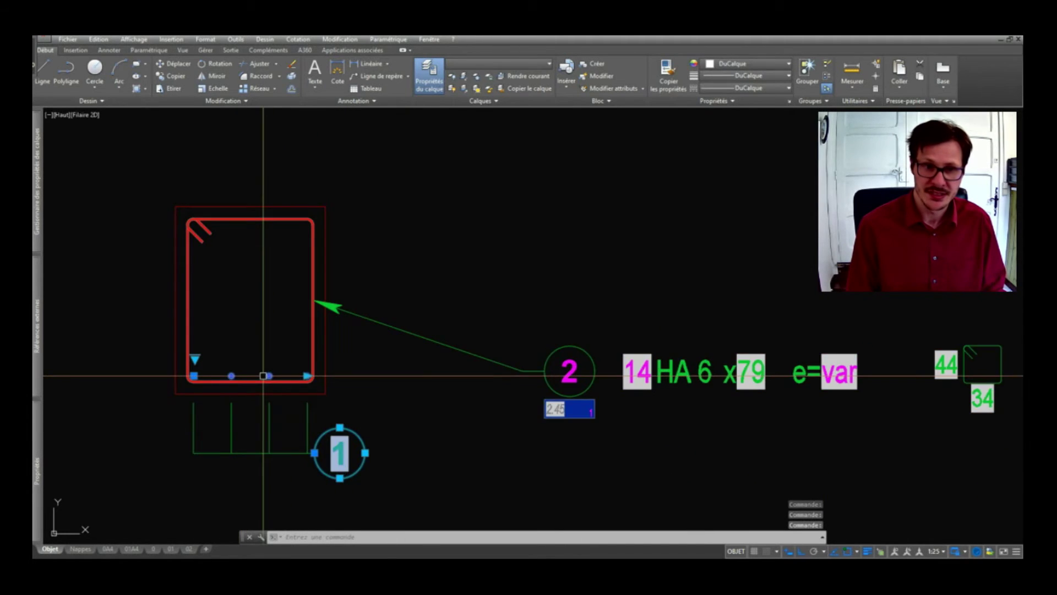
scroll(263, 375, "down", 4)
scroll(936, 408, "up", 2)
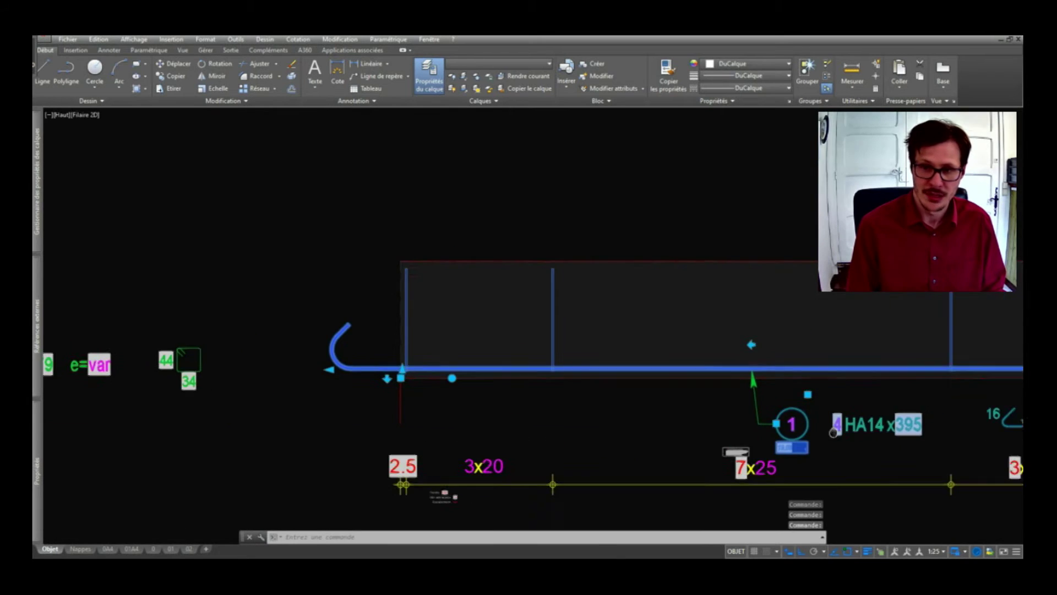
scroll(672, 385, "down", 4)
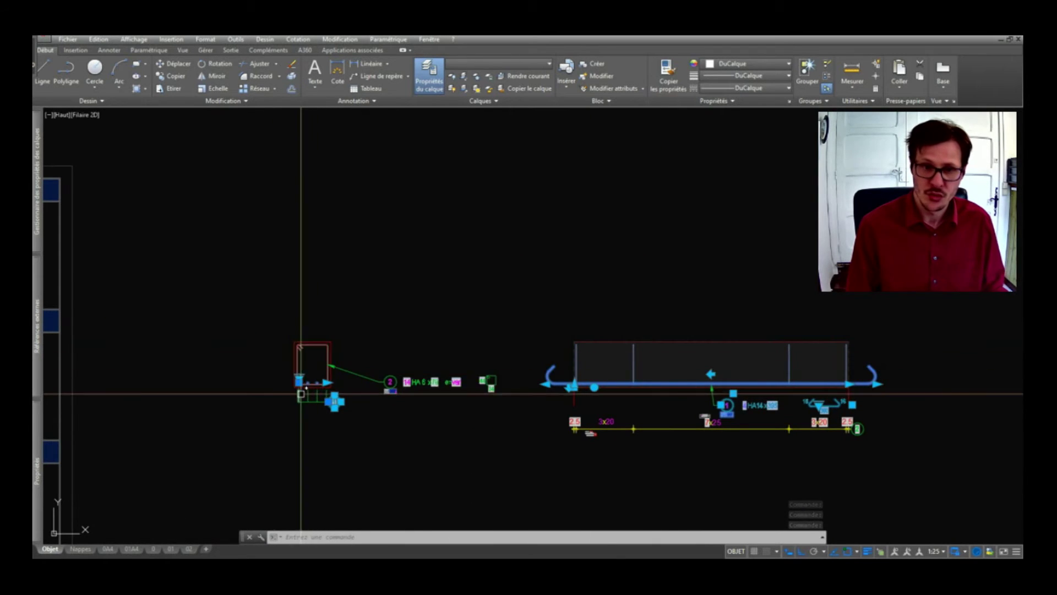
scroll(300, 393, "up", 3)
- Copy the bottom bars and their labels up to the section's top bar row
scroll(309, 380, "up", 2)
type("cp")
key("Return")
left_click(307, 375)
scroll(325, 385, "down", 2)
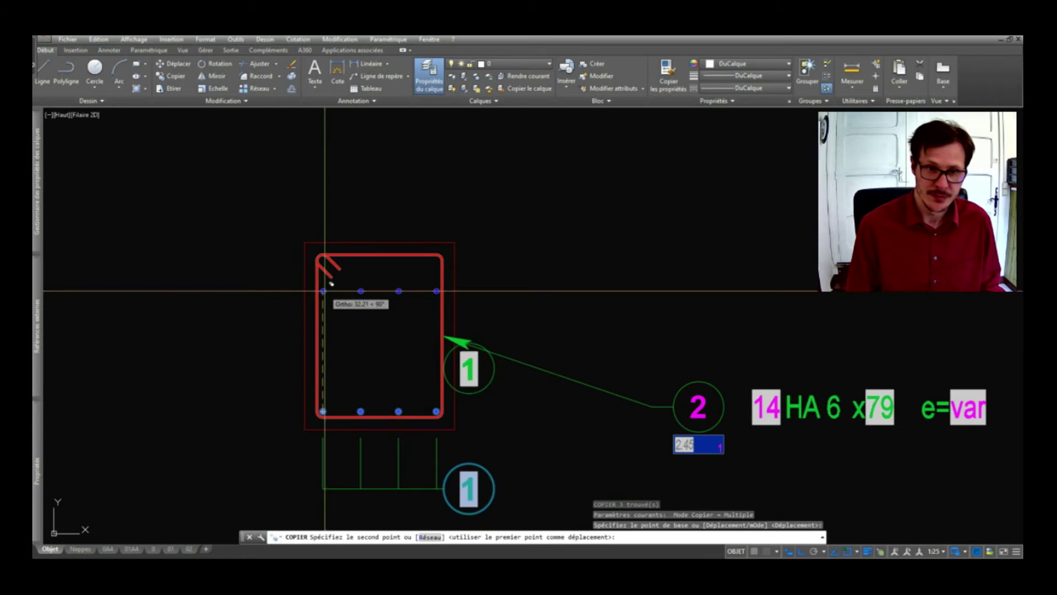
left_click(325, 257)
key("Return")
- Set the copied top bars' diameter to 10 and start moving the copied bubble
left_click(334, 240)
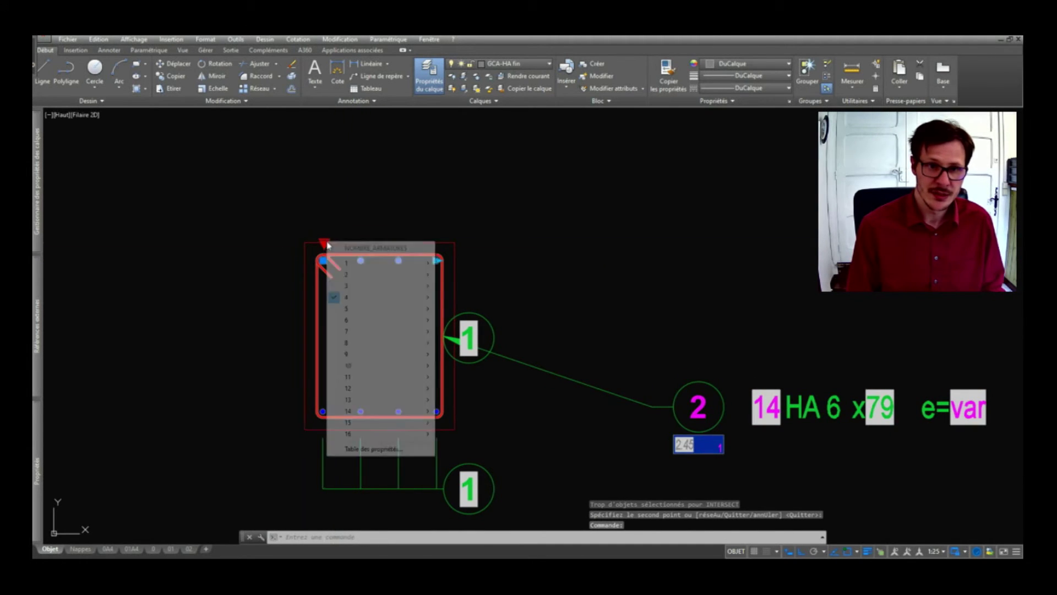
mouse_move(380, 296)
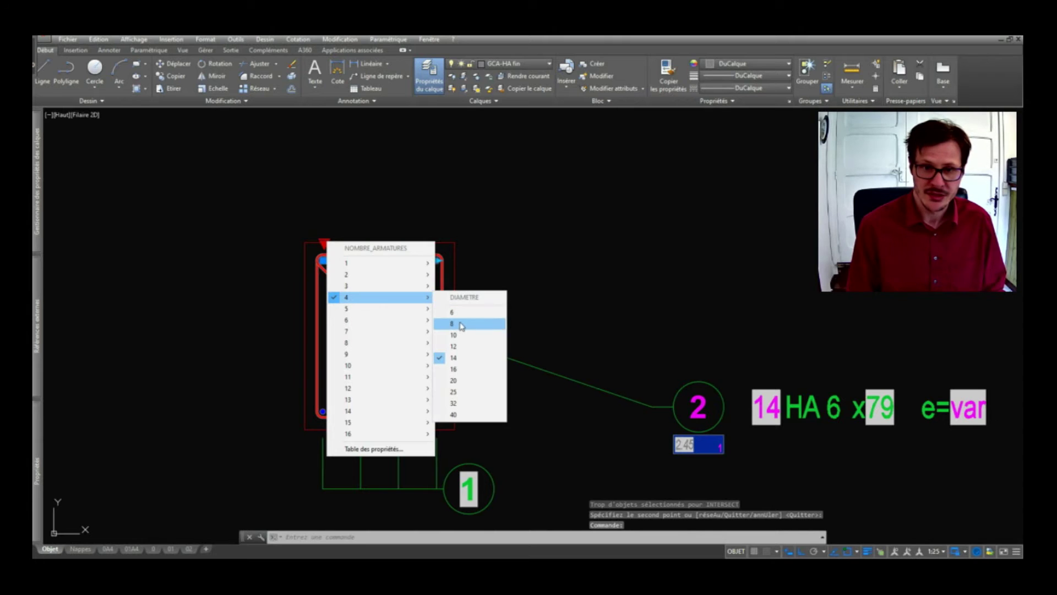
left_click(463, 341)
key("Escape")
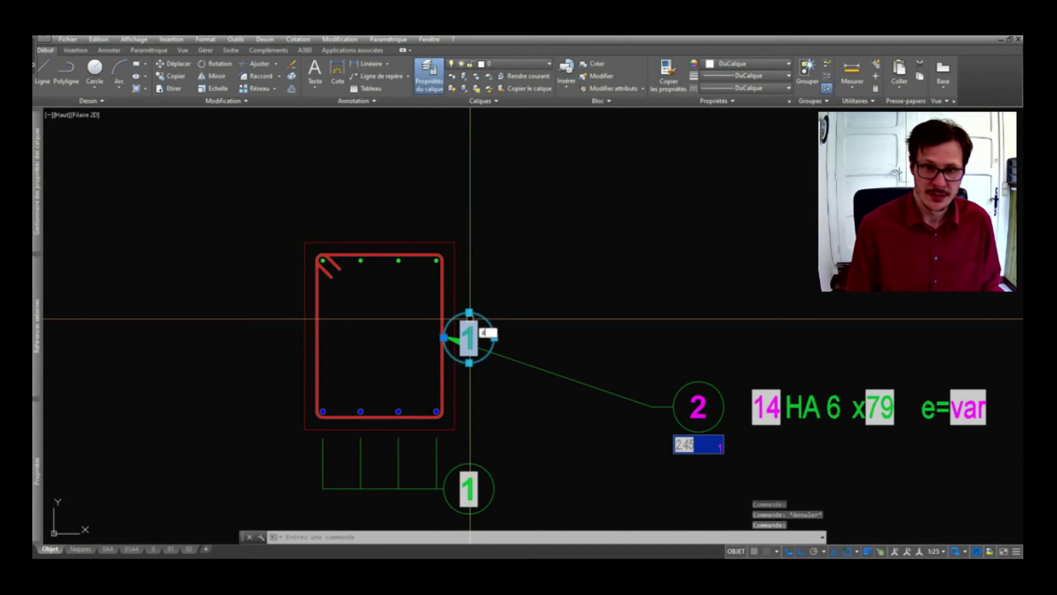
key("m")
key("space")
left_click(469, 318)
scroll(811, 358, "down", 3)
- Place the duplicated bubble and change its REP mark number to 3
scroll(608, 329, "up", 2)
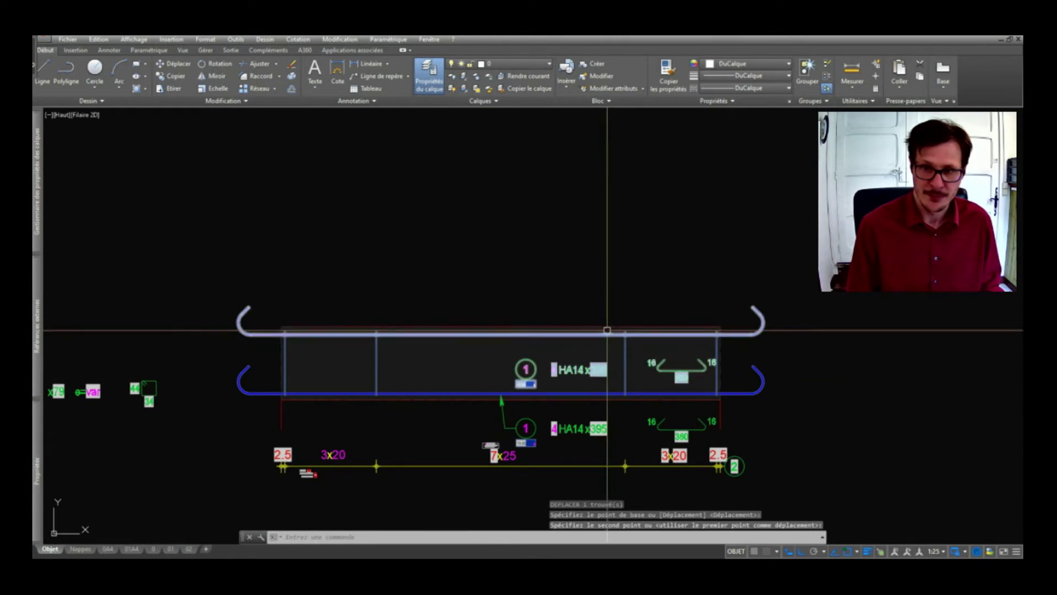
left_click(526, 366)
scroll(526, 366, "up", 2)
double_click(525, 371)
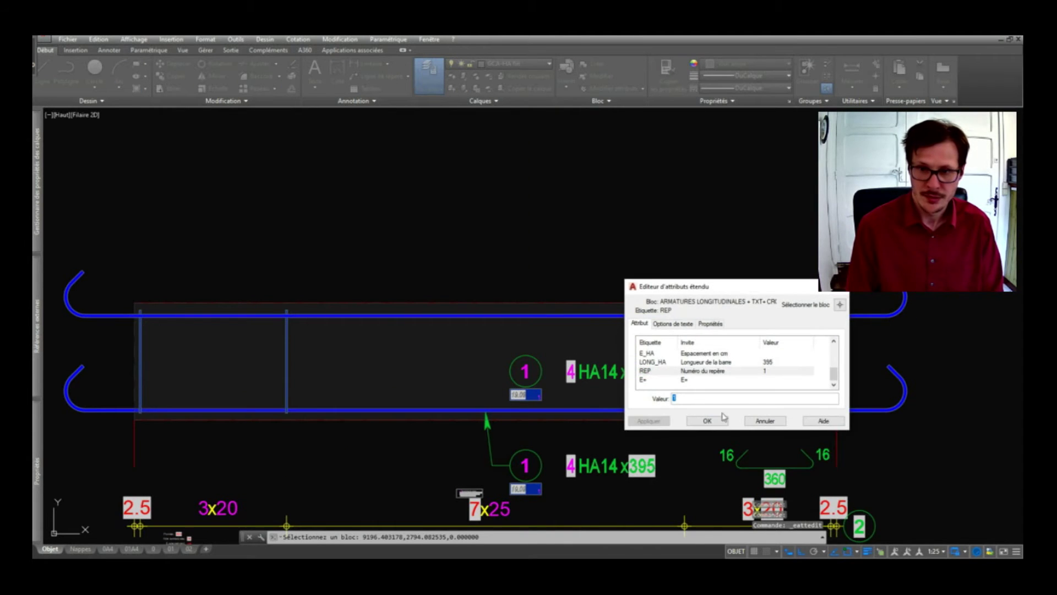
key("Return")
scroll(815, 349, "down", 3)
- Refresh the bar label fields with METTREAJOURCHAMP
type("mettreajourchamp")
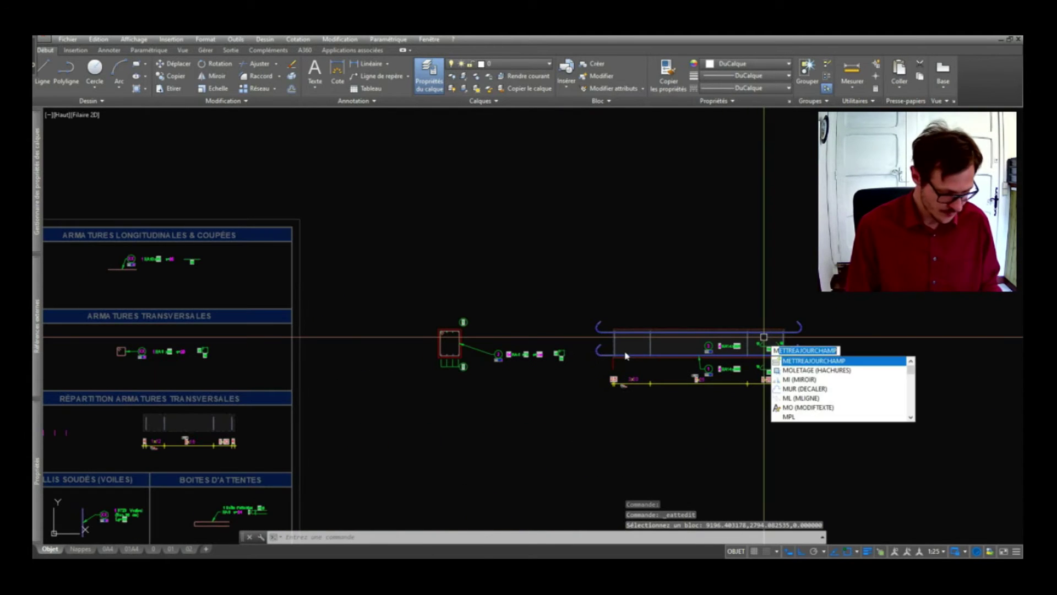
key("Return")
left_click(468, 281)
left_click(437, 333)
key("Return")
scroll(486, 312, "up", 5)
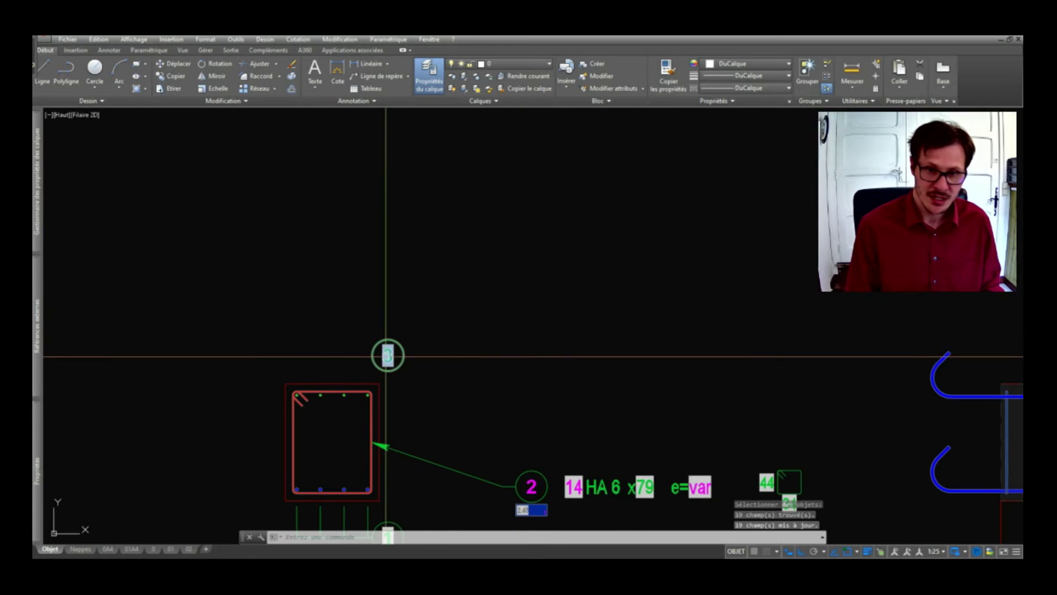
scroll(388, 355, "down", 3)
scroll(380, 474, "up", 6)
- Mirror the bar fan lines from under the section to above it, keeping the originals
left_click(386, 424)
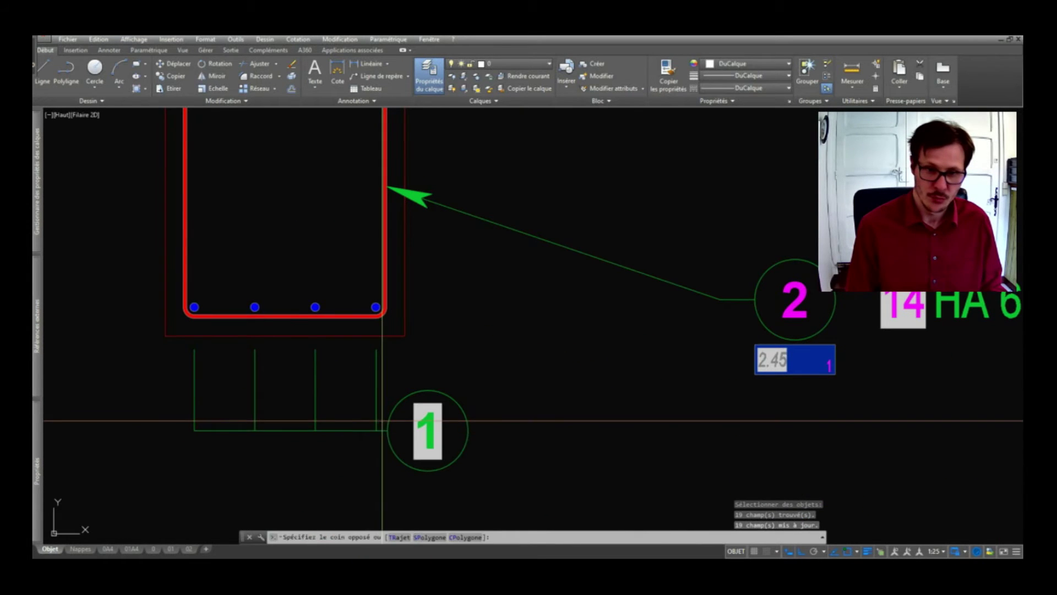
left_click(169, 464)
scroll(372, 361, "down", 3)
type("mi")
key("Return")
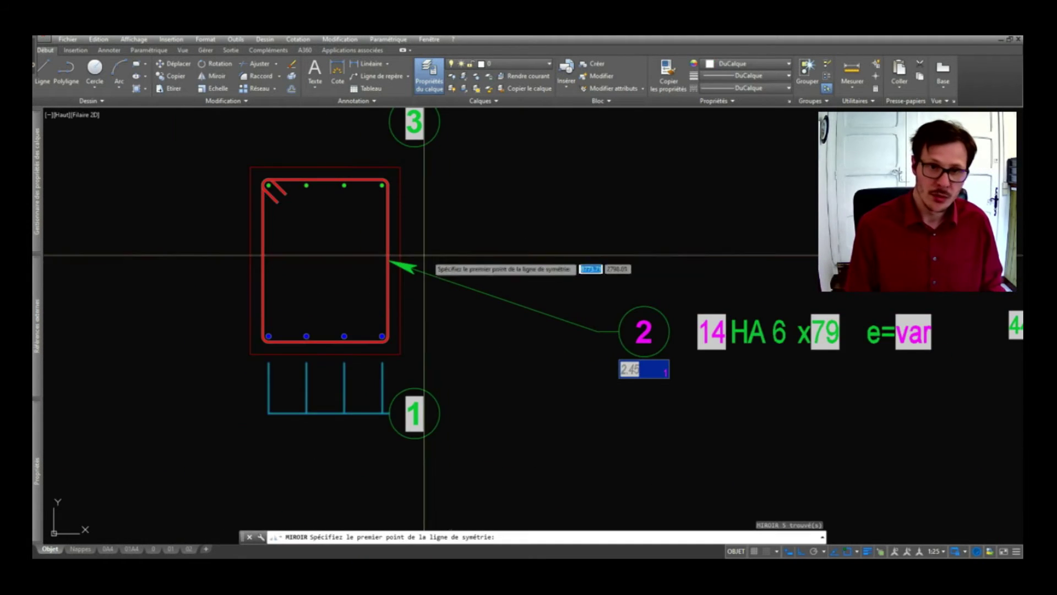
left_click(324, 257)
left_click(522, 241)
key("Return")
- Begin stretching the top fan lines and bubble 3 with ETIRER, picking the base point
scroll(444, 238, "up", 4)
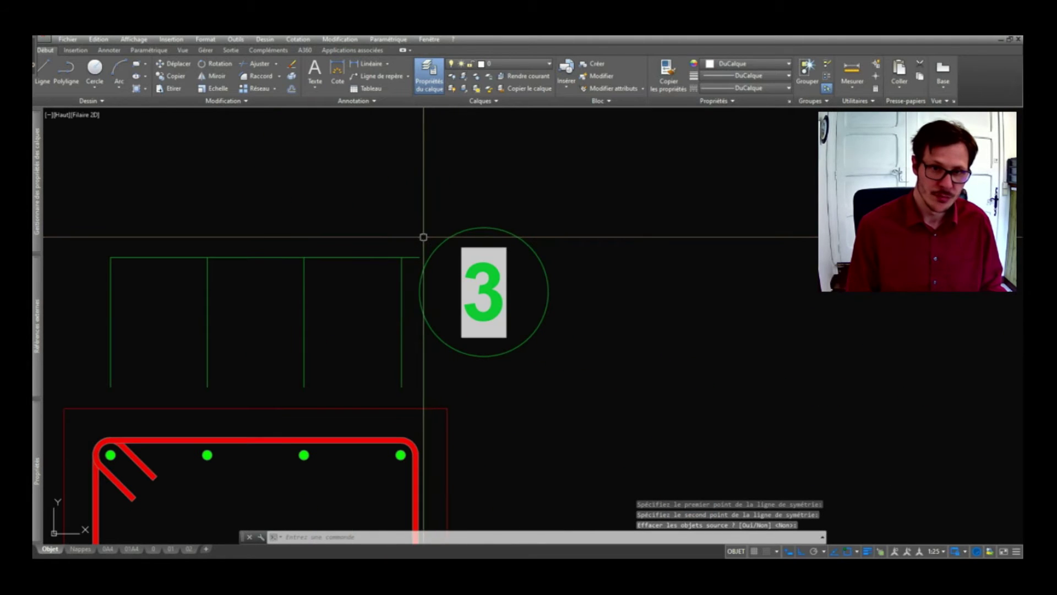
type("et")
key("Return")
left_click(425, 238)
left_click(61, 278)
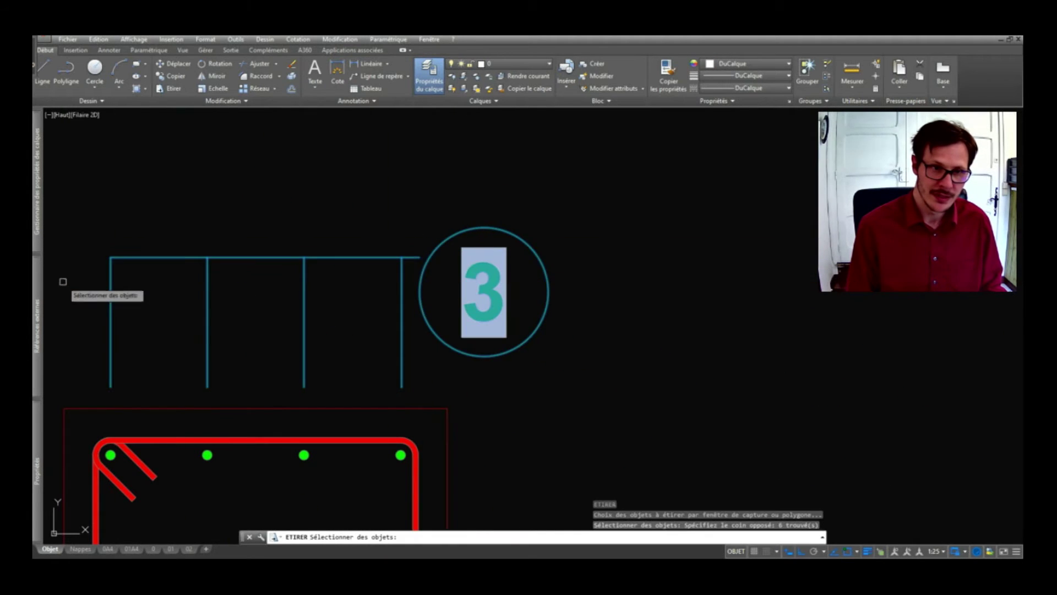
key("Return")
left_click(420, 256)
- Finish stretching the top fan lines to their new end point
scroll(420, 295, "down", 8)
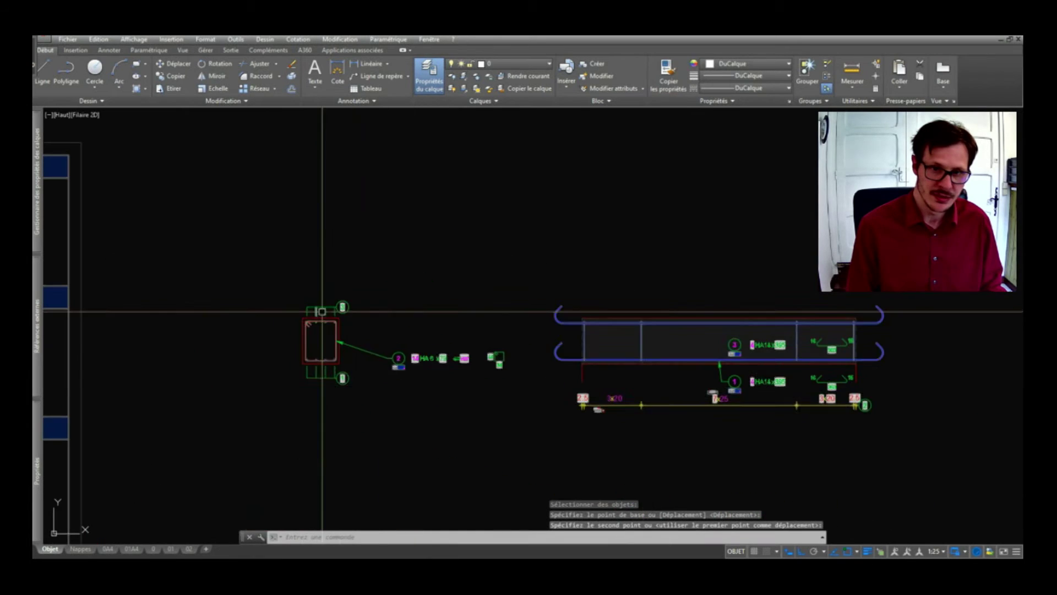
middle_click_drag(681, 308, 487, 307)
left_click(488, 307)
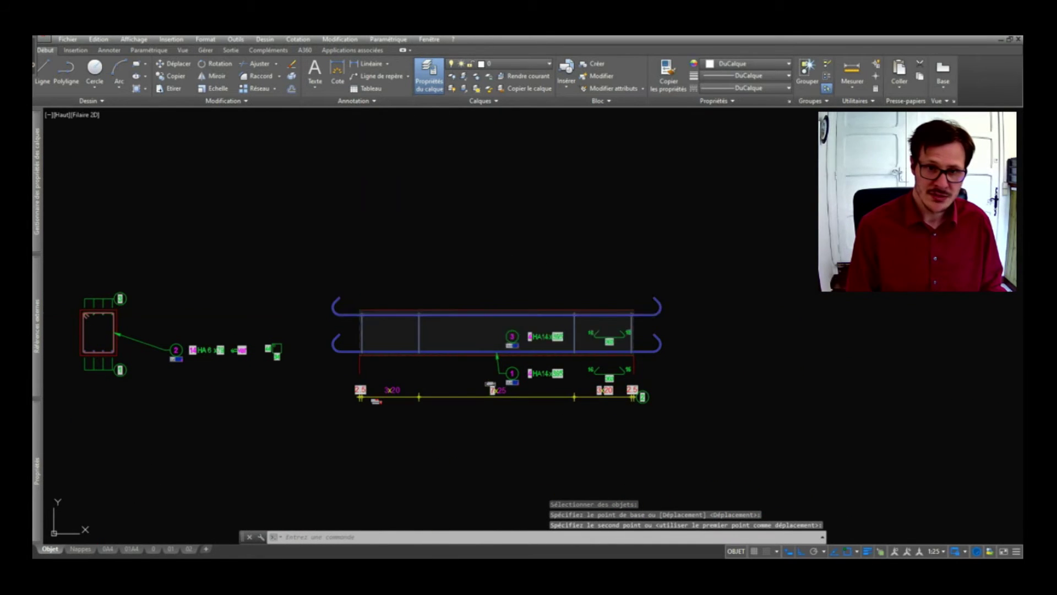
- Reshape the elevation top bar by moving its left end to a new position
left_click(359, 312)
scroll(347, 315, "up", 4)
scroll(347, 318, "down", 4)
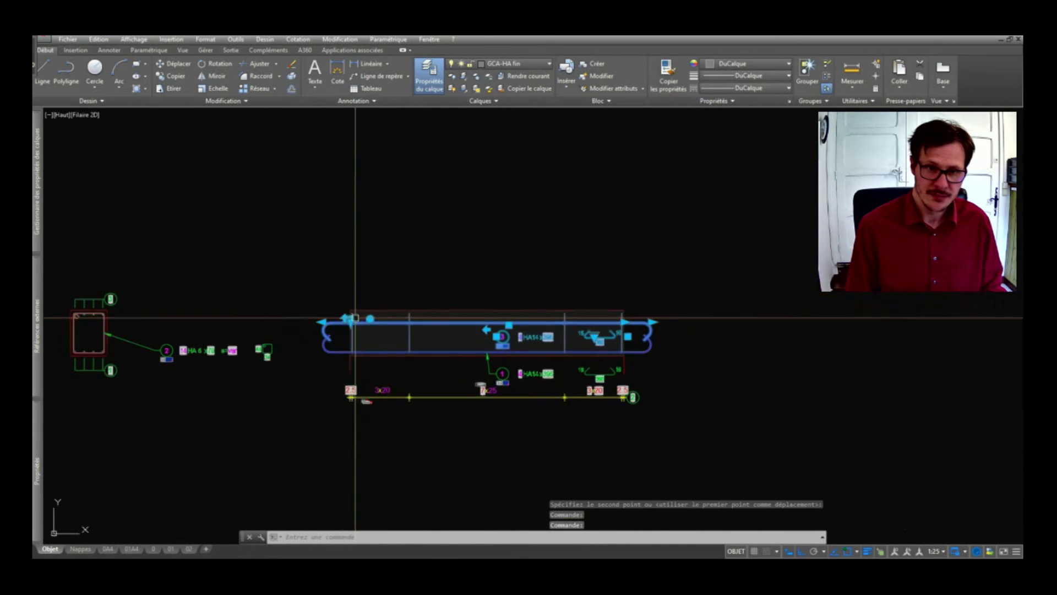
scroll(345, 318, "up", 6)
left_click(363, 322)
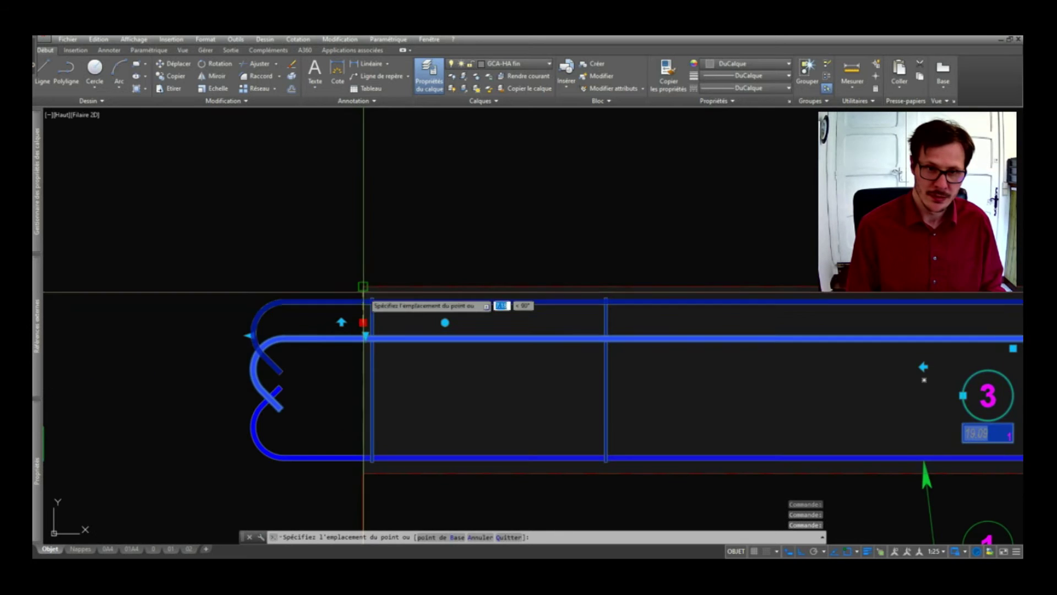
scroll(363, 288, "down", 6)
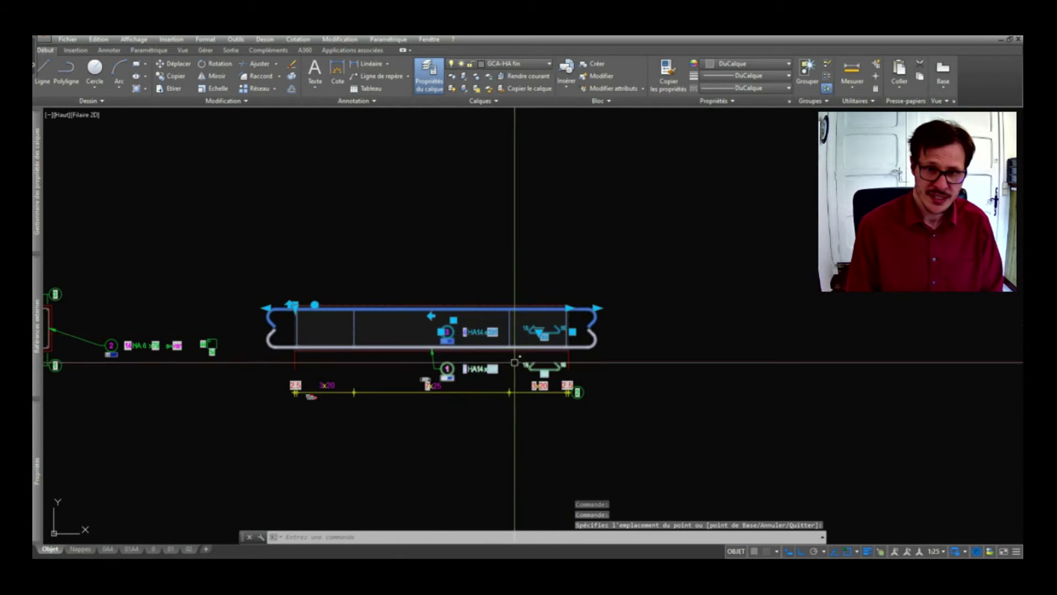
left_click(322, 304)
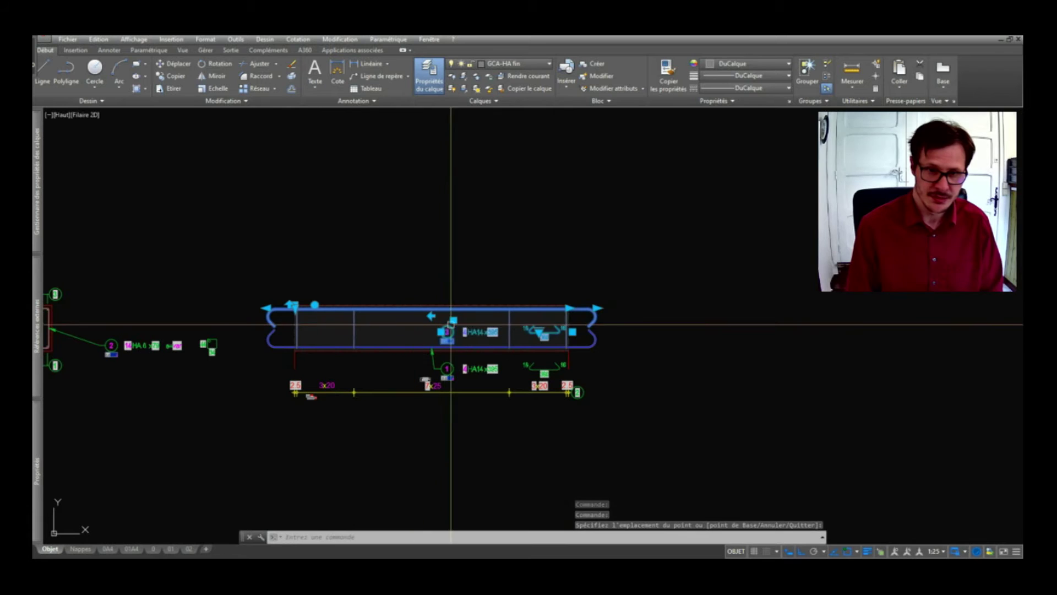
- Move the mark 3 label group above the beam, leaving the bar shape type unchanged
left_click(453, 320)
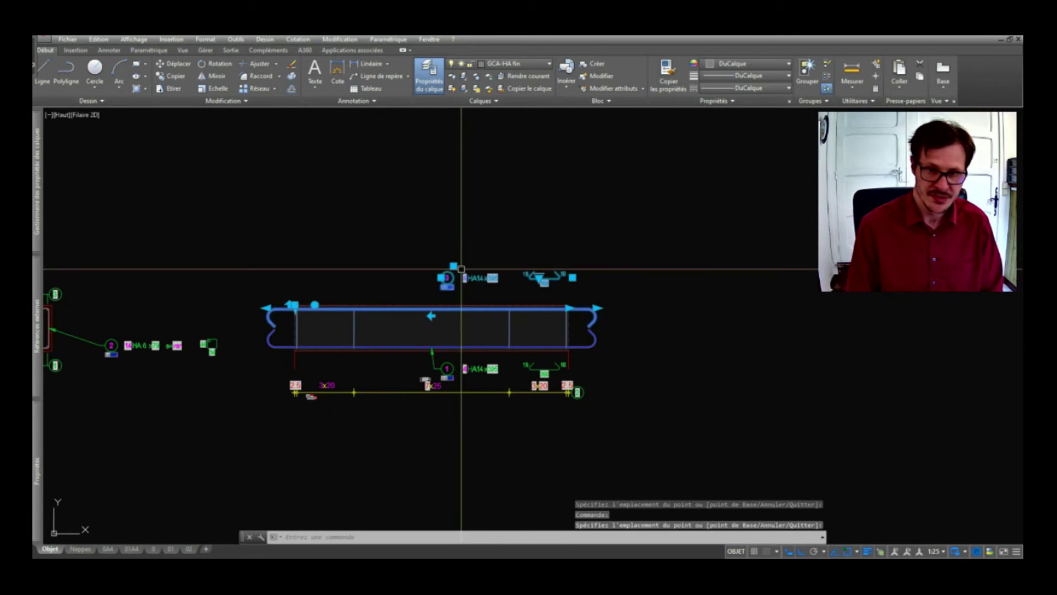
left_click(539, 277)
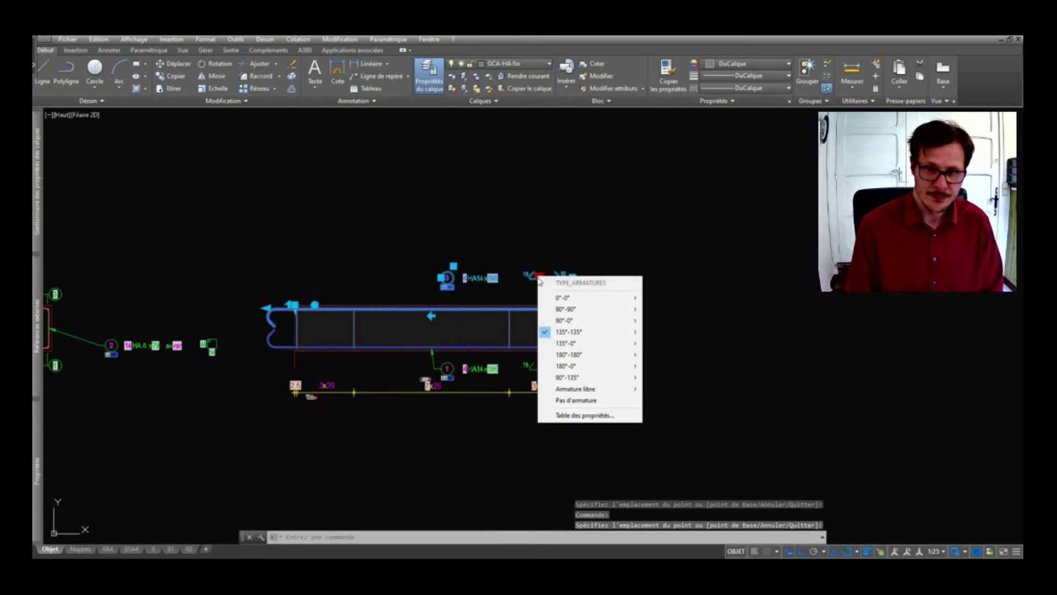
key("Escape")
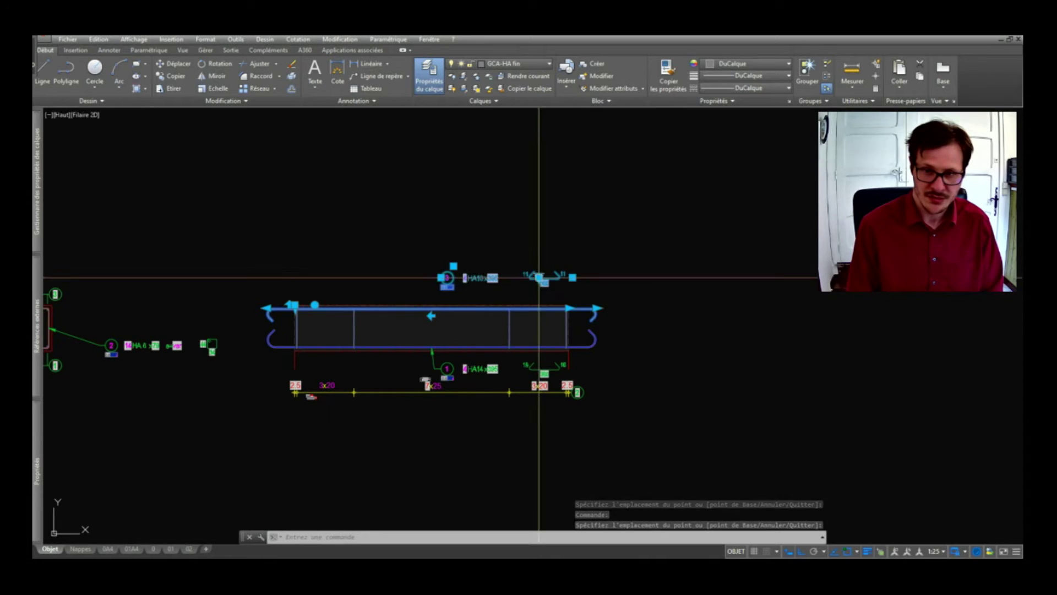
- Choose a new bar shape type for the top bar
left_click(479, 304)
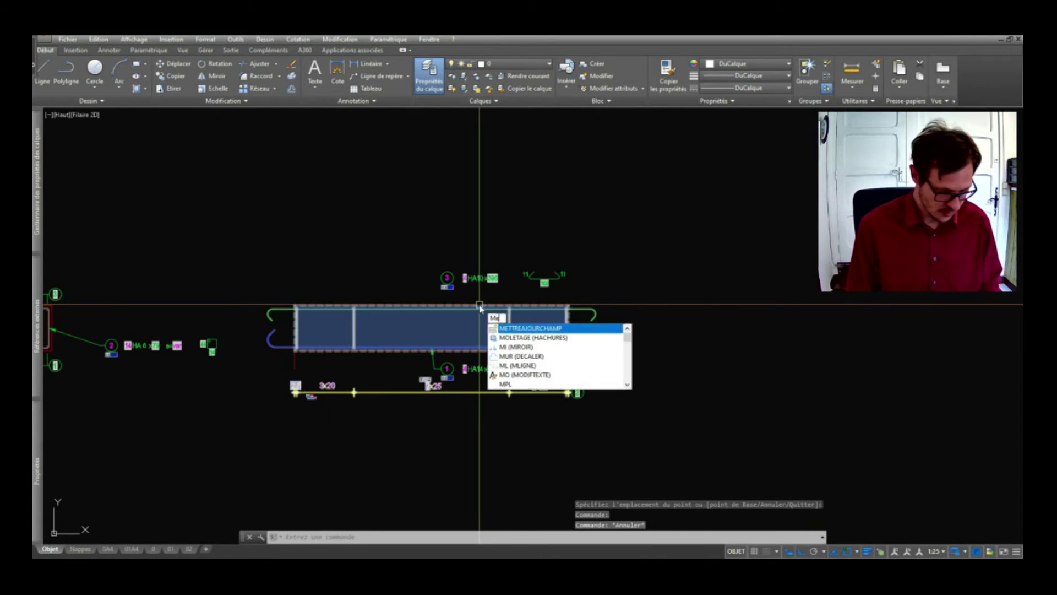
left_click(523, 339)
scroll(520, 252, "up", 2)
scroll(520, 252, "up", 3)
- Refresh the fields of the mark 3 bar labels
key("Return")
left_click(627, 248)
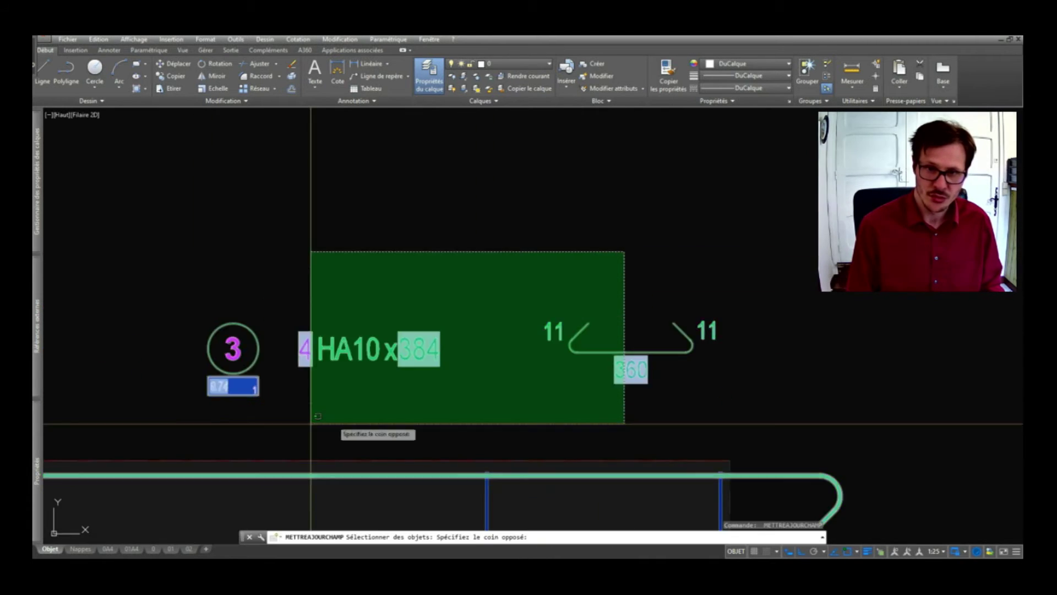
left_click(309, 425)
left_click(504, 296)
left_click(302, 401)
key("Return")
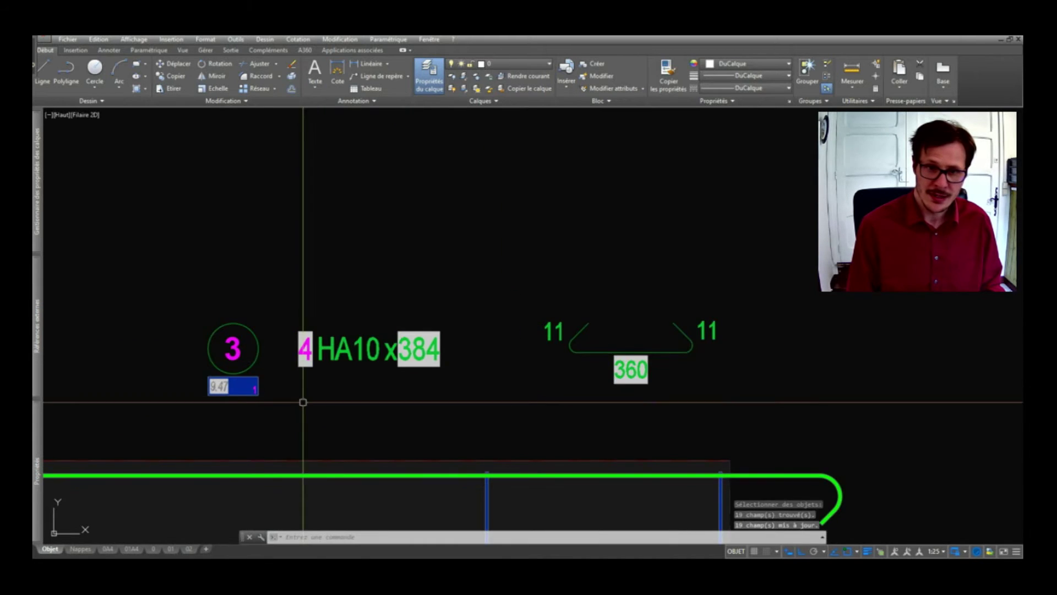
middle_click_drag(302, 401, 387, 329)
scroll(387, 329, "up", 4)
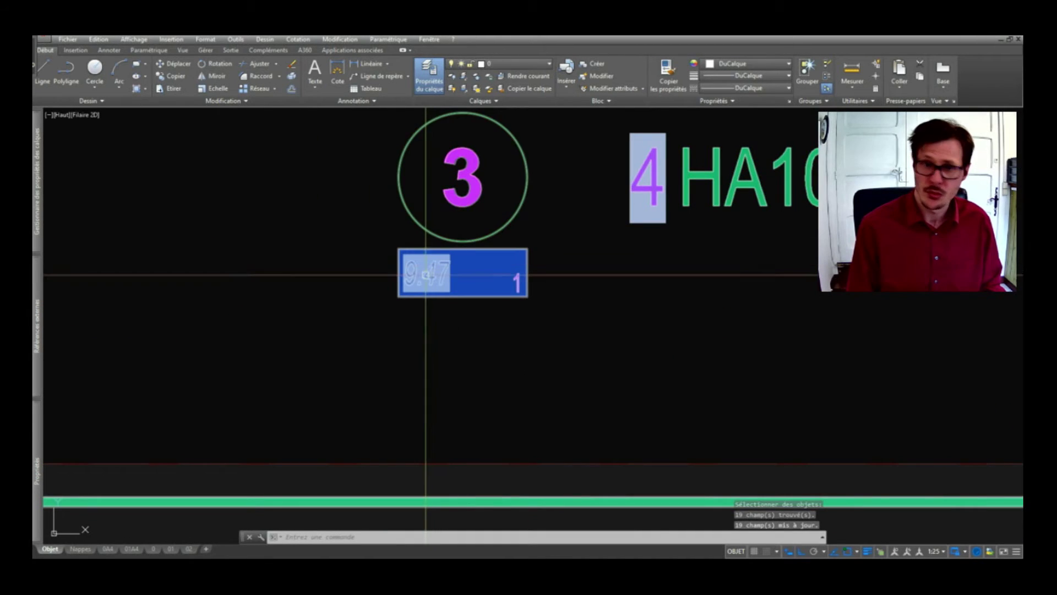
scroll(481, 278, "down", 8)
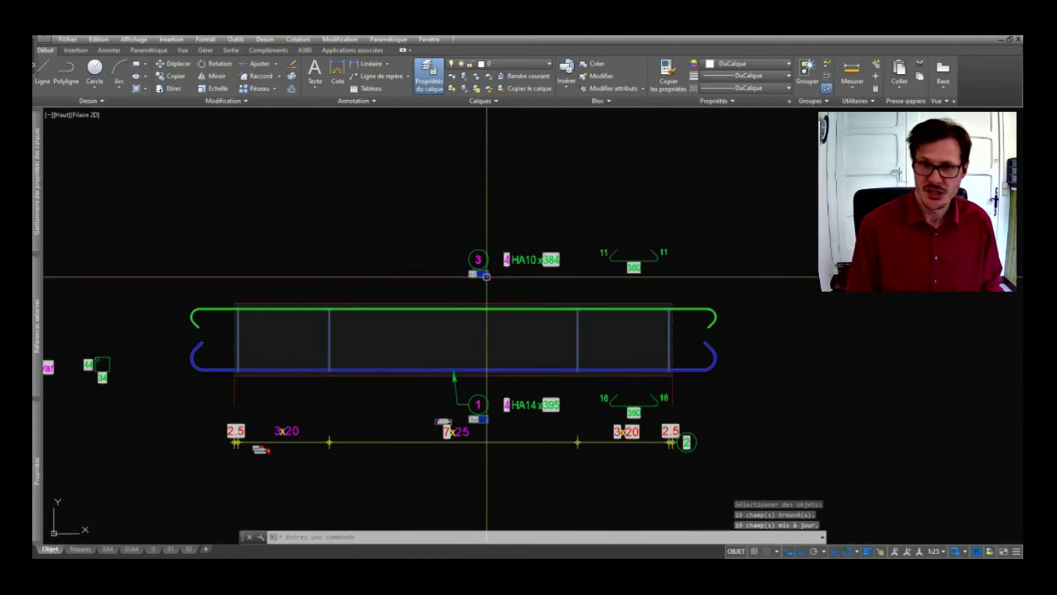
scroll(549, 244, "up", 6)
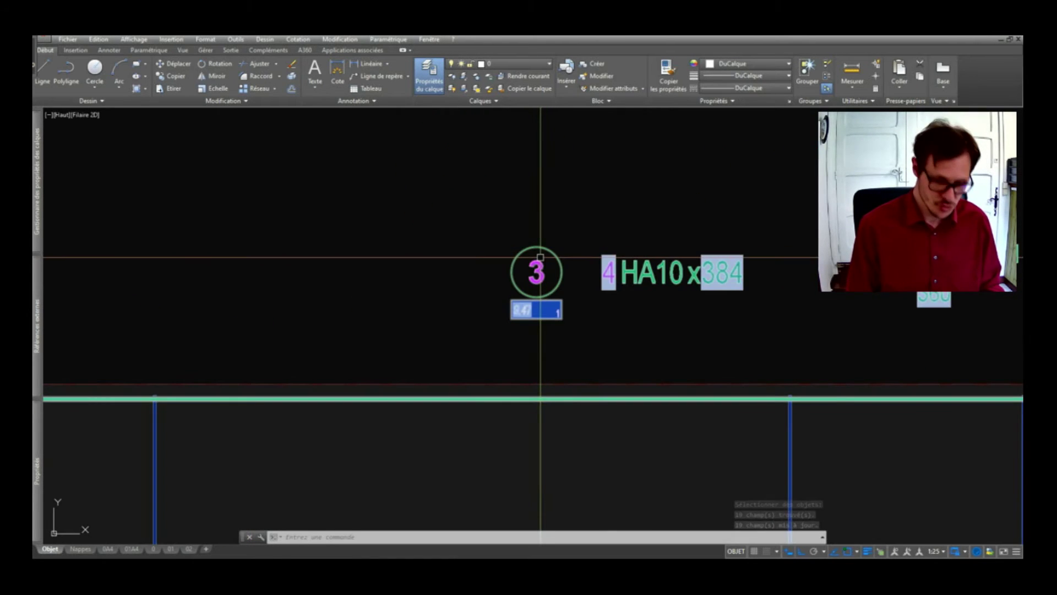
- Add a multileader from the elevation top bar to the mark 3 circle, toggling Ortho
key("Return")
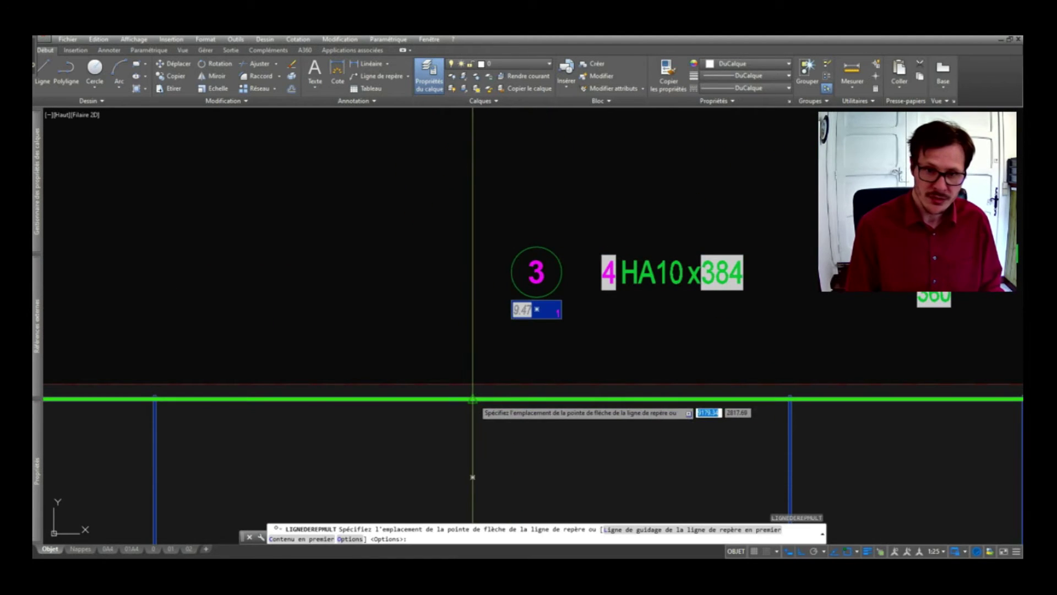
key("F8")
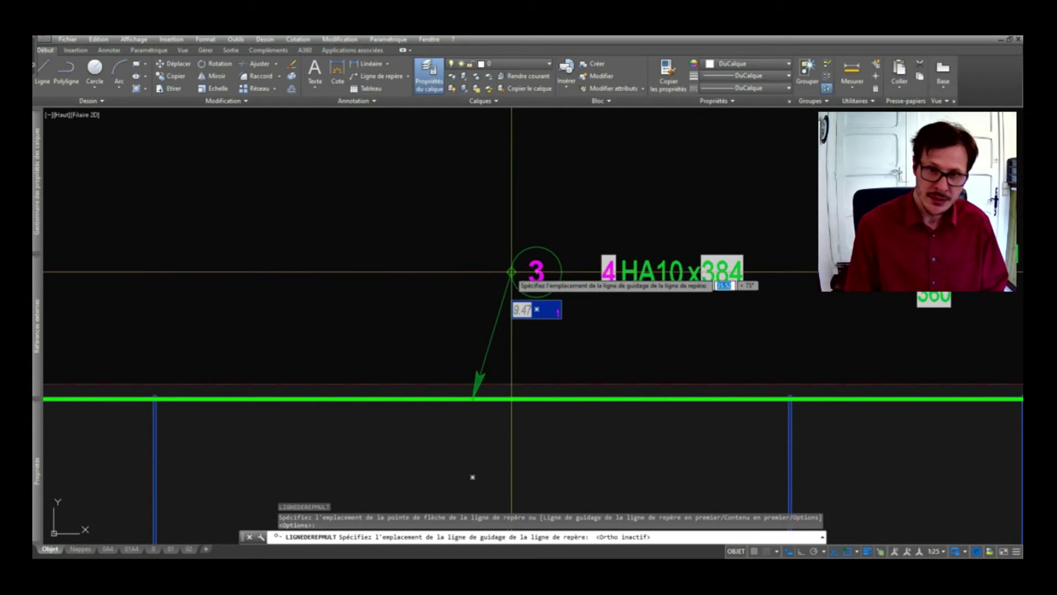
left_click(493, 271)
key("F8")
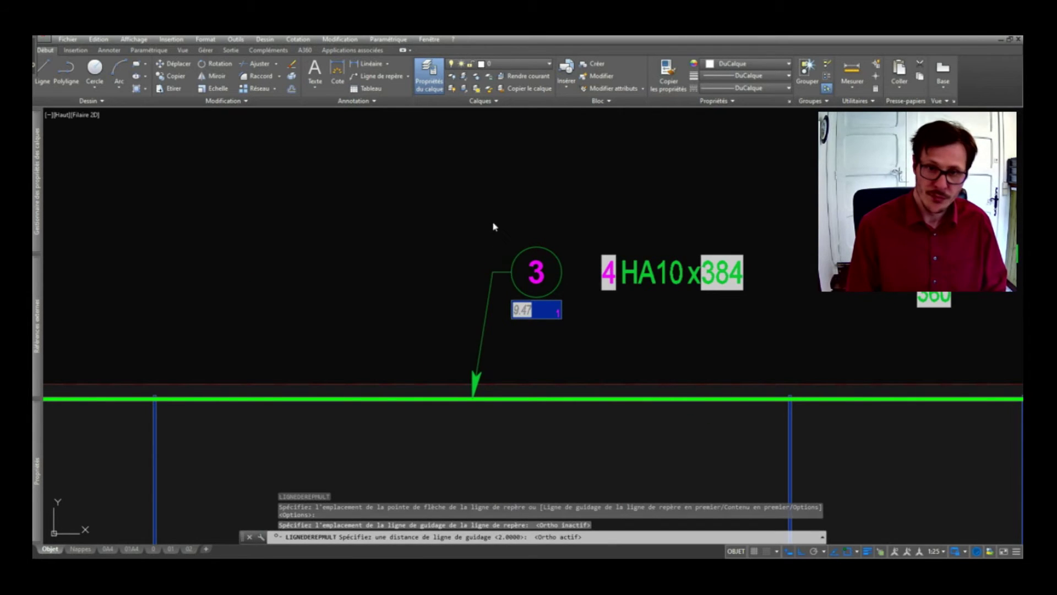
left_click(476, 234)
scroll(594, 195, "down", 5)
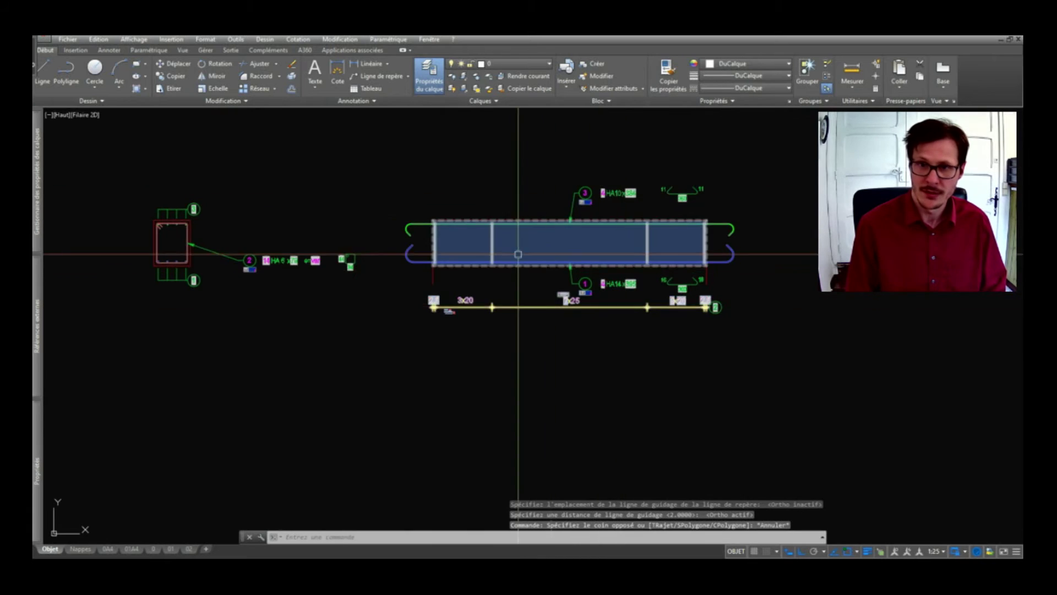
key("Escape")
scroll(342, 355, "up", 1)
scroll(248, 338, "up", 2)
scroll(254, 334, "up", 1)
scroll(254, 333, "down", 2)
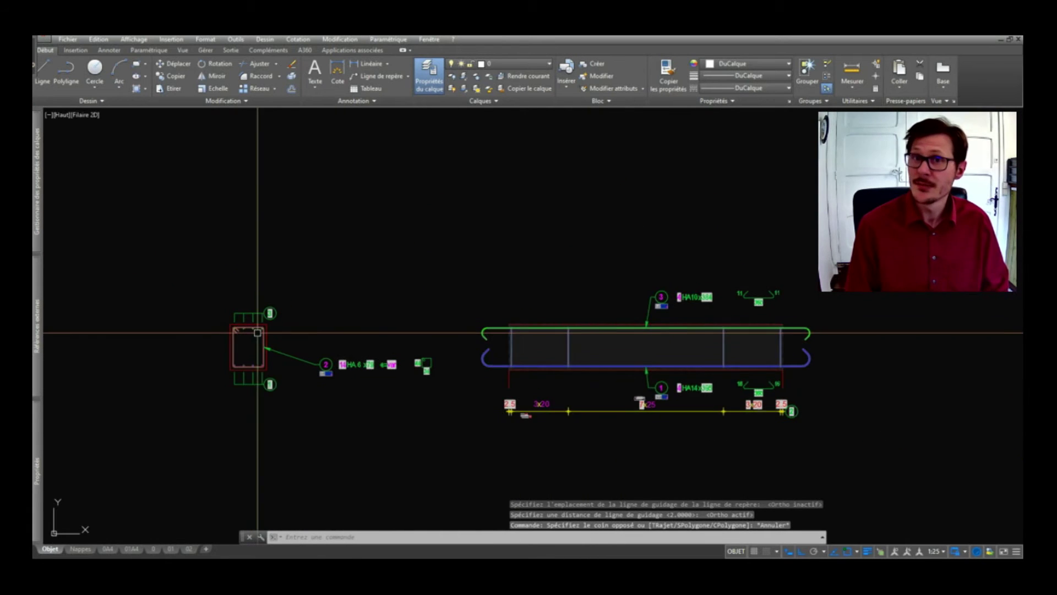
scroll(477, 324, "up", 2)
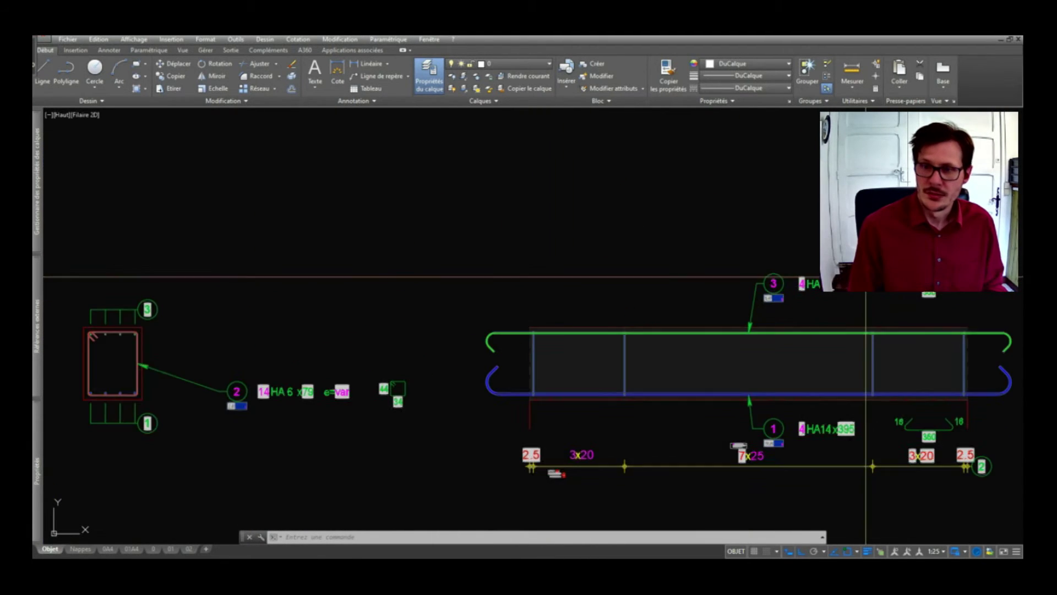
middle_click_drag(194, 353, 214, 352)
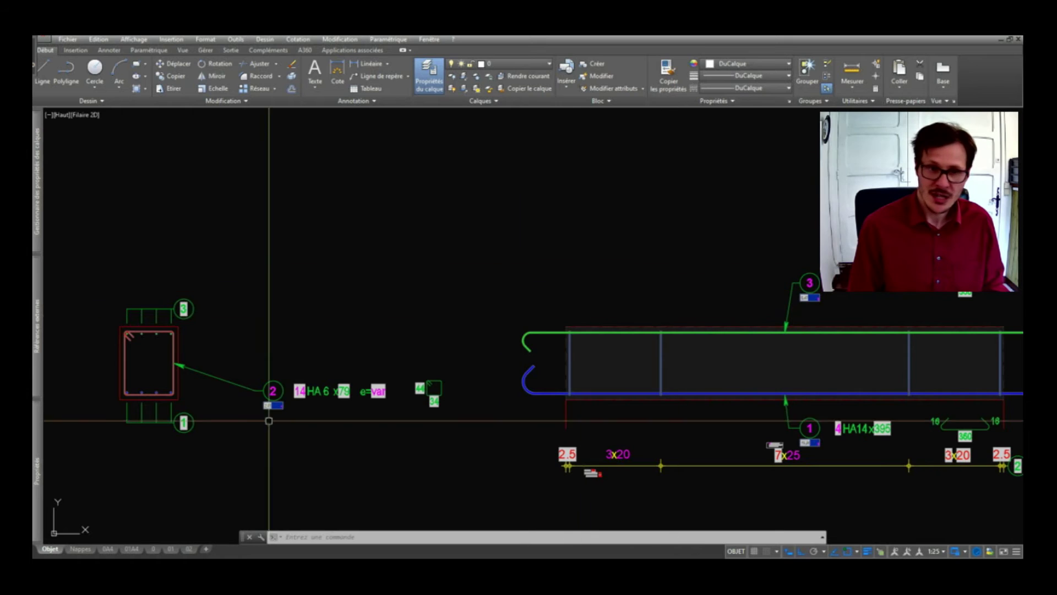
middle_click_drag(148, 390, 284, 374)
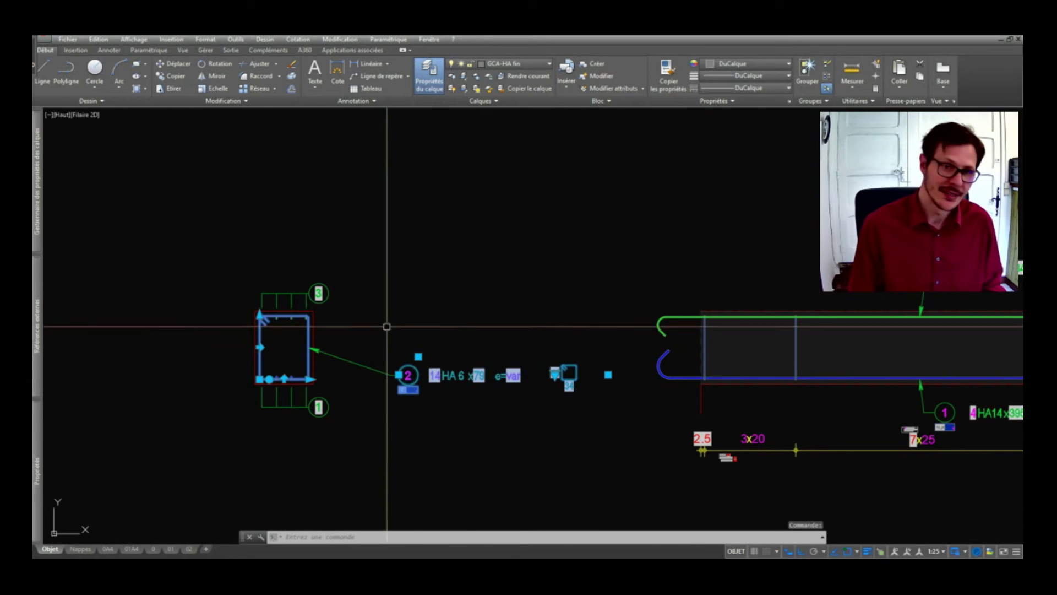
- Copy the mark 2 bar block and its labels upward with CO
scroll(418, 336, "up", 2)
type("co")
key("Return")
left_click(503, 329)
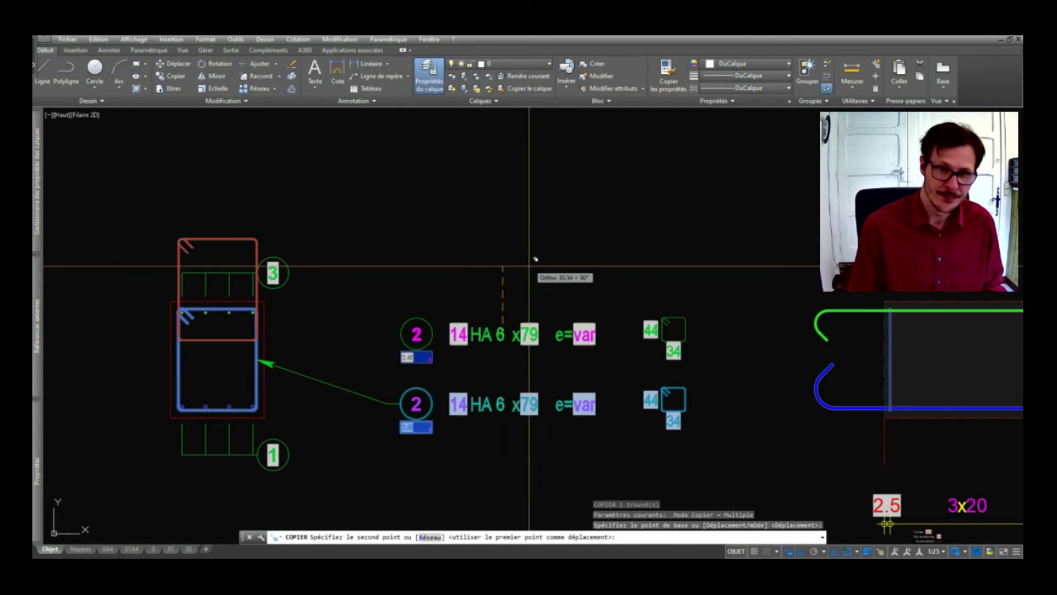
left_click(529, 266)
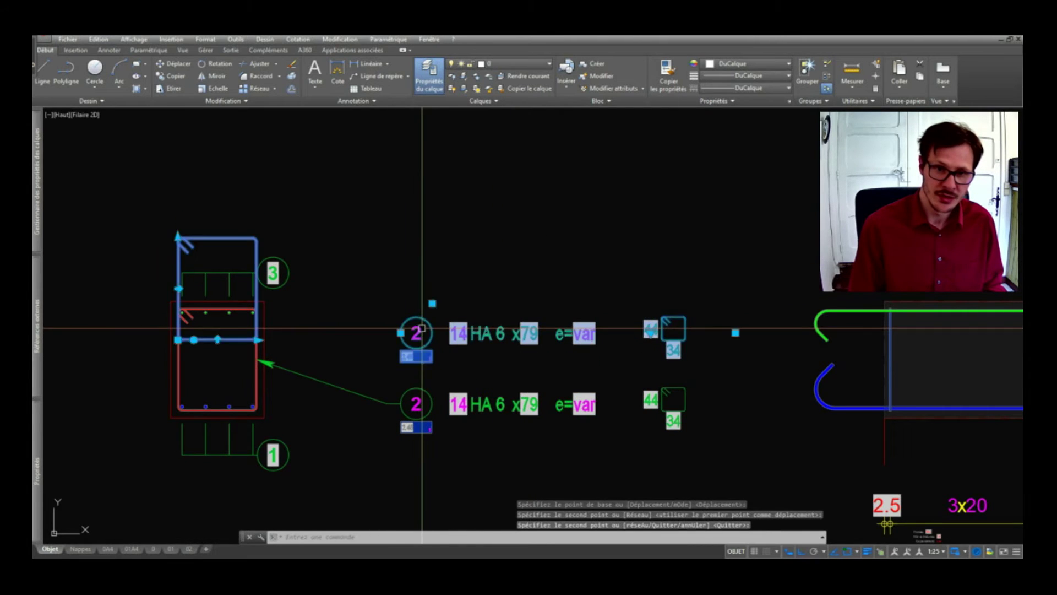
key("Return")
- Change the copy's mark number to 4 and set its bar type to the pin
double_click(418, 331)
type("4")
left_click(707, 421)
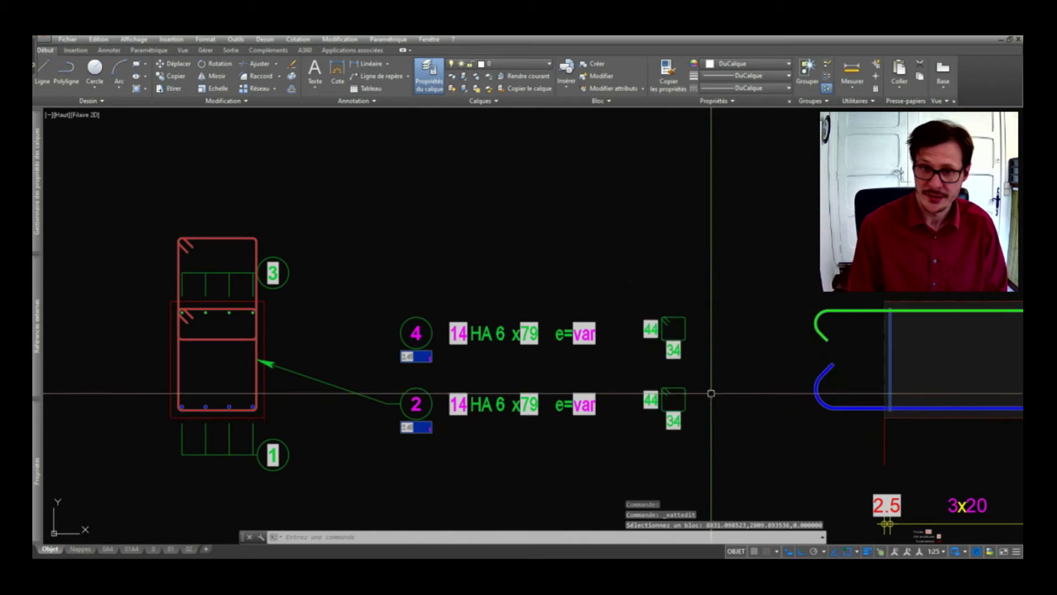
scroll(604, 330, "down", 2)
left_click(358, 326)
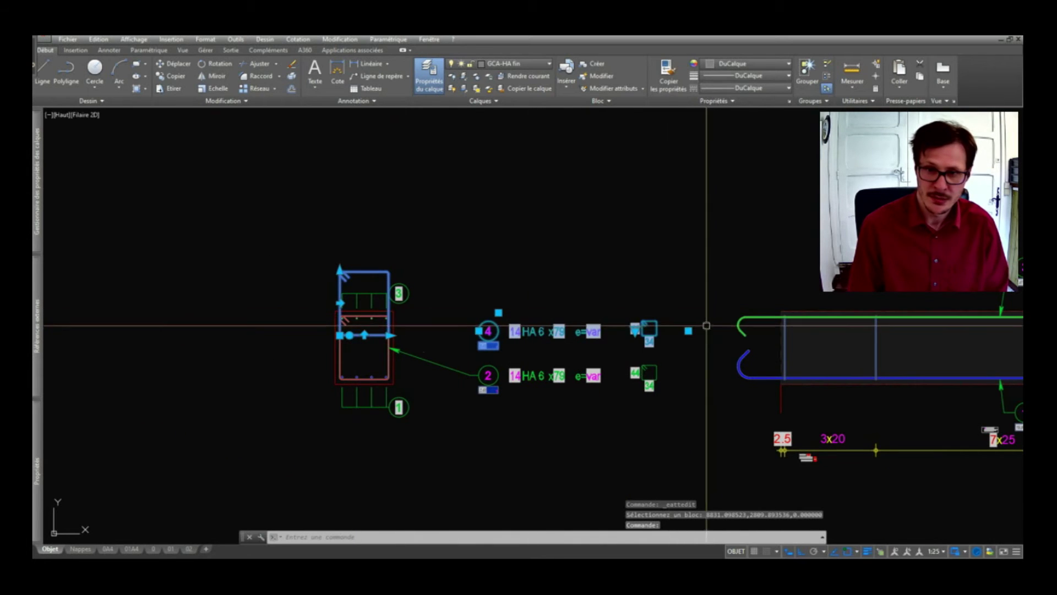
left_click(635, 330)
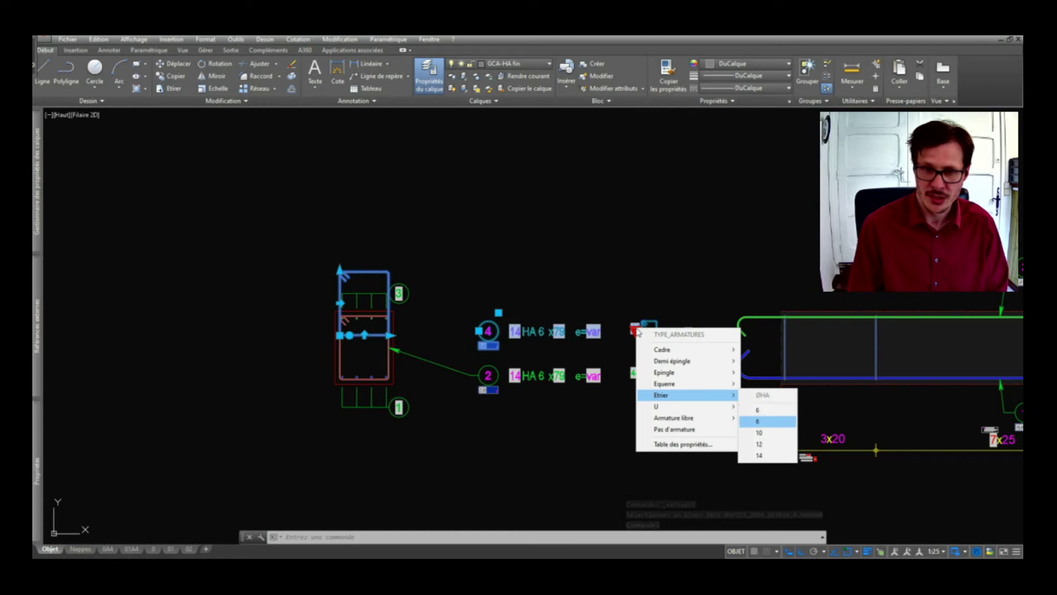
key("Return")
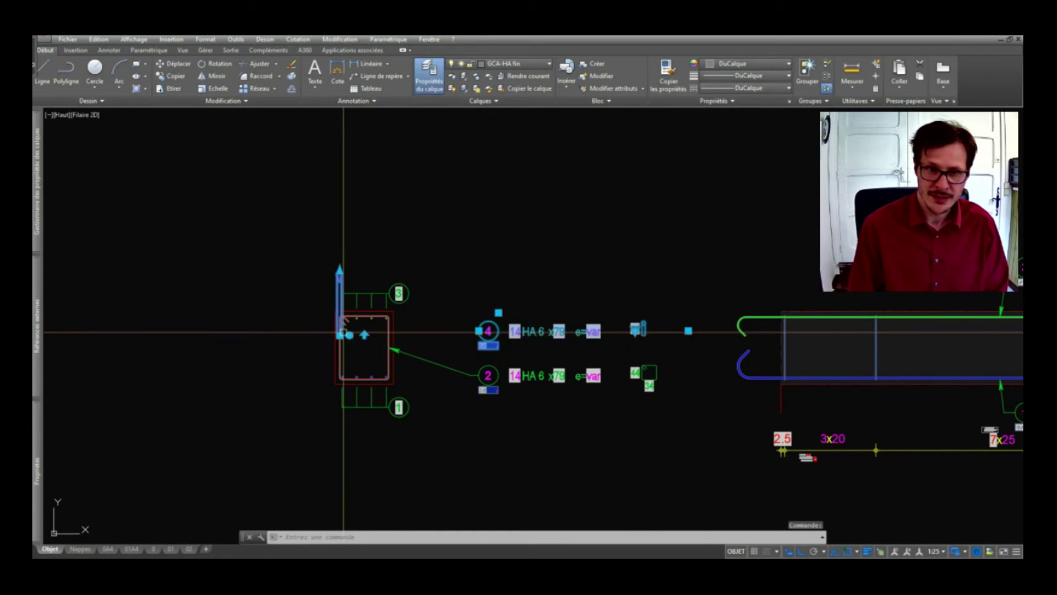
- Grip-move pin 4 to the bottom centre of the beam cross-section
scroll(339, 335, "up", 4)
scroll(366, 385, "up", 5)
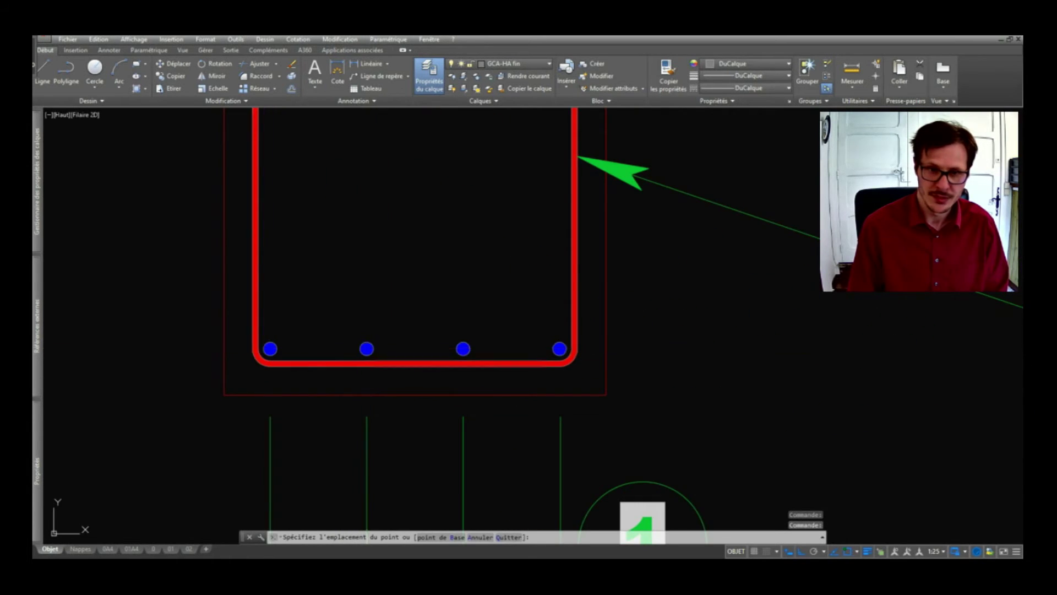
left_click(366, 348)
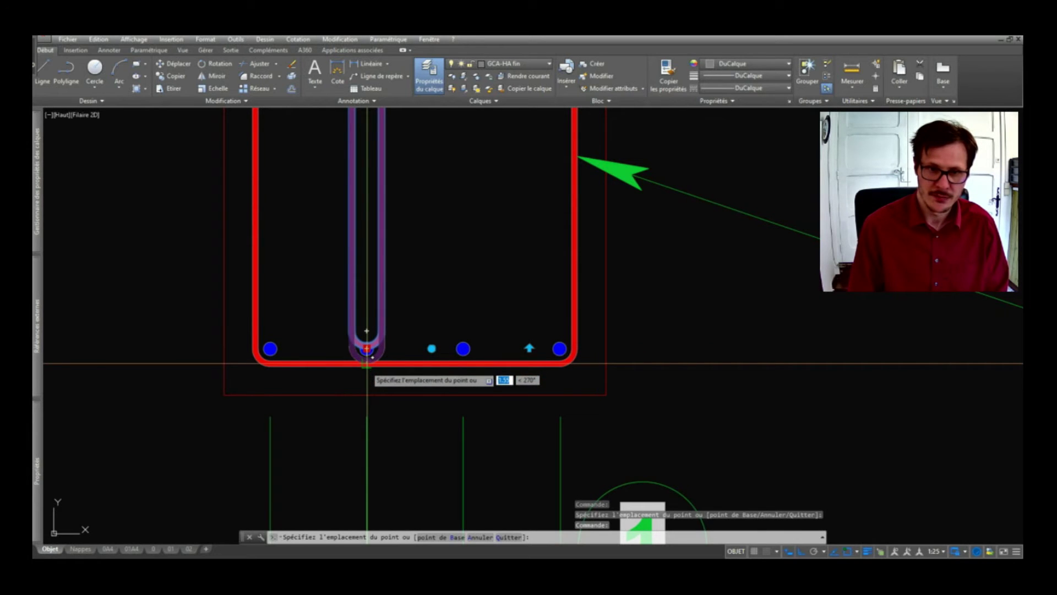
left_click(367, 363)
scroll(374, 342, "down", 5)
scroll(380, 314, "up", 4)
scroll(653, 353, "down", 2)
scroll(769, 320, "up", 4)
- Update the mark 4 label fields with METTREAJOURCHAMP
right_click(769, 324)
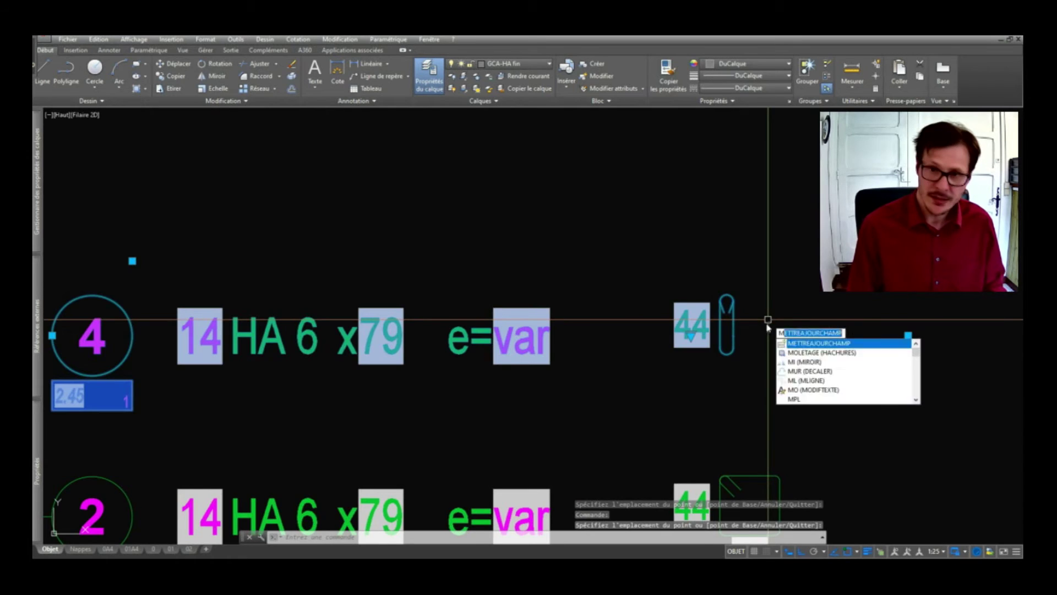
left_click(785, 331)
scroll(767, 322, "down", 2)
key("Return")
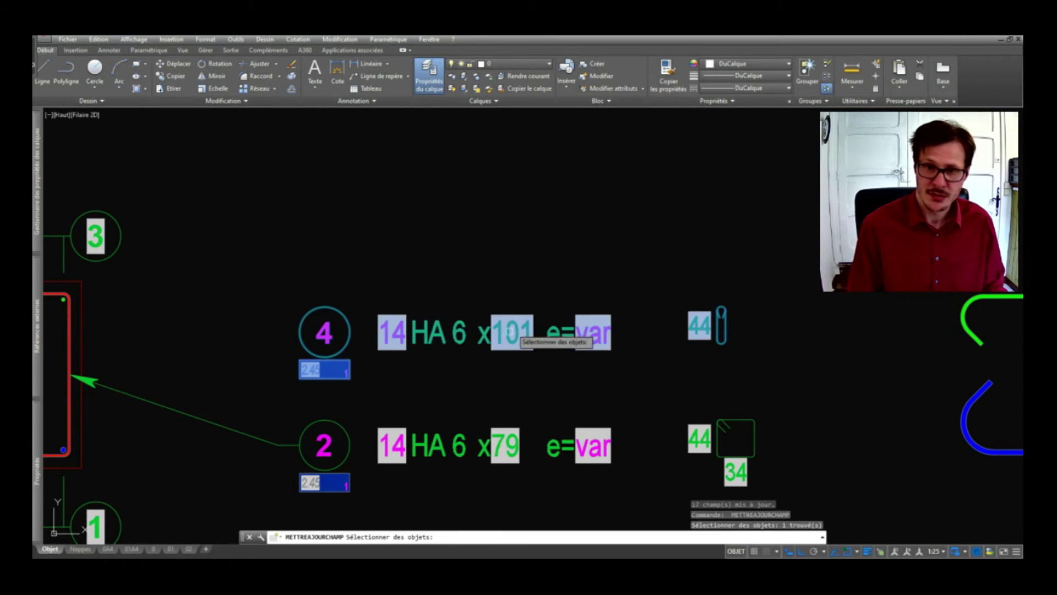
key("Return")
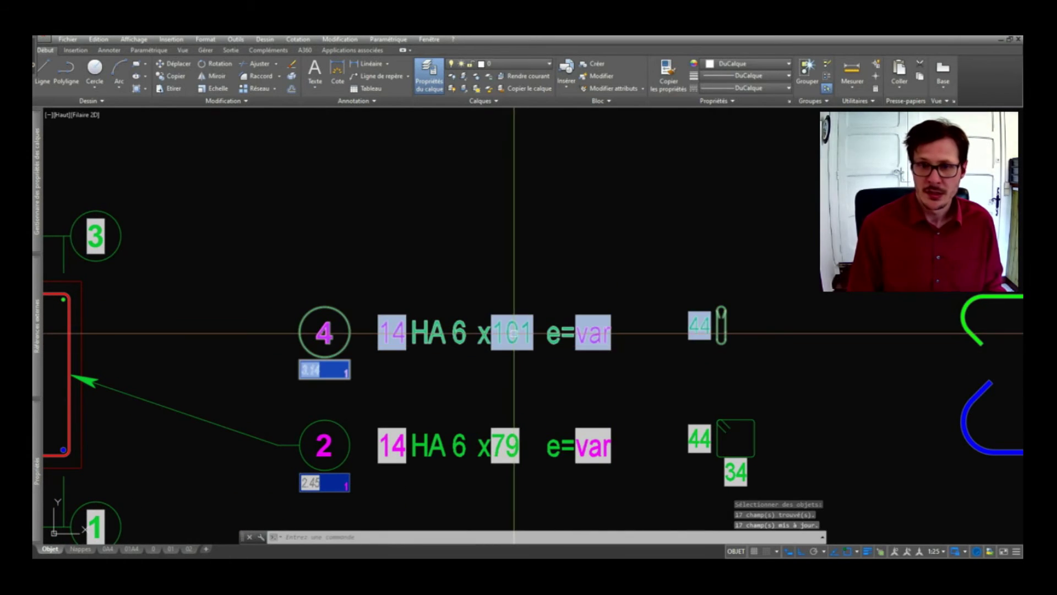
scroll(514, 352, "down", 3)
scroll(522, 391, "up", 3)
- Refresh the fields of all labels so mark 4 reads 14 HA 6 x101 e=var
middle_click_drag(522, 391, 530, 475)
key("Return")
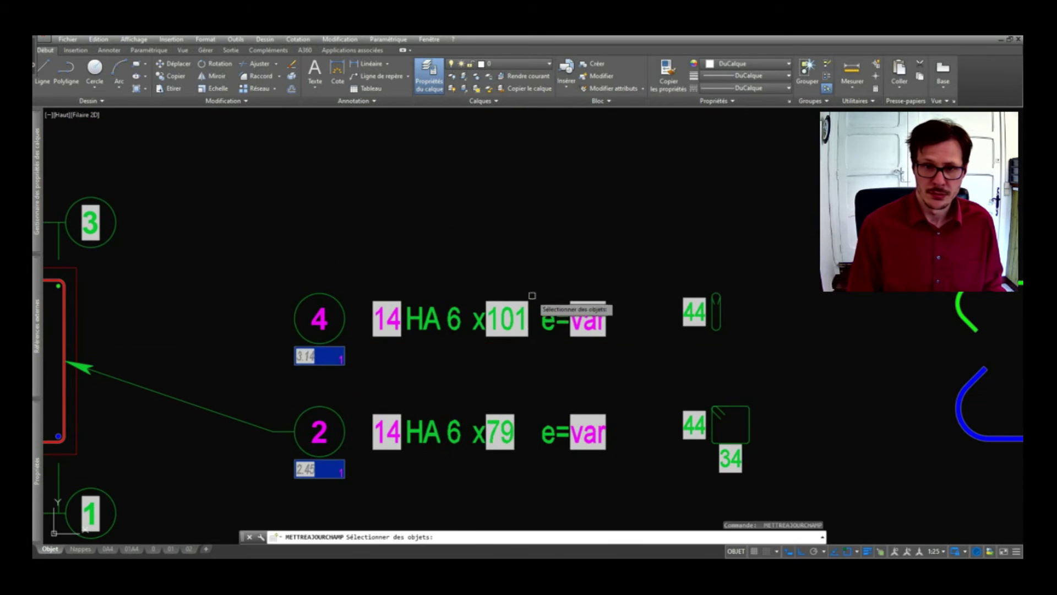
left_click(588, 265)
left_click(375, 503)
key("Return")
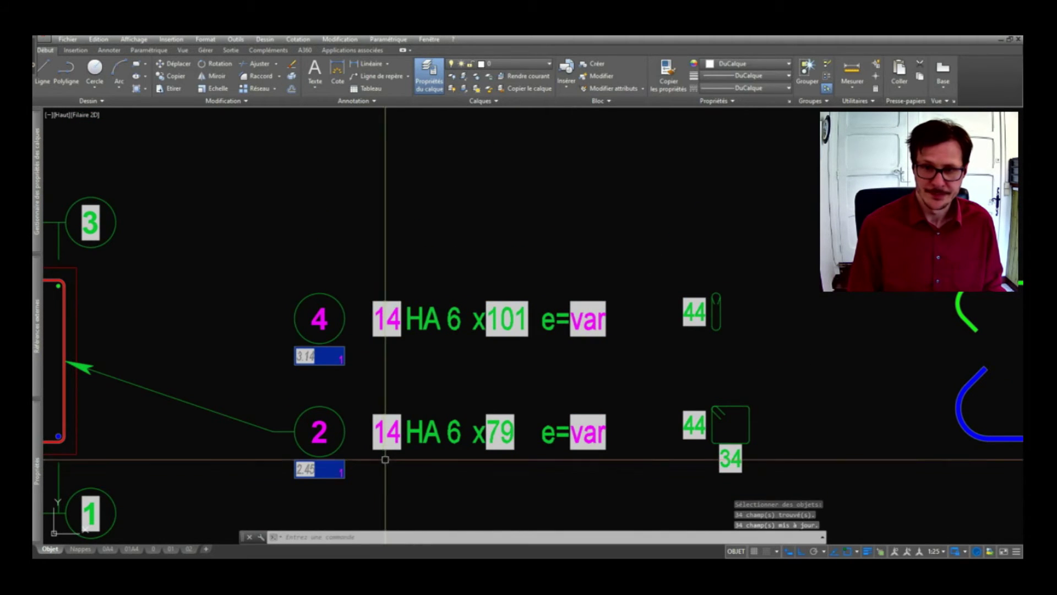
middle_click_drag(589, 475, 621, 461)
scroll(633, 451, "down", 2)
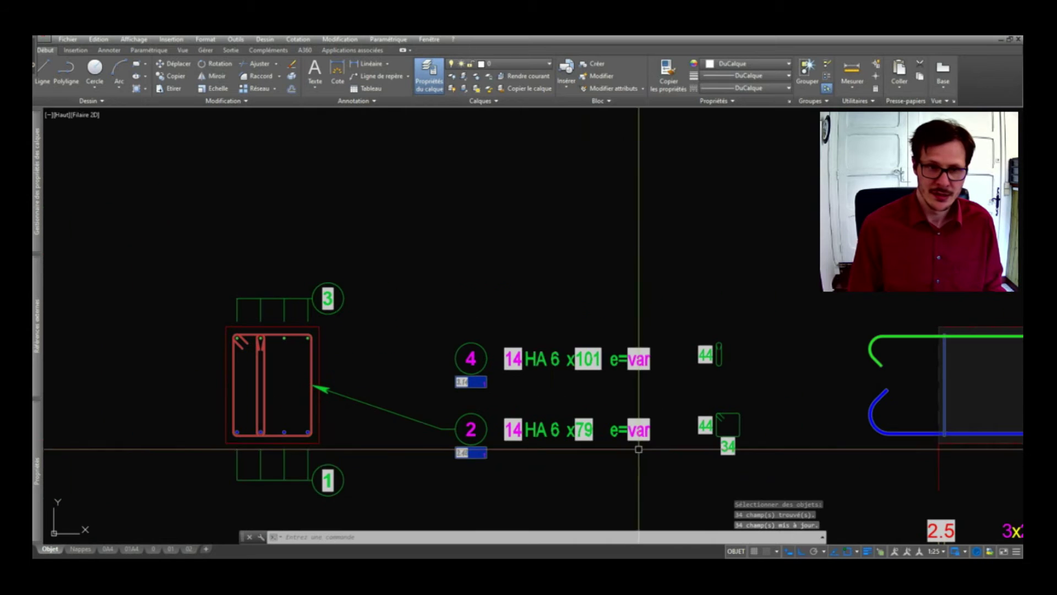
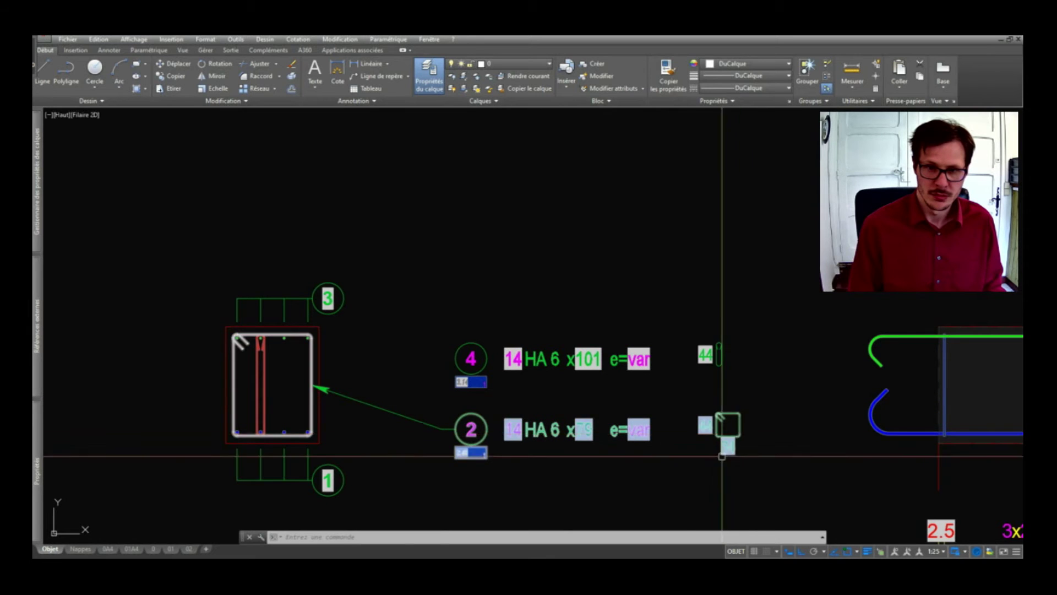
- Refresh the label fields with METTREAJOURCHAMP
type("METTREAJOURCHAMP")
key("Return")
left_click(725, 283)
left_click(635, 369)
- Change the TYPE_ARMATURES of the position-4 label to Epingle
left_click(578, 359)
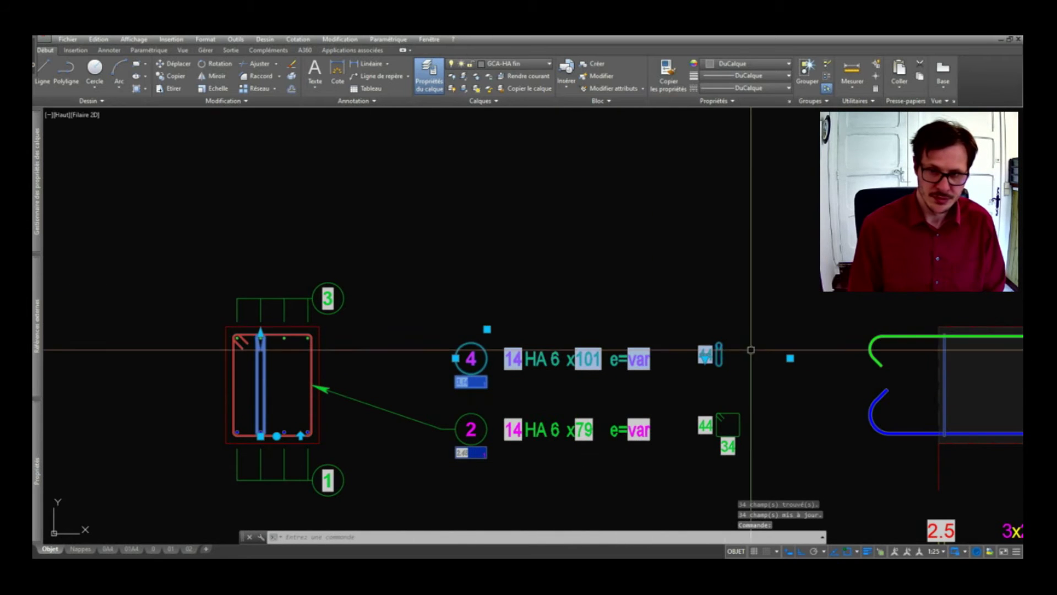
left_click(705, 358)
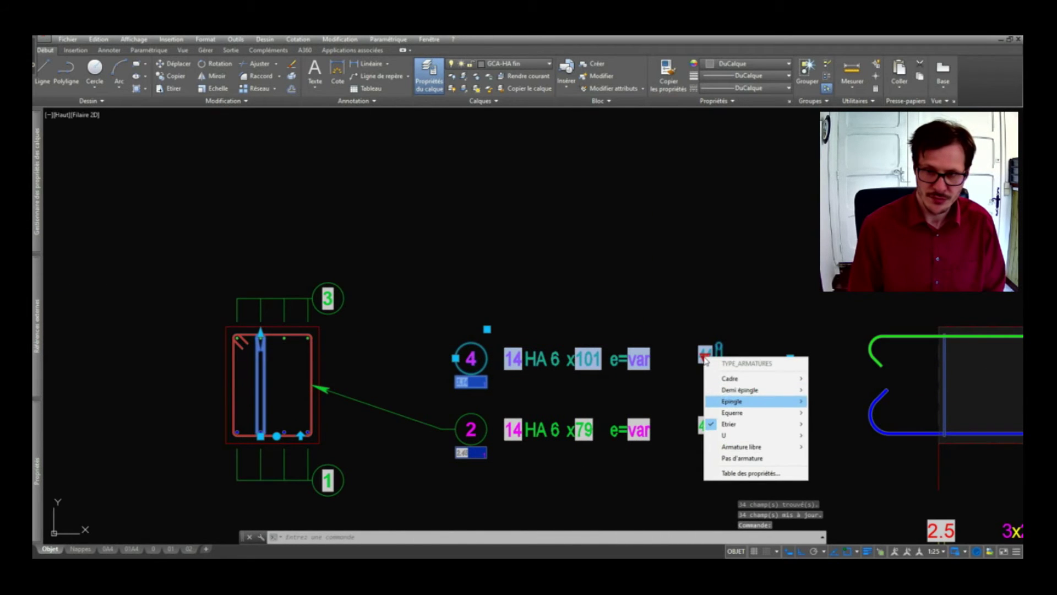
key("Return")
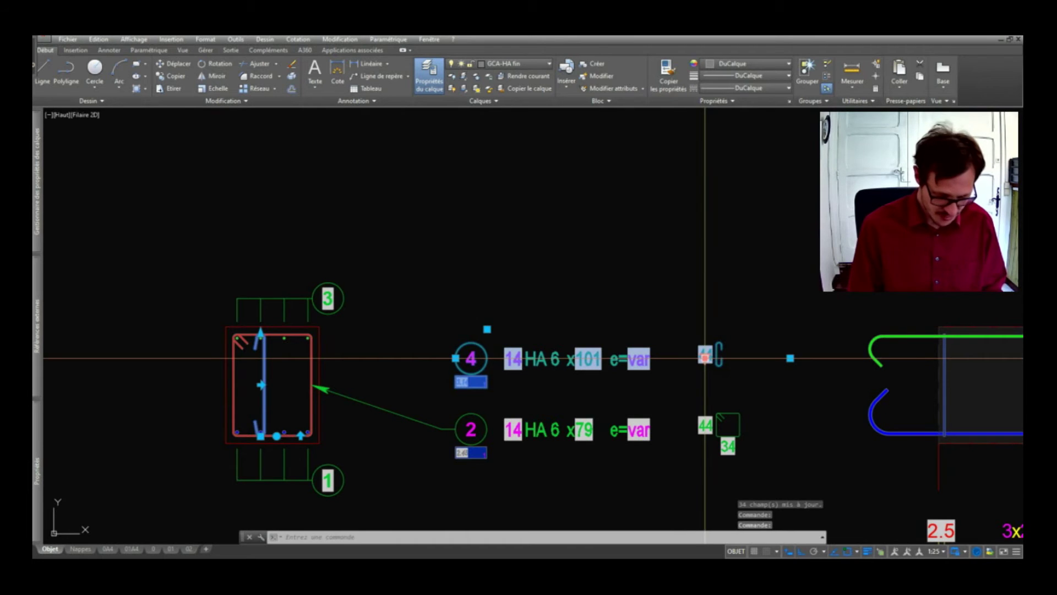
key("Escape")
- Refresh the fields again so label 4 reads 14 HA 6 x60
key("Return")
left_click(697, 326)
left_click(473, 462)
key("Return")
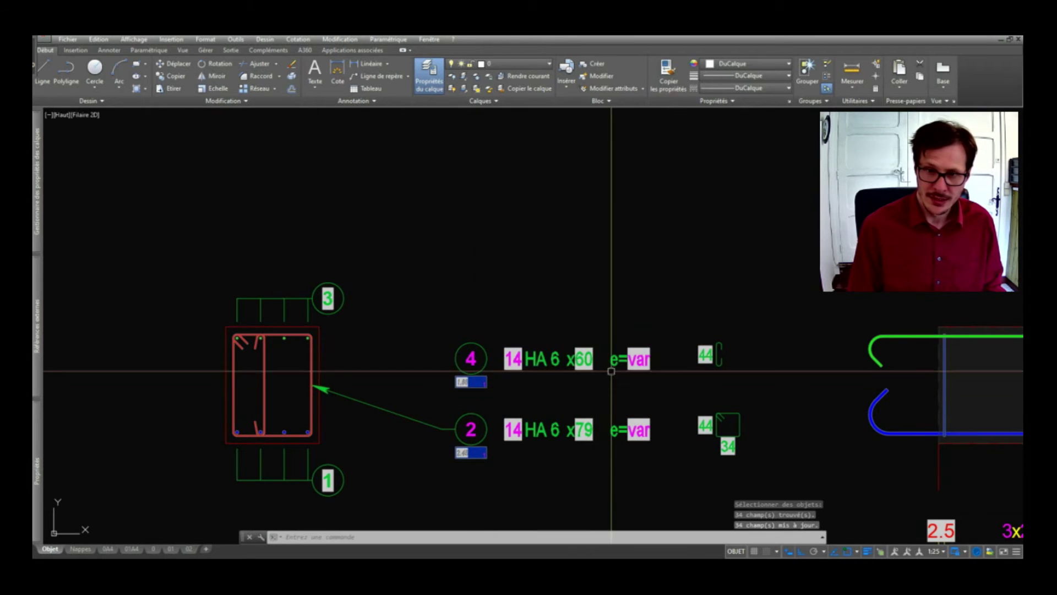
key("Return")
left_click(607, 326)
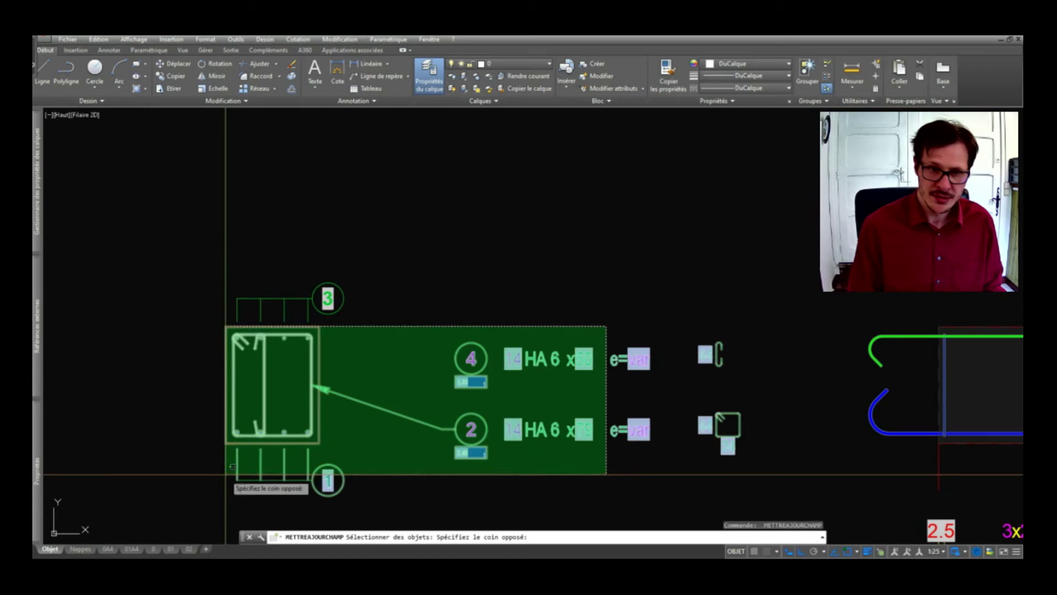
- Finish the field refresh and recentre the view on the column section
left_click(227, 495)
key("Return")
middle_click_drag(579, 430, 666, 420)
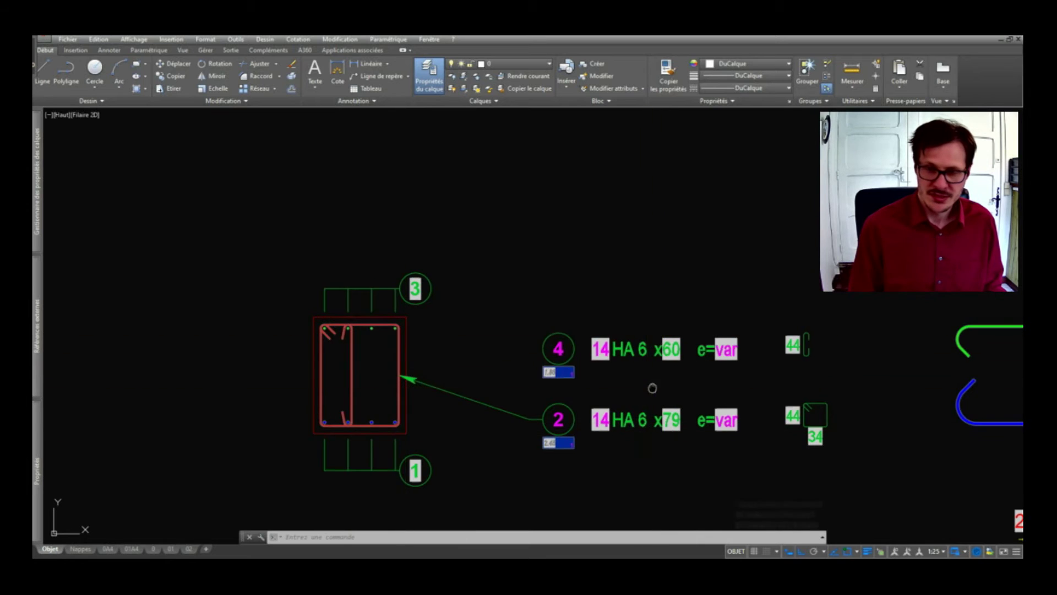
middle_click_drag(677, 362, 649, 329)
- Copy the leader of label 2 onto circle 4
left_click(484, 380)
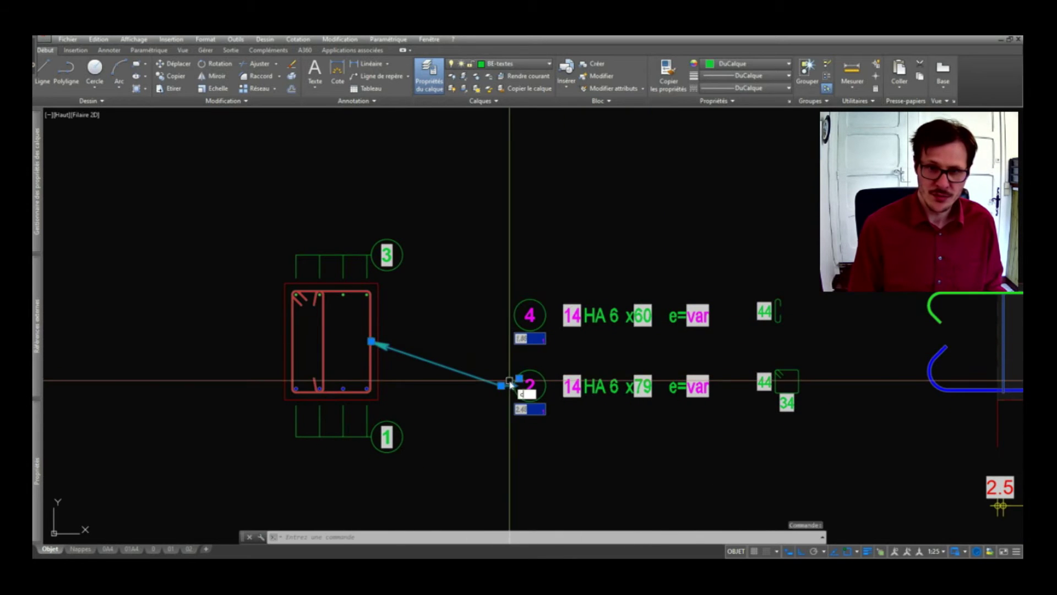
type("co")
key("Return")
scroll(514, 383, "up", 2)
left_click(514, 385)
left_click(516, 257)
key("Escape")
- Reattach the copied leader to the section's inner bar and zoom out
scroll(496, 270, "down", 2)
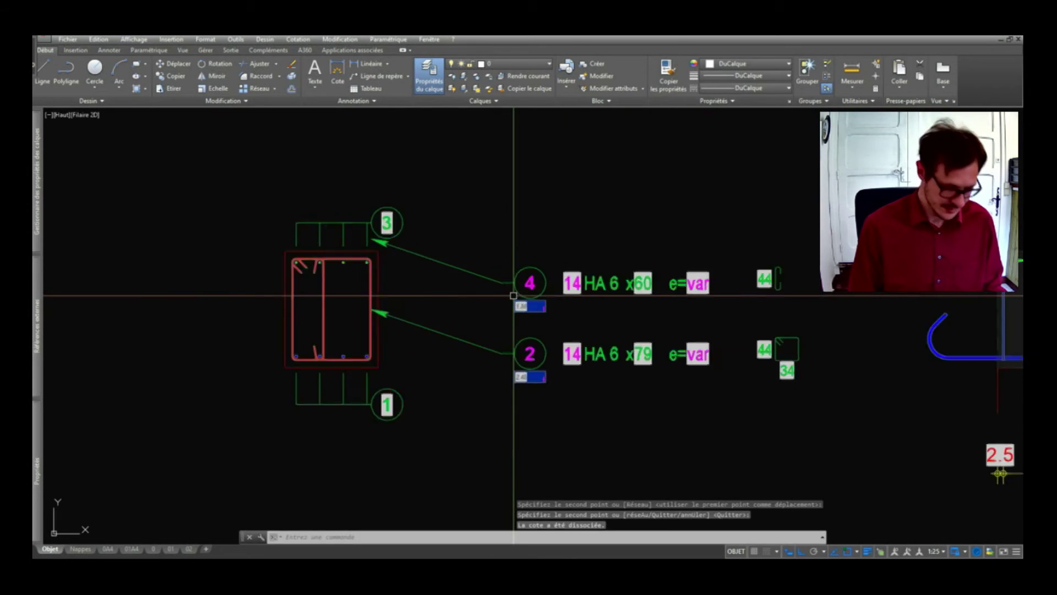
scroll(462, 275, "down", 2)
scroll(418, 286, "up", 3)
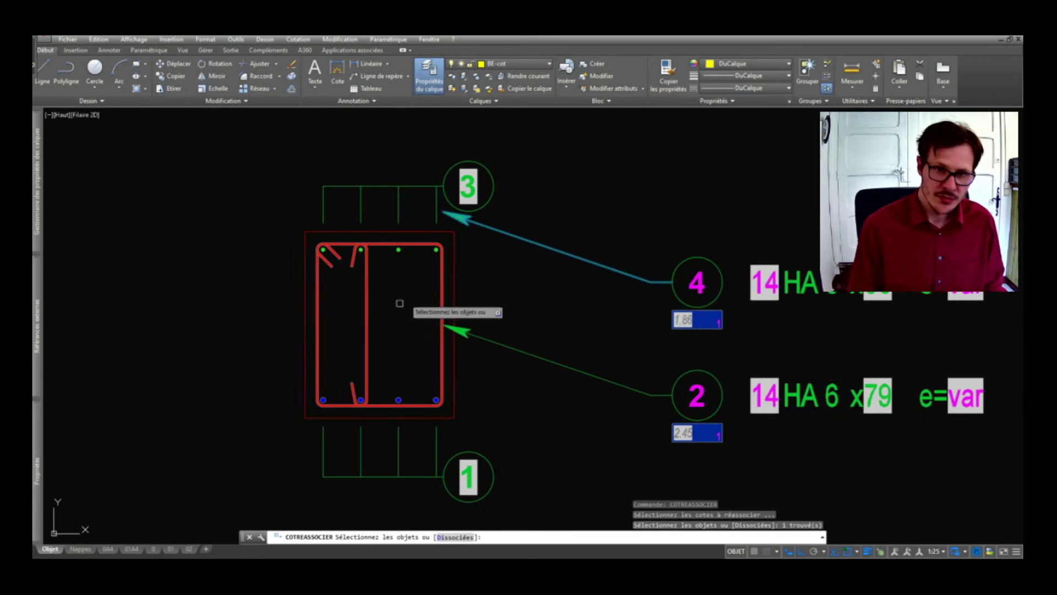
key("Return")
left_click(367, 322)
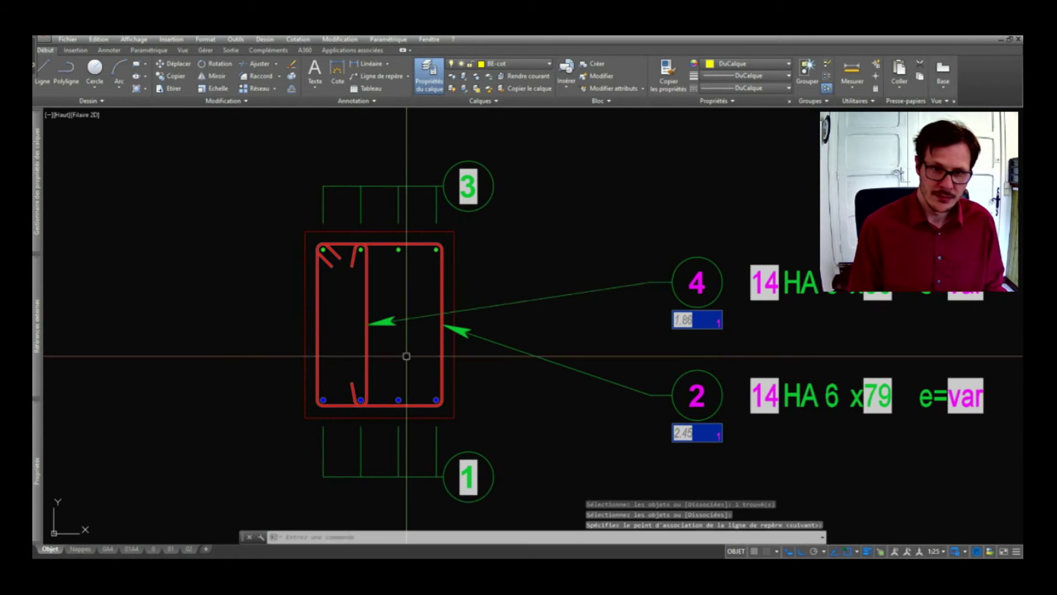
scroll(446, 289, "down", 3)
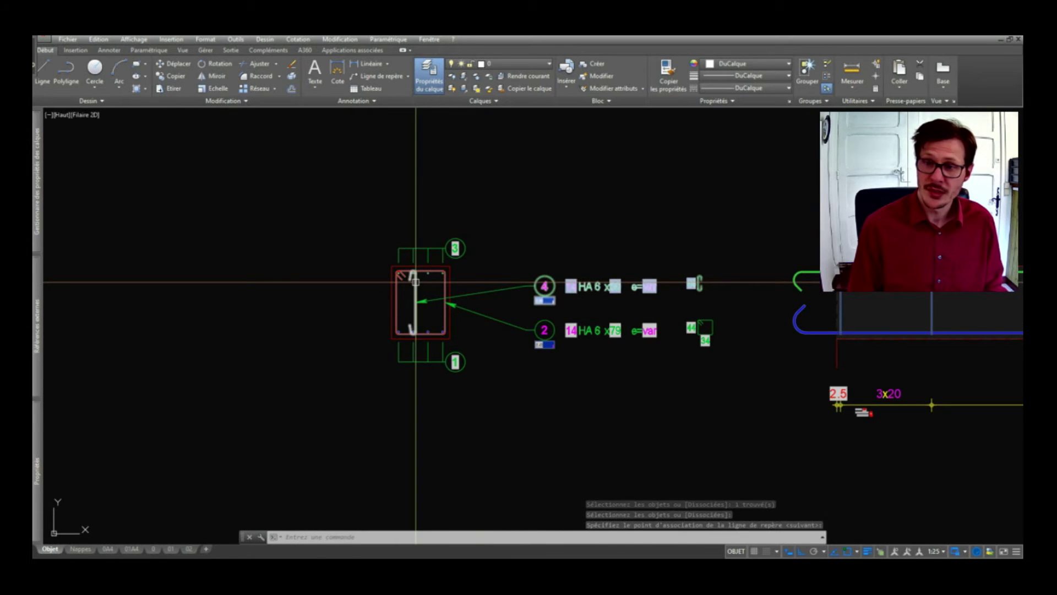
scroll(416, 282, "down", 3)
- Copy the transverse bar symbol from the legend as a standard bar without label
scroll(283, 295, "up", 1)
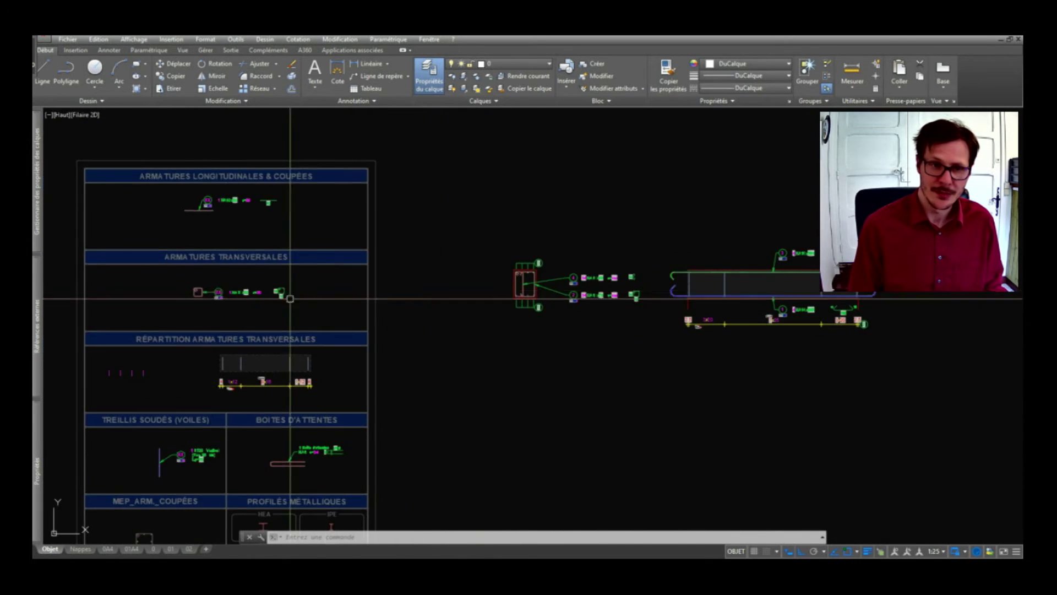
left_click(507, 319)
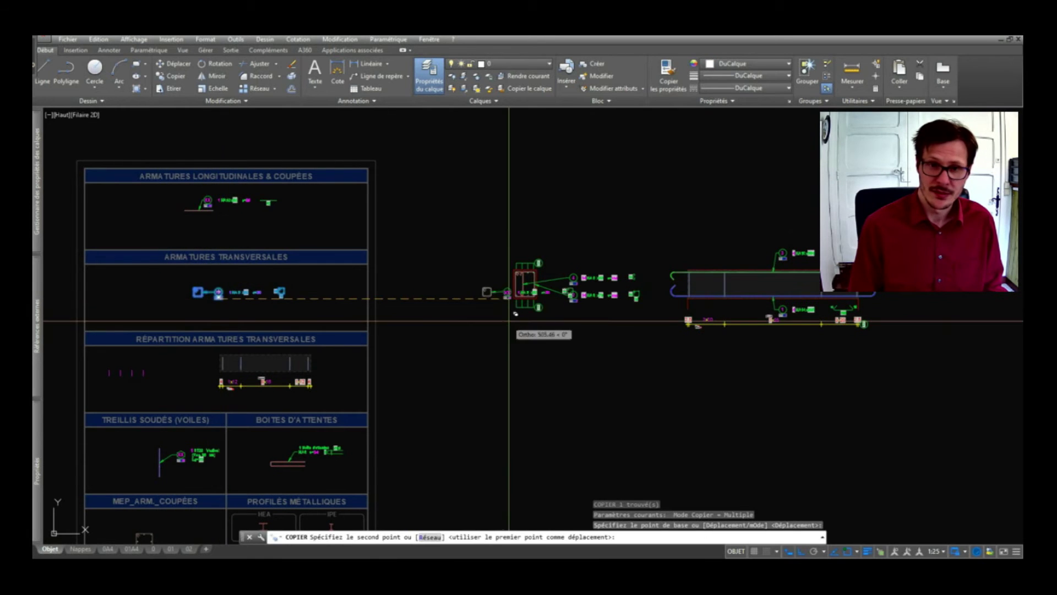
left_click(506, 308)
scroll(506, 295, "up", 2)
key("d")
key("space")
left_click(500, 294)
left_click(402, 294)
left_click(241, 256)
right_click(238, 255)
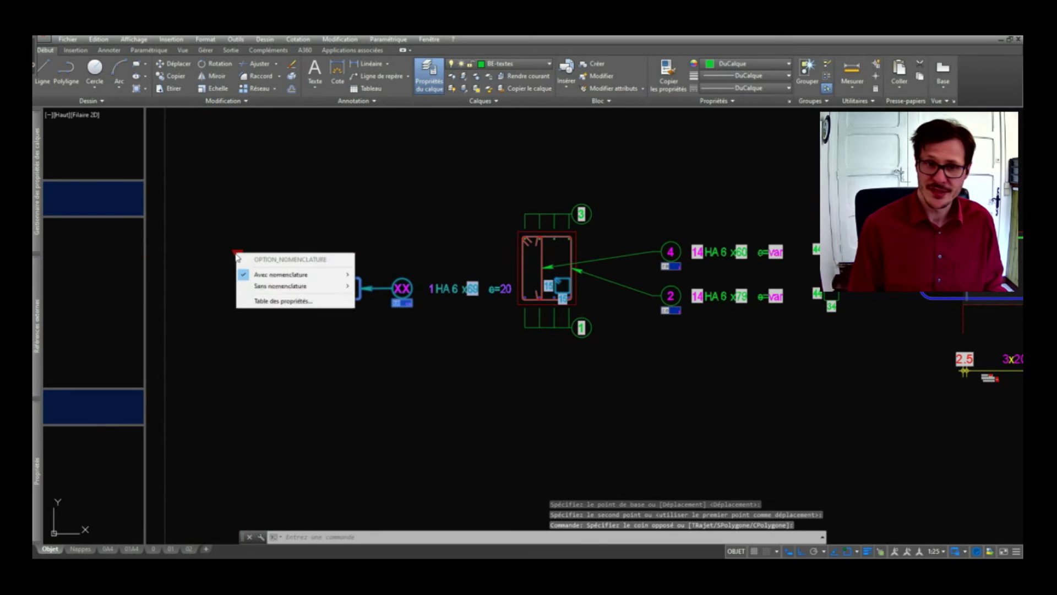
left_click(420, 306)
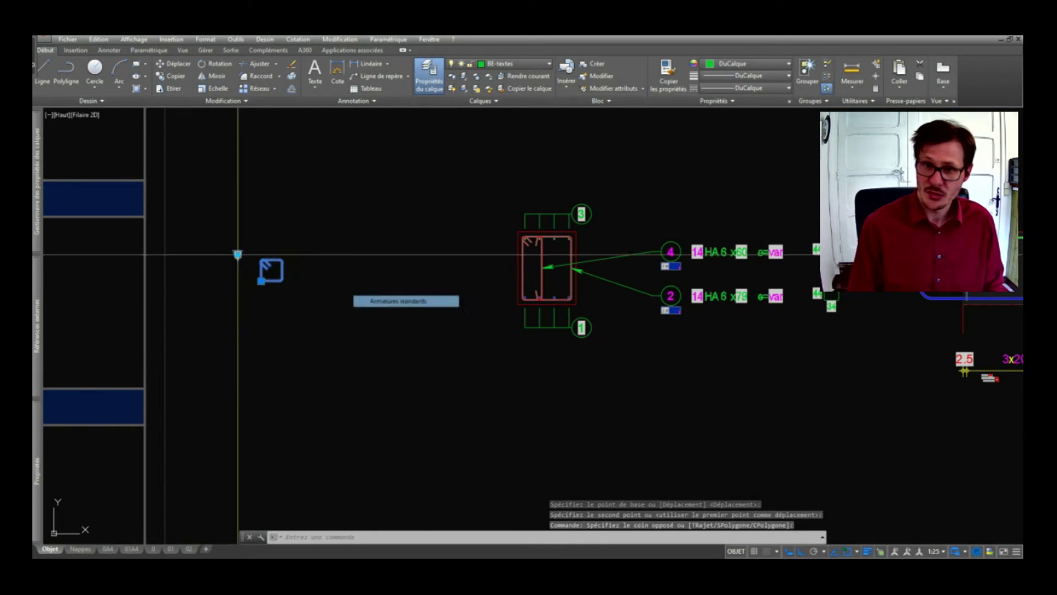
- Explode the copy and make it a 6 mm bar of length 44
type("de")
key("Return")
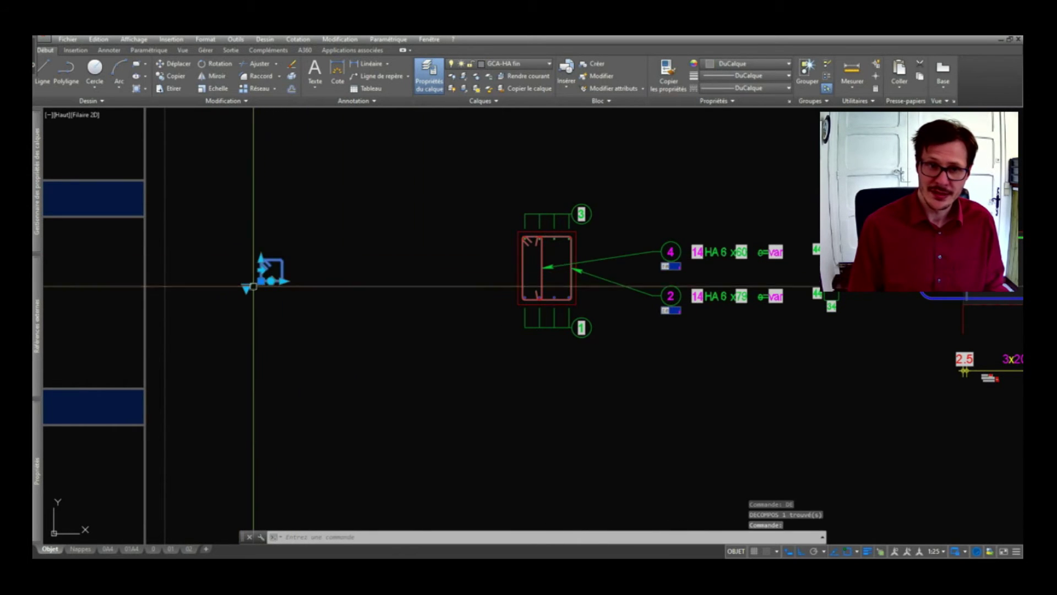
left_click(248, 289)
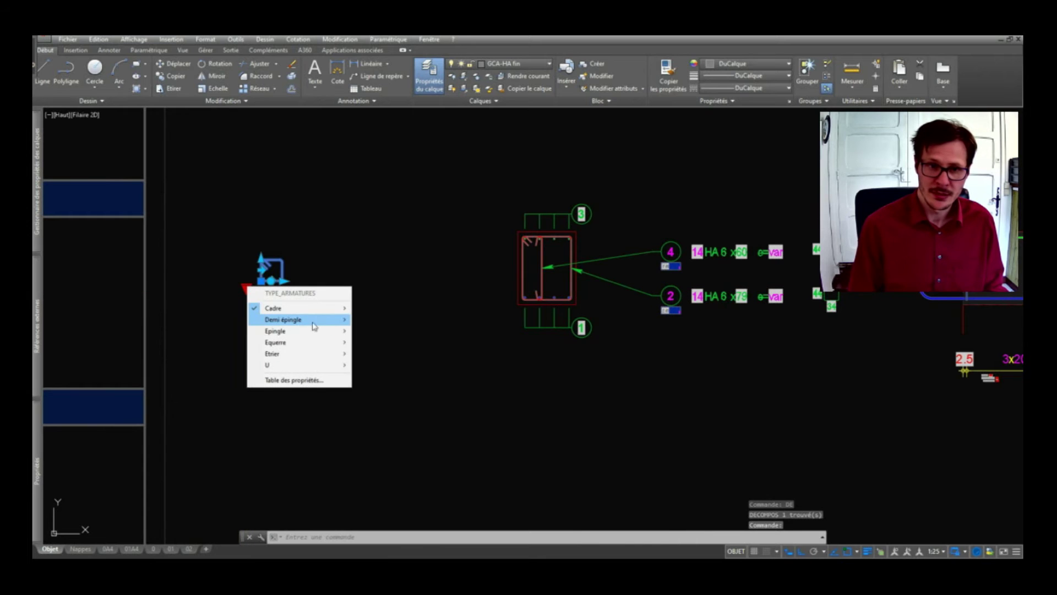
left_click(393, 345)
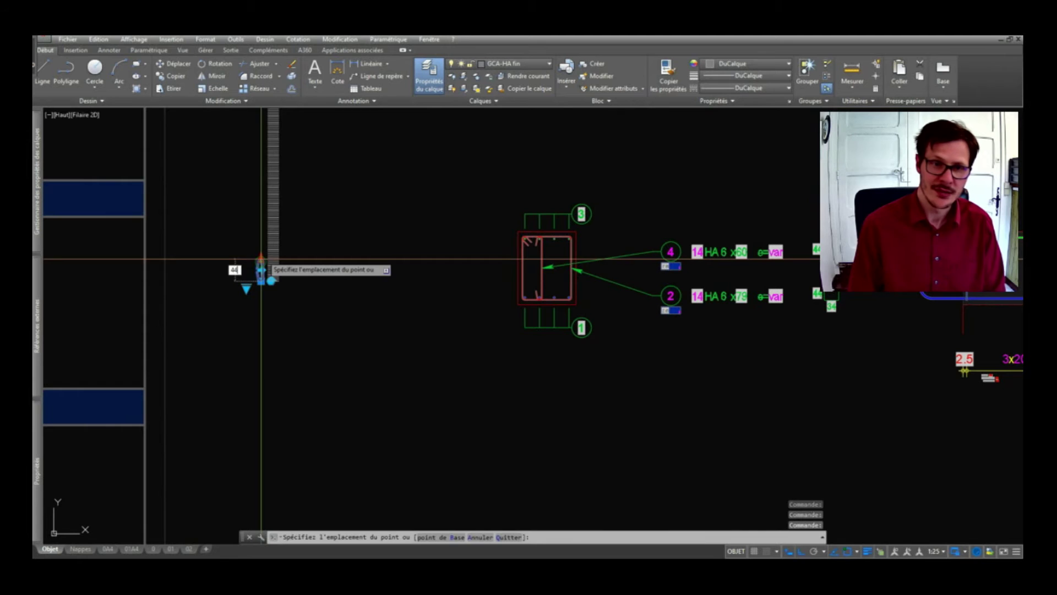
key("Return")
- Stretch the bar into place in the right half of the column section
left_click(261, 281)
scroll(557, 297, "up", 10)
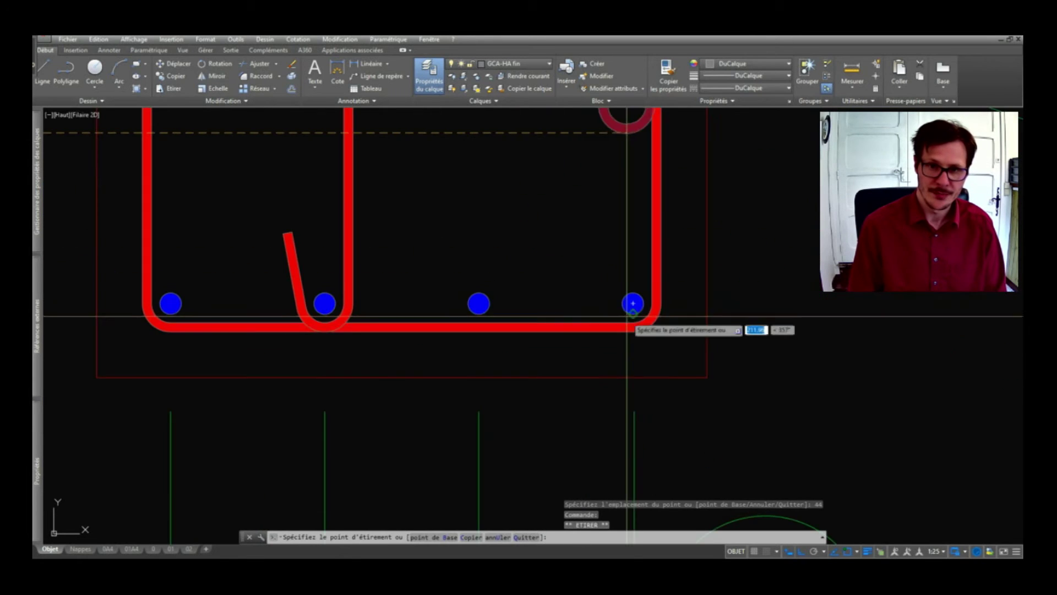
left_click(479, 301)
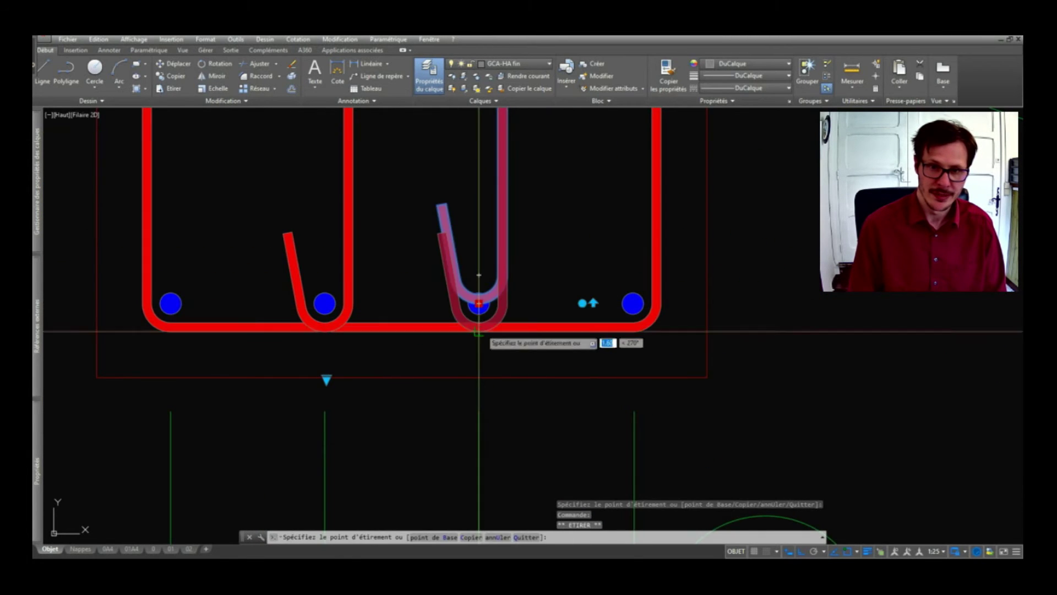
left_click(479, 300)
scroll(498, 314, "down", 4)
left_click(497, 314)
scroll(498, 314, "up", 2)
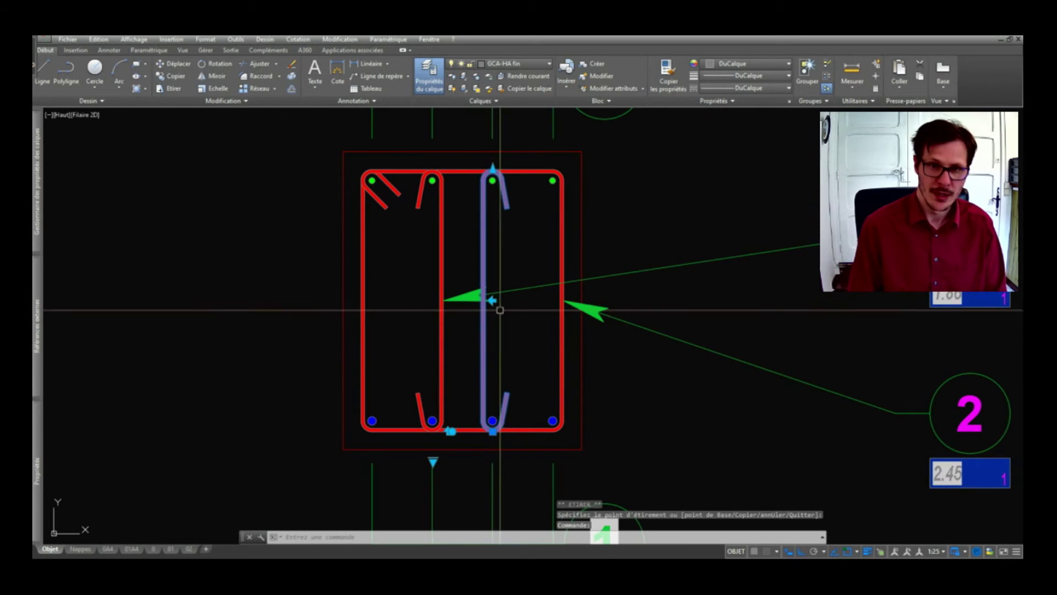
key("Escape")
key("Escape")
scroll(449, 297, "down", 4)
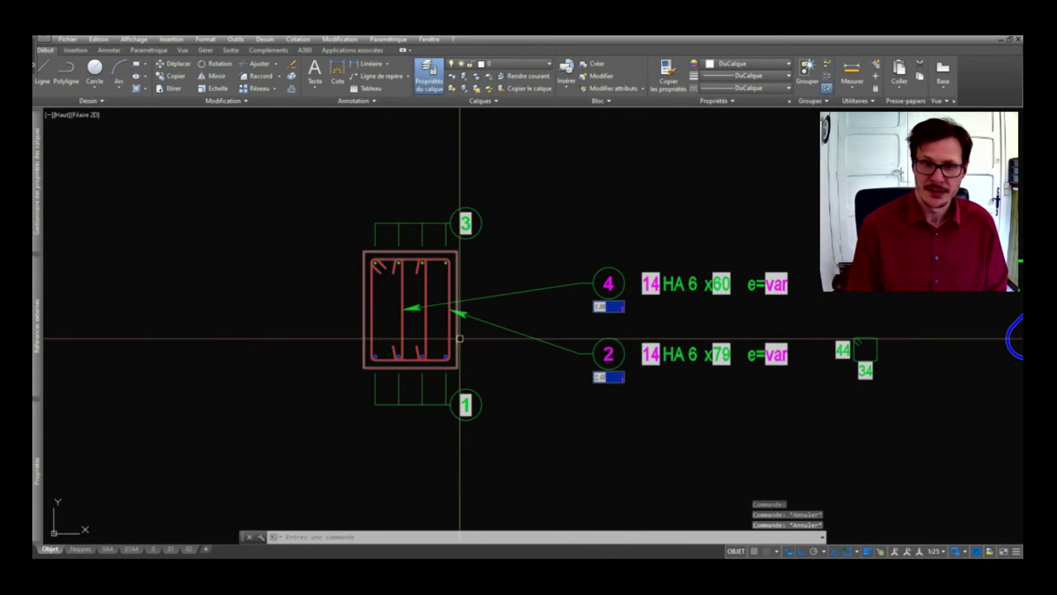
- Change the bar count on label 4 to 2*14
key("Escape")
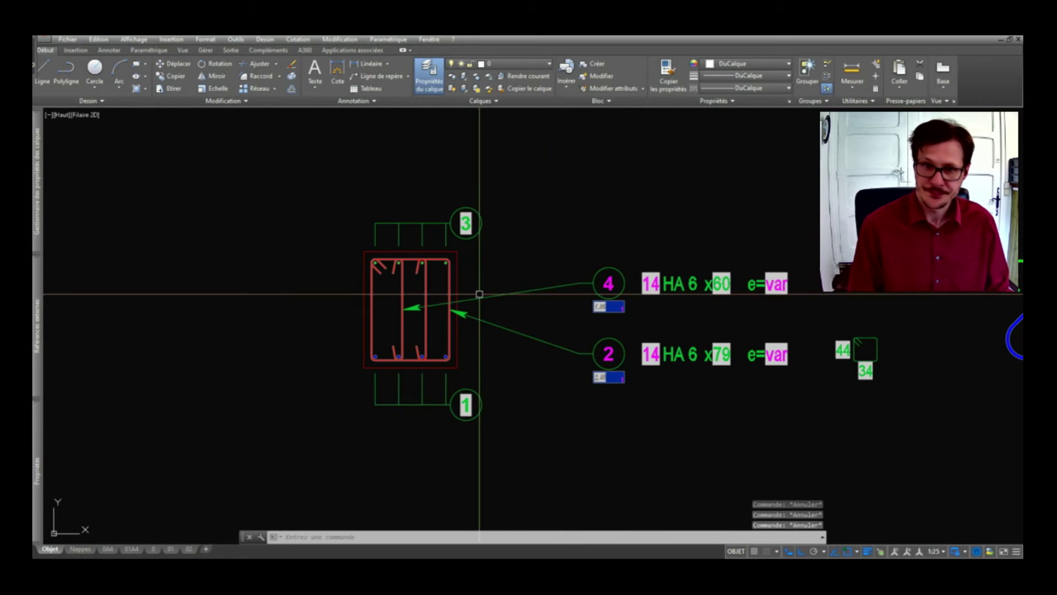
left_click(405, 281)
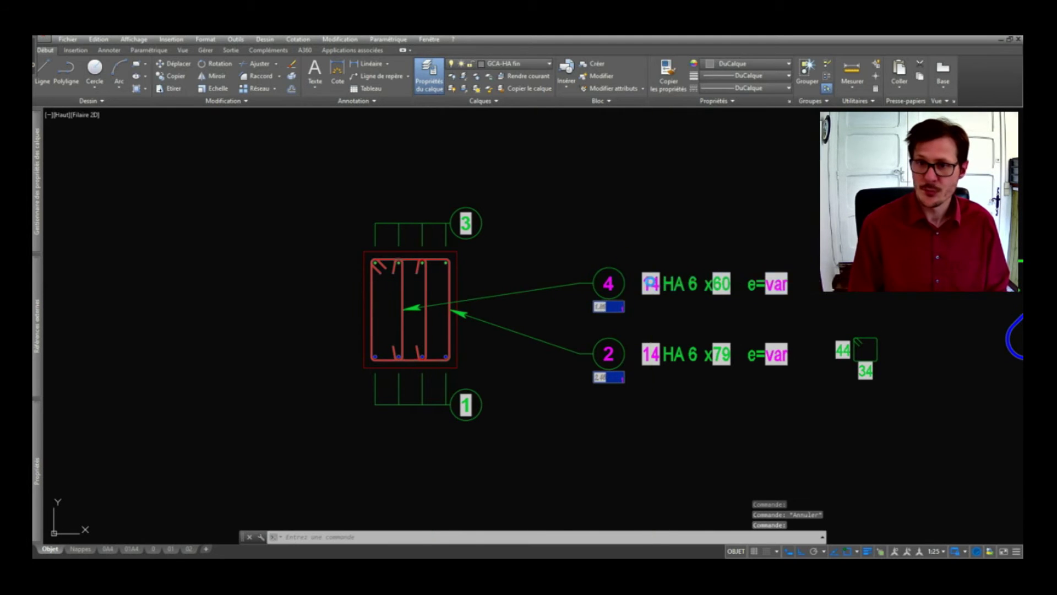
double_click(650, 284)
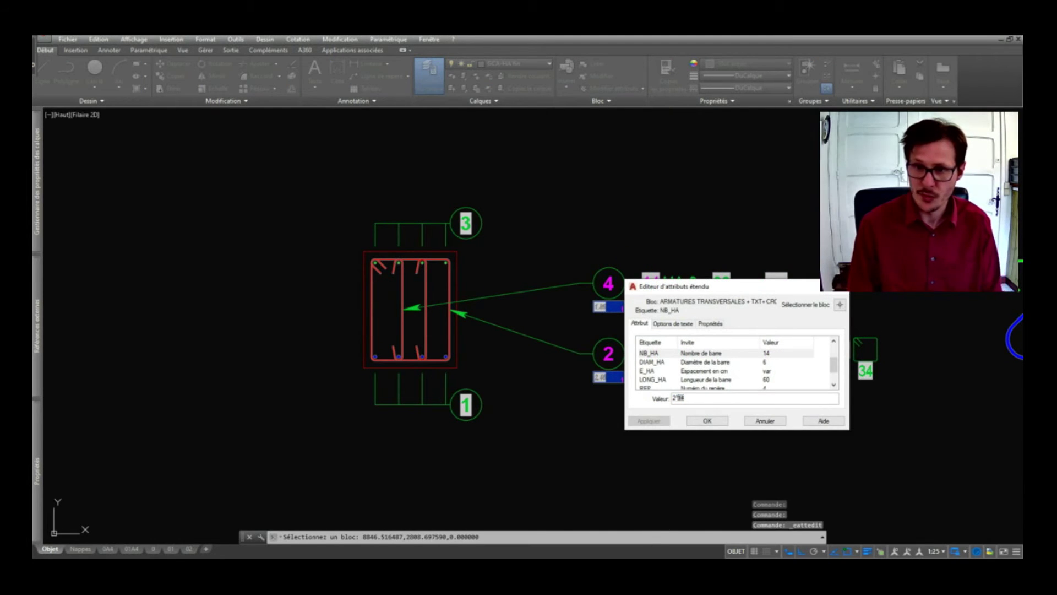
left_click(708, 422)
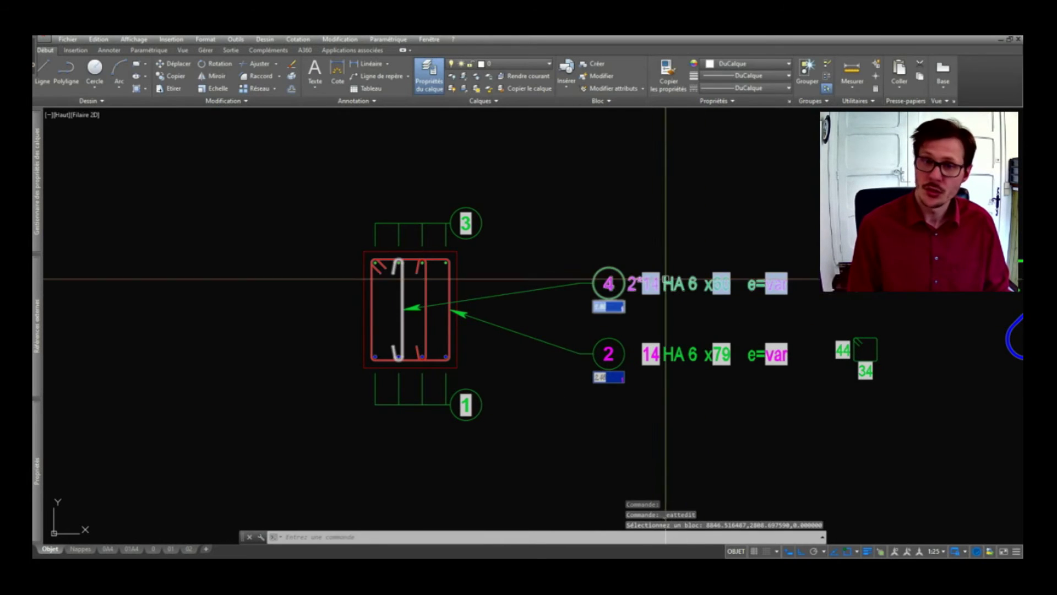
- Refresh the length field of label 4 with METTREAJOURCHAMP
type("treajourchamp")
key("Return")
scroll(662, 282, "up", 5)
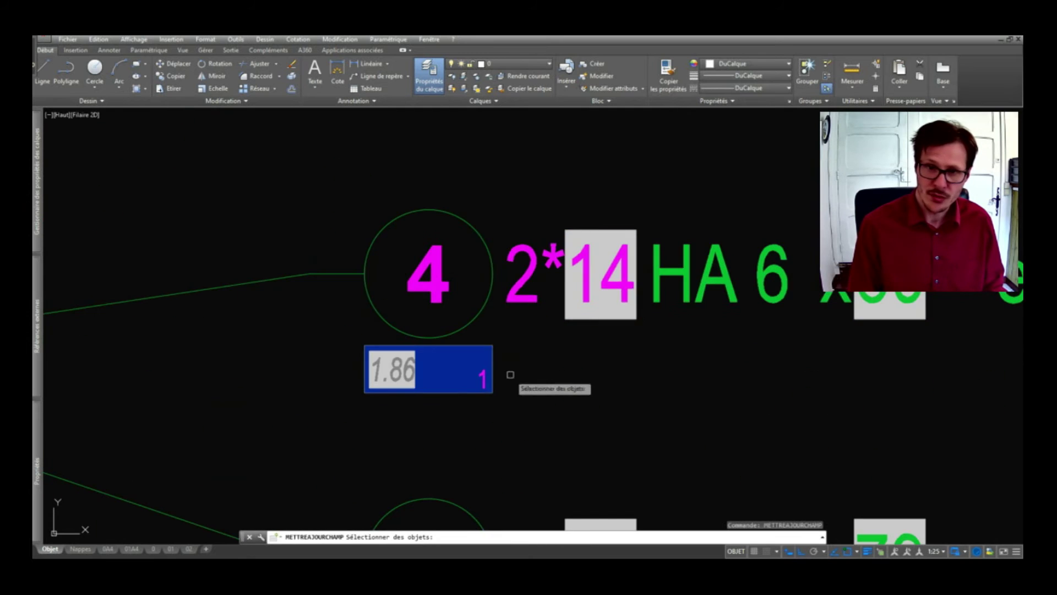
left_click(515, 375)
left_click(487, 407)
left_click(555, 359)
left_click(373, 448)
key("Return")
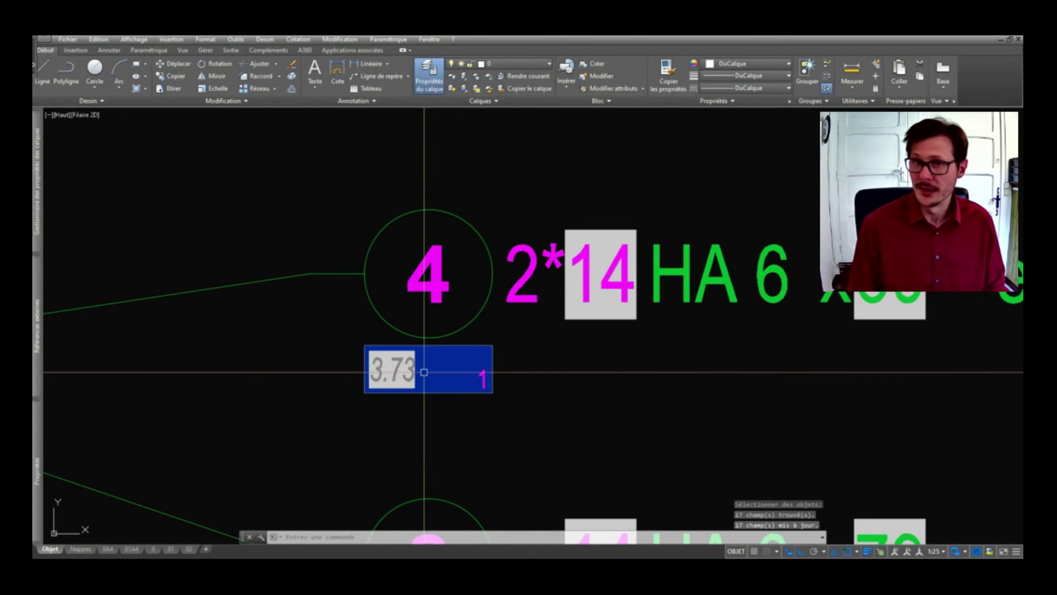
scroll(771, 324, "down", 5)
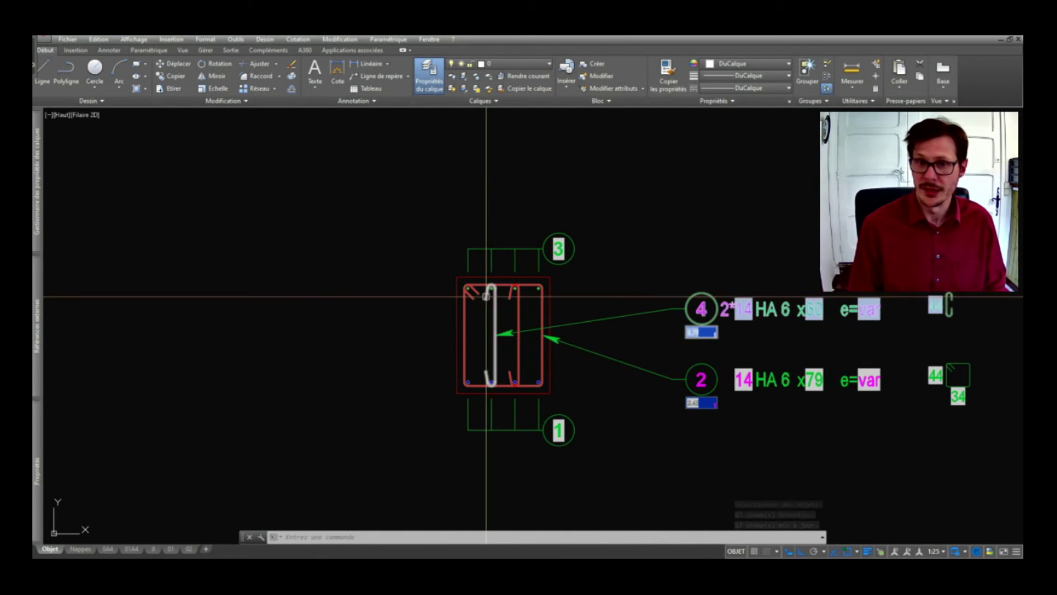
- Select the middle tie bar to check it, then deselect it and zoom out
left_click(494, 303)
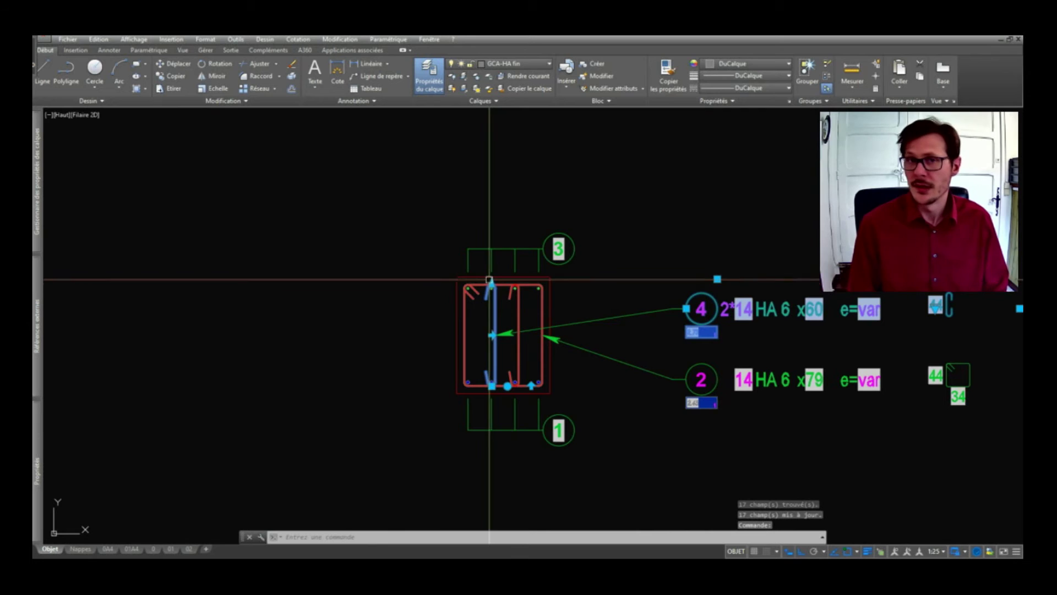
middle_click_drag(911, 318, 870, 319)
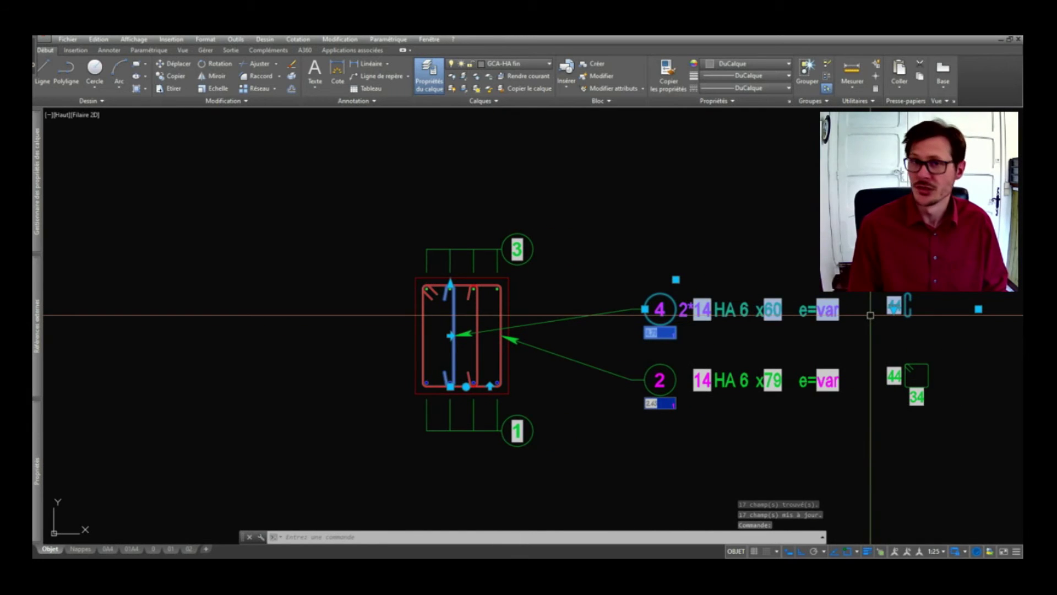
key("Escape")
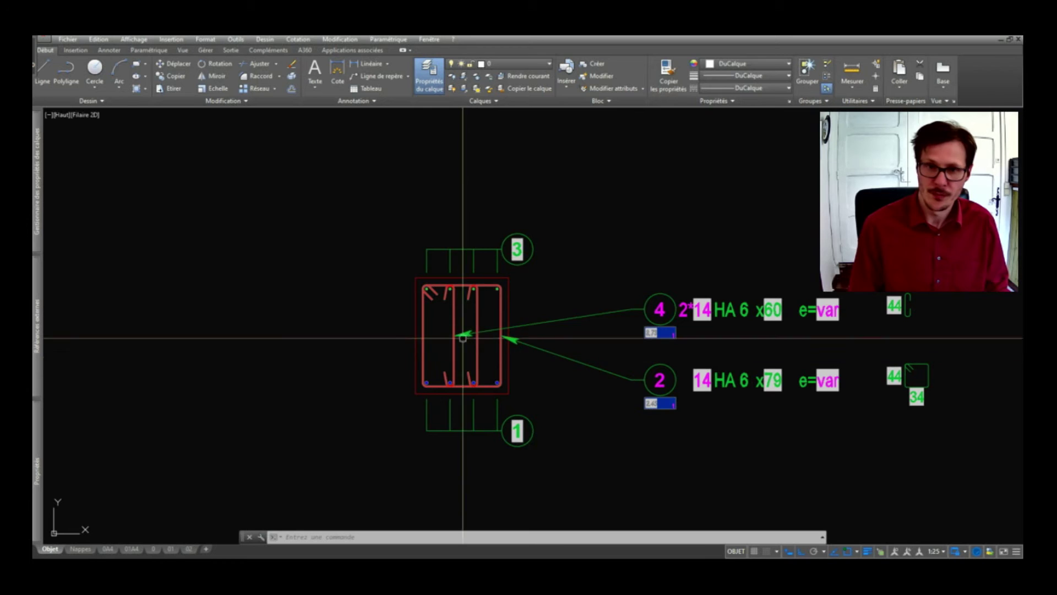
scroll(496, 325, "down", 2)
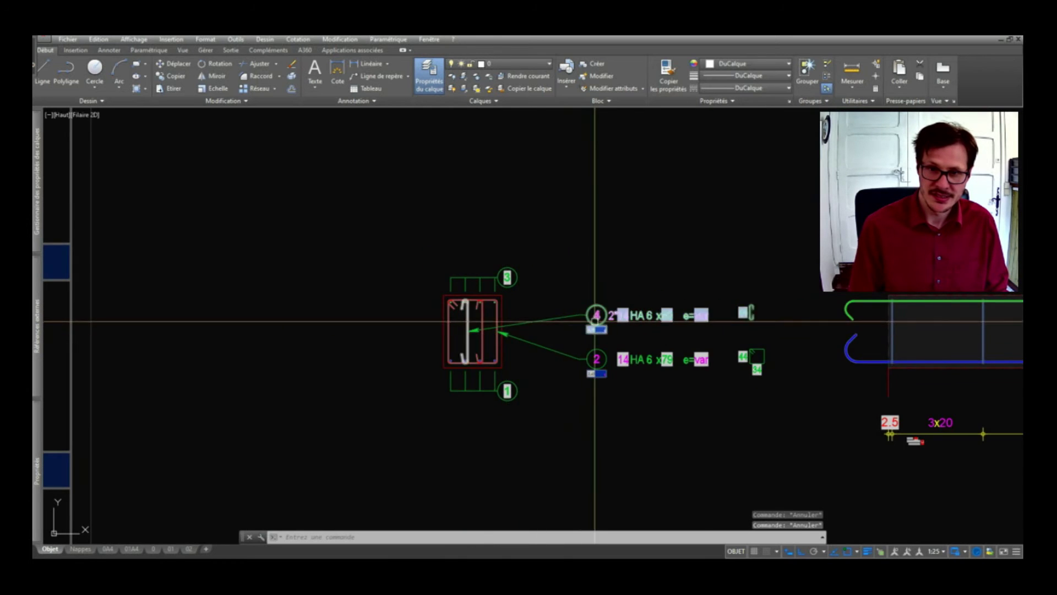
- Copy the POUTRE title and Armatures schedule block from the library beside the beam
scroll(595, 322, "down", 3)
scroll(618, 312, "down", 2)
middle_click_drag(390, 317, 656, 305)
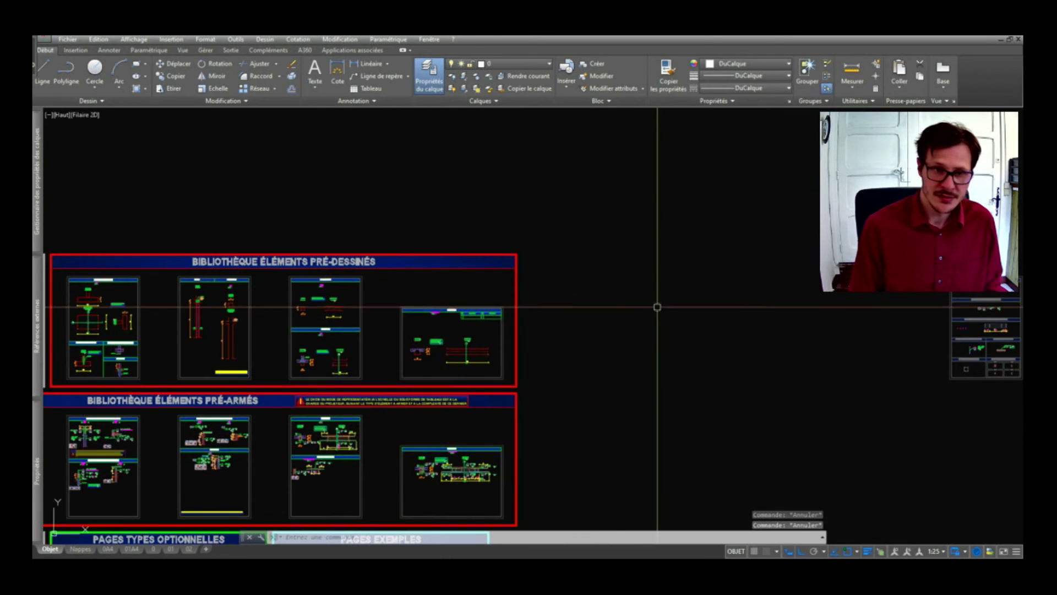
middle_click_drag(387, 298, 652, 275)
scroll(325, 281, "down", 2)
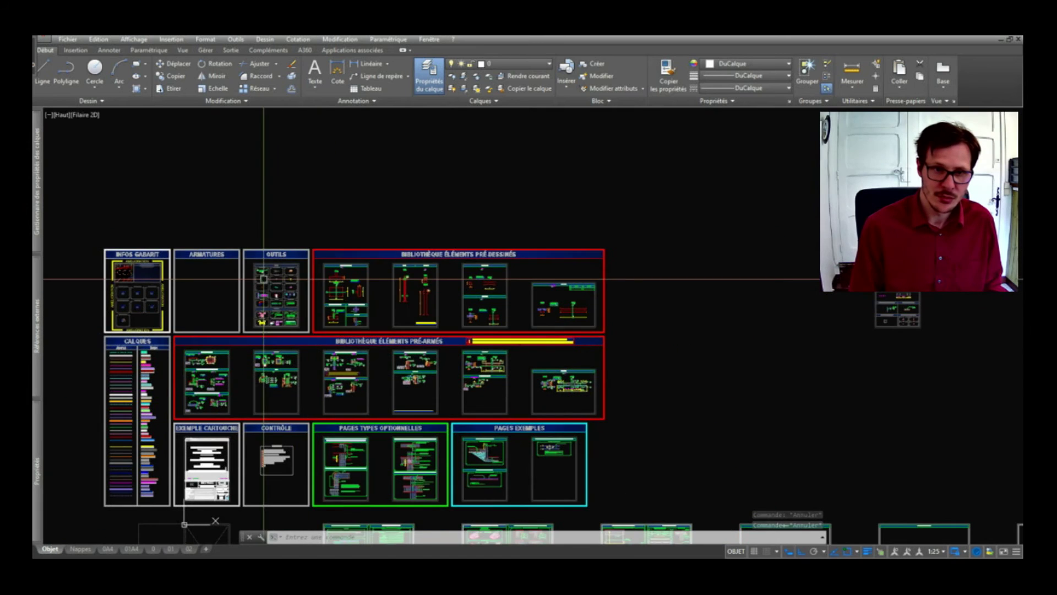
scroll(274, 335, "up", 4)
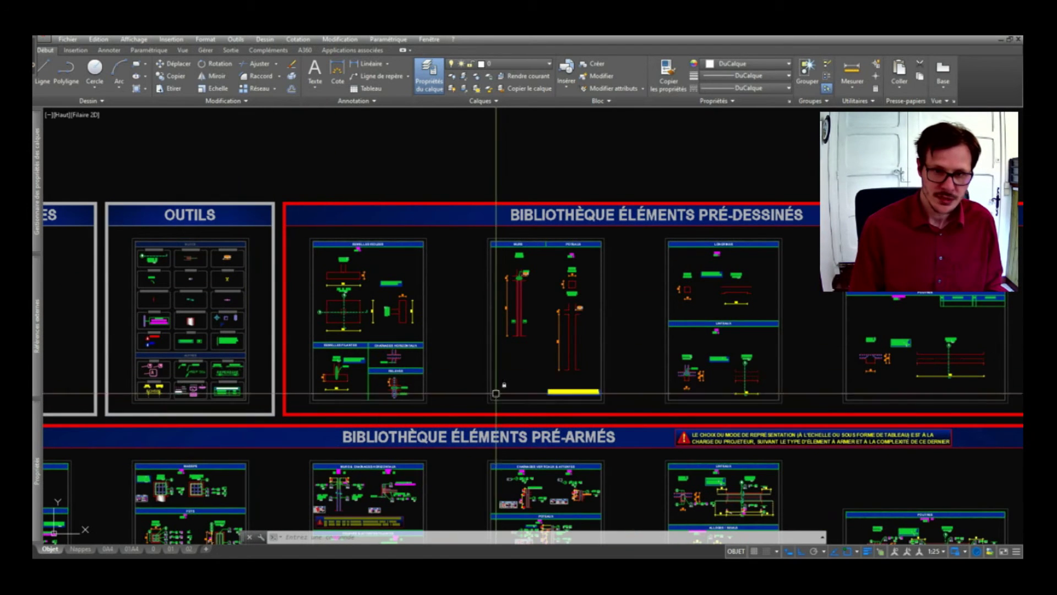
scroll(850, 349, "down", 3)
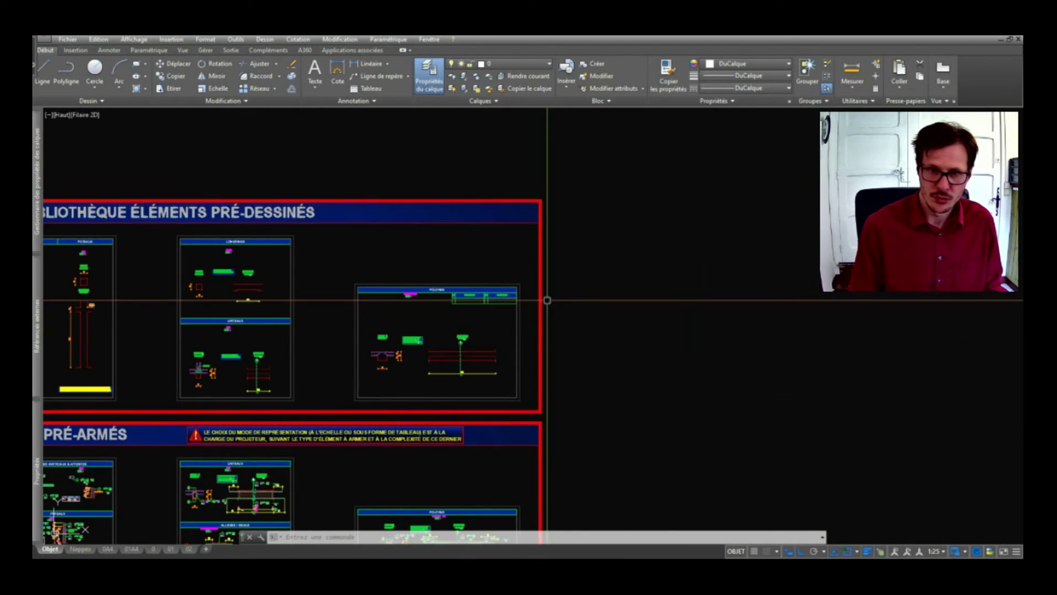
left_click(466, 301)
type("co")
key("Return")
scroll(481, 306, "down", 2)
scroll(481, 306, "up", 2)
scroll(732, 383, "up", 2)
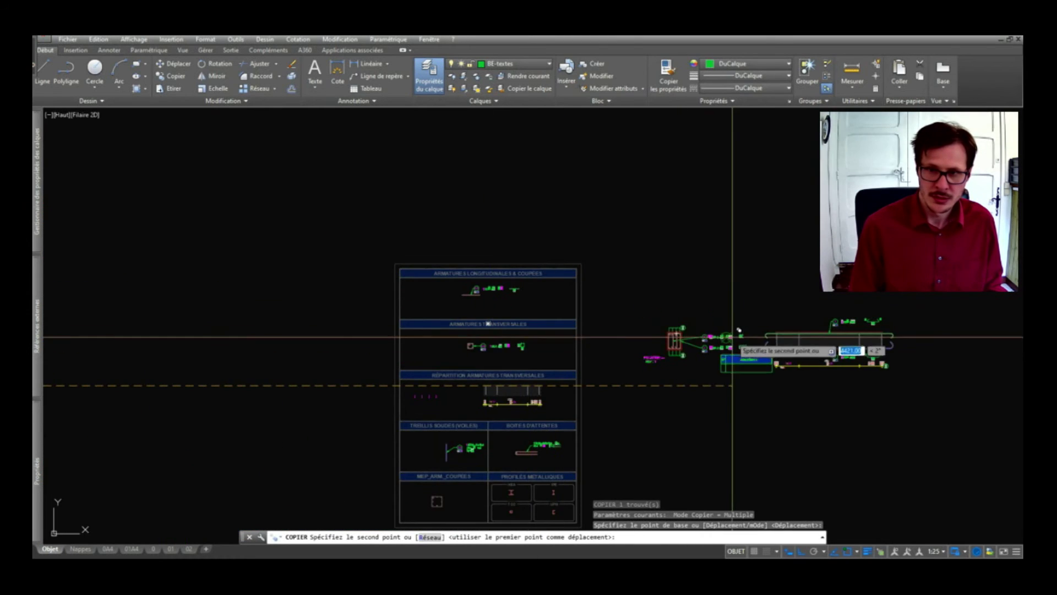
middle_click_drag(733, 383, 609, 402)
left_click(588, 396)
key("Escape")
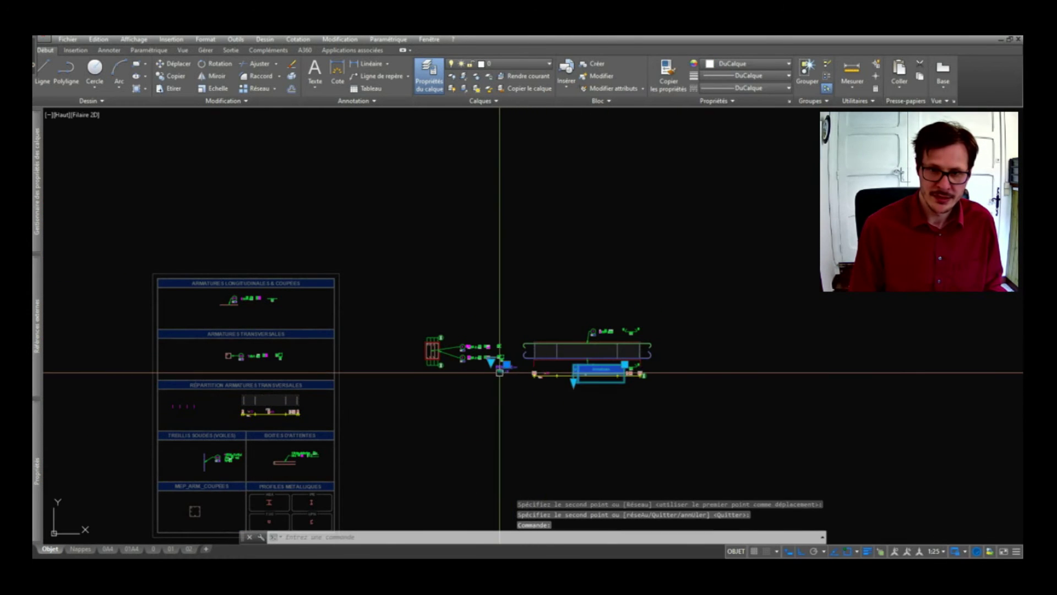
- Move the copied schedule block higher up
type("d")
key("Return")
left_click(515, 354)
left_click(528, 295)
scroll(528, 295, "up", 3)
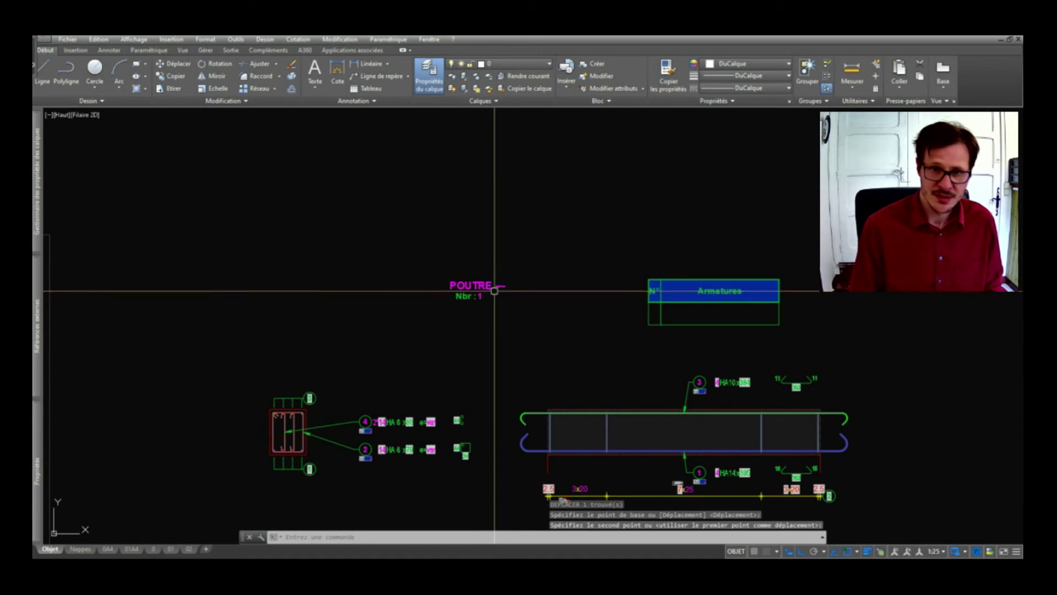
- Set the title's beam number to 01, making it POUTRE 01
double_click(473, 286)
type("01")
left_click(707, 421)
- Raise the Armatures table and stretch it down to five rows
middle_click_drag(653, 345, 590, 354)
left_click(622, 302)
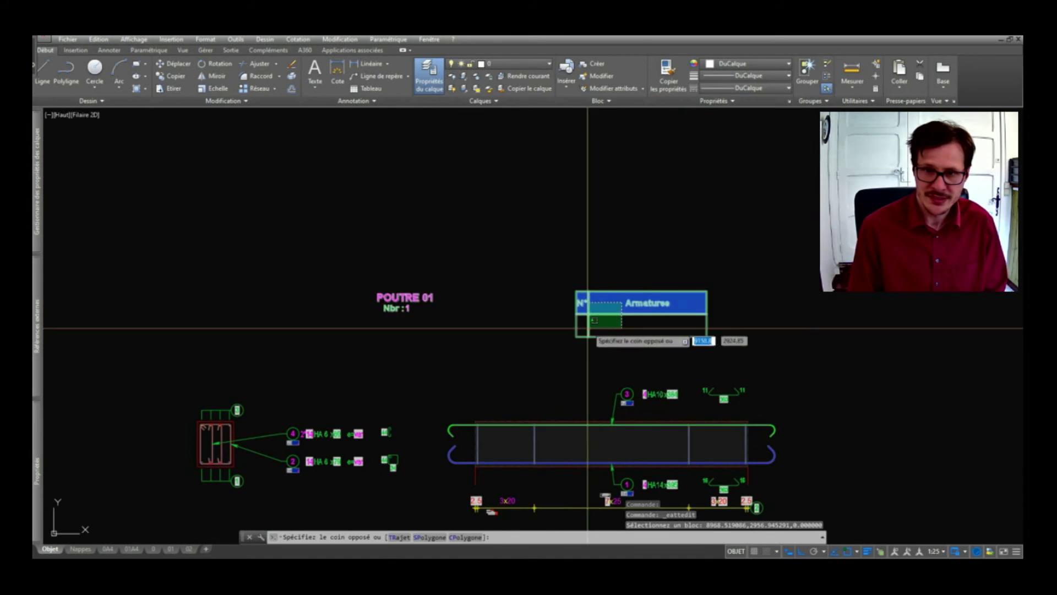
left_click(588, 329)
left_click(707, 291)
left_click(707, 234)
left_click(577, 281)
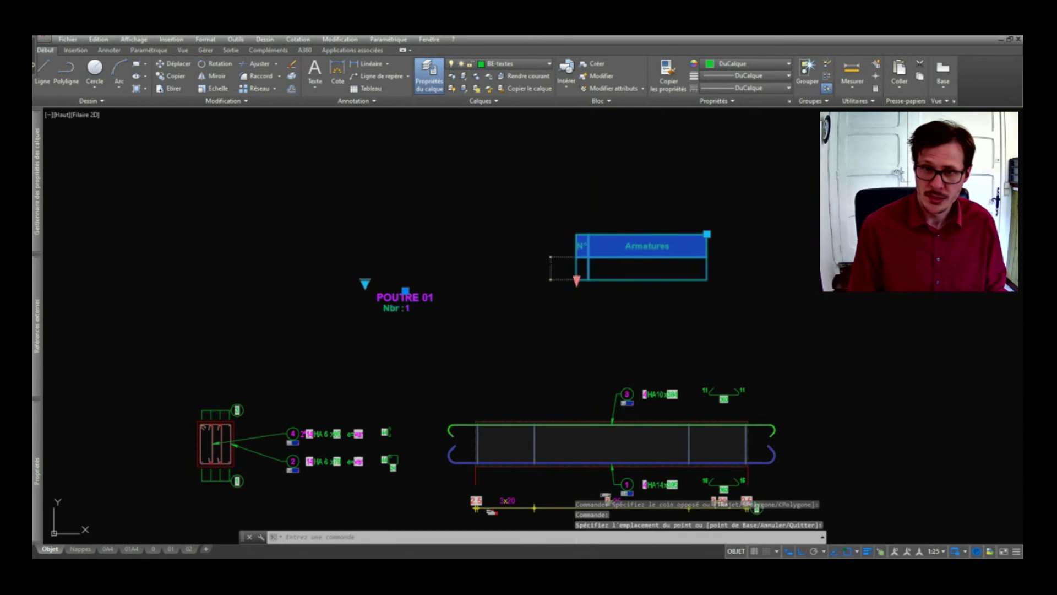
left_click(581, 347)
key("Escape")
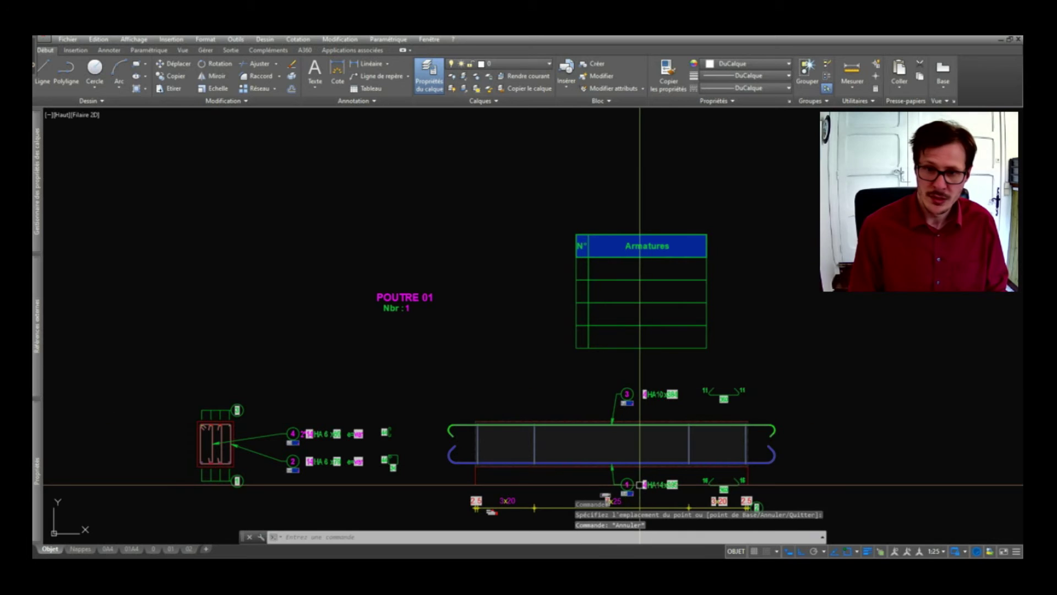
- Move the label for bar 1 (4 HA14 x395) into the table's first row
key("Escape")
left_click(633, 473)
left_click(633, 472)
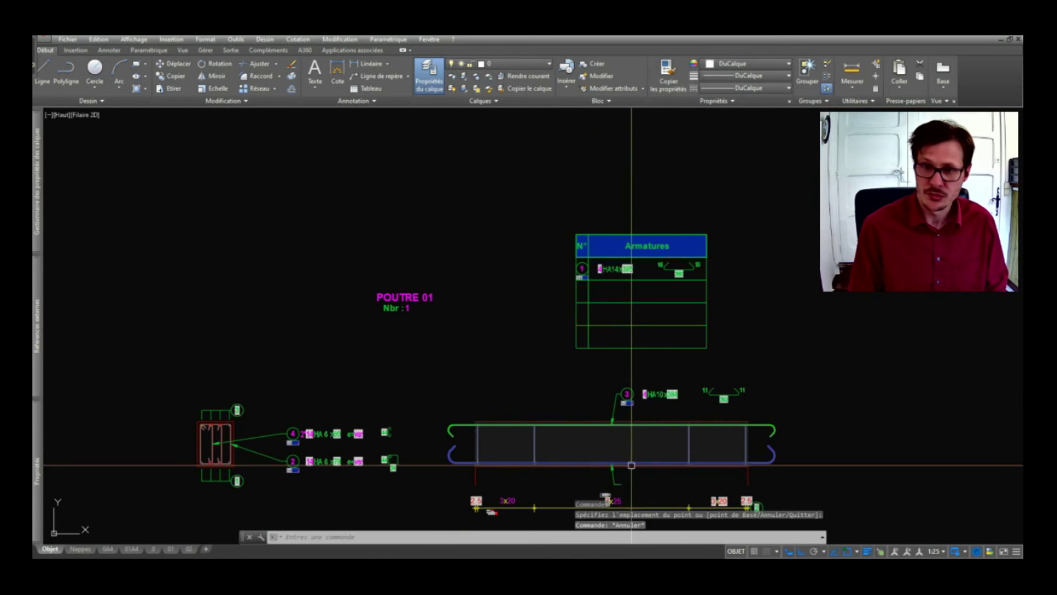
key("Escape")
scroll(643, 236, "up", 5)
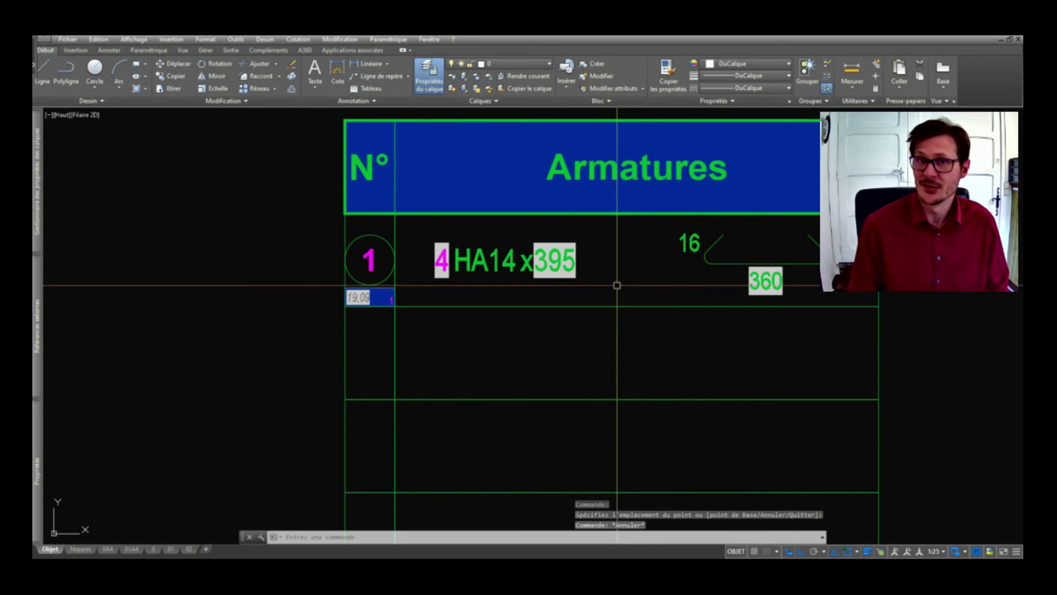
scroll(616, 263, "down", 5)
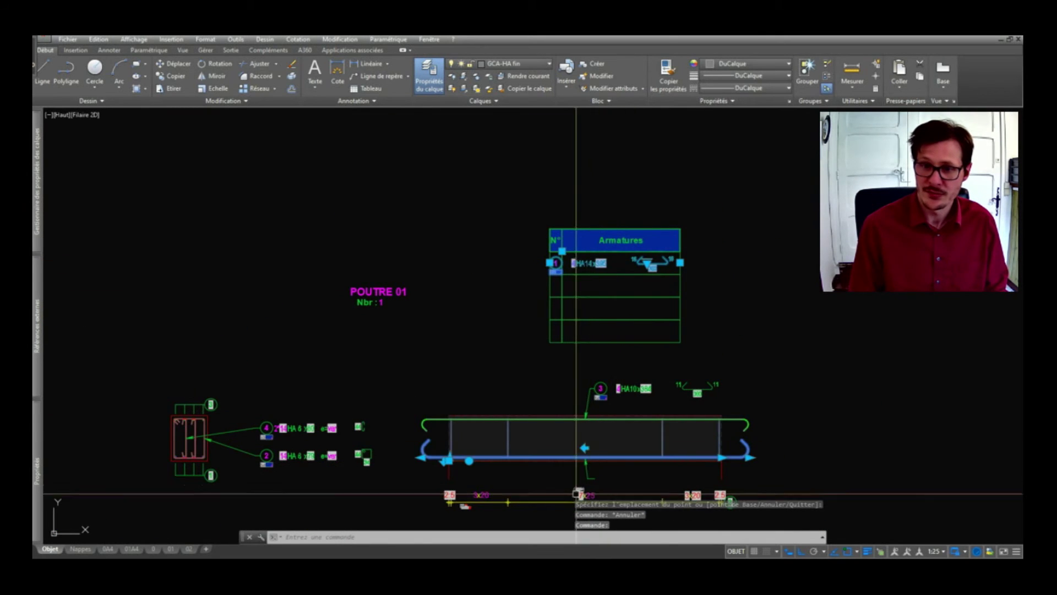
key("Escape")
- Copy the number-1 bubble back below the beam
scroll(211, 444, "up", 2)
scroll(211, 444, "up", 4)
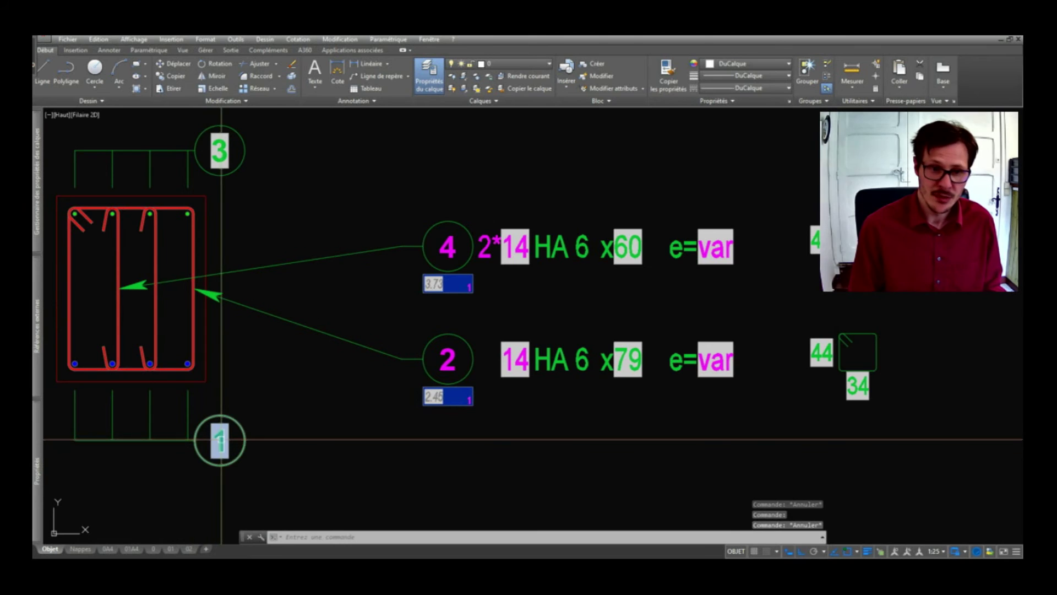
type("co")
key("Return")
left_click(195, 440)
scroll(210, 391, "down", 5)
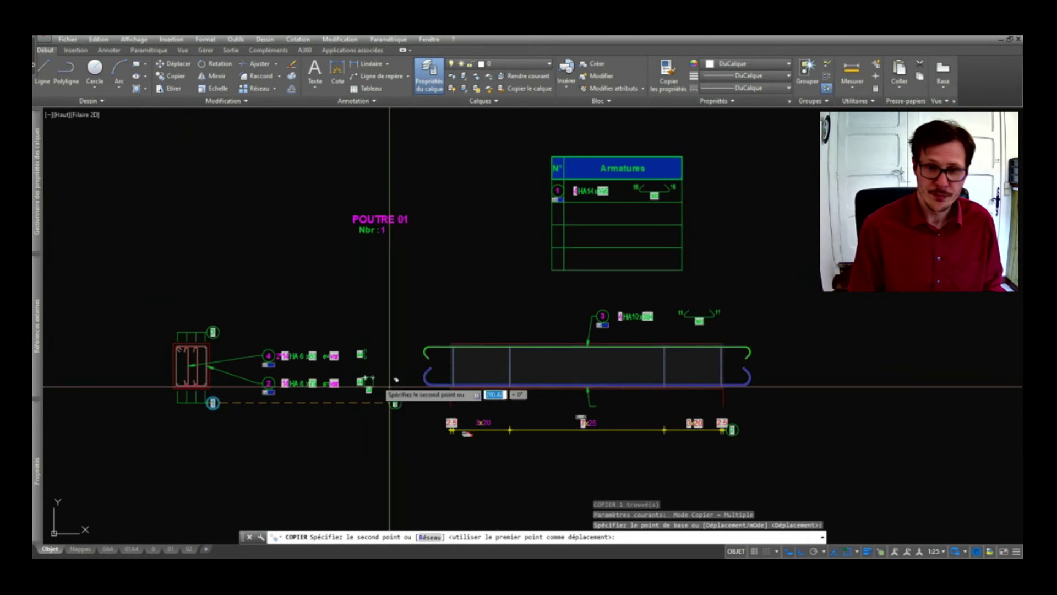
scroll(588, 406, "up", 5)
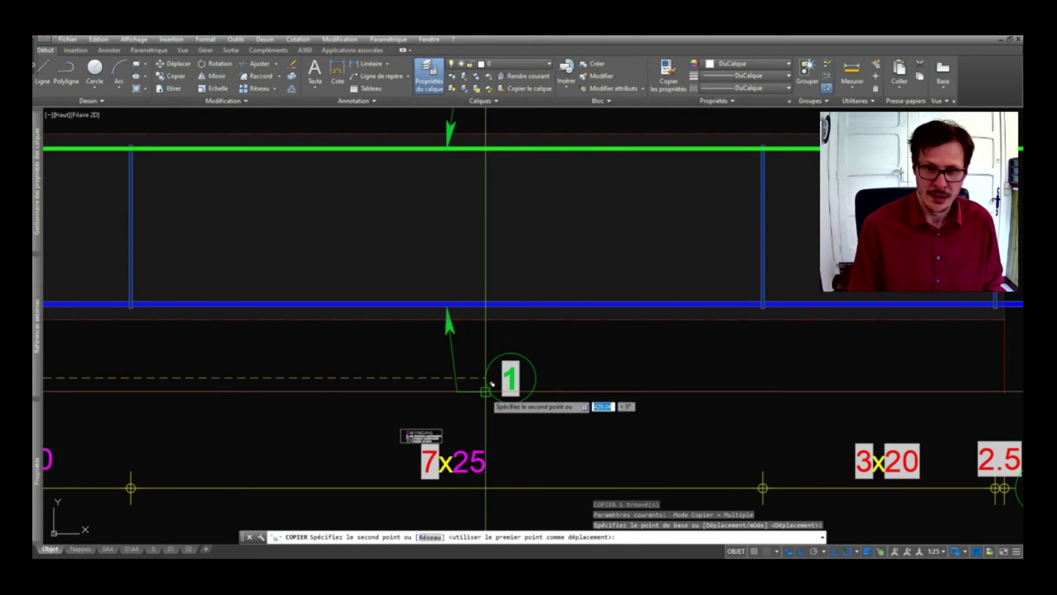
left_click(532, 379)
scroll(532, 379, "down", 5)
key("Escape")
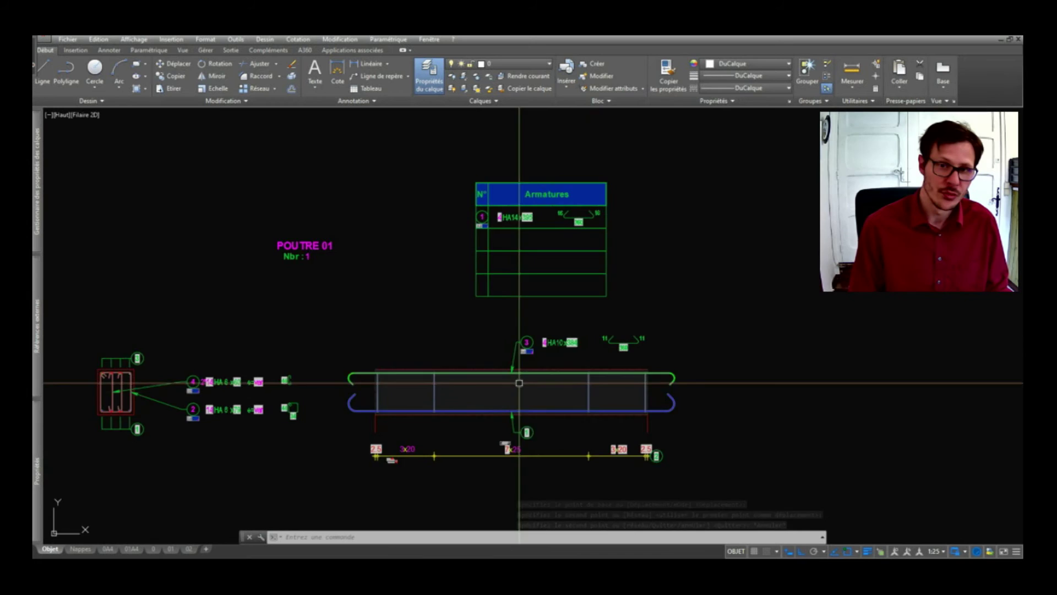
middle_click_drag(519, 385, 578, 388)
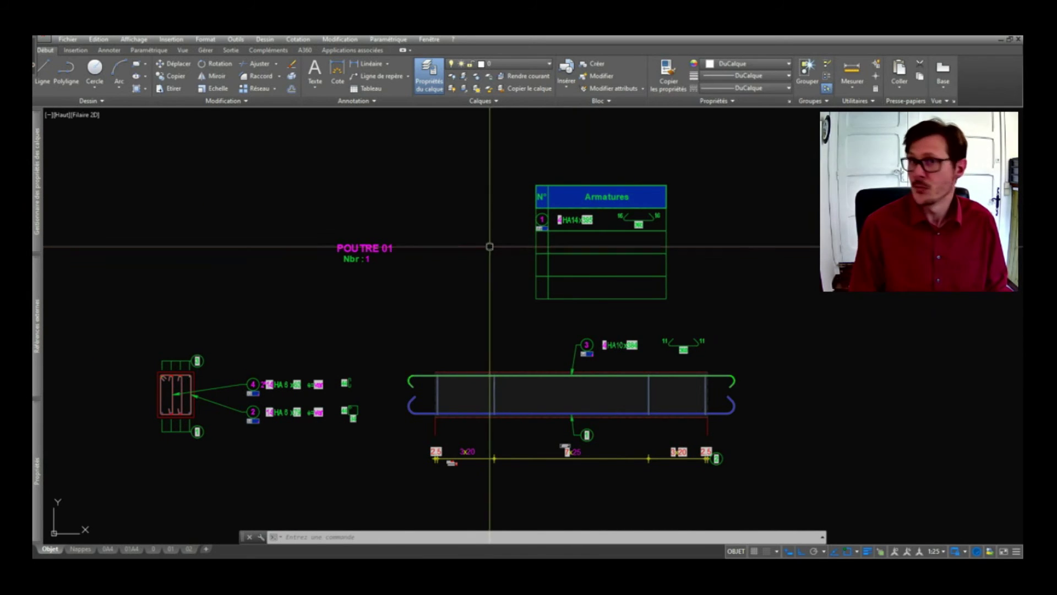
- Inspect the beam's bottom bar, the table's first bar row and bar label 3
left_click(590, 414)
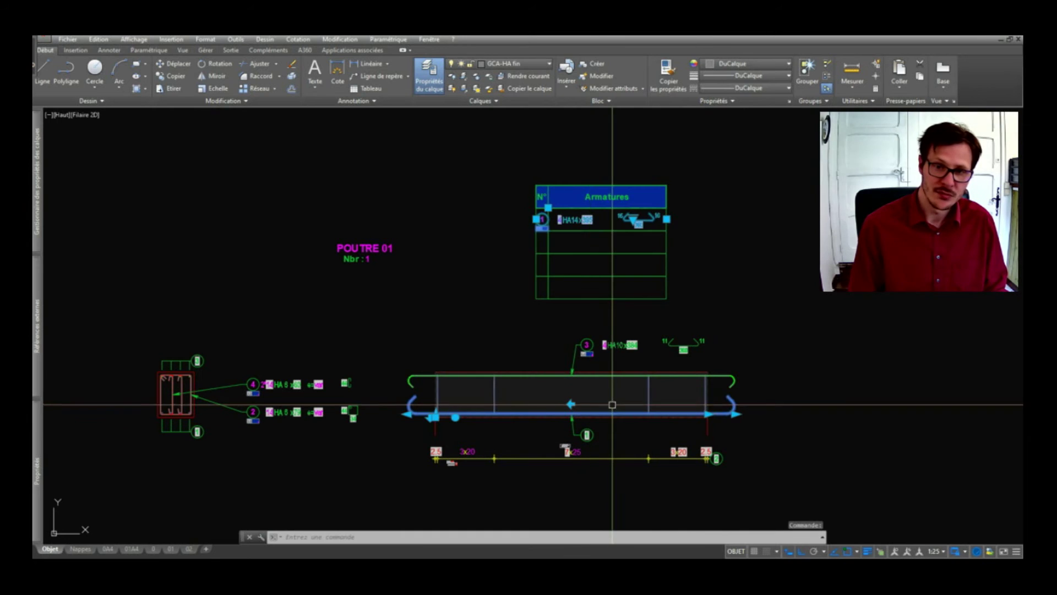
left_click(621, 220)
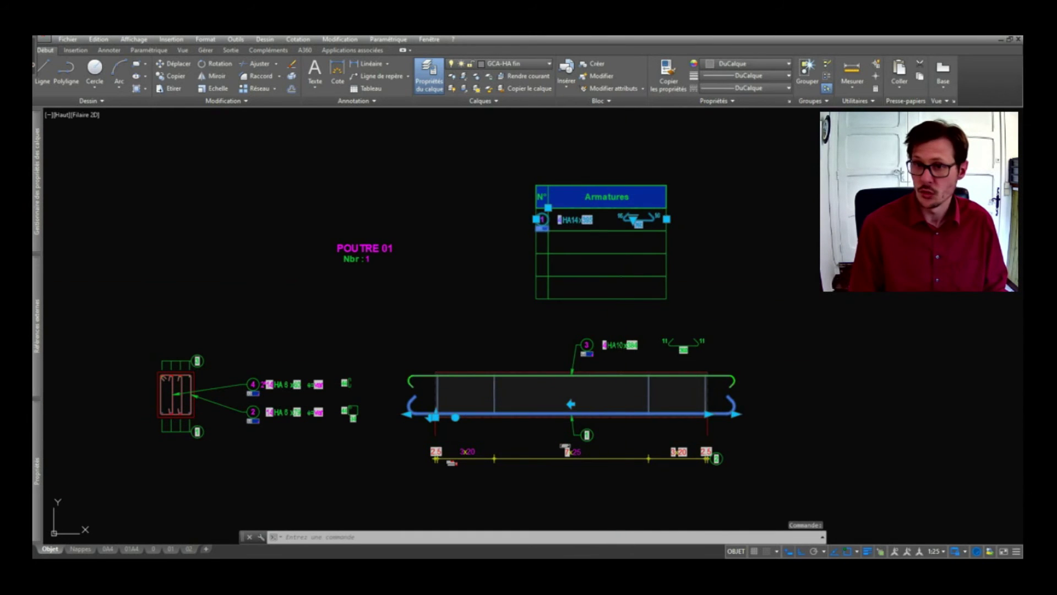
key("Escape")
left_click(617, 351)
scroll(617, 350, "up", 5)
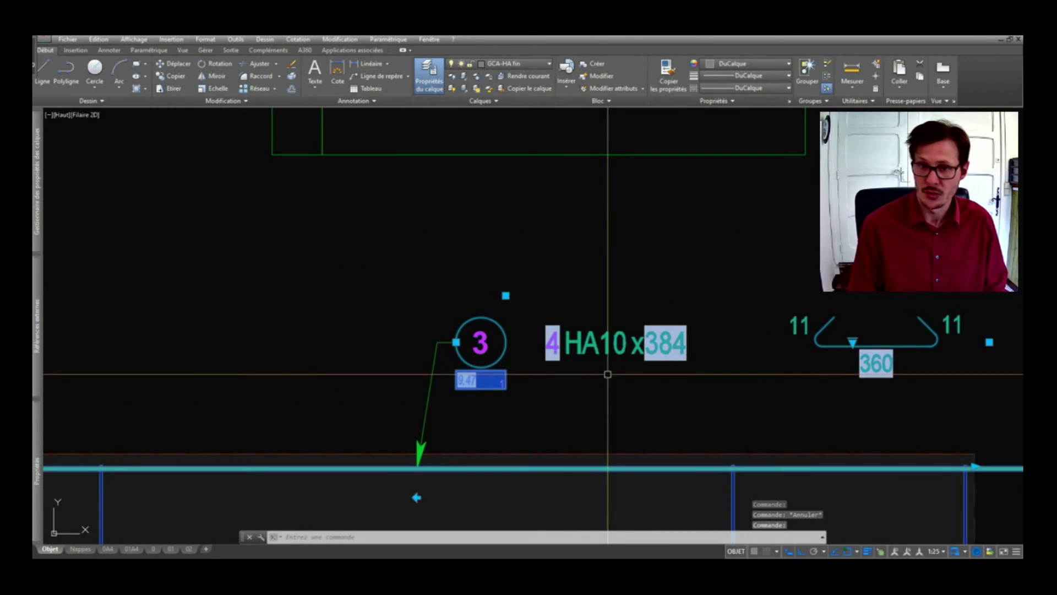
scroll(607, 374, "down", 3)
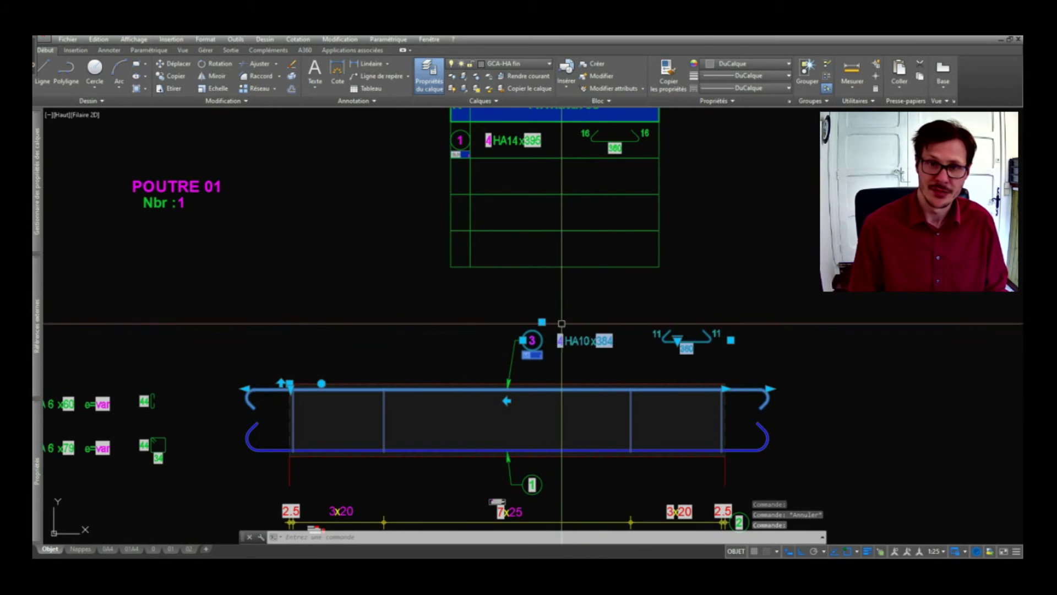
key("Escape")
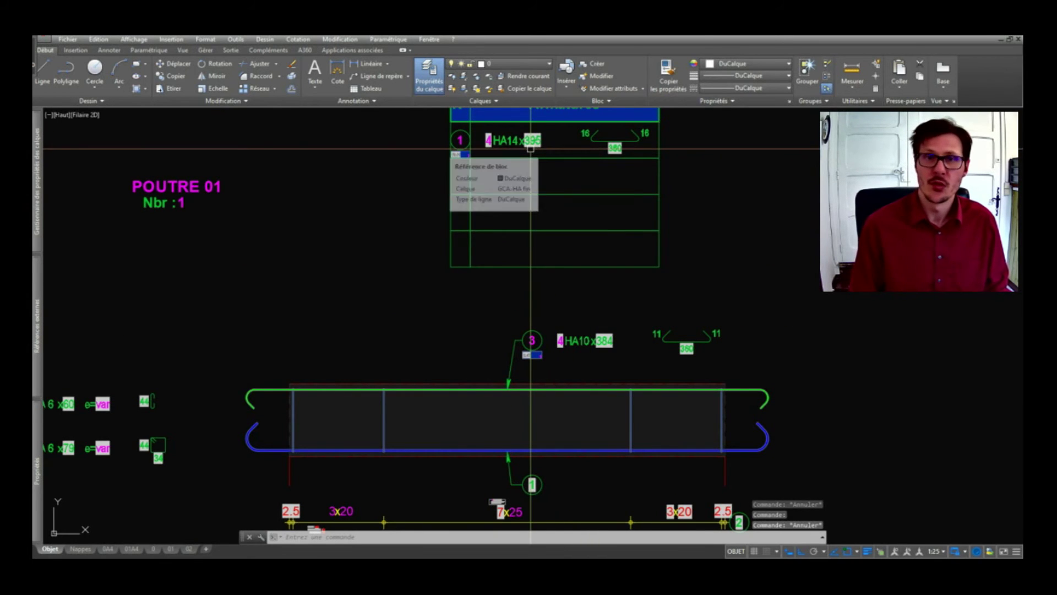
- Try selecting the Armatures table and rebar annotations, cancelling the unfinished edits
left_click(531, 237)
scroll(461, 264, "down", 6)
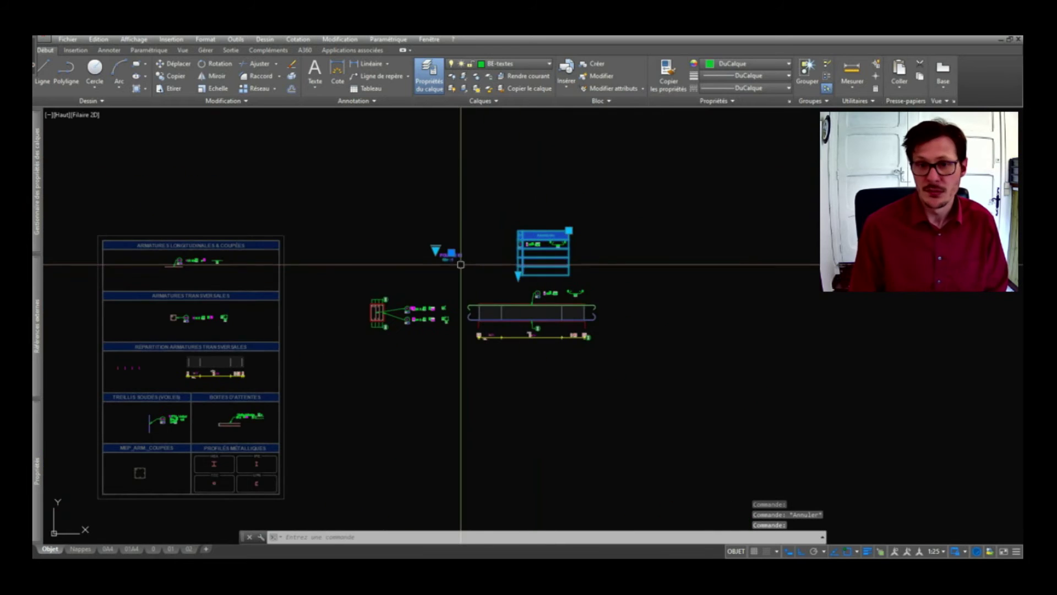
scroll(461, 264, "up", 6)
scroll(447, 252, "down", 5)
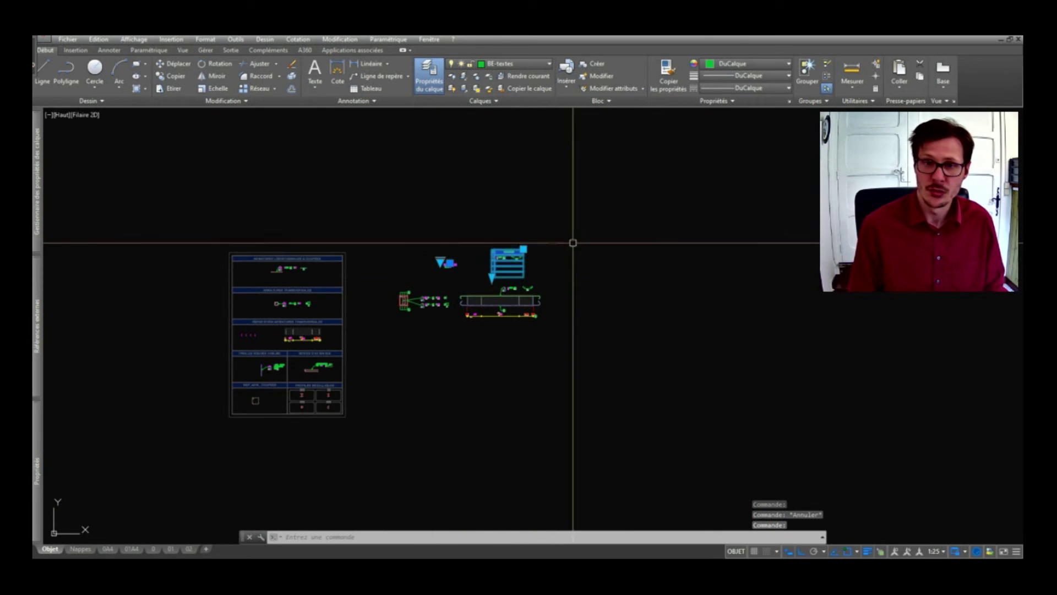
key("Escape")
scroll(510, 236, "up", 5)
left_click(510, 236)
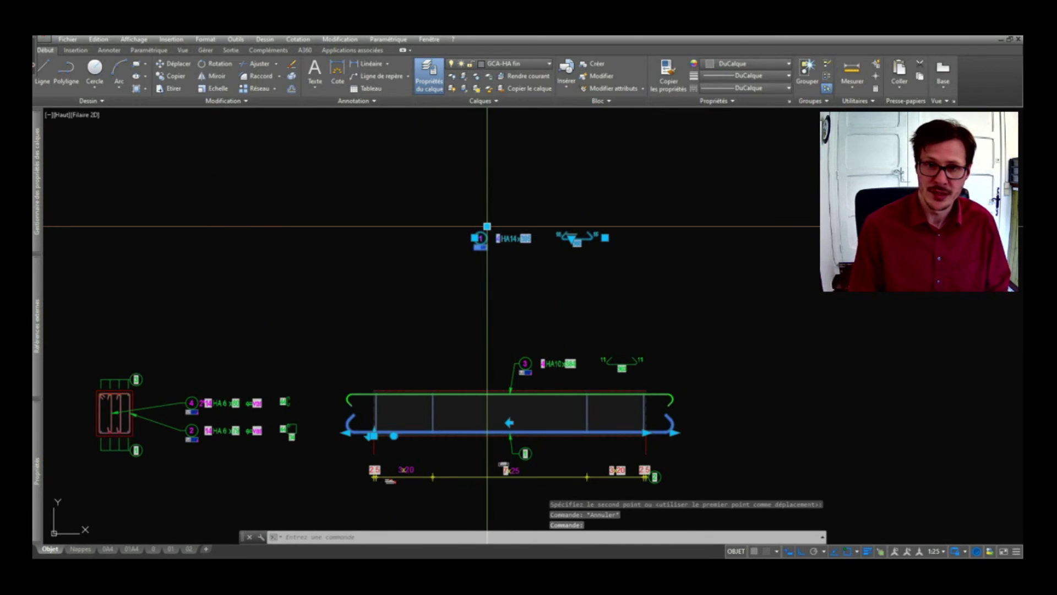
left_click(489, 235)
scroll(499, 435, "up", 3)
scroll(499, 437, "up", 2)
key("Escape")
key("Escape")
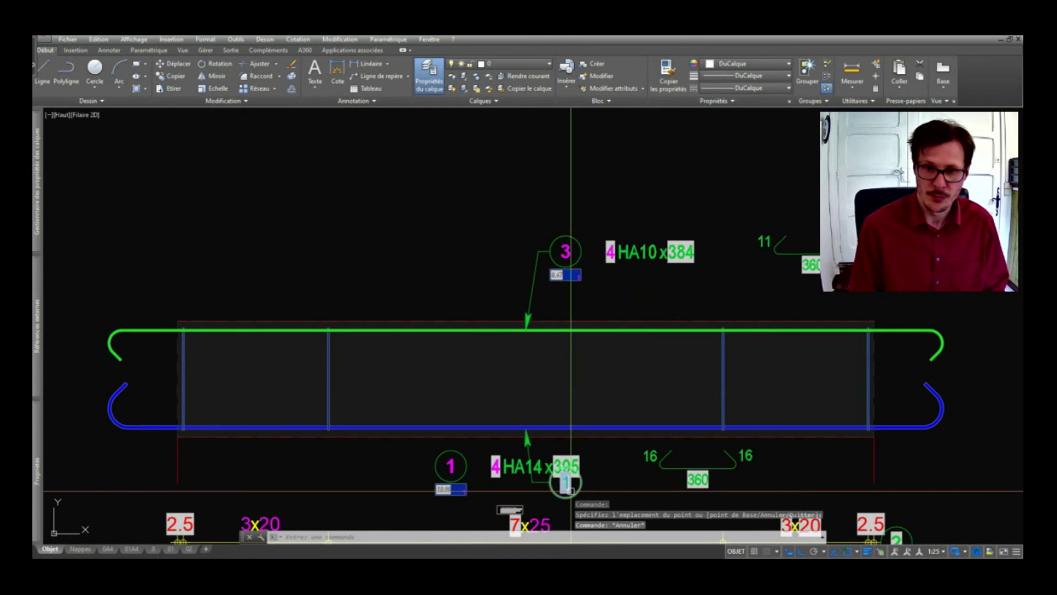
- Erase the stray mark 1 marker beneath the beam elevation
key("Delete")
left_click(557, 472)
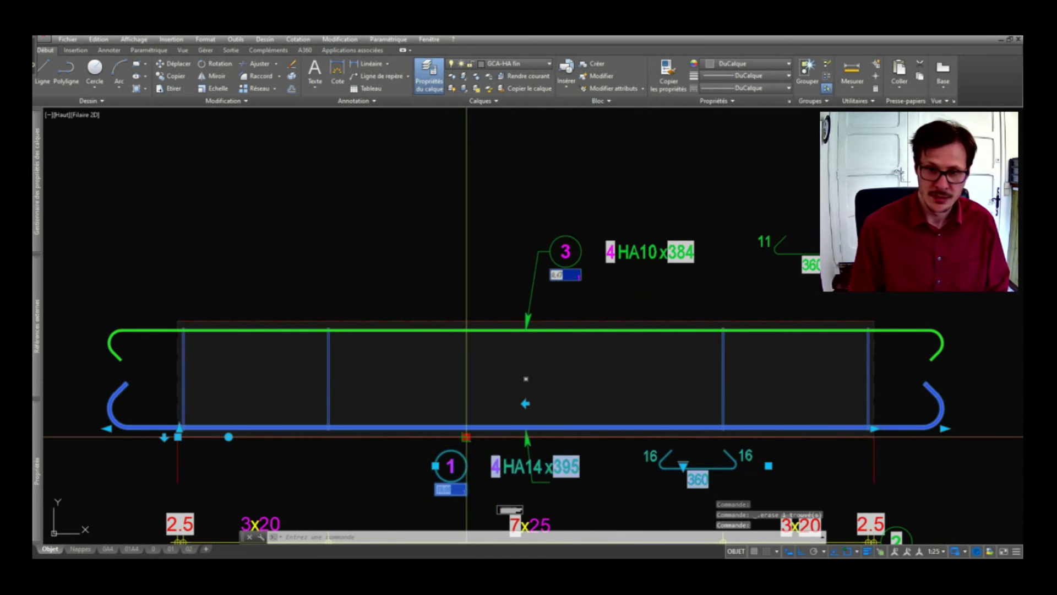
left_click(467, 437)
scroll(606, 435, "up", 3)
scroll(570, 435, "down", 3)
scroll(552, 435, "up", 3)
key("Escape")
- Stretch the mark 1 leader corner upward so its arrow reaches the bottom bar
left_click(524, 439)
left_click(527, 439)
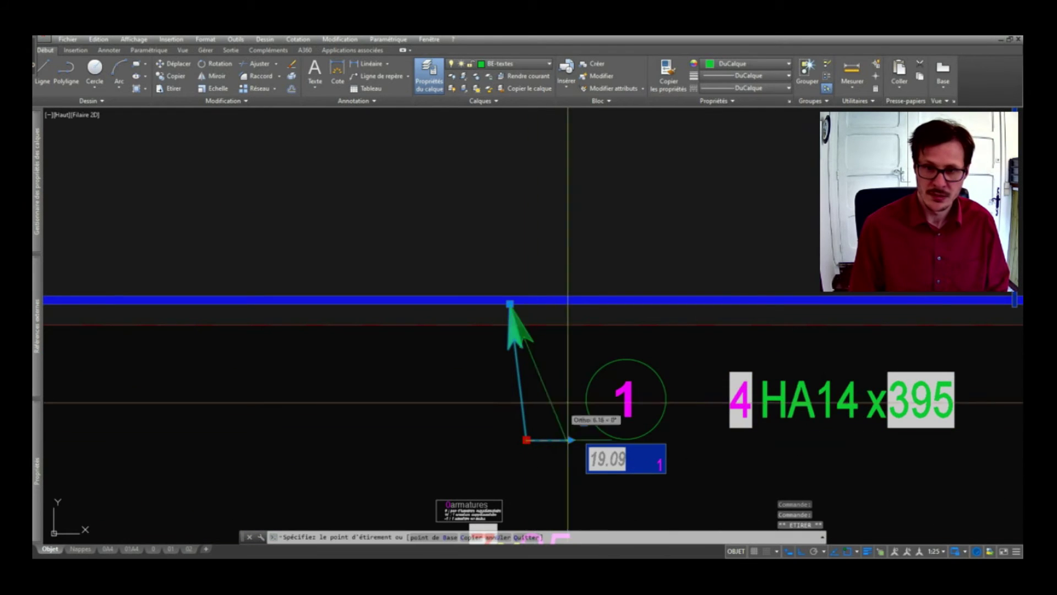
left_click(587, 399)
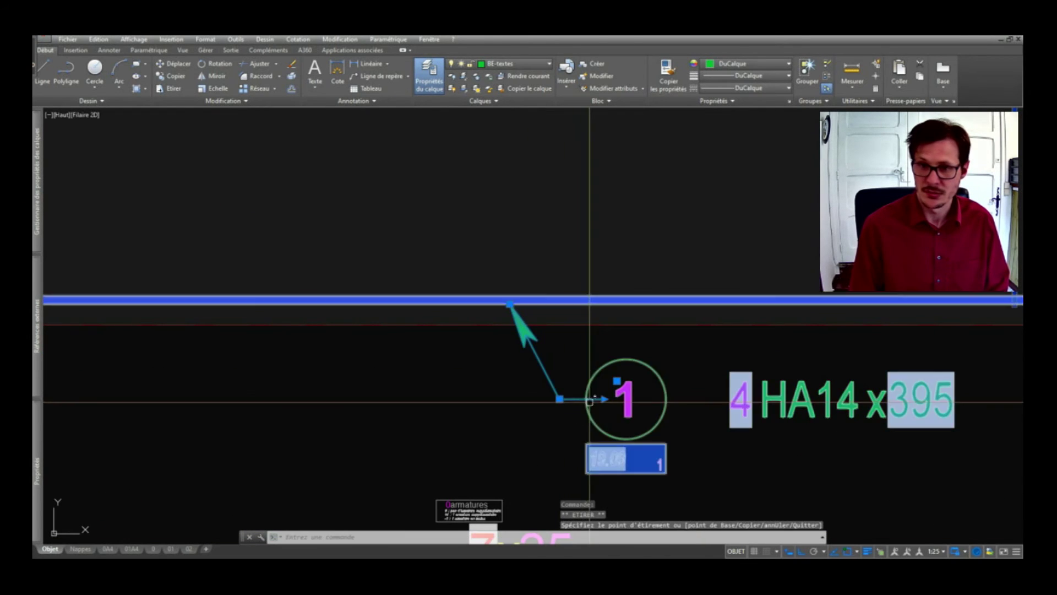
key("Escape")
scroll(477, 420, "down", 6)
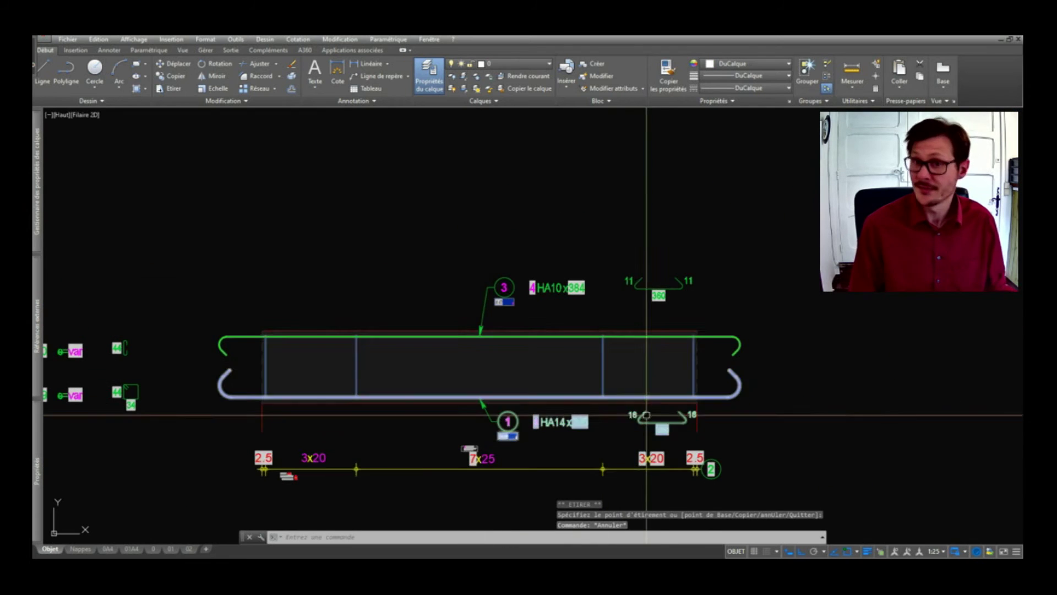
scroll(648, 367, "down", 5)
scroll(390, 379, "up", 4)
scroll(388, 375, "down", 4)
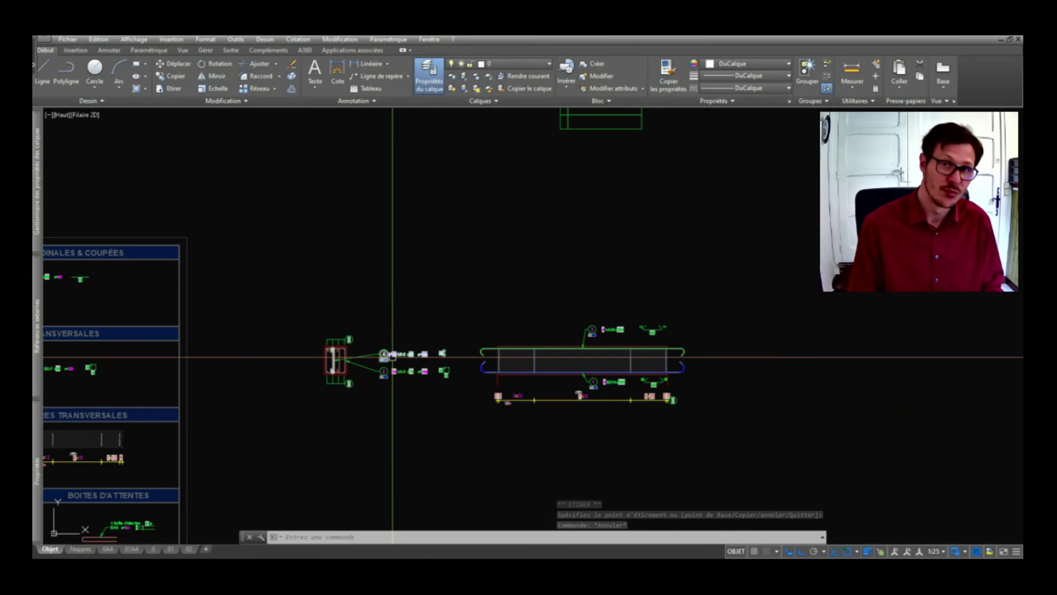
scroll(378, 357, "up", 4)
scroll(420, 321, "up", 2)
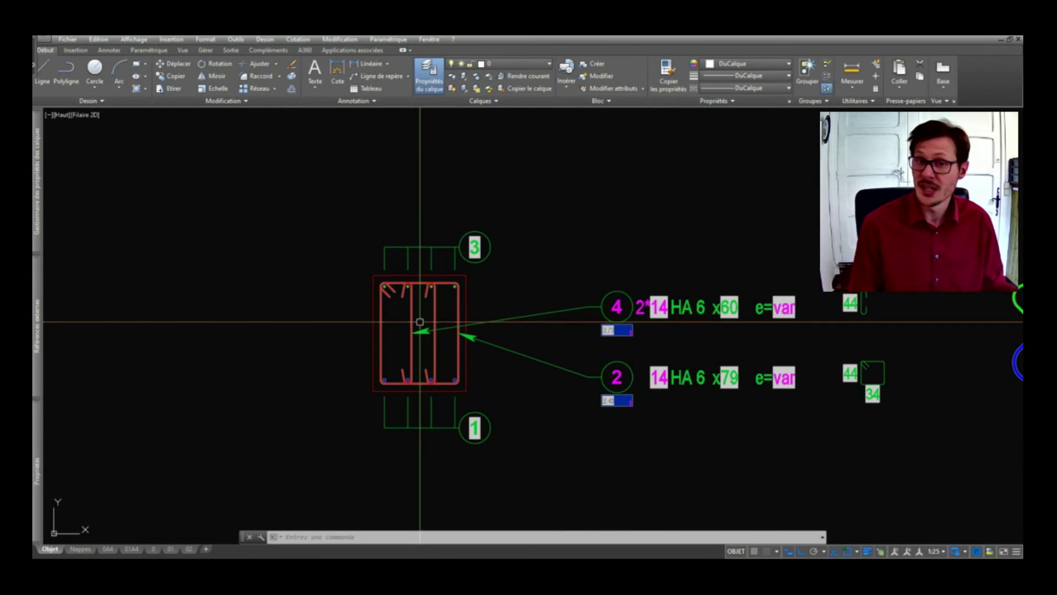
scroll(250, 306, "down", 2)
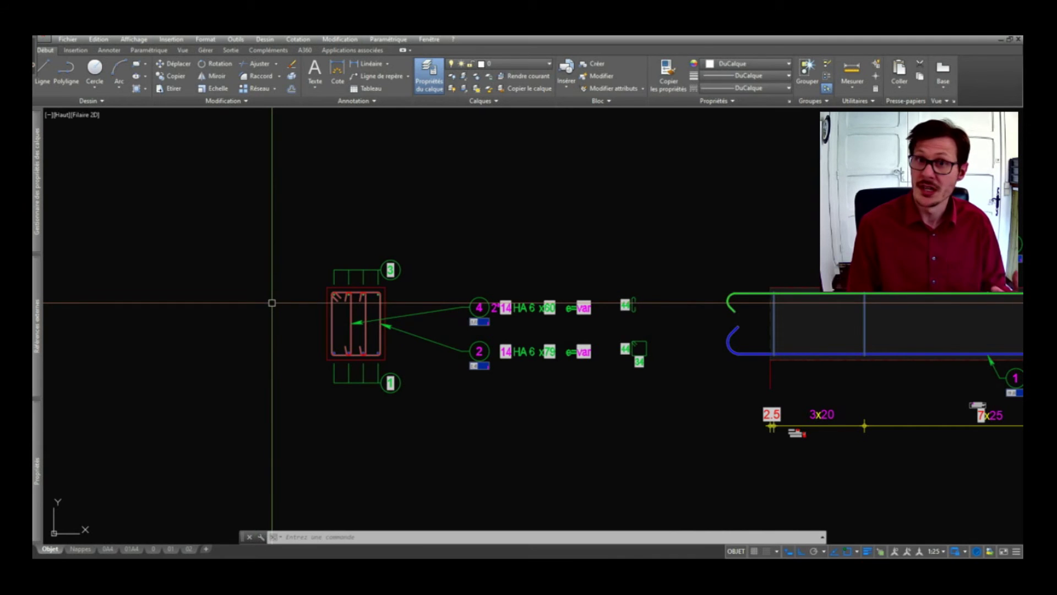
scroll(272, 303, "down", 3)
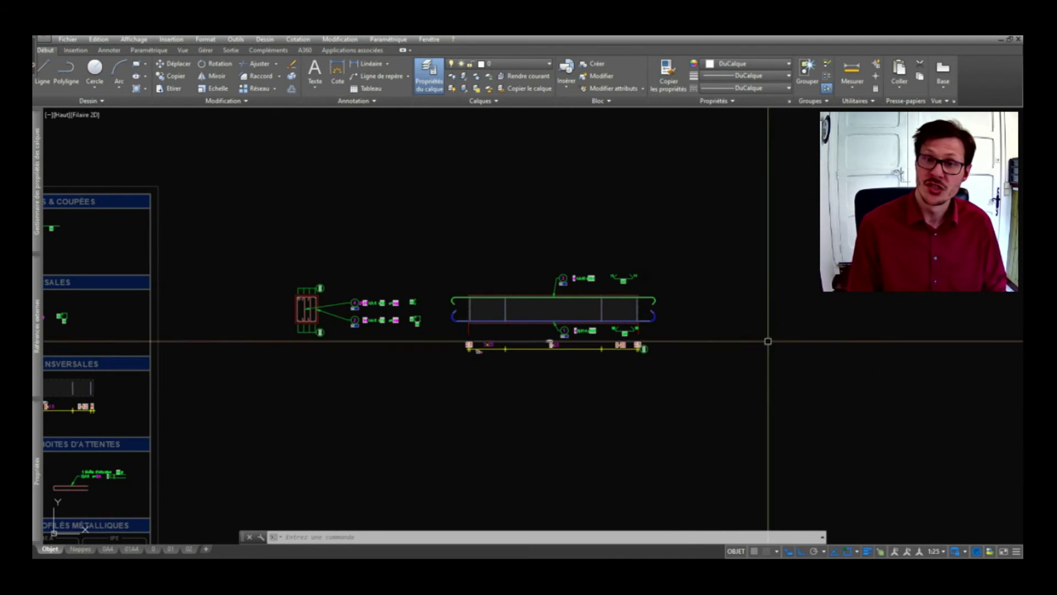
scroll(616, 346, "up", 2)
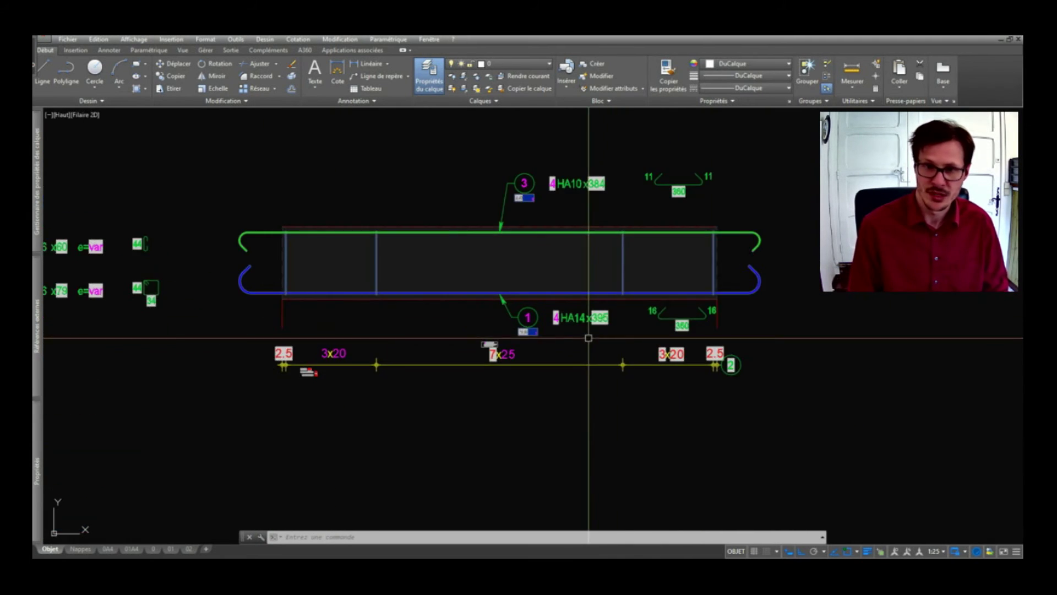
scroll(587, 336, "down", 1)
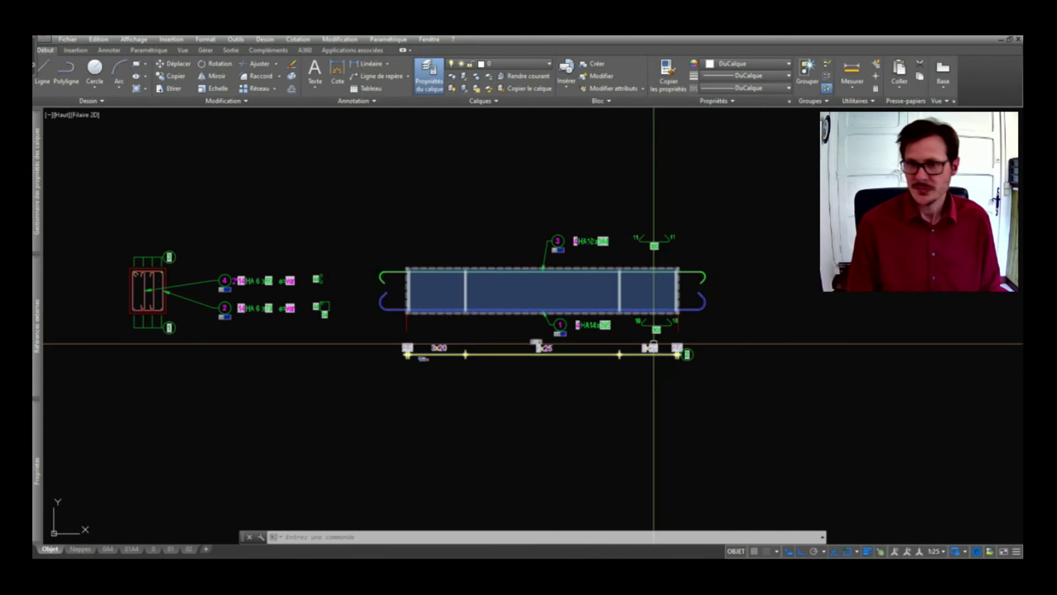
- Select the beam hatch and stirrup spacing line, then pan toward the column section
scroll(666, 278, "up", 2)
middle_click_drag(493, 294, 590, 307)
left_click(574, 383)
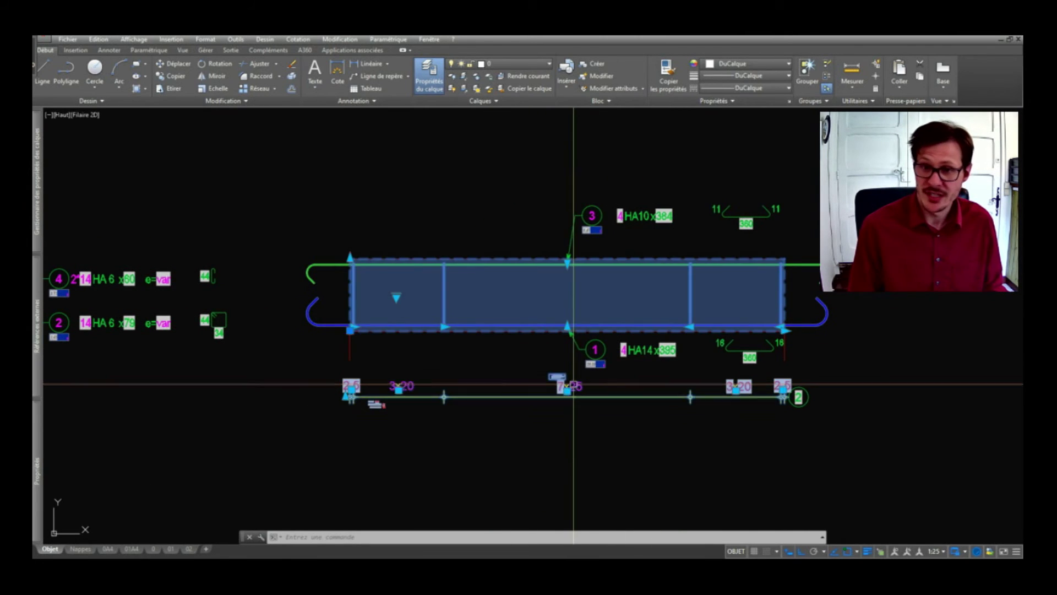
middle_click_drag(470, 381, 604, 388)
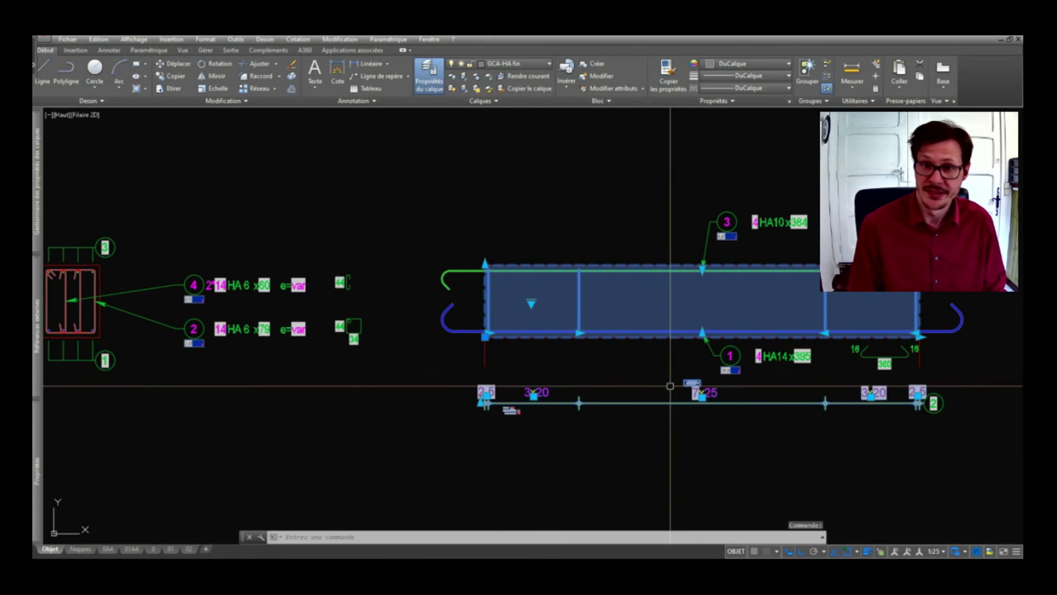
key("Escape")
key("Escape")
- Give the stirrup spacing line more spacing zones via its lookup grip
middle_click_drag(302, 353, 313, 347)
left_click(549, 301)
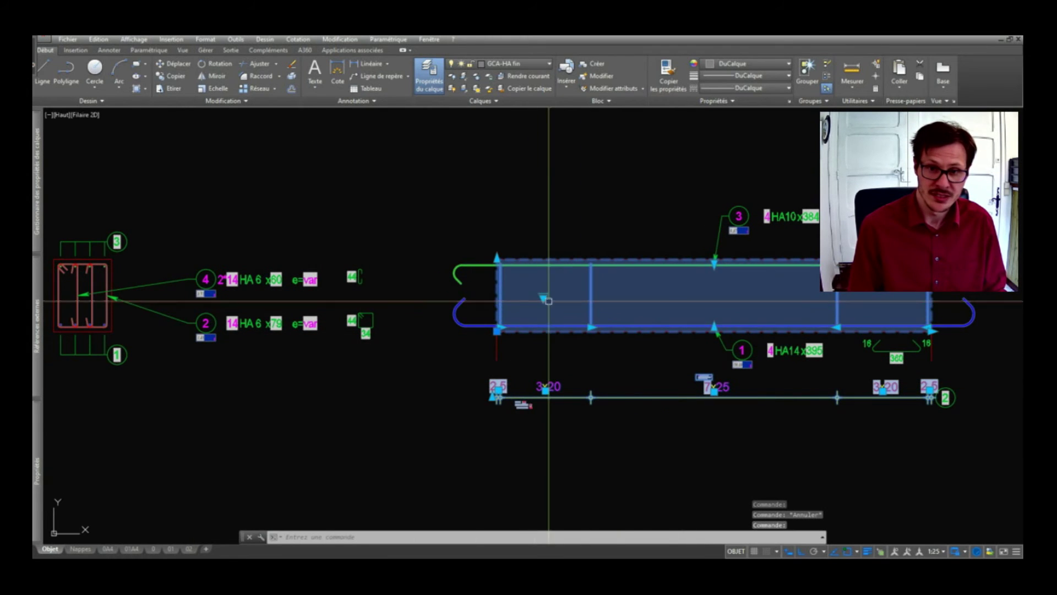
left_click(545, 300)
left_click(583, 342)
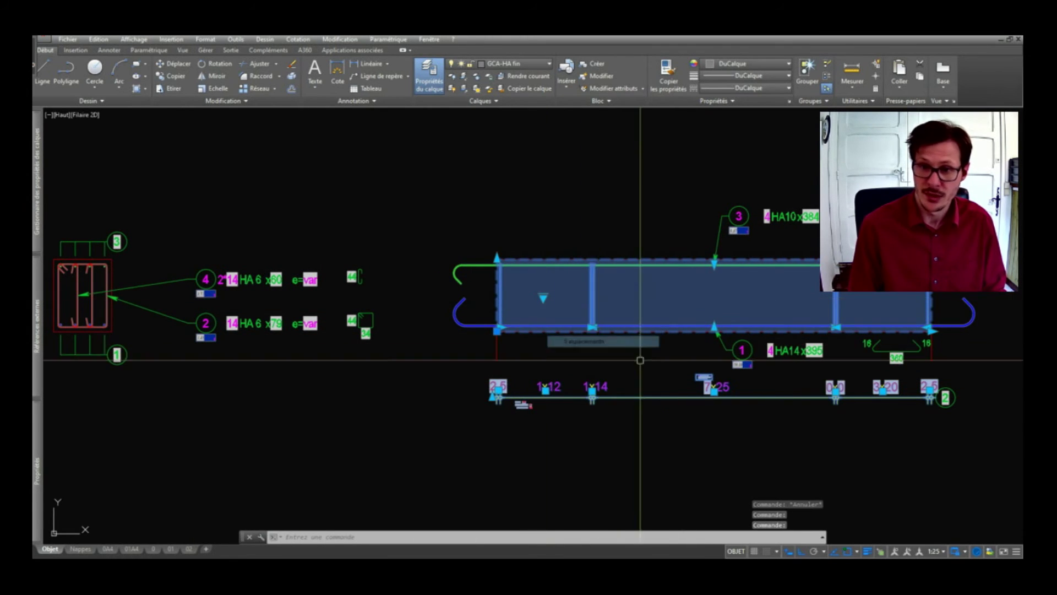
key("Escape")
- Move one of the stirrup line's spacing points to a new position
scroll(589, 388, "up", 5)
left_click(582, 392)
left_click(567, 300)
scroll(569, 297, "down", 2)
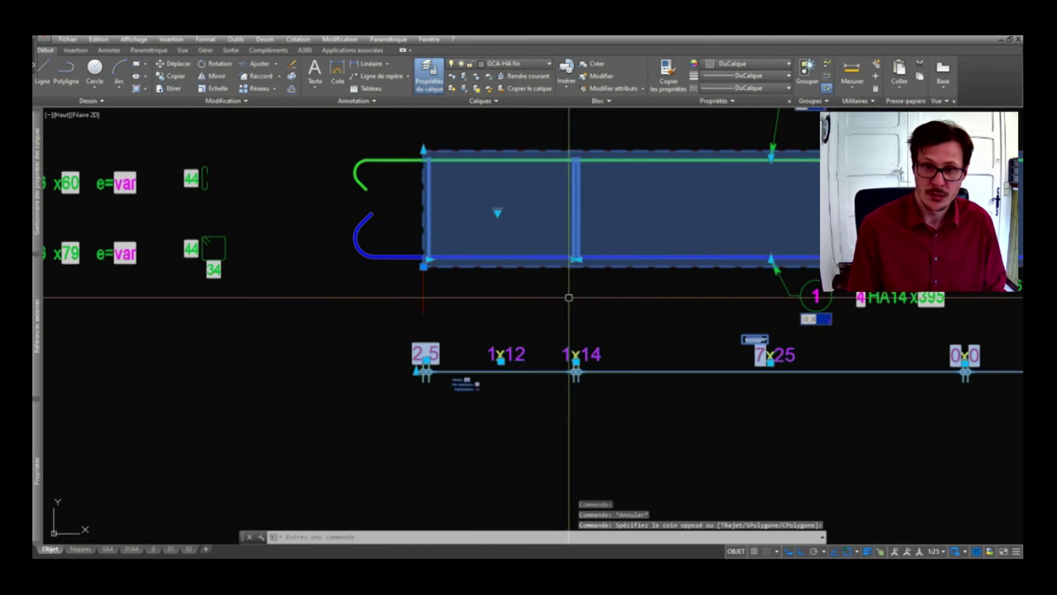
left_click(575, 259)
scroll(630, 277, "down", 3)
scroll(804, 270, "up", 2)
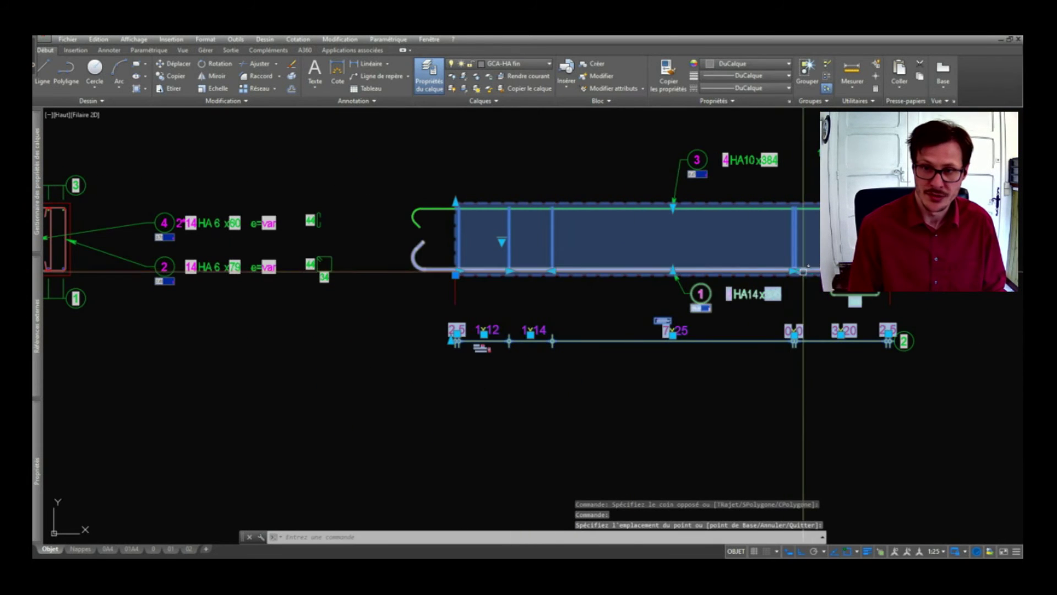
left_click(801, 270)
scroll(826, 275, "up", 2)
scroll(837, 331, "down", 2)
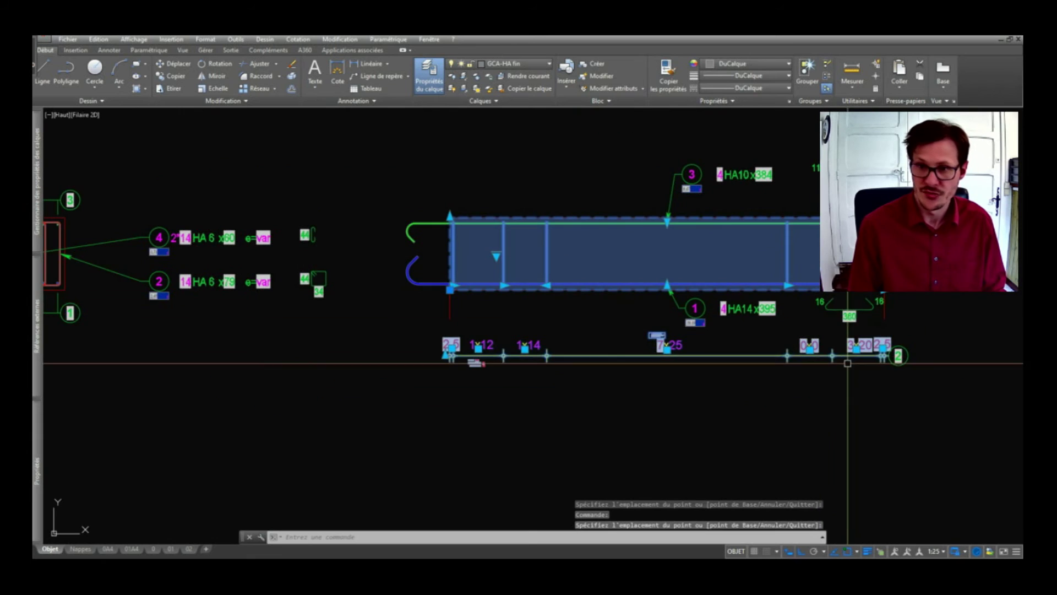
key("Escape")
scroll(496, 355, "up", 5)
- Edit the spacing block attributes so the stirrups read 8, 2x10, 3x14, 8x20
double_click(494, 365)
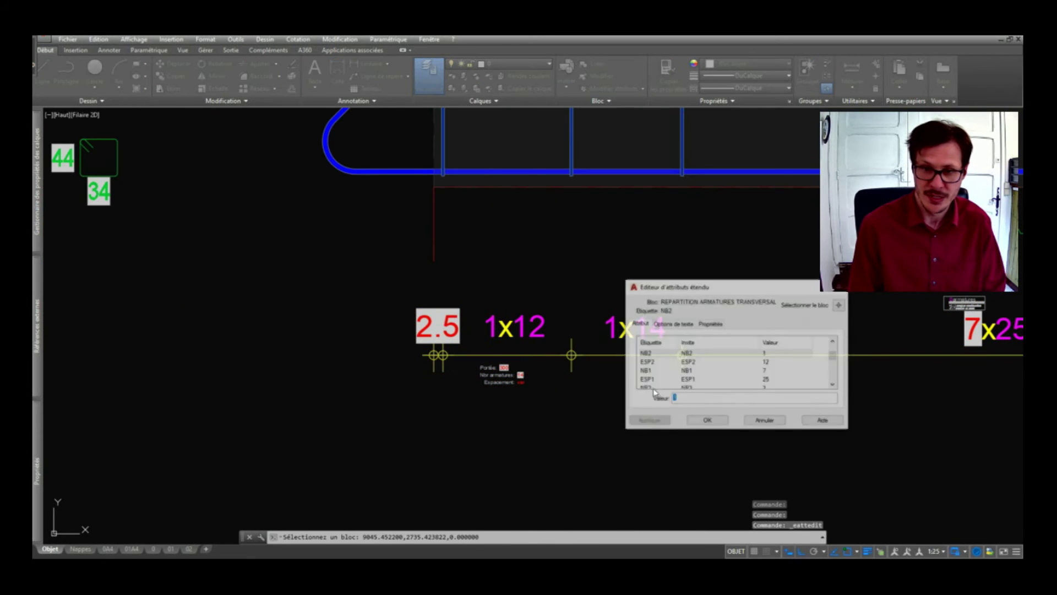
left_click(707, 420)
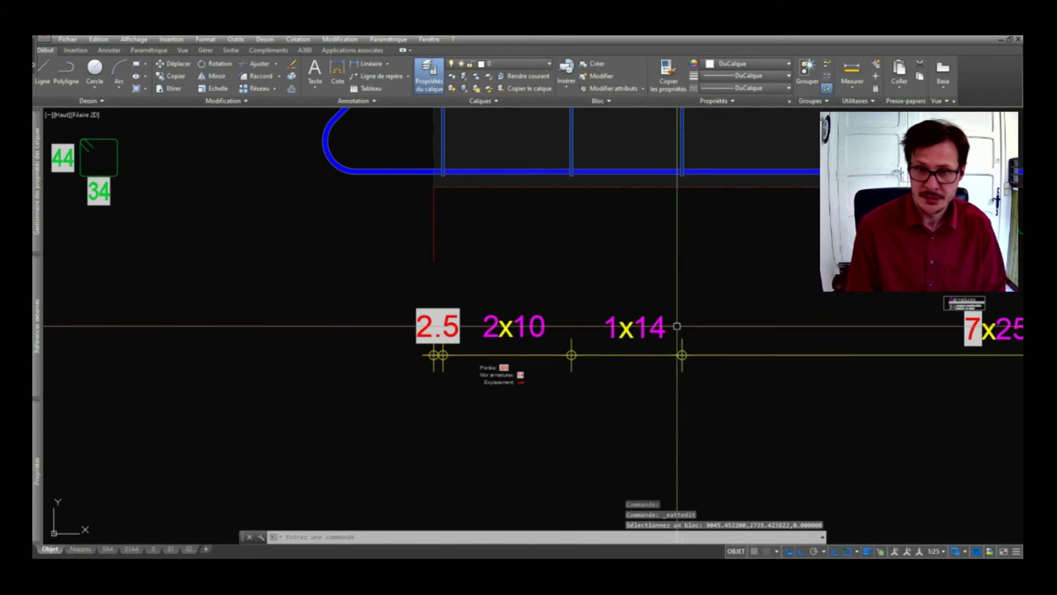
double_click(609, 317)
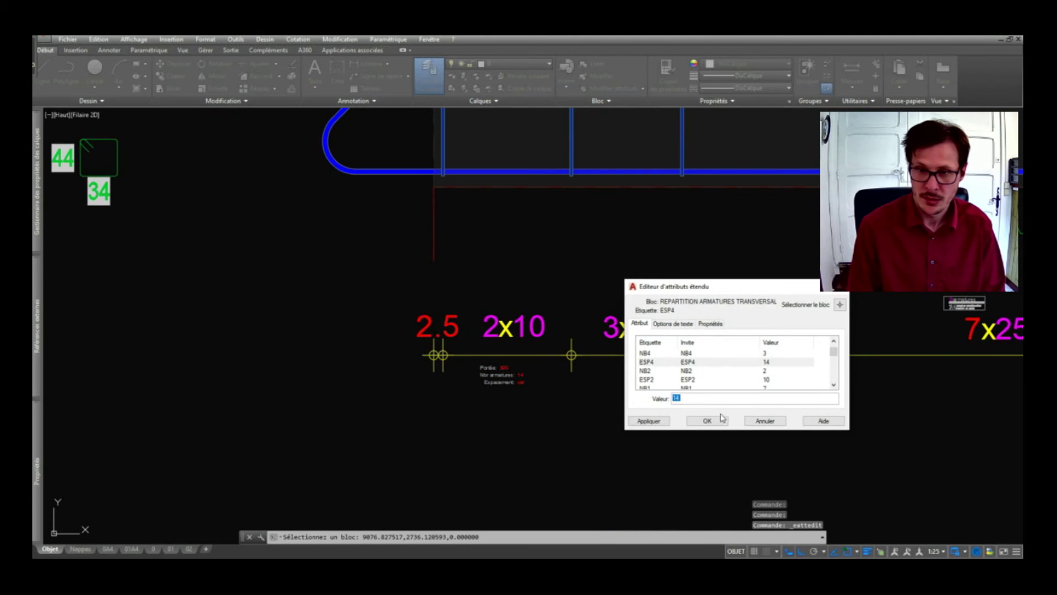
left_click(708, 421)
scroll(746, 355, "down", 3)
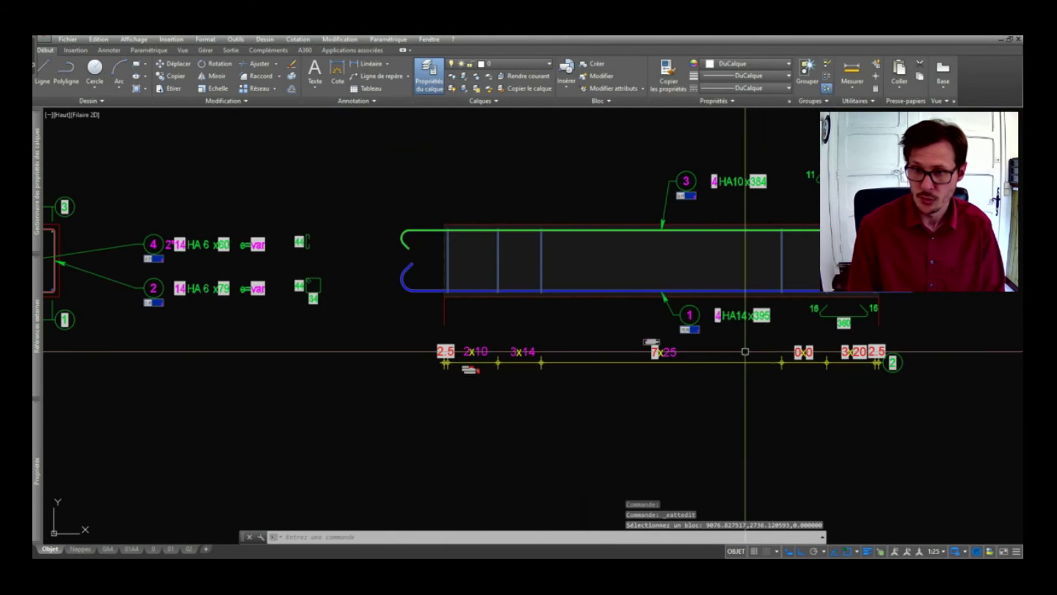
scroll(669, 356, "up", 3)
scroll(669, 355, "up", 2)
double_click(673, 353)
type("20")
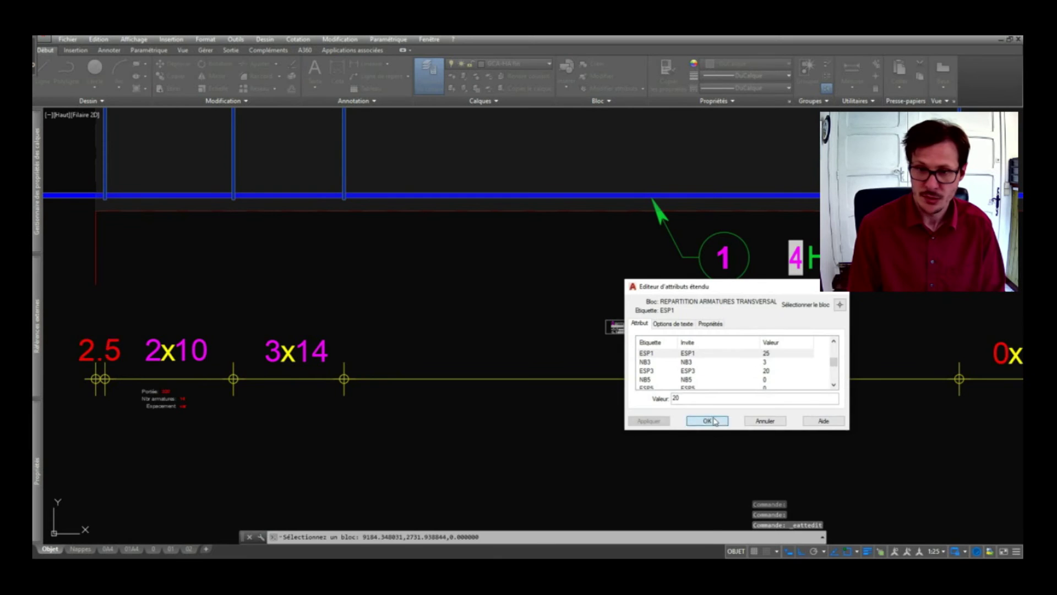
left_click(707, 421)
scroll(722, 403, "down", 3)
- Update the fields of the beam drawing with METTREAJOURCHAMP
type("METTREAJOURCHAMP")
key("Return")
mouse_move(706, 413)
left_mouse_down()
mouse_move(604, 337)
mouse_move(695, 404)
left_mouse_up()
key("Return")
scroll(477, 388, "up", 4)
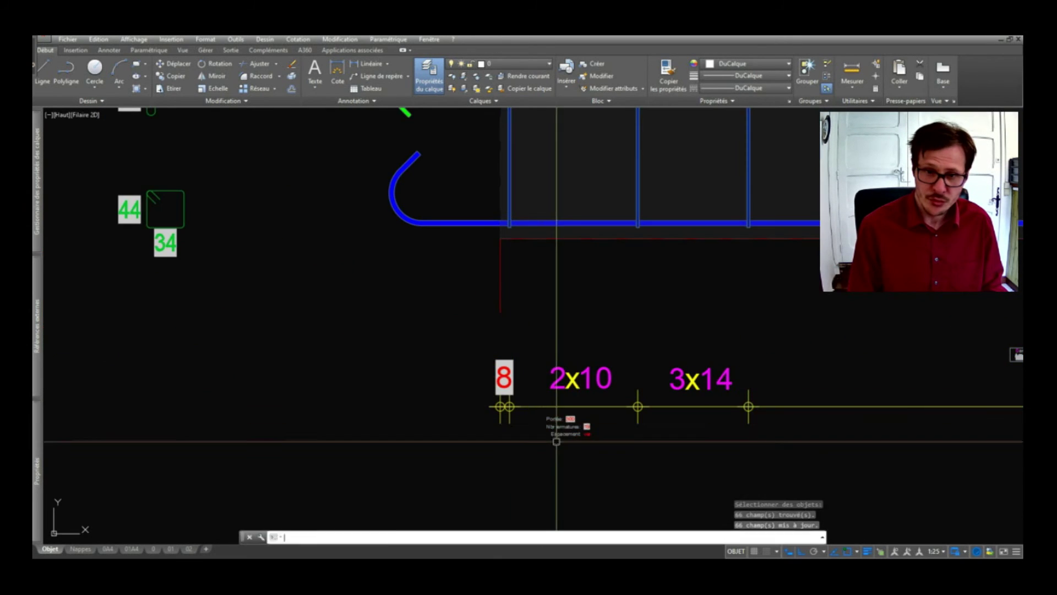
key("Return")
scroll(495, 358, "down", 4)
scroll(480, 333, "down", 3)
scroll(481, 334, "up", 3)
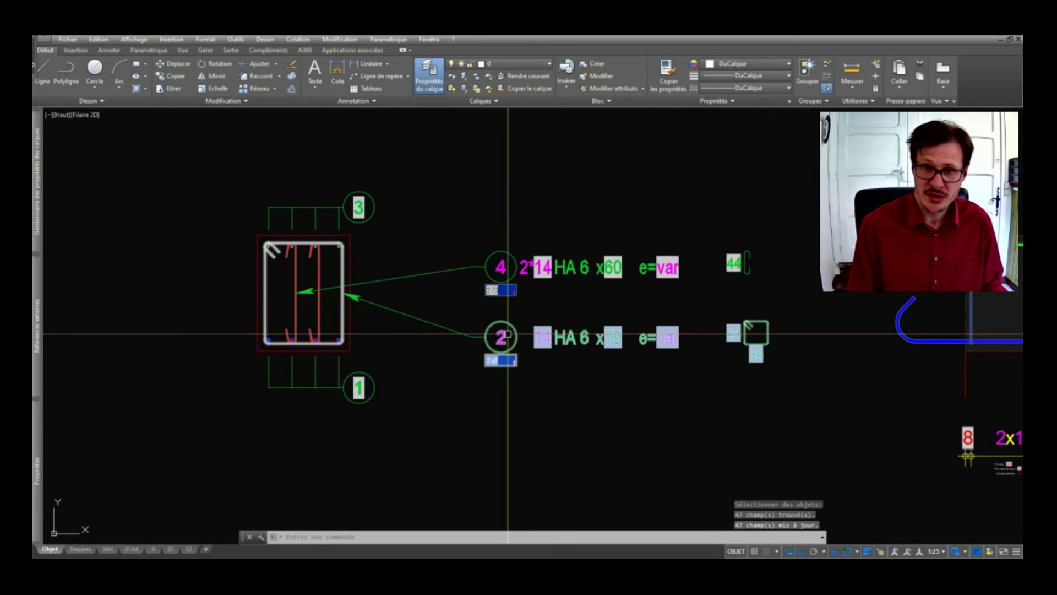
- Refresh the section label fields so they read 2*19 and 19 HA 6
key("Return")
left_click(684, 177)
left_click(430, 382)
key("Return")
scroll(581, 297, "up", 3)
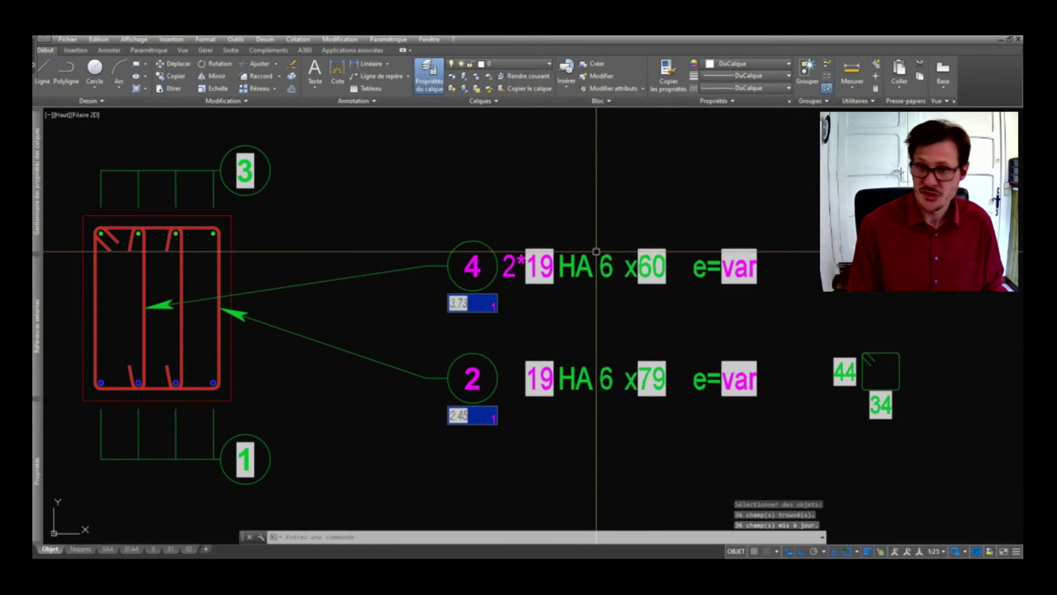
key("Return")
scroll(412, 388, "down", 4)
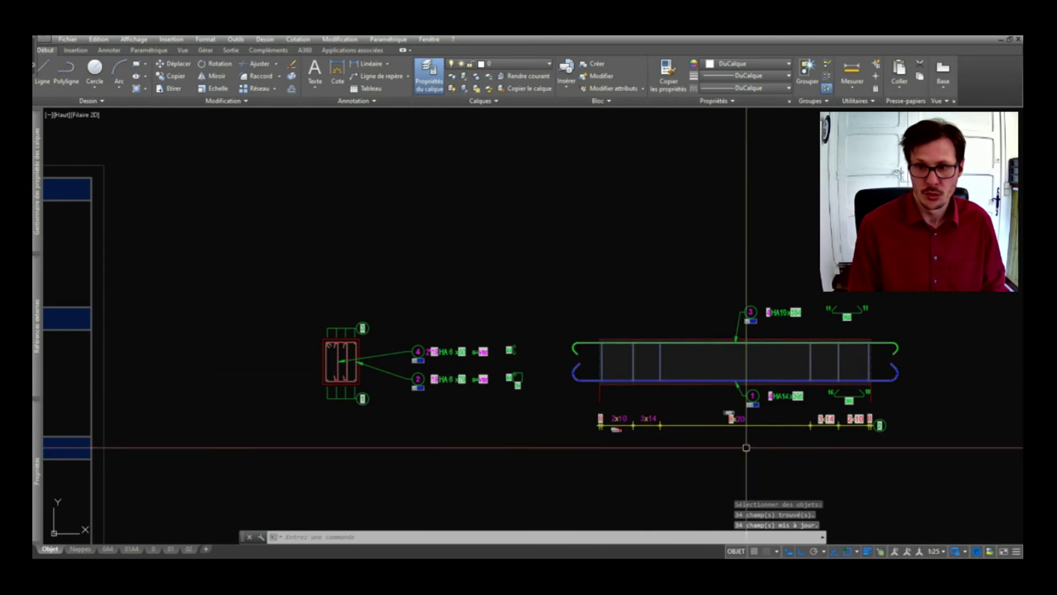
scroll(745, 442, "up", 4)
- Pan to bring the beam elevation and column section into view
middle_click_drag(767, 441, 581, 427)
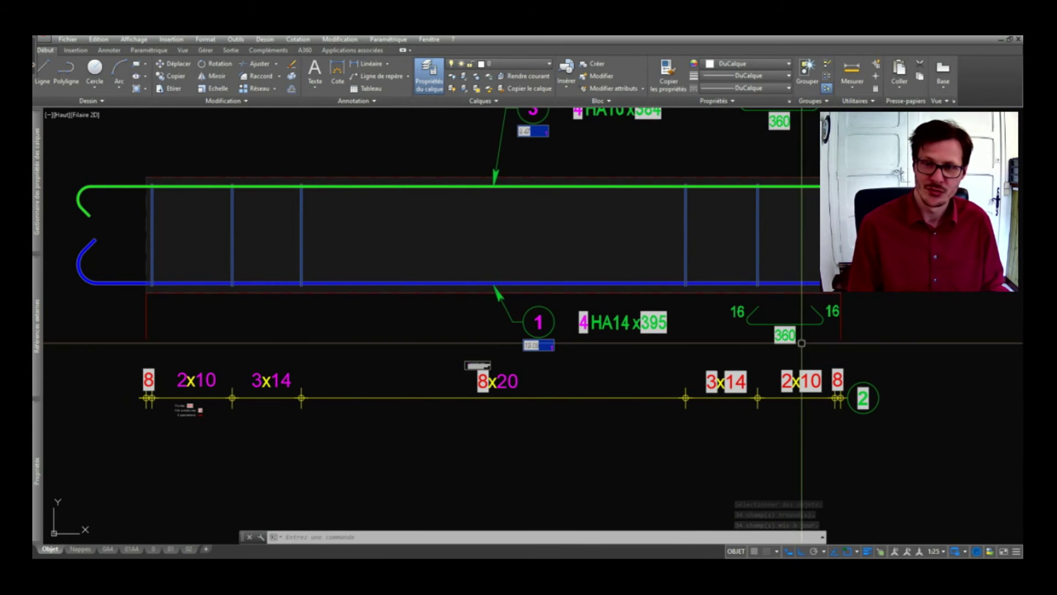
scroll(815, 346, "down", 2)
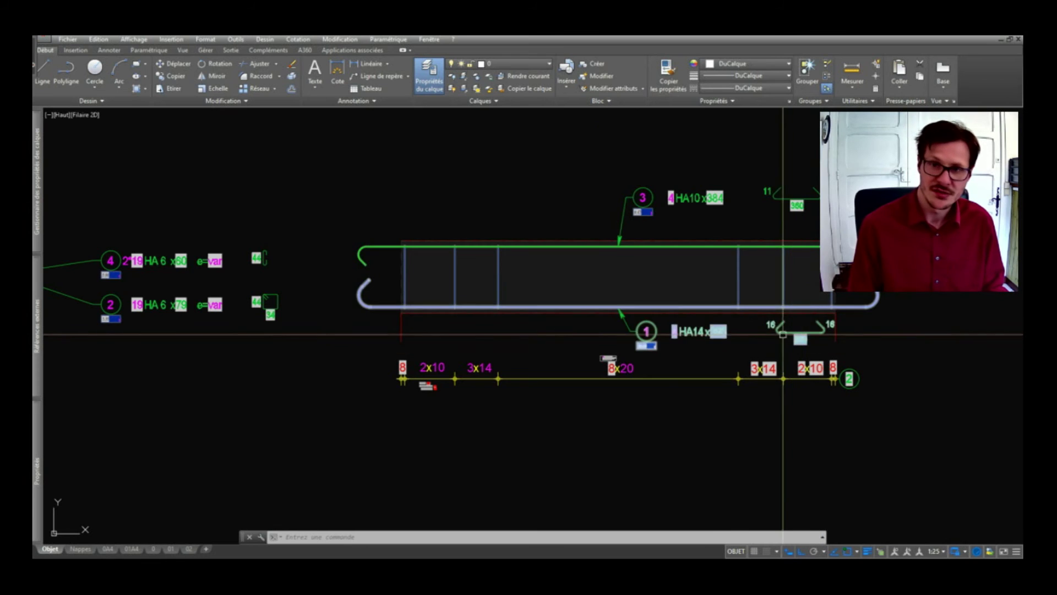
middle_click_drag(668, 380, 766, 386)
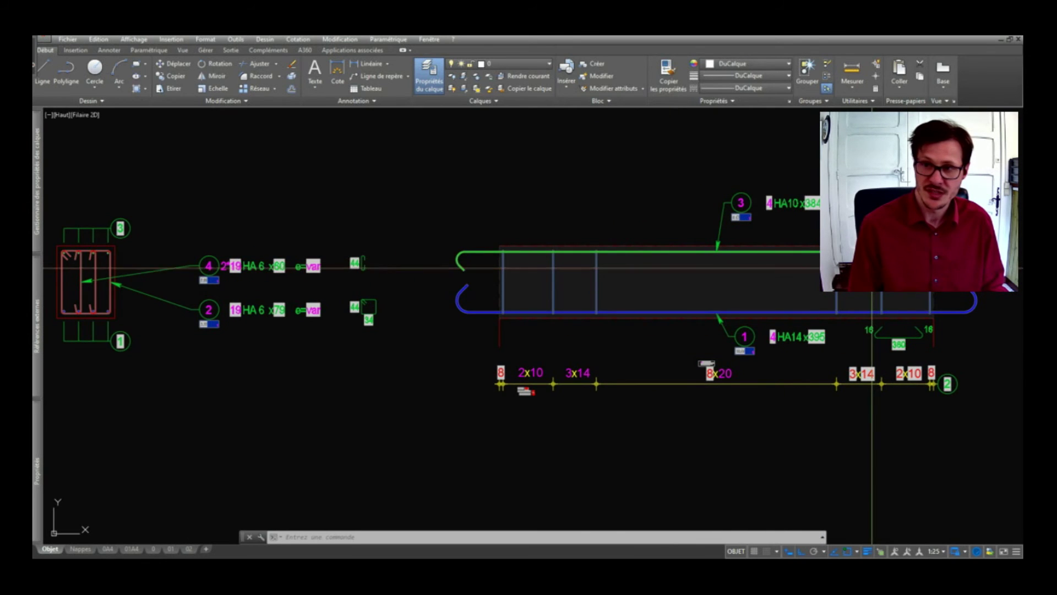
scroll(453, 303, "up", 2)
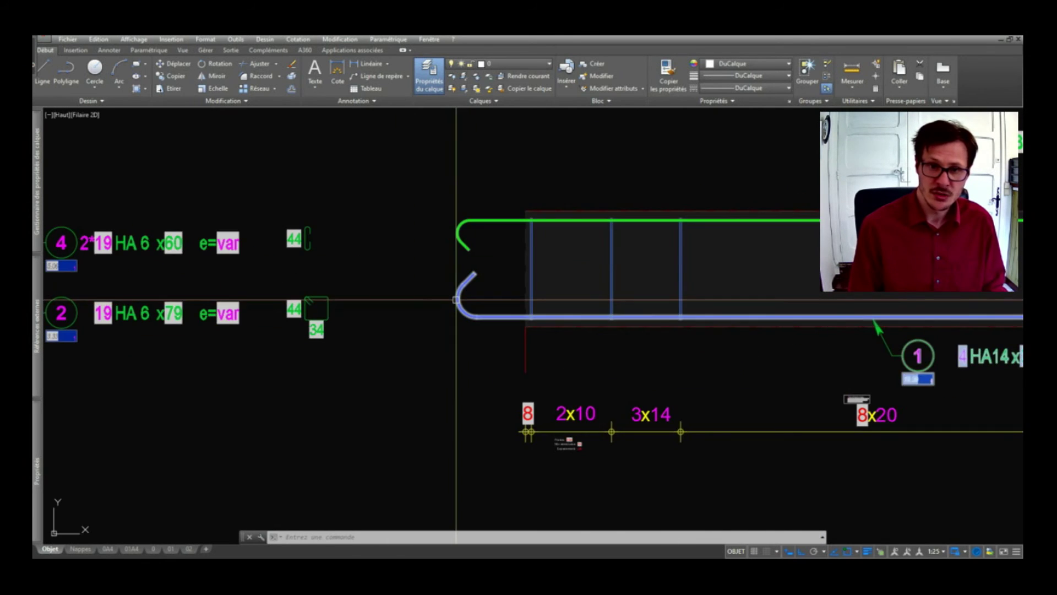
- Dimension the beam's left 30 hook length and the 300 span below it
type("cot")
key("Return")
left_click(455, 299)
left_click(526, 326)
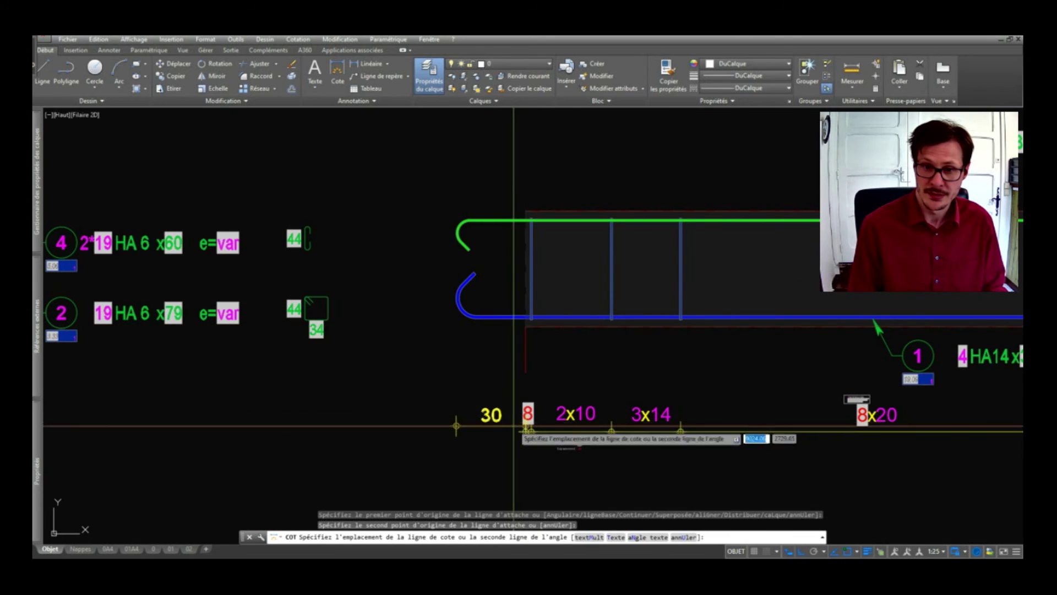
left_click(518, 431)
key("Escape")
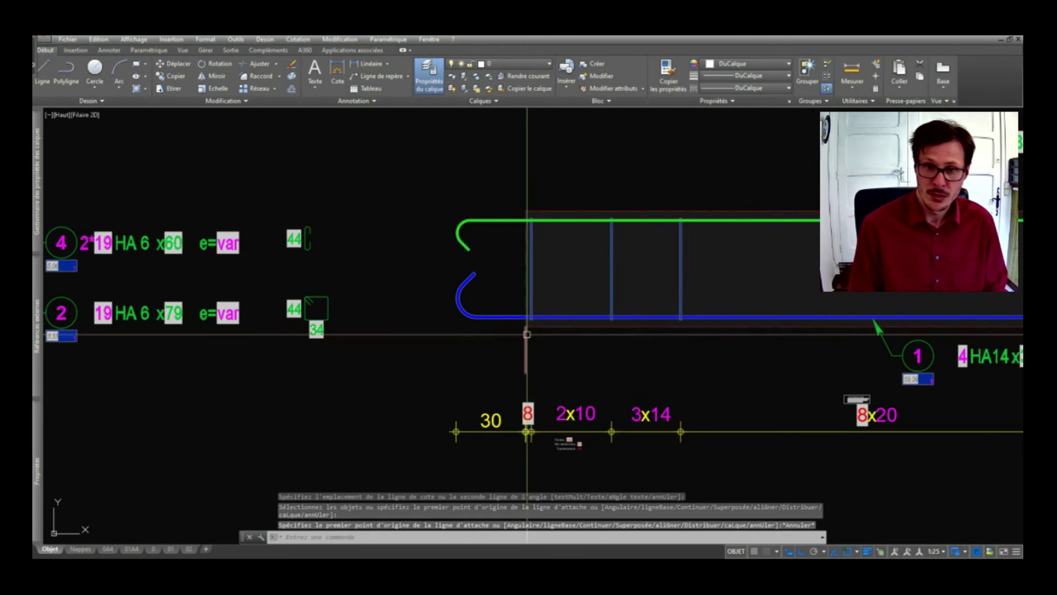
key("Return")
left_click(533, 325)
scroll(533, 325, "down", 2)
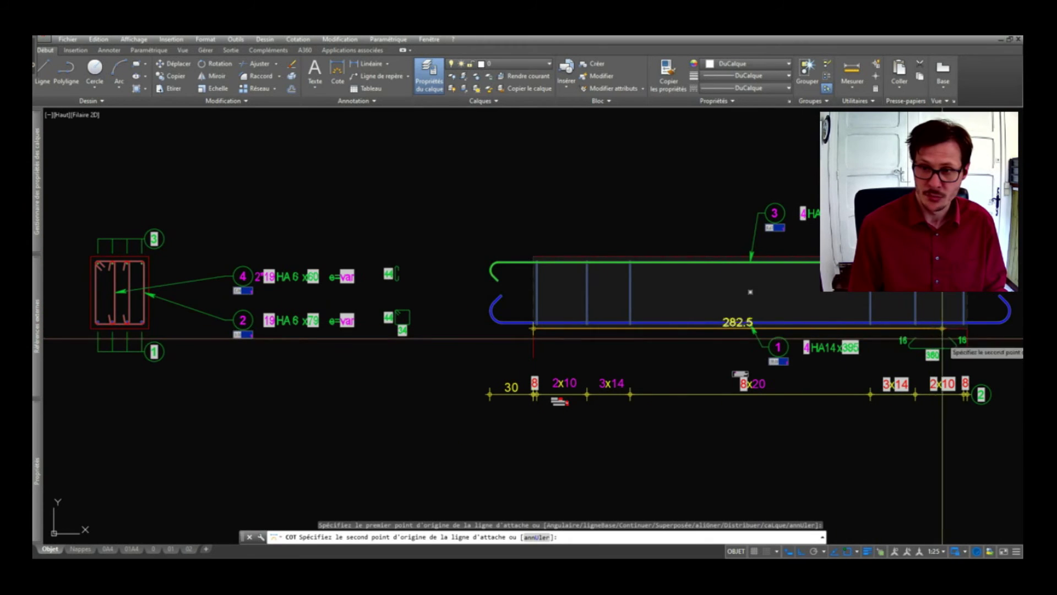
left_click(967, 329)
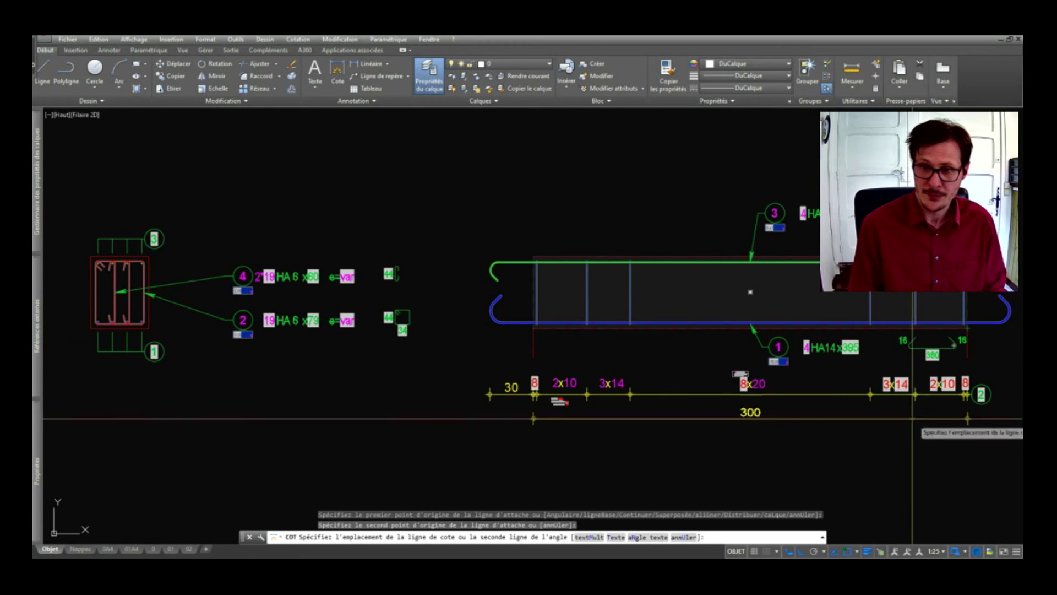
left_click(913, 419)
key("Escape")
- Add the 30 dimension at the beam's right-hand hook
middle_click_drag(914, 418, 737, 409)
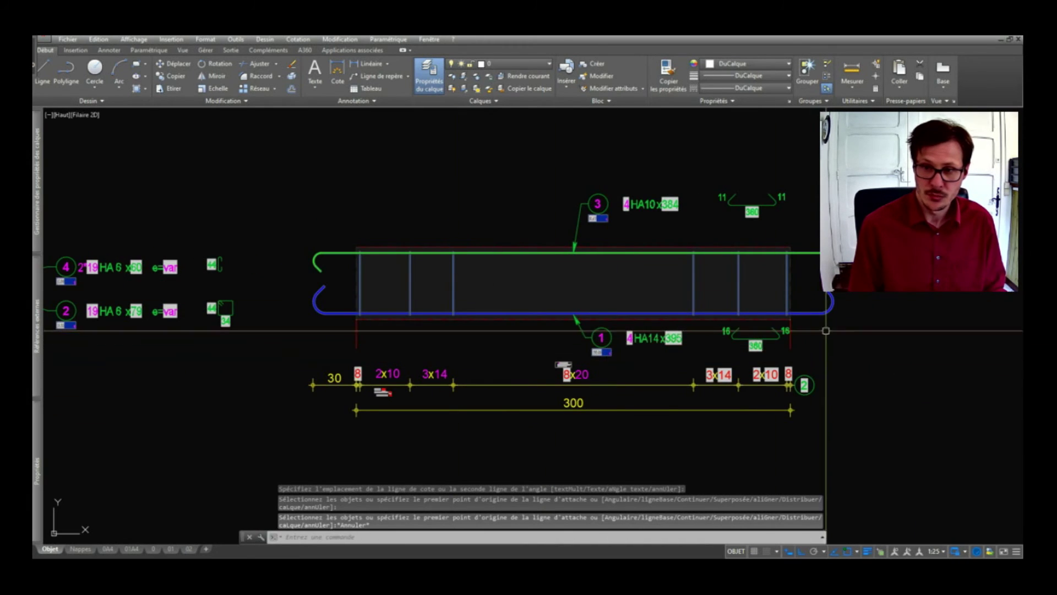
scroll(831, 300, "up", 2)
key("Return")
left_click(829, 300)
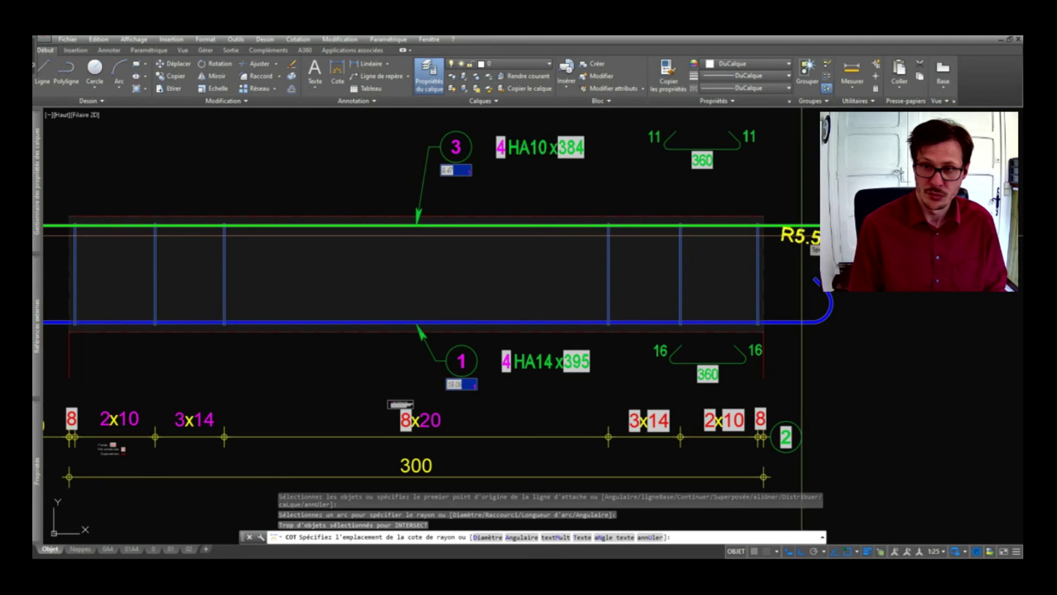
key("Escape")
scroll(826, 300, "up", 2)
left_click(833, 300)
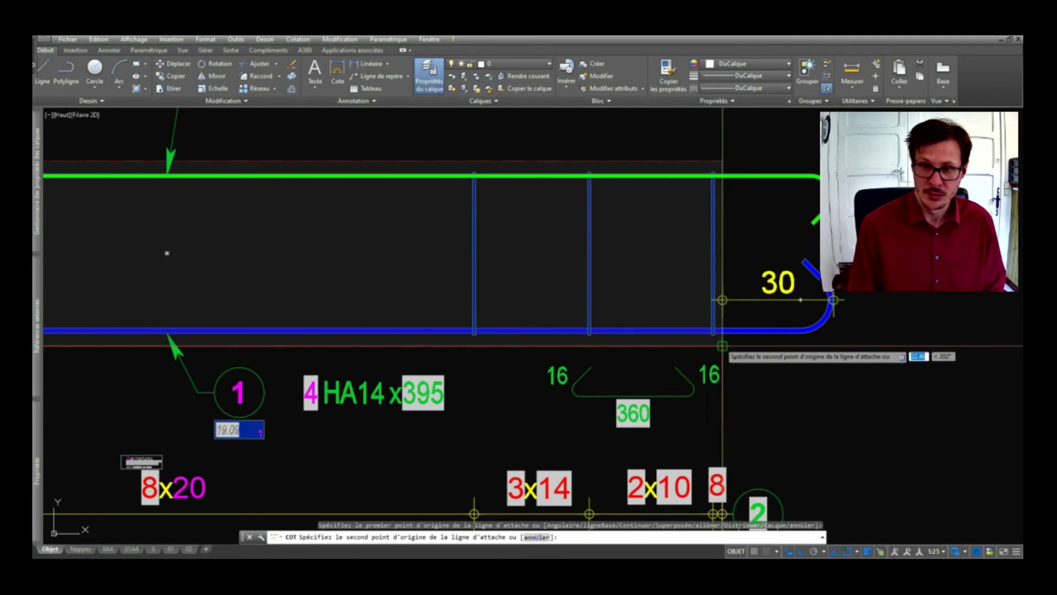
left_click(723, 300)
scroll(771, 264, "down", 2)
left_click(750, 458)
scroll(773, 412, "down", 2)
key("Escape")
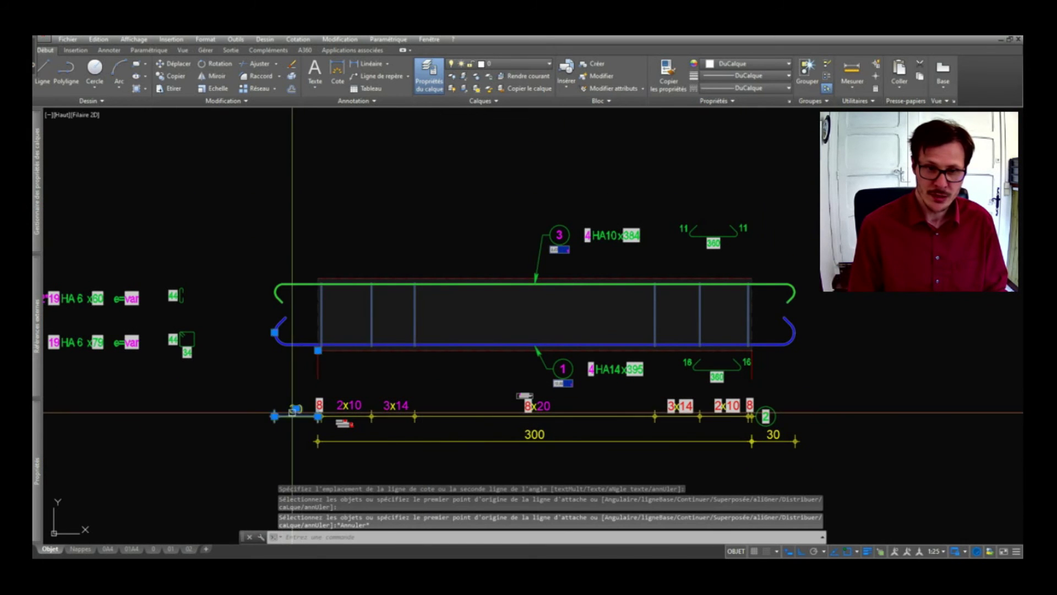
- Move the left 30 dimension into line with the 300 dimension
left_click(318, 417)
left_click(318, 441)
key("Escape")
mouse_move(396, 487)
middle_mouse_down()
mouse_move(637, 456)
mouse_move(698, 416)
middle_mouse_up()
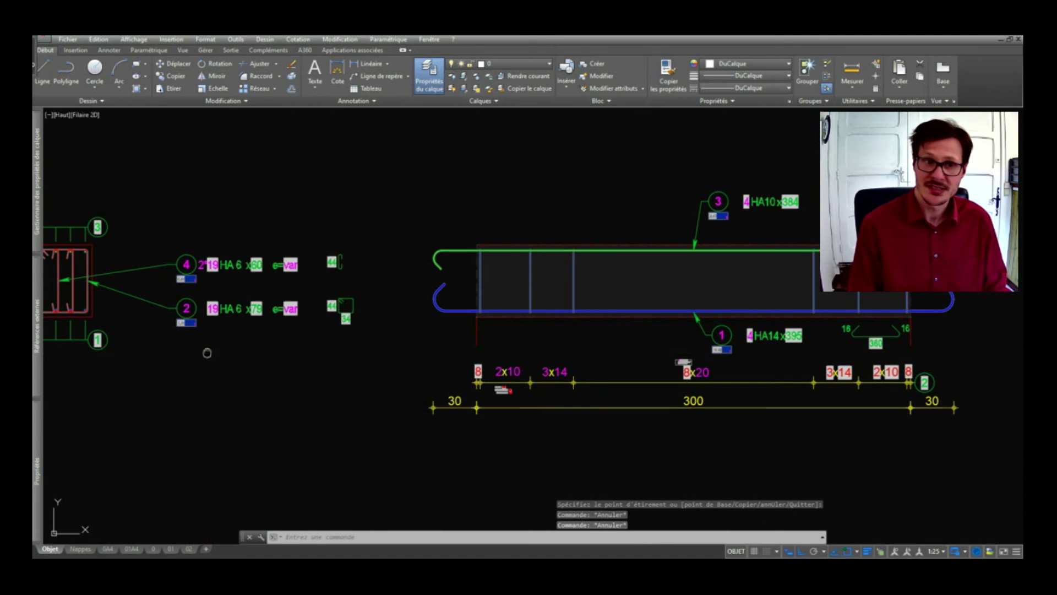
middle_click_drag(50, 308, 229, 293)
scroll(260, 233, "up", 2)
- Dimension the column section with its 50 height and 40 width
type("cot")
key("Return")
key("Return")
left_click(257, 234)
left_click(201, 274)
key("Return")
key("Return")
left_click(278, 216)
- Place the 40 width dimension above the section, then bring the table's TREILLIS SOUDÉS cell into view
left_click(280, 155)
key("Escape")
scroll(288, 255, "down", 3)
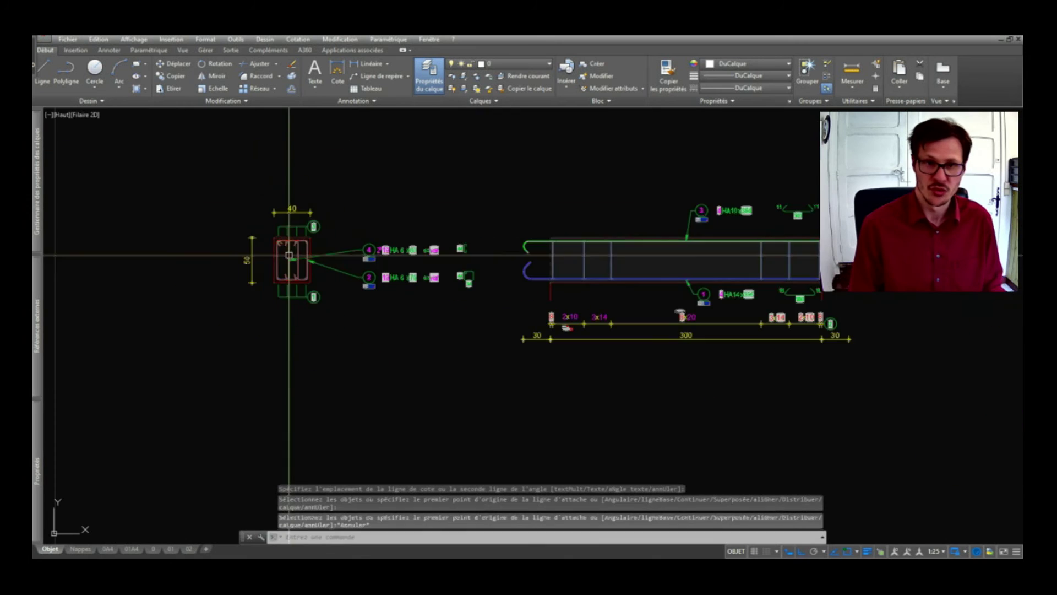
scroll(288, 255, "down", 1)
scroll(225, 331, "up", 1)
scroll(327, 333, "down", 1)
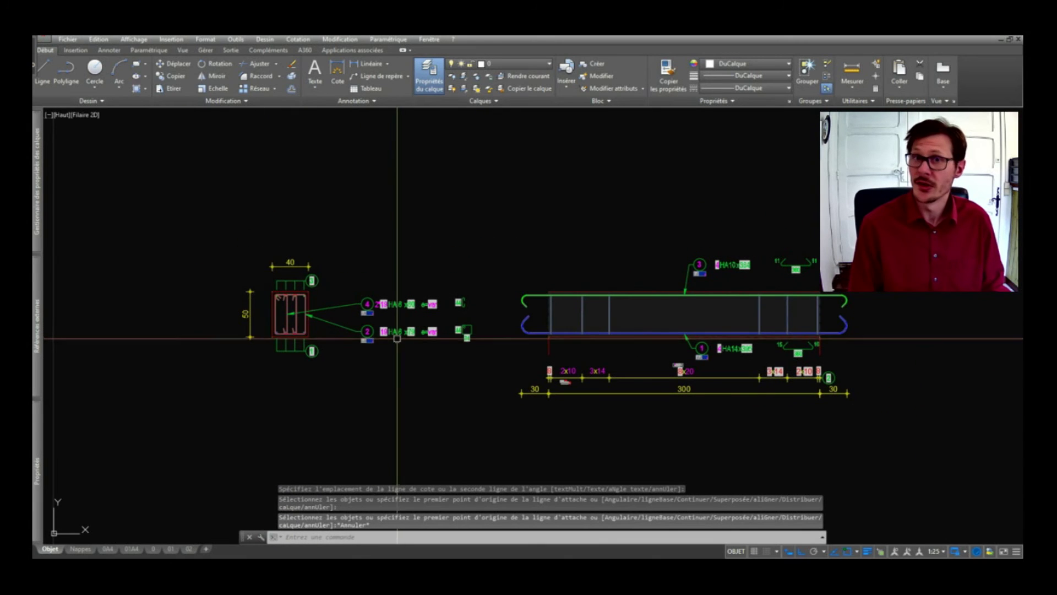
scroll(655, 275, "down", 3)
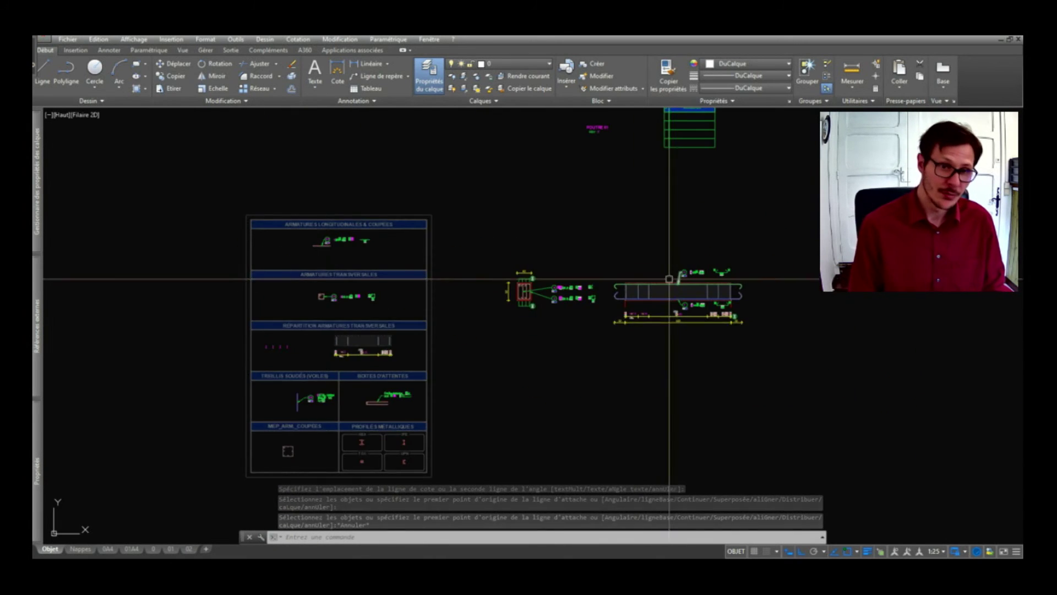
scroll(288, 403, "up", 4)
middle_click_drag(367, 427, 319, 331)
scroll(331, 331, "up", 2)
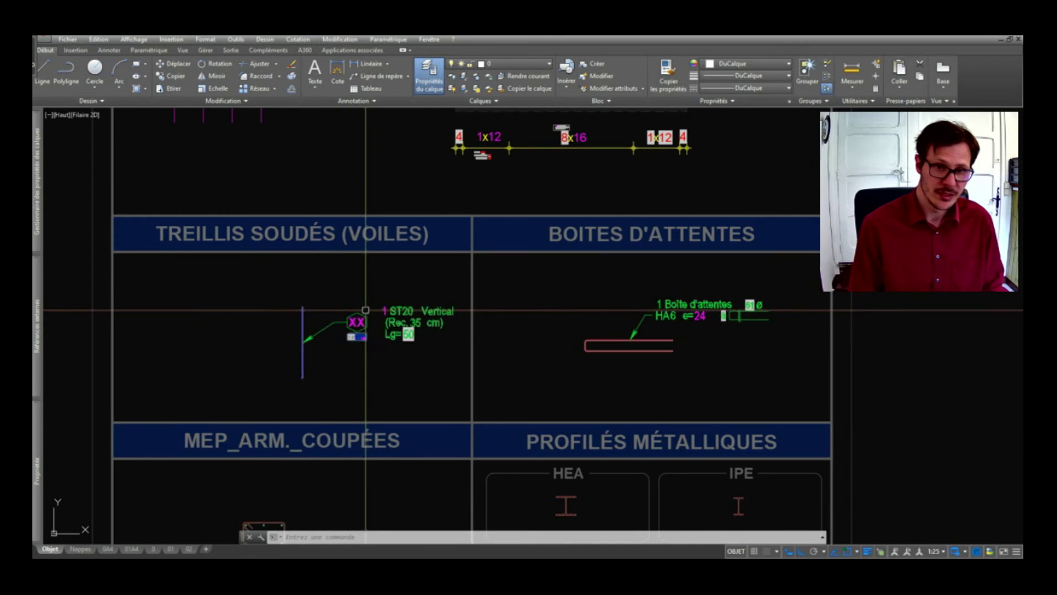
scroll(512, 323, "down", 3)
scroll(510, 323, "up", 3)
- Draw a red wall line to the right of the reinforcement table
type("l")
key("Return")
left_click(463, 282)
left_click(483, 380)
key("Return")
- Copy the red line to form the second wall face 20 apart
left_click_drag(485, 330, 432, 359)
type("co")
key("Return")
left_click(498, 346)
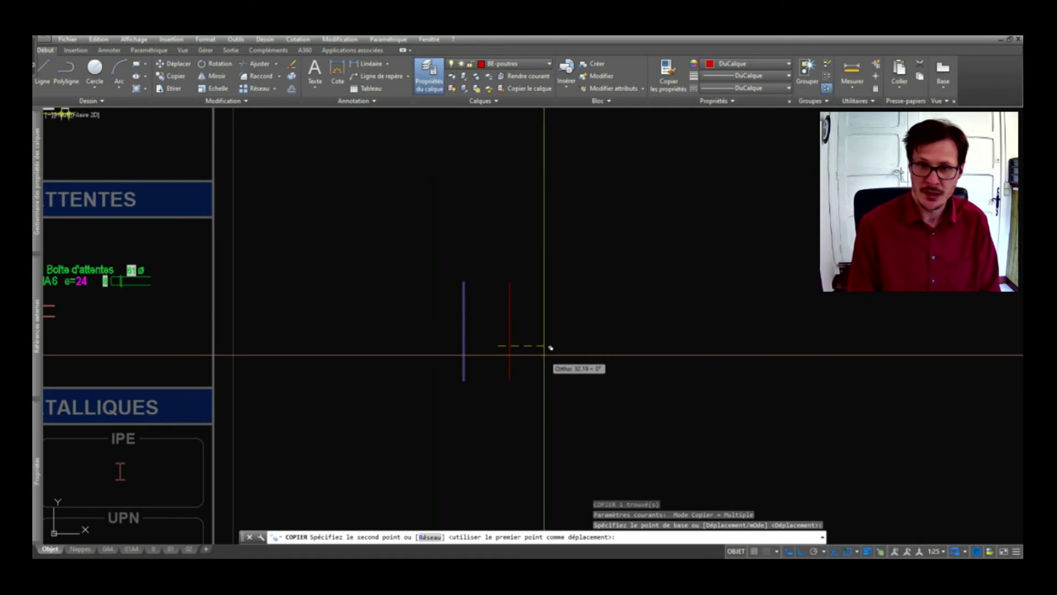
key("Return")
scroll(542, 355, "down", 3)
middle_click_drag(220, 308, 391, 308)
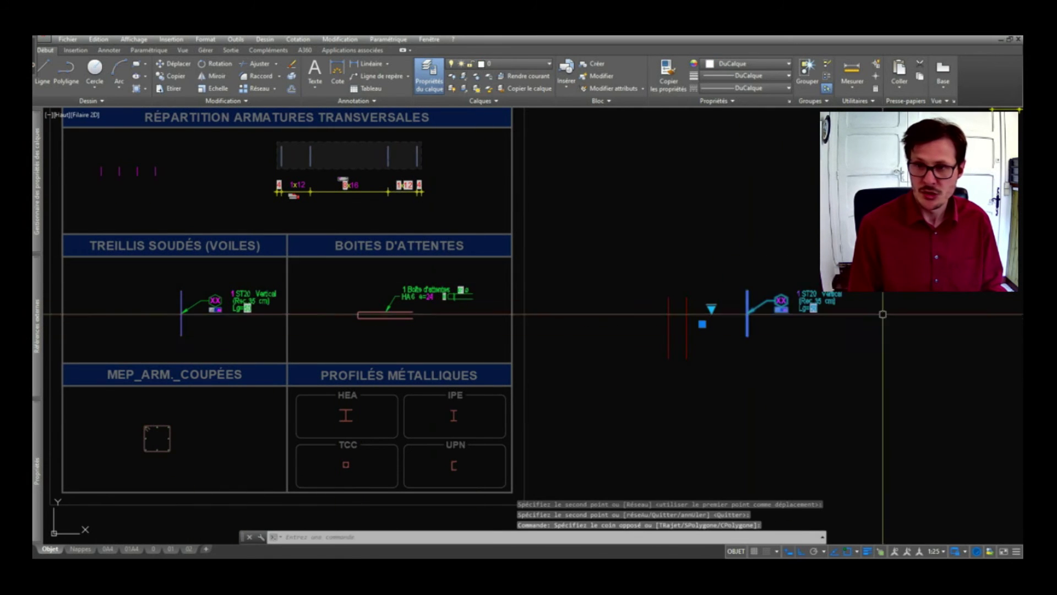
scroll(551, 320, "up", 3)
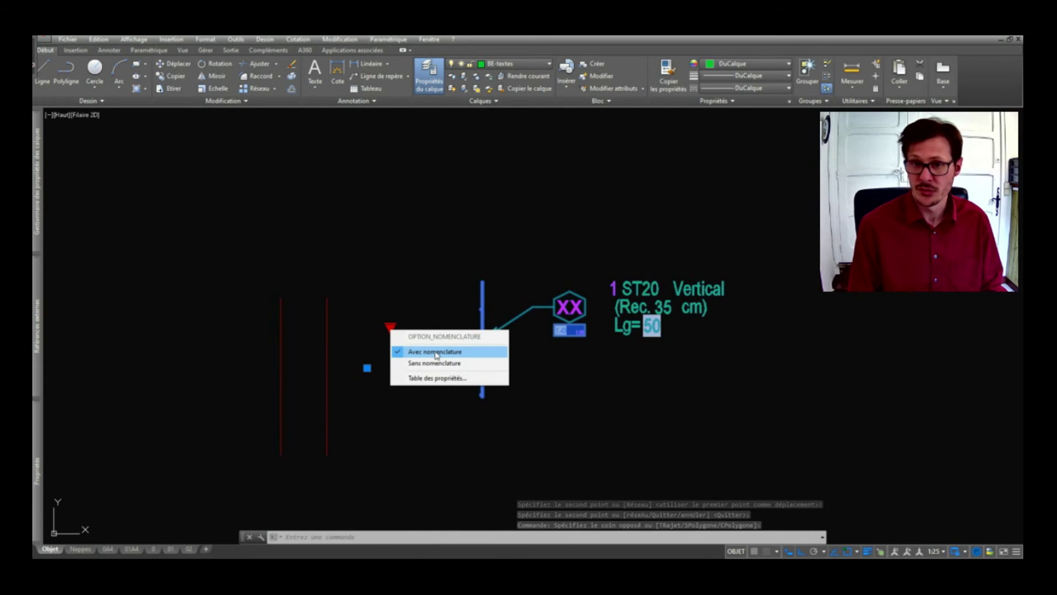
- Explode the copied mesh symbol and move its mesh line against the wall
left_click(435, 352)
type("de")
key("Return")
left_click(481, 364)
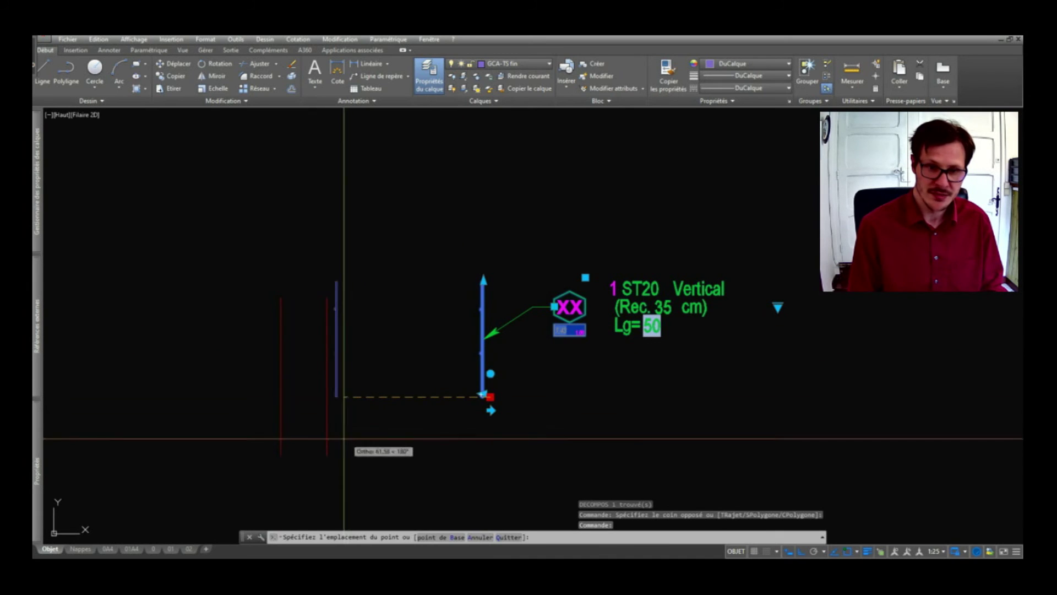
left_click(331, 449)
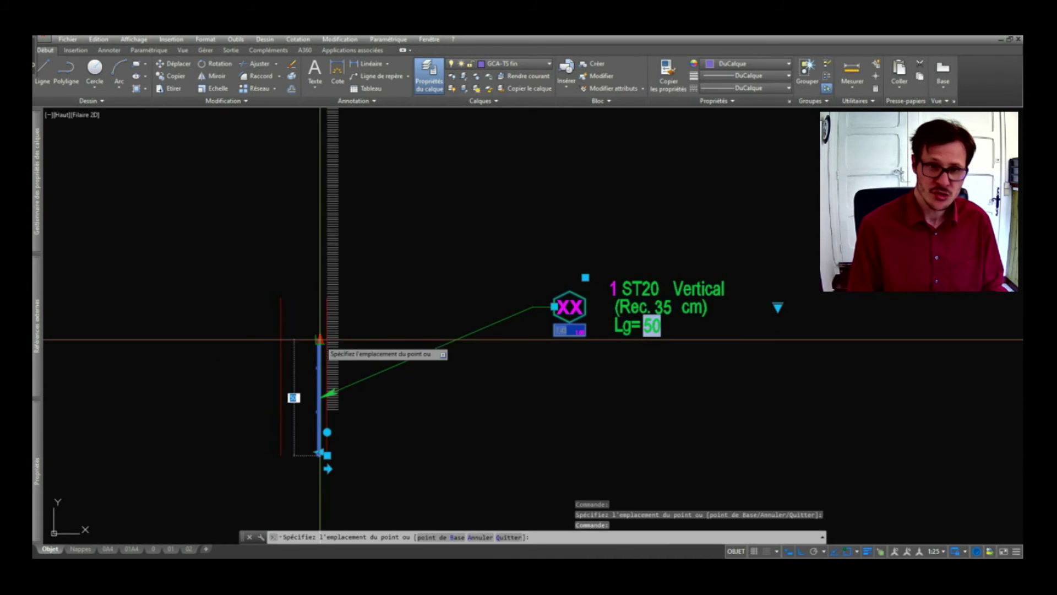
key("Escape")
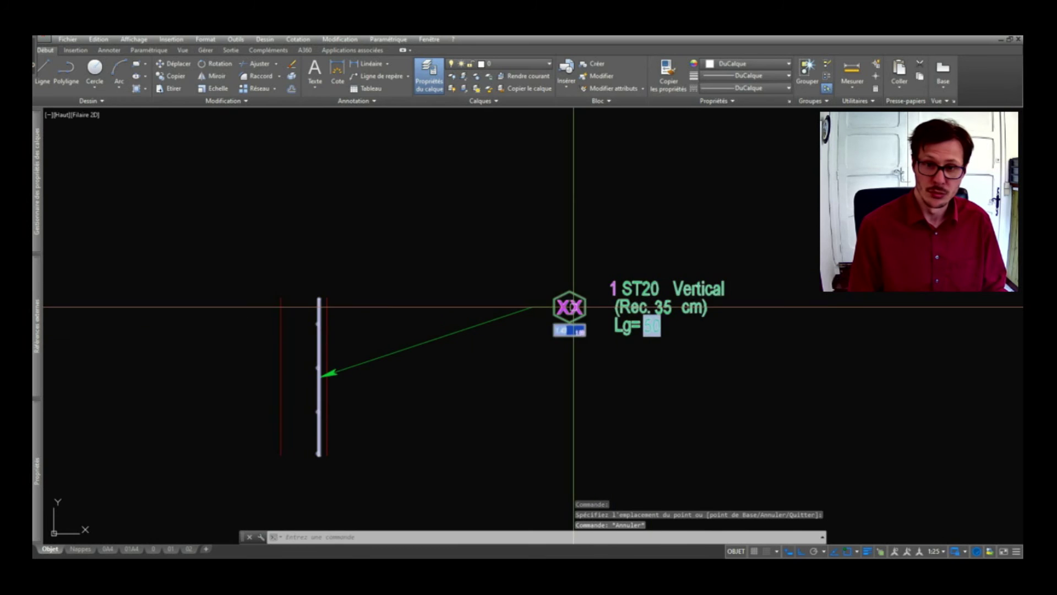
- Change the label XX to A and the mesh type from ST20 to ST35
double_click(574, 307)
left_click(699, 421)
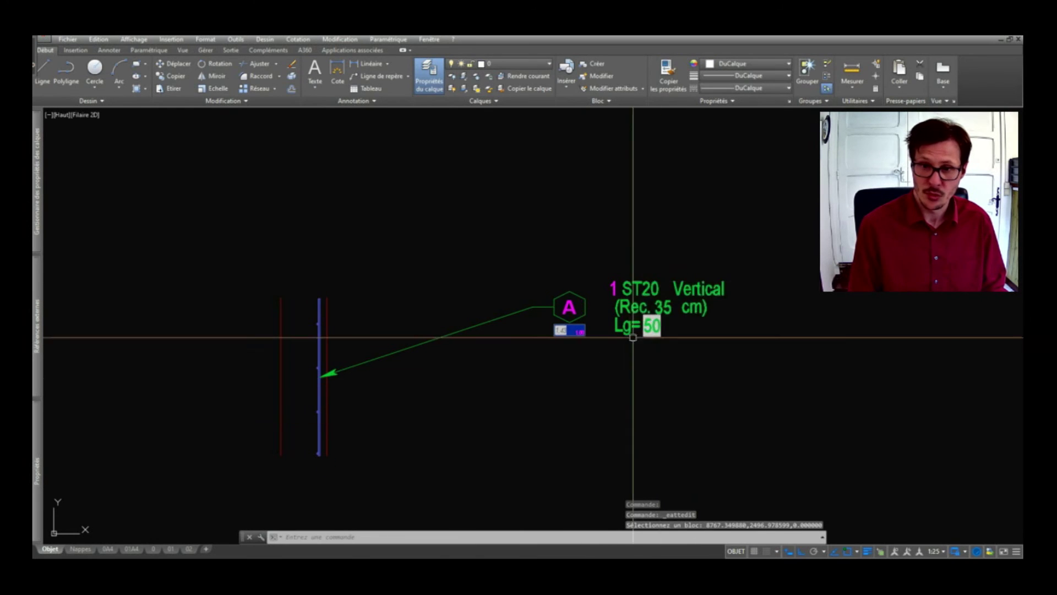
left_click(646, 291)
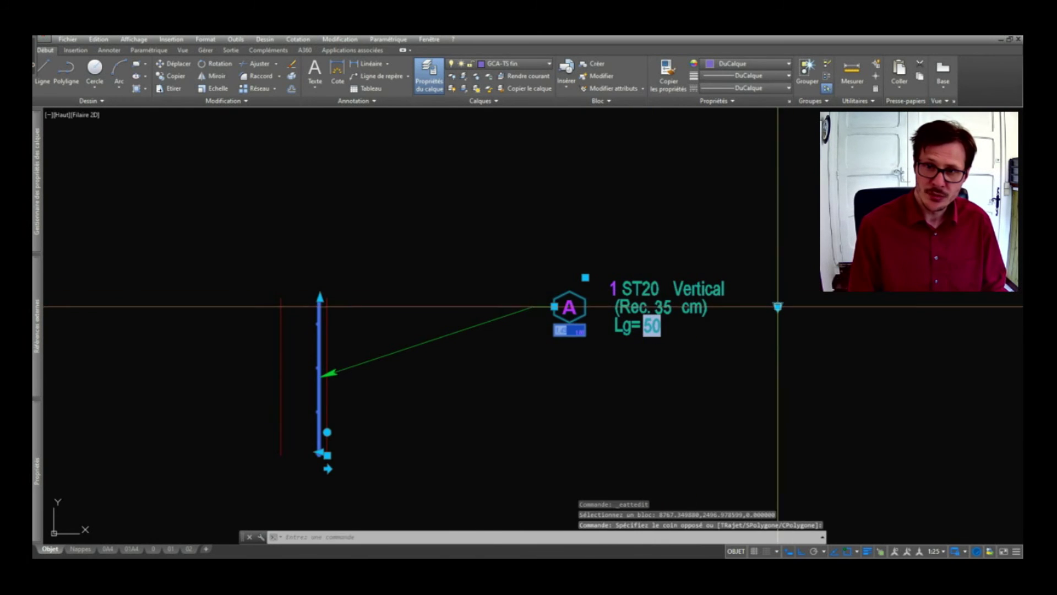
left_click(779, 306)
mouse_move(822, 331)
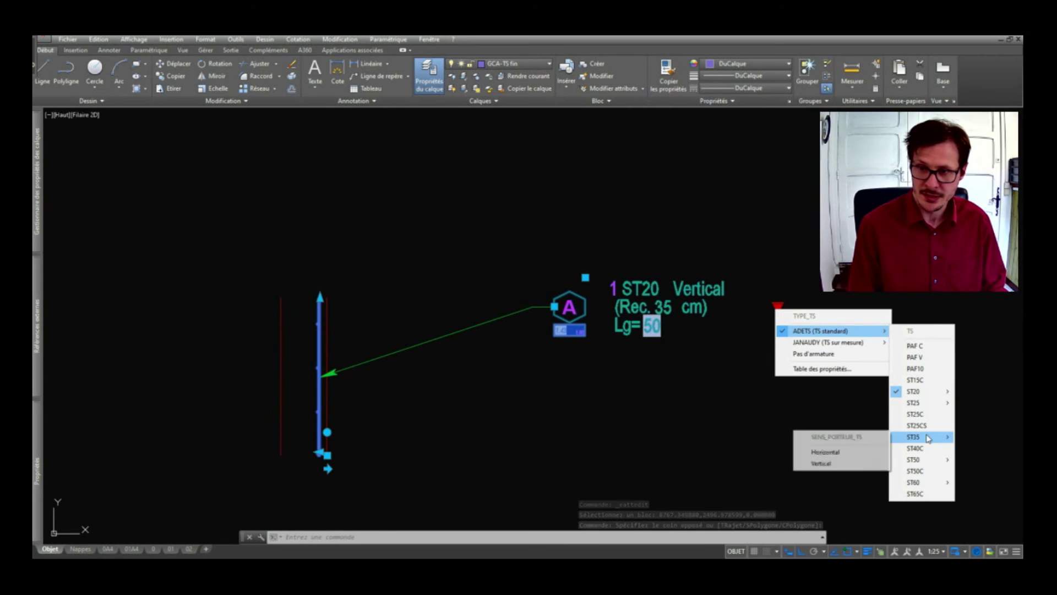
left_click(843, 460)
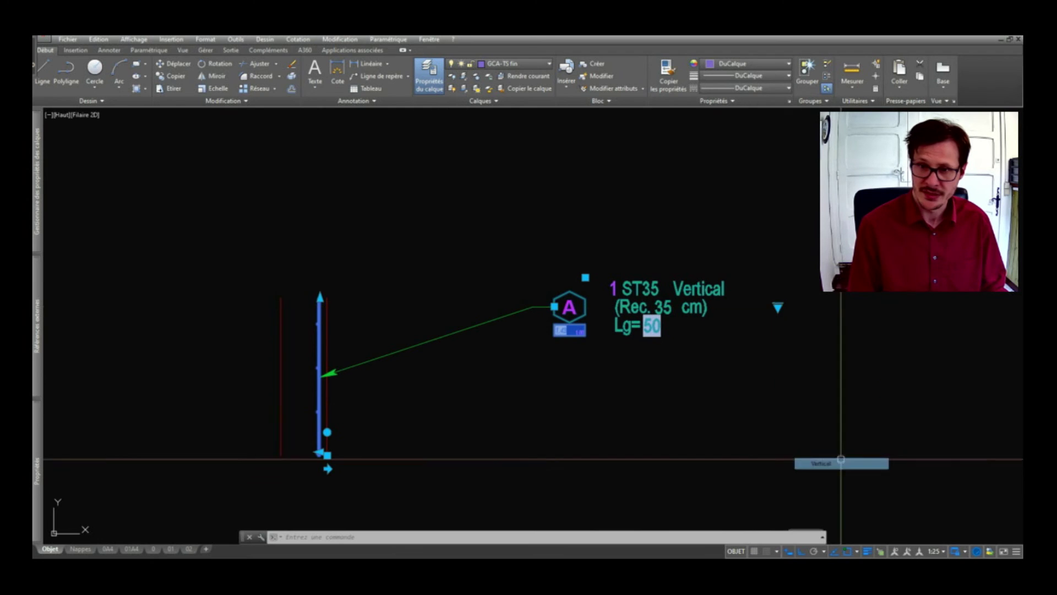
key("Escape")
- Refresh the fields of the label A annotation
key("Return")
left_click(765, 259)
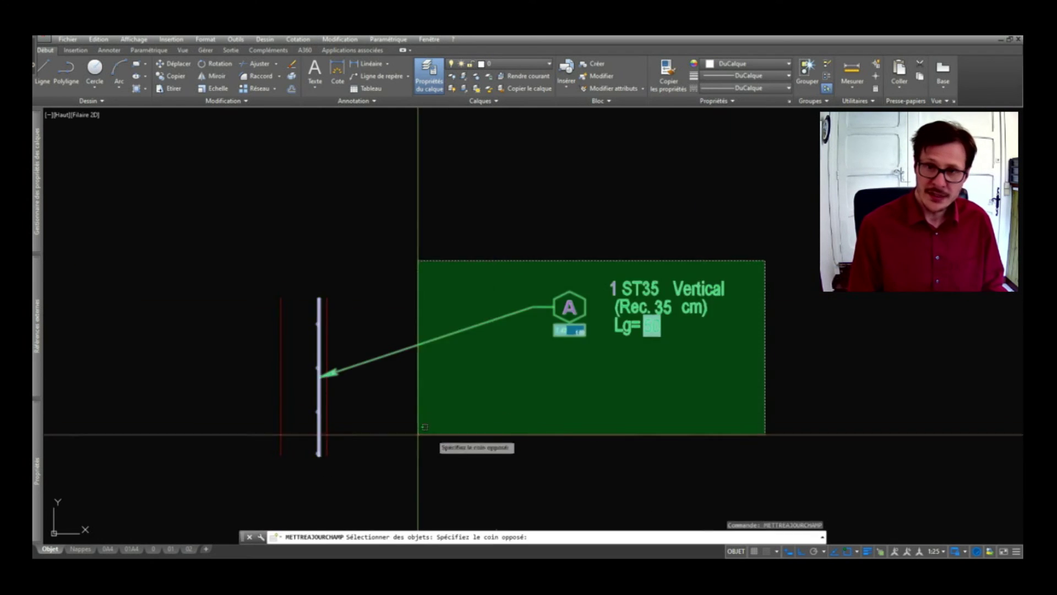
left_click(421, 431)
key("Return")
scroll(586, 326, "up", 4)
scroll(586, 327, "up", 2)
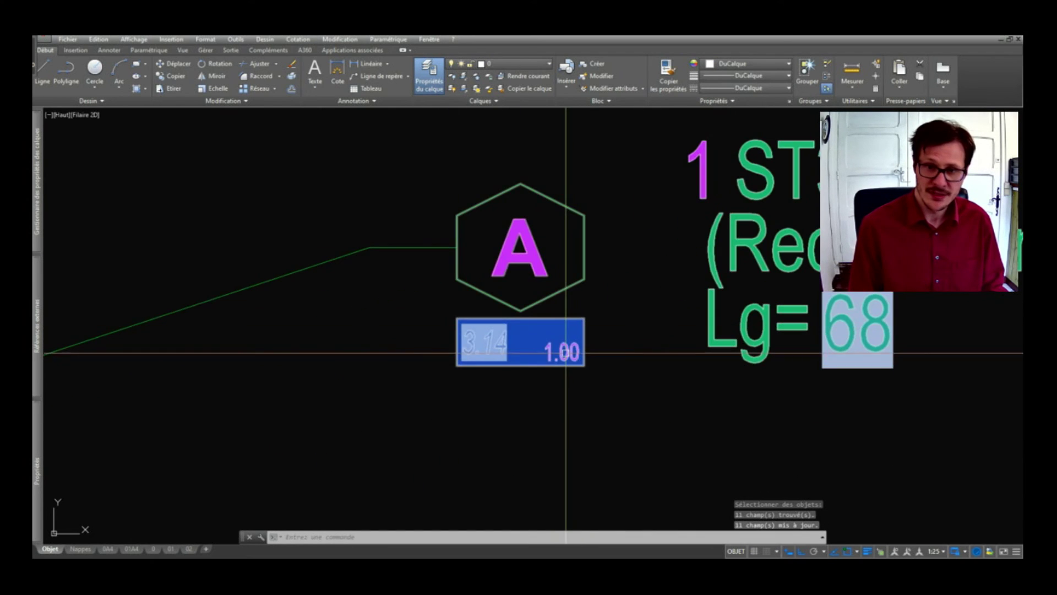
scroll(566, 352, "down", 6)
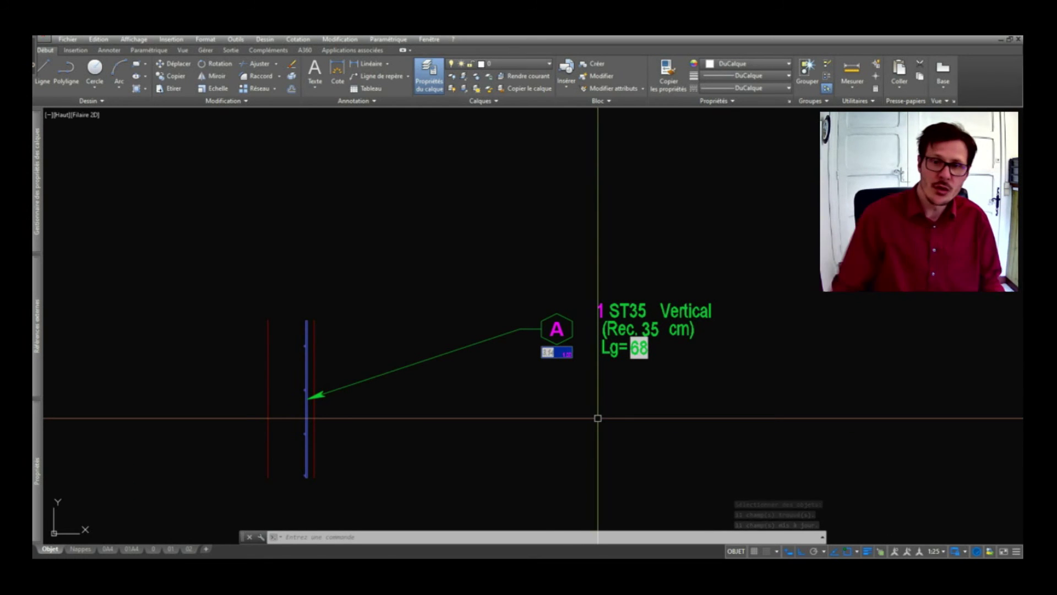
scroll(584, 351, "up", 5)
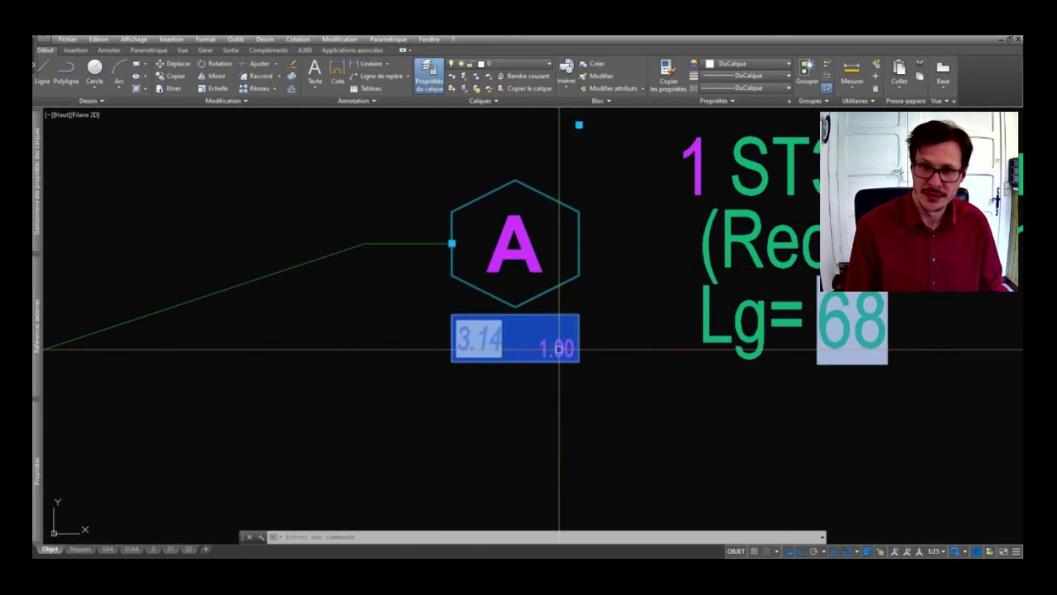
- Set label A's number of sheets to 20 and refresh its weight field to 62.80
double_click(559, 348)
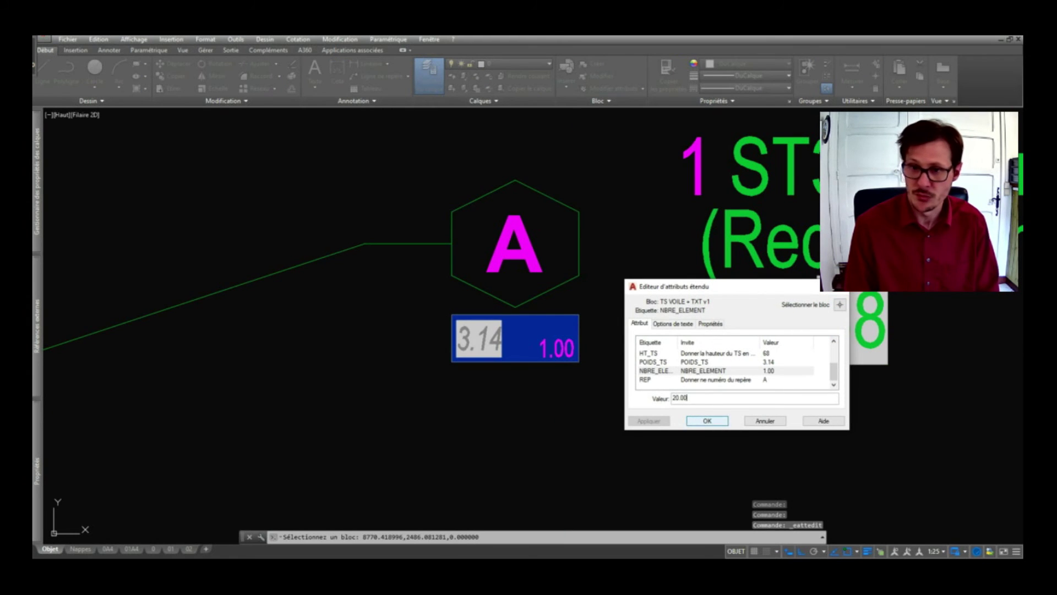
left_click(707, 421)
scroll(652, 373, "down", 4)
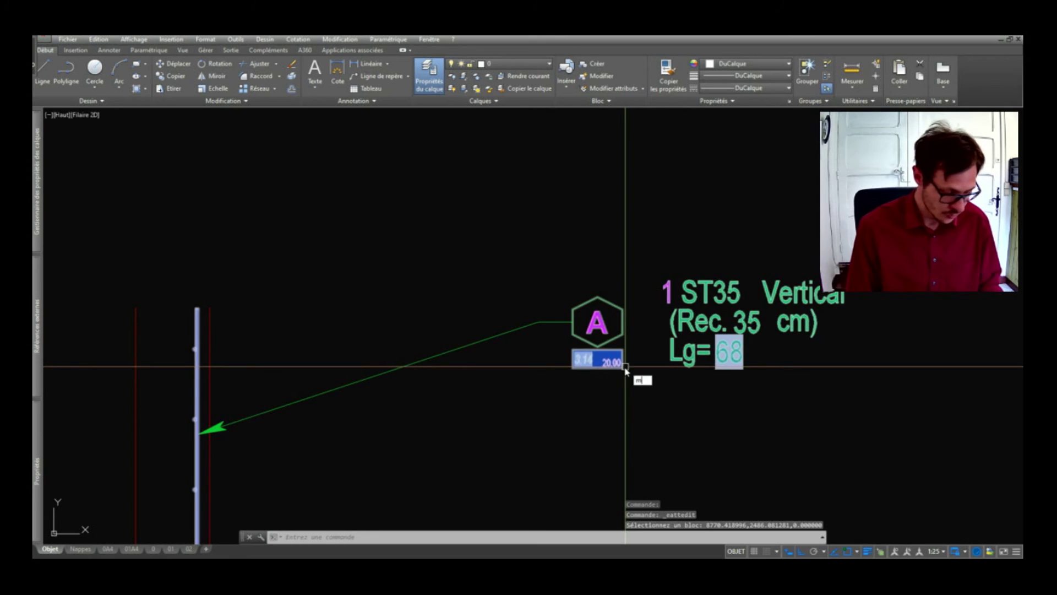
left_click(637, 405)
left_click(602, 306)
key("Return")
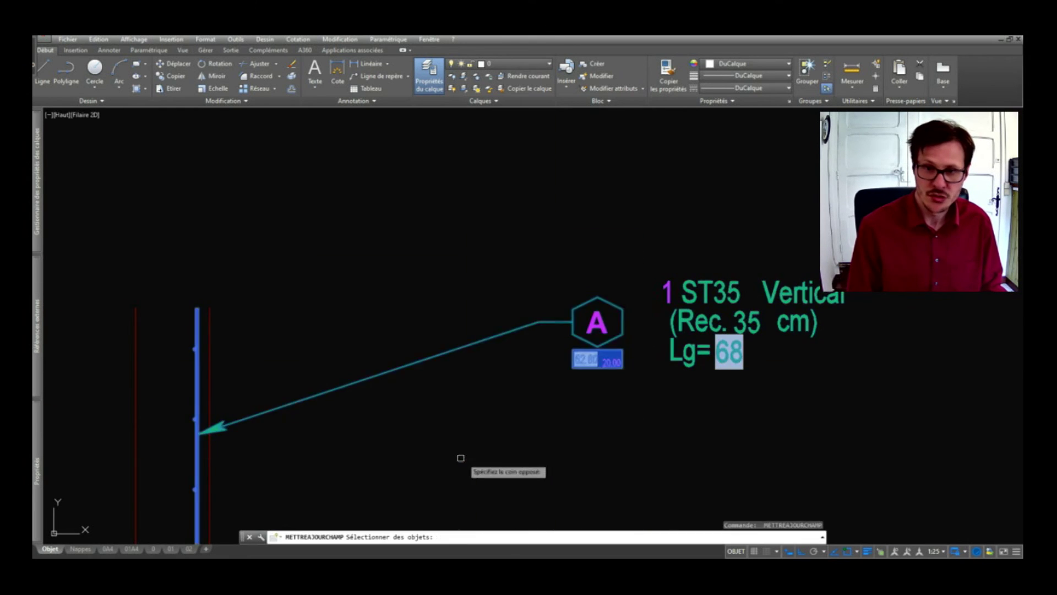
- Inspect the formula behind label A's 62.80 weight without changing anything
scroll(618, 363, "up", 4)
scroll(618, 363, "down", 4)
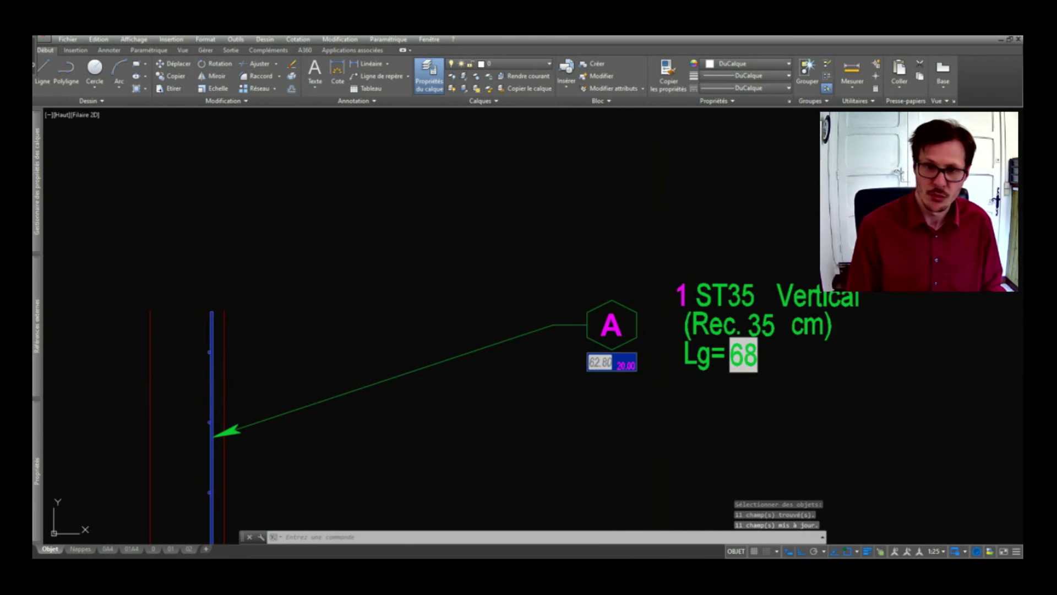
scroll(603, 364, "up", 4)
scroll(603, 344, "down", 2)
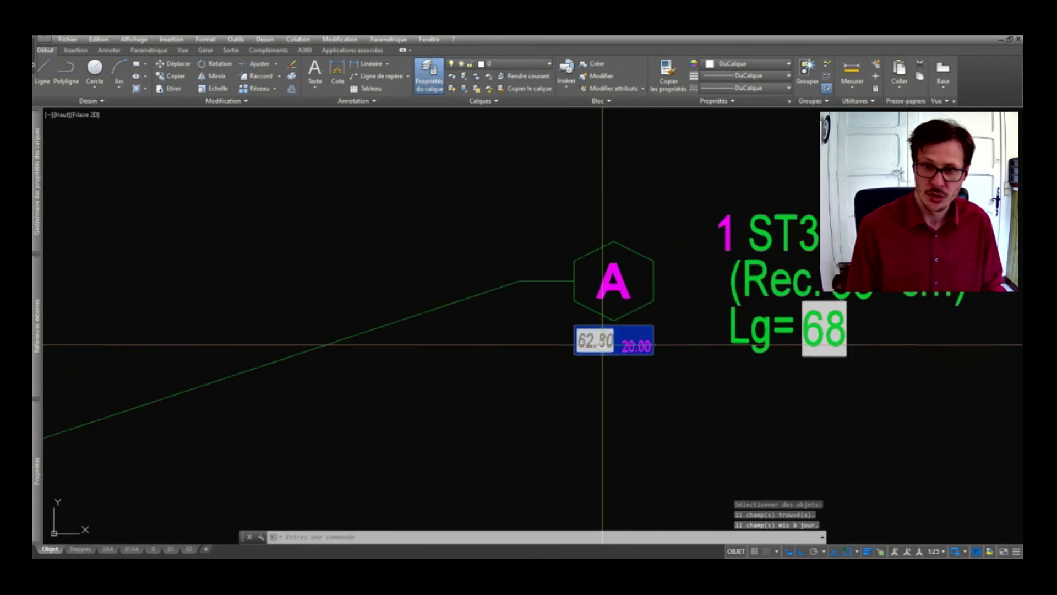
scroll(637, 318, "down", 2)
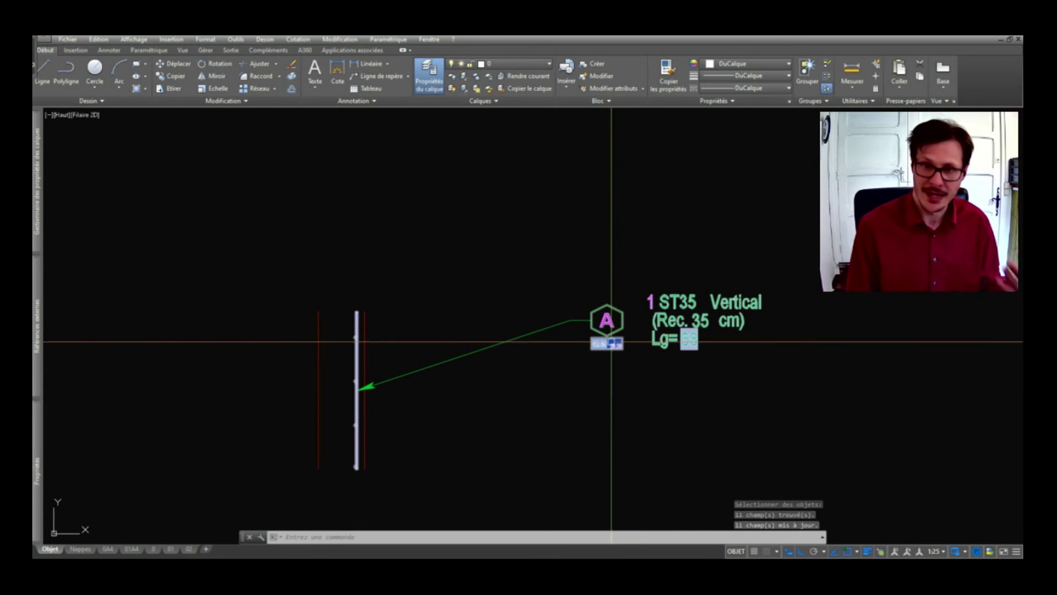
scroll(602, 342, "up", 4)
double_click(595, 343)
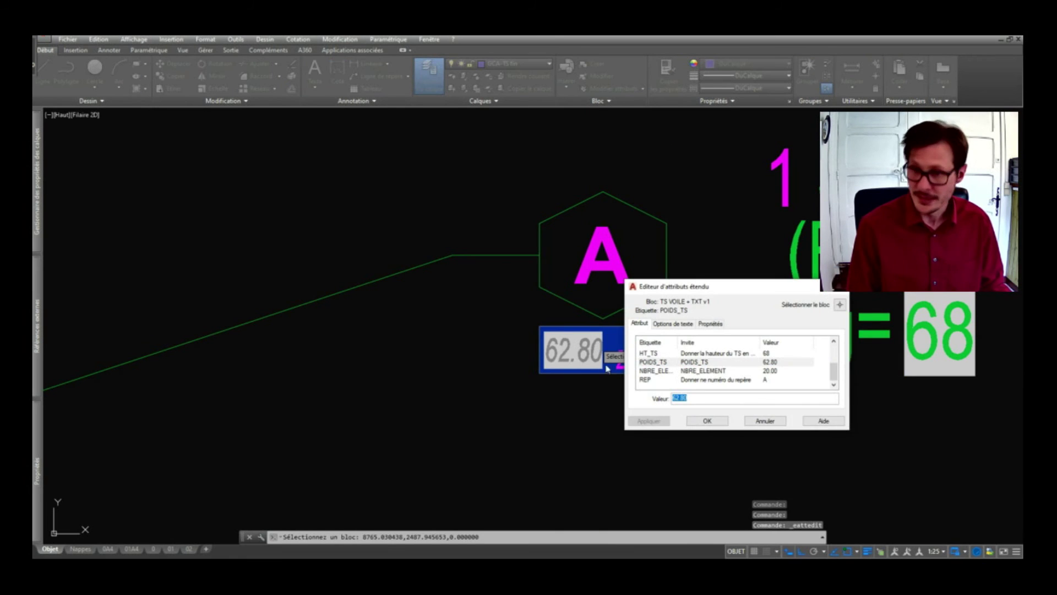
double_click(683, 399)
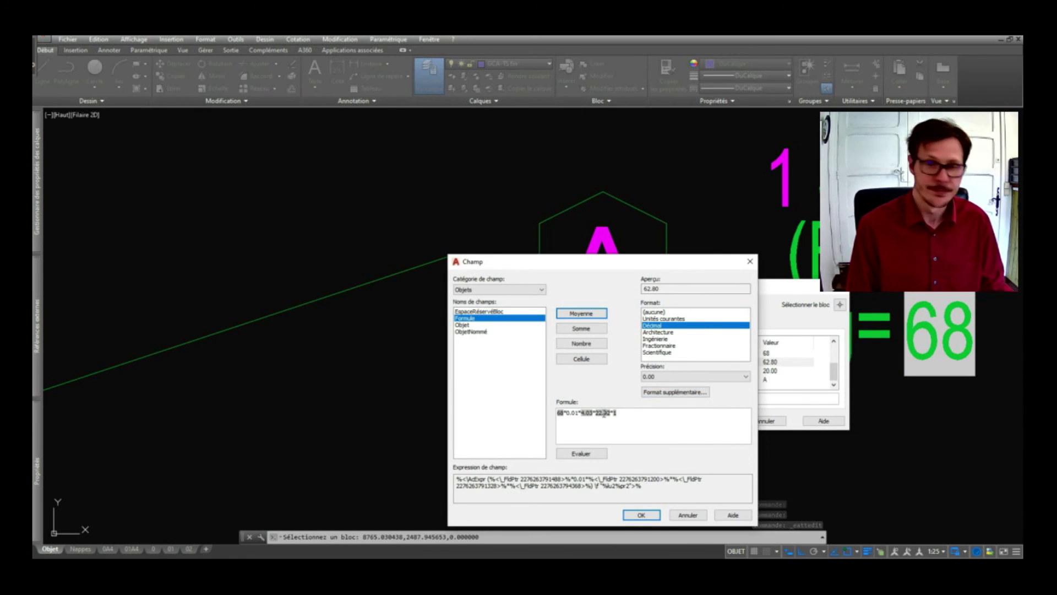
key("Escape")
key("Escape")
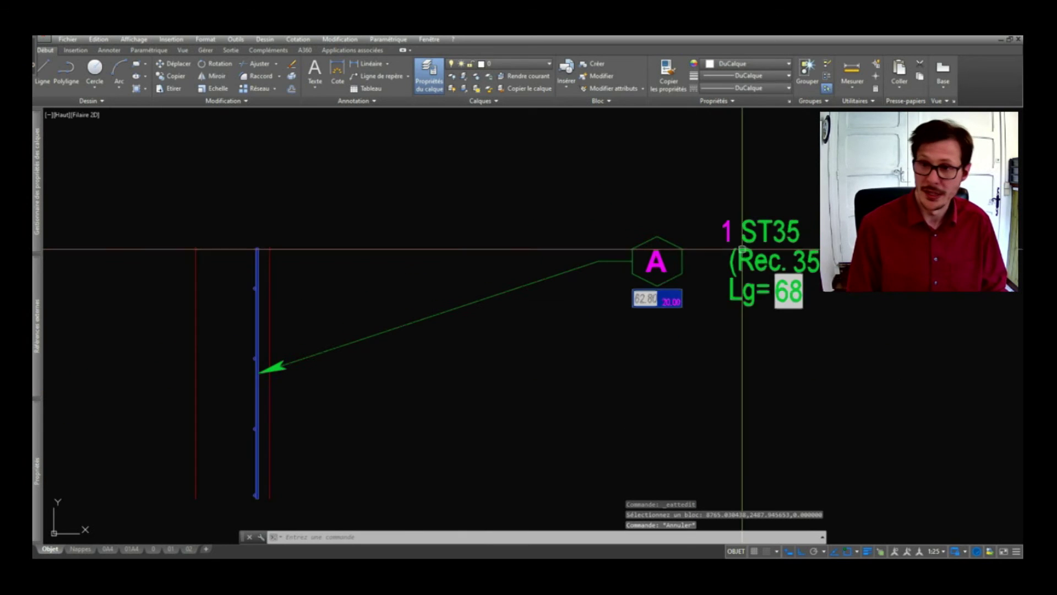
- Set label A's overlap to 40 cm and refresh its fields with AJCHAMP
double_click(802, 261)
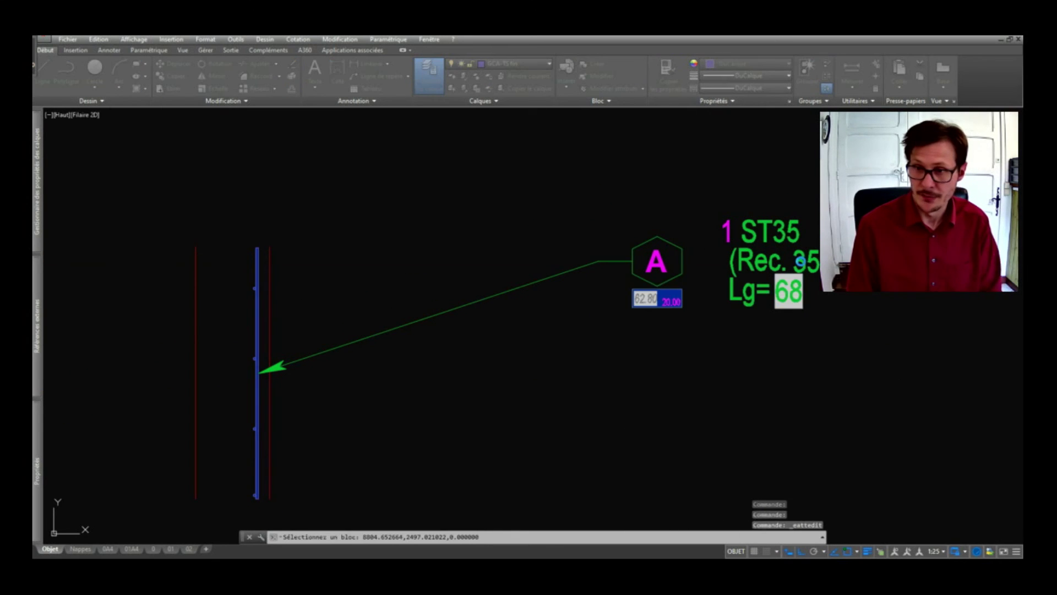
type("40")
key("Return")
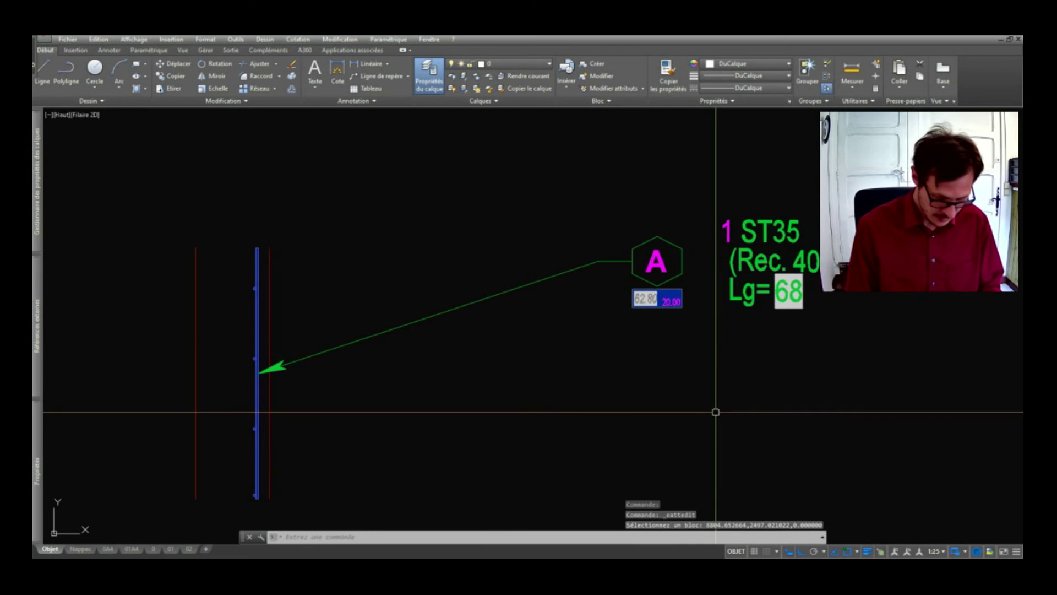
type("ajchamp")
key("Return")
left_click(720, 361)
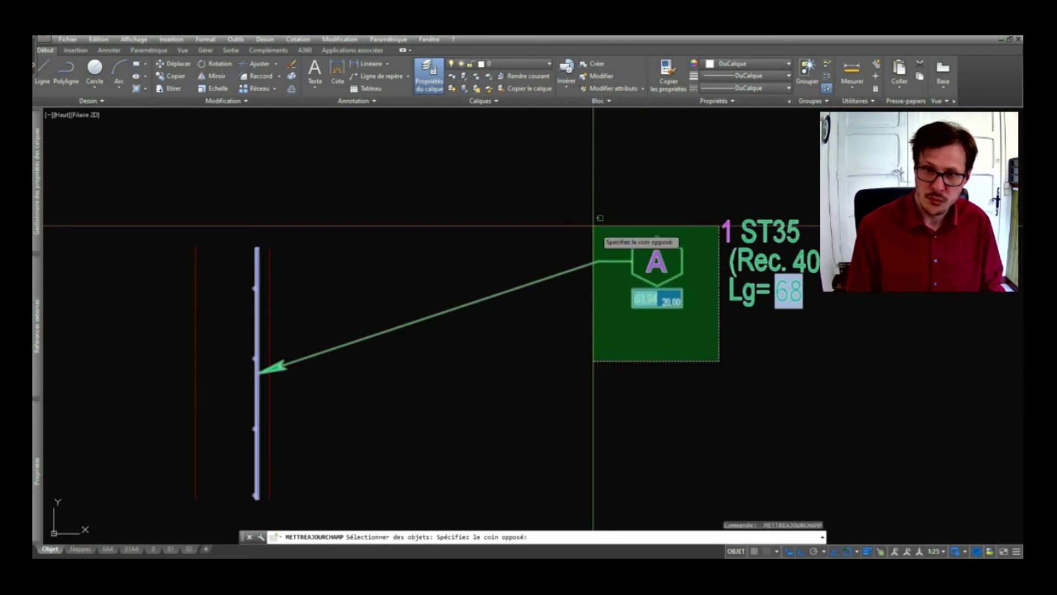
left_click(593, 227)
key("Return")
- Select the mesh bar together with its label A
scroll(700, 274, "down", 2)
left_click(778, 207)
key("Escape")
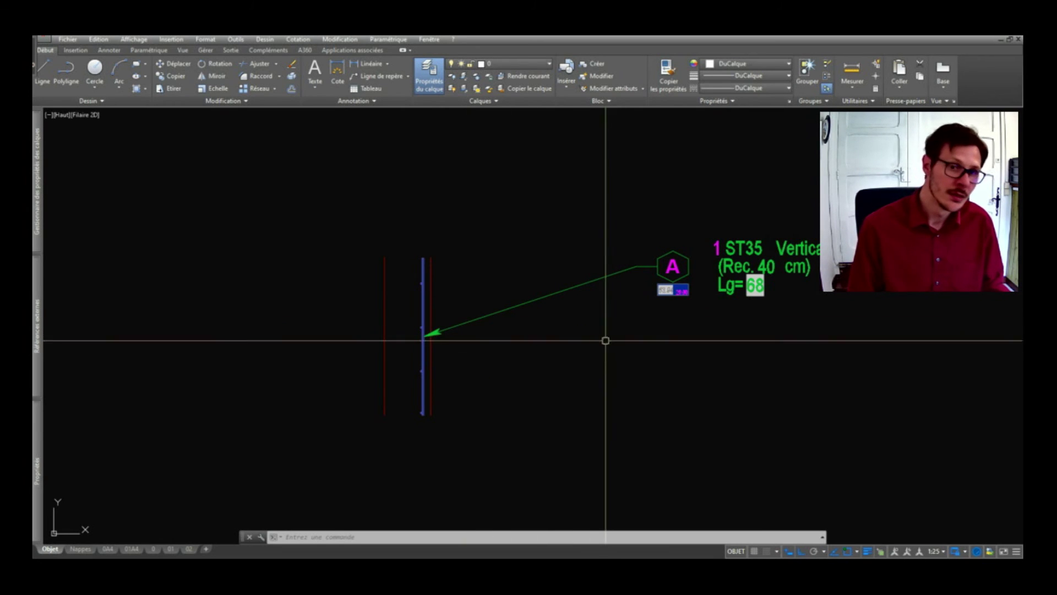
scroll(655, 349, "down", 5)
scroll(716, 303, "up", 5)
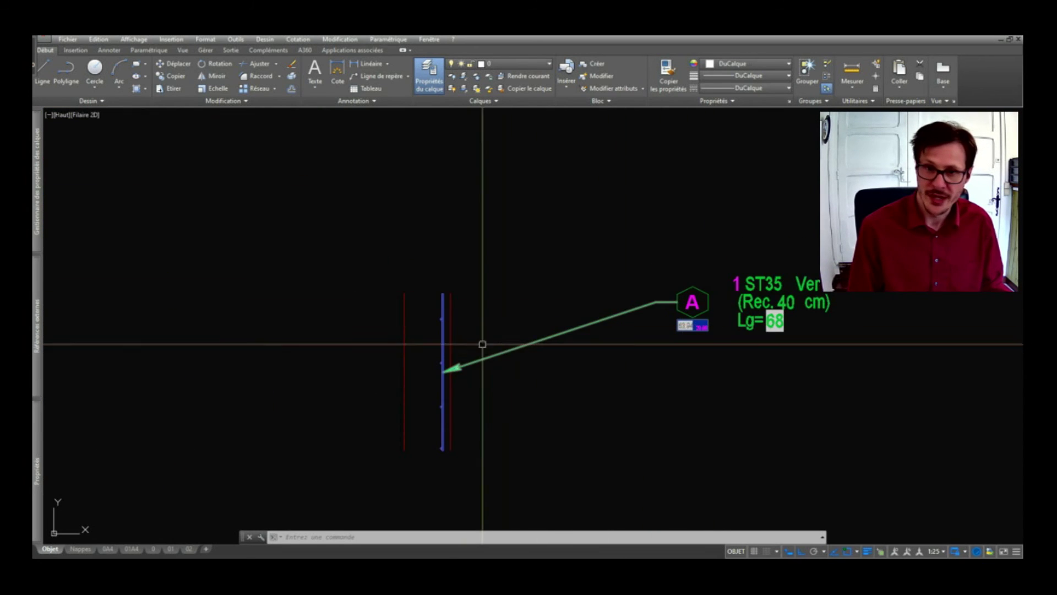
left_click(445, 332)
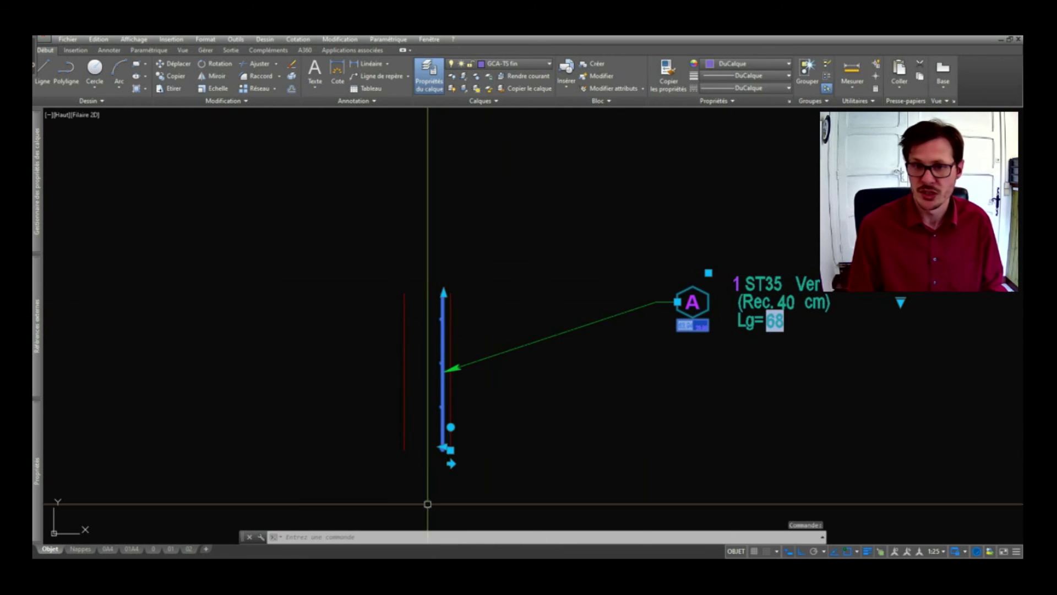
- Copy the bar and its label to the left and flip the copied bar
type("co")
key("Return")
left_click(443, 449)
left_click(408, 444)
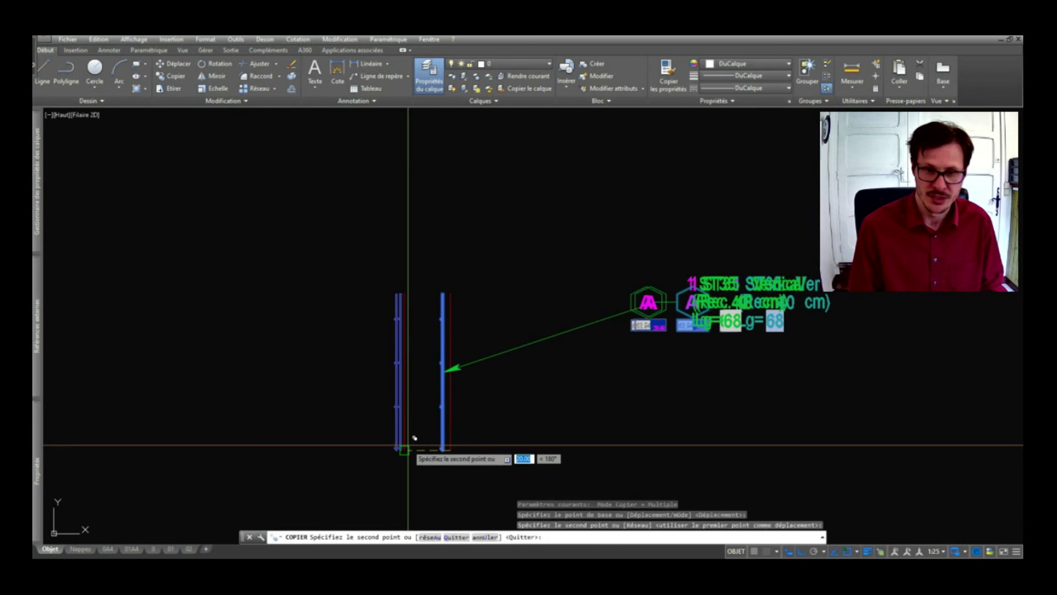
key("Return")
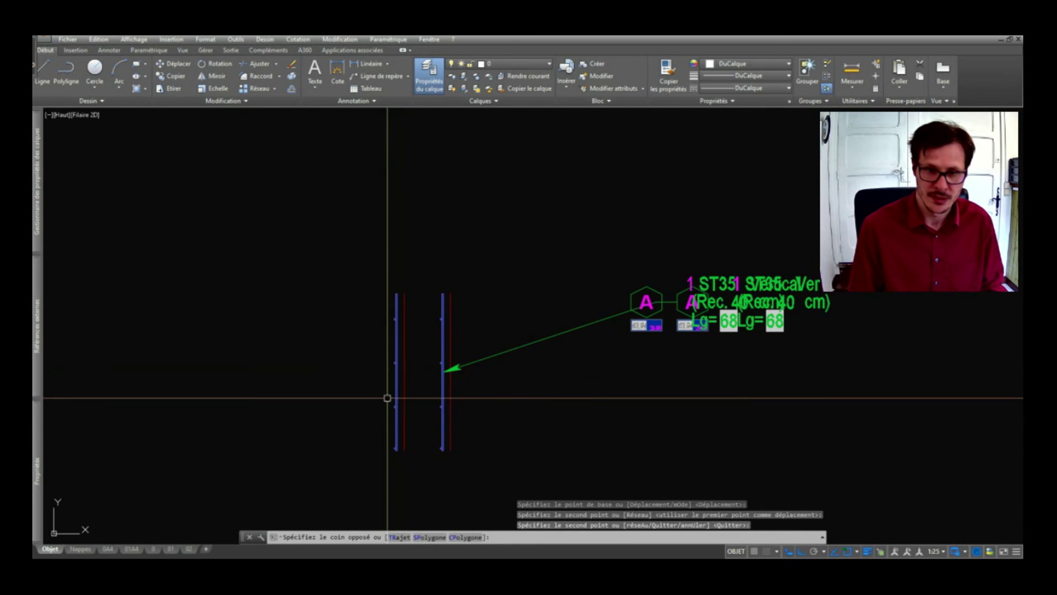
left_click(388, 395)
left_click(405, 463)
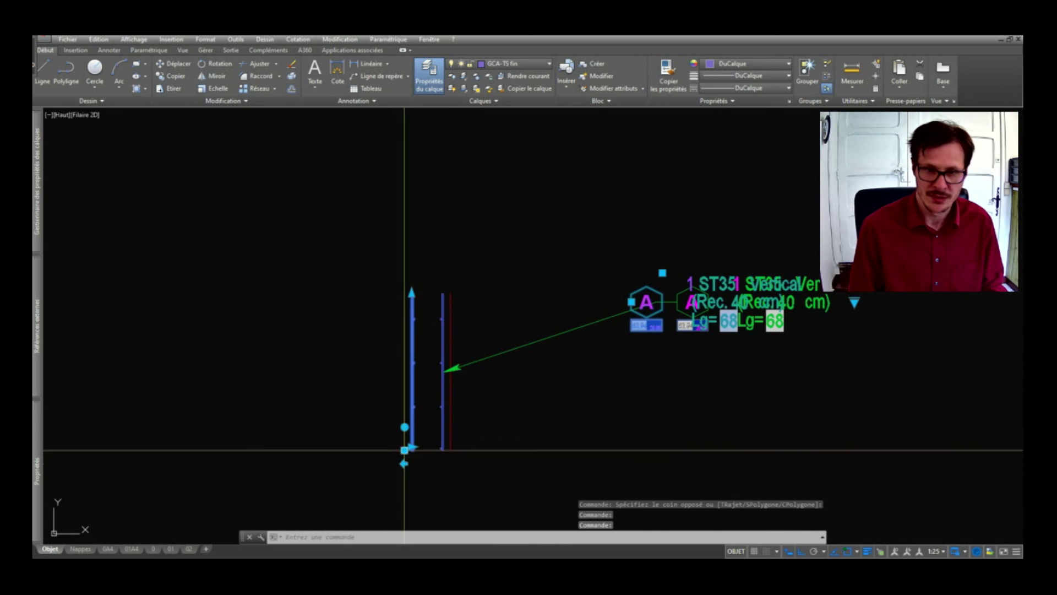
left_click(663, 272)
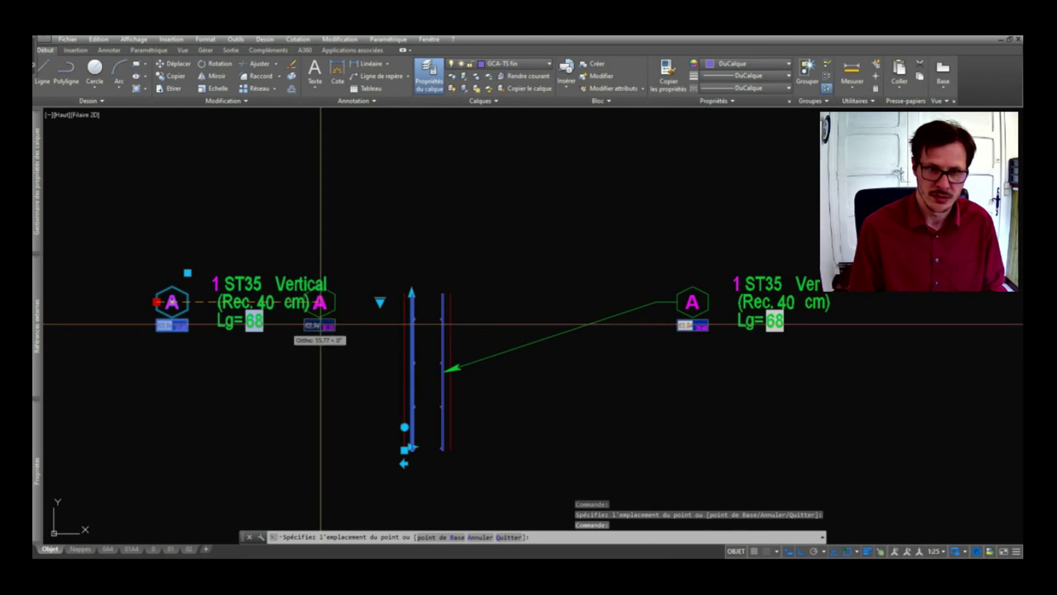
key("Escape")
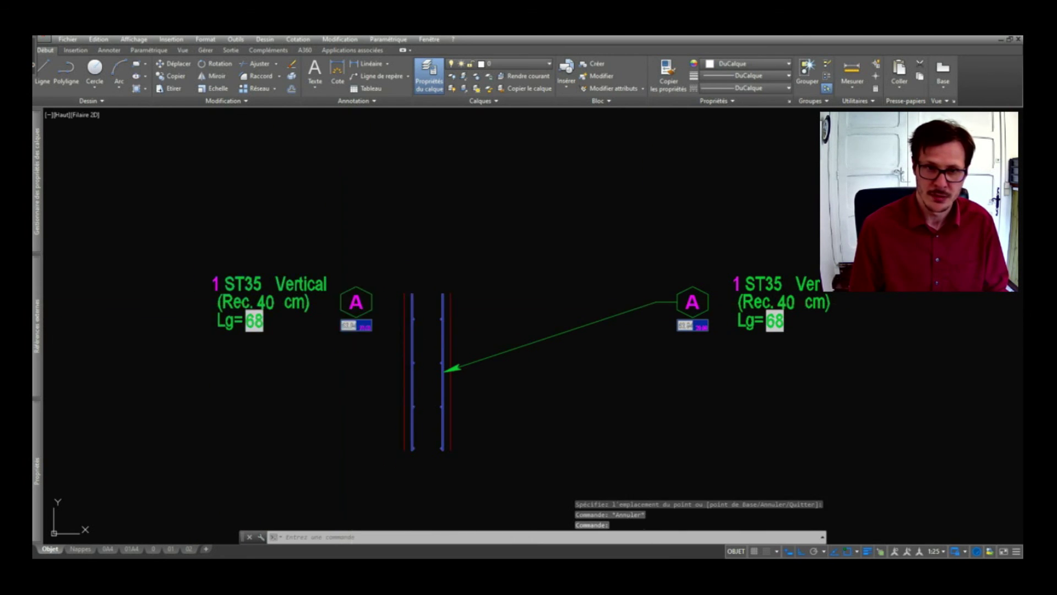
- Change the copied tag's letter to B
double_click(356, 302)
type("B")
left_click(705, 422)
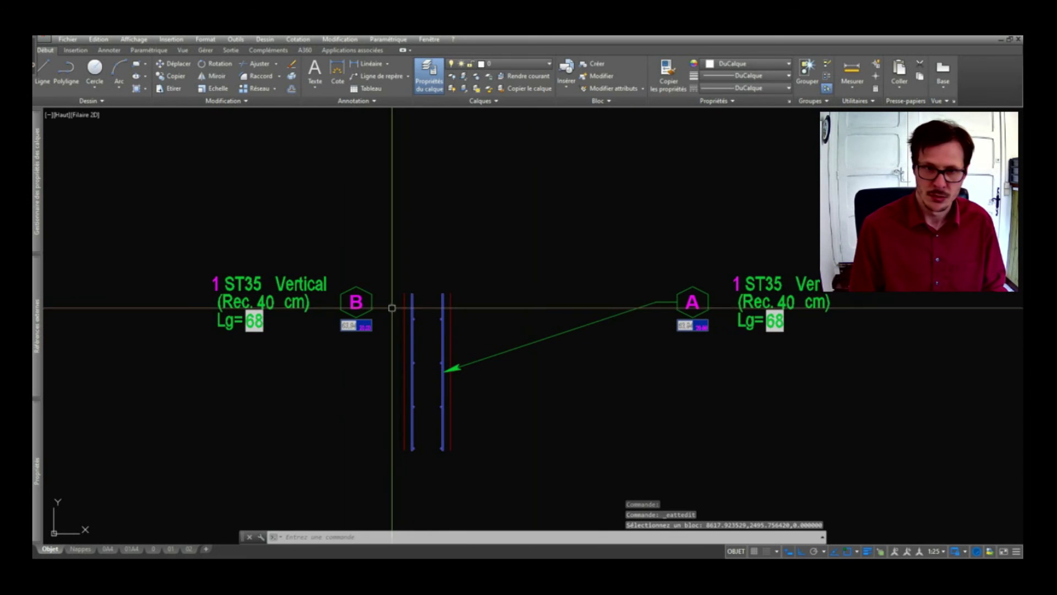
- Draw a leader from tag B to the left bar
key("Return")
scroll(413, 353, "up", 3)
type("l")
key("Return")
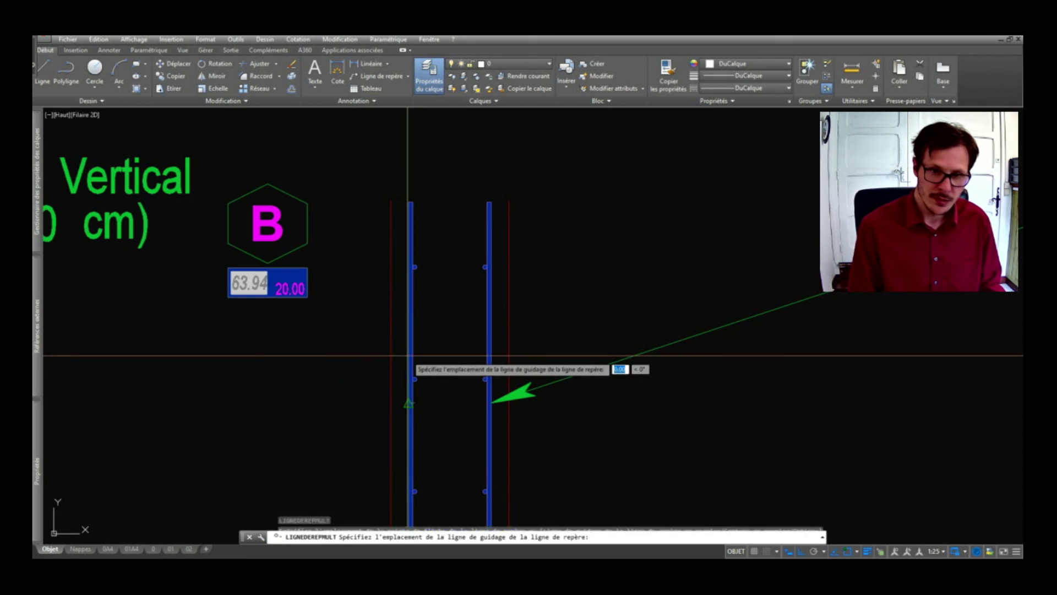
right_click(411, 356, "shift")
left_click(451, 180)
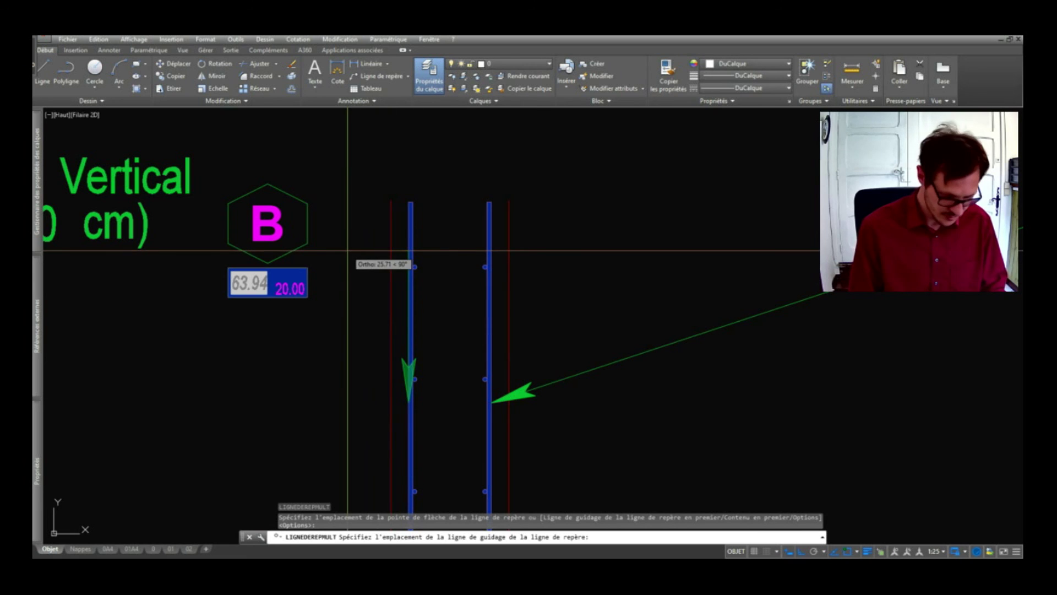
key("F8")
left_click(328, 227)
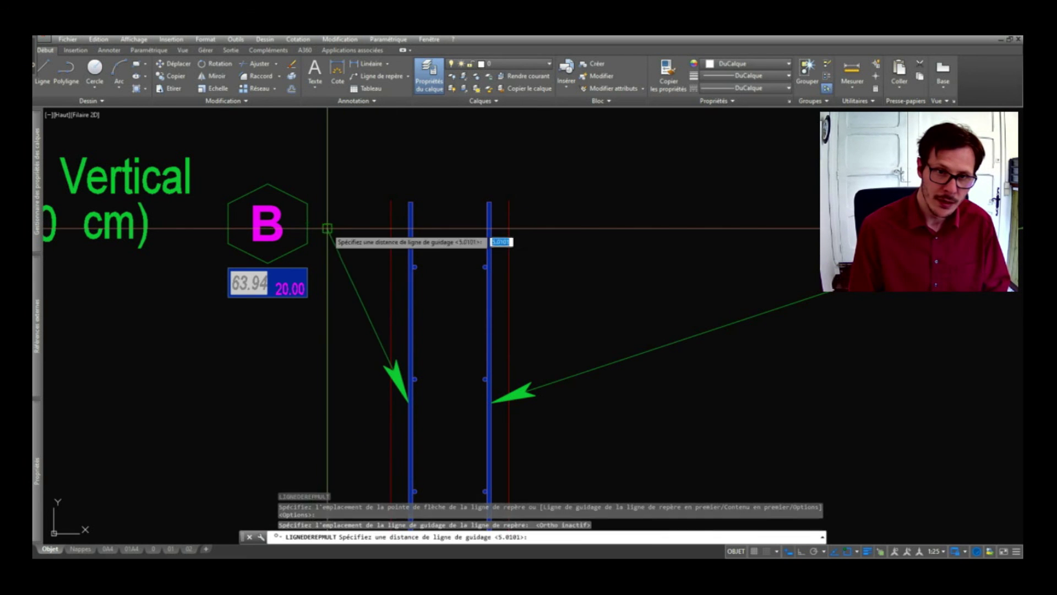
key("Escape")
scroll(399, 311, "down", 4)
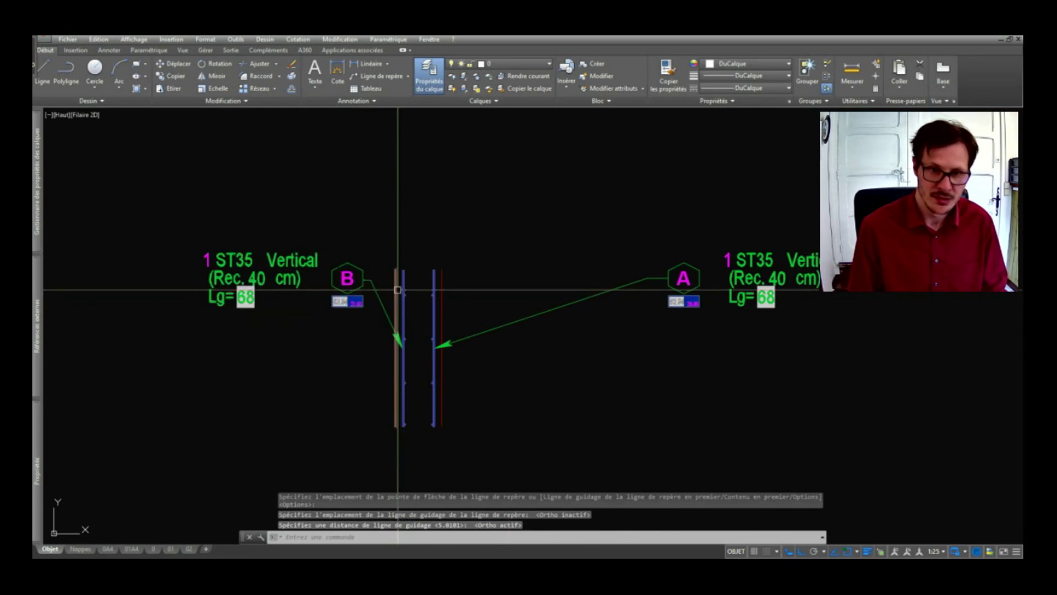
left_click(384, 319)
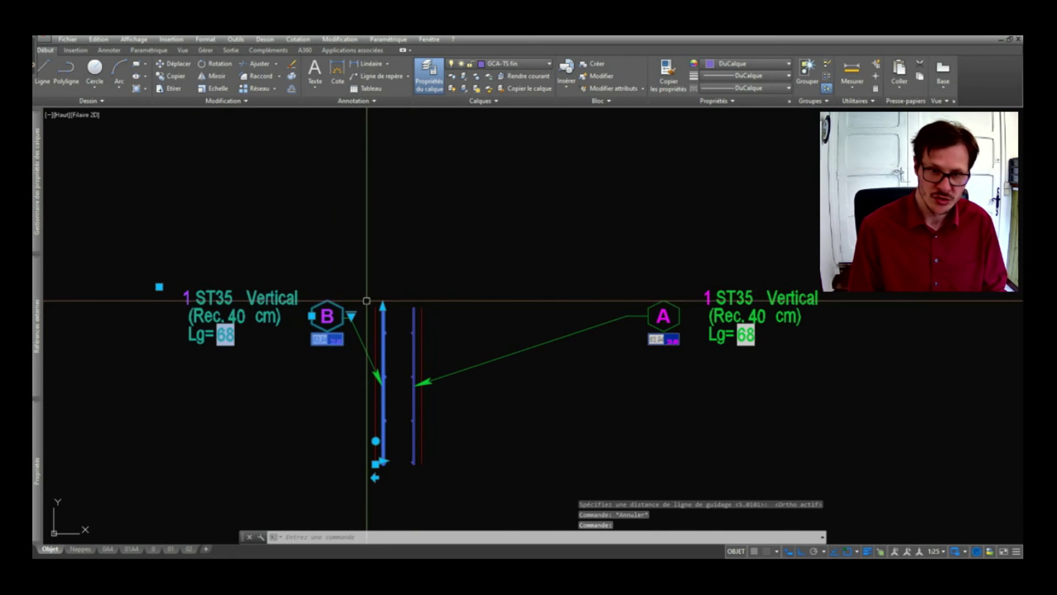
- Switch label B to the ST25C mesh and refresh the wall label fields
left_click(350, 315)
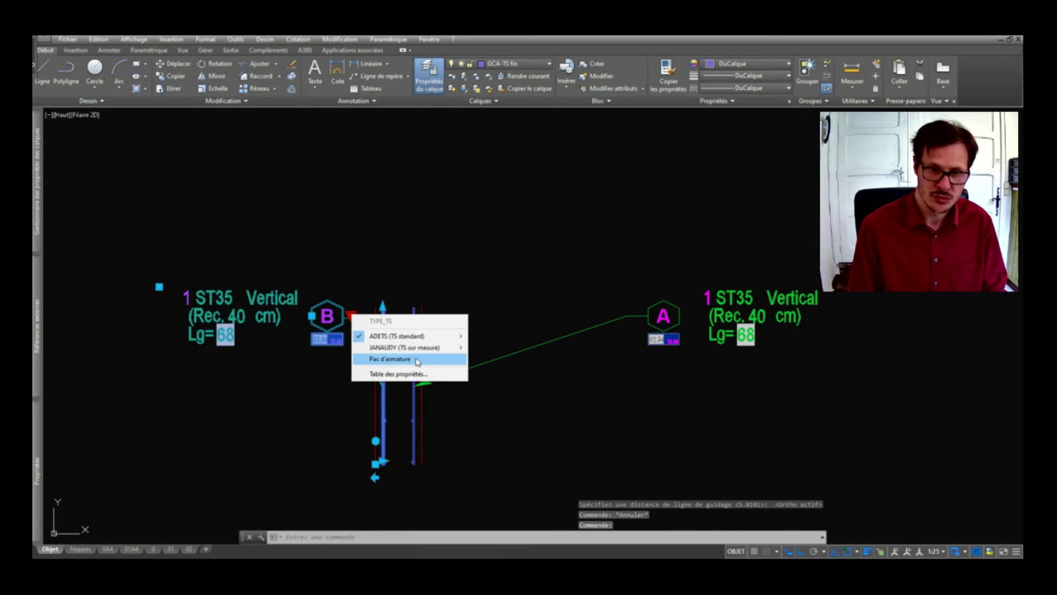
mouse_move(405, 336)
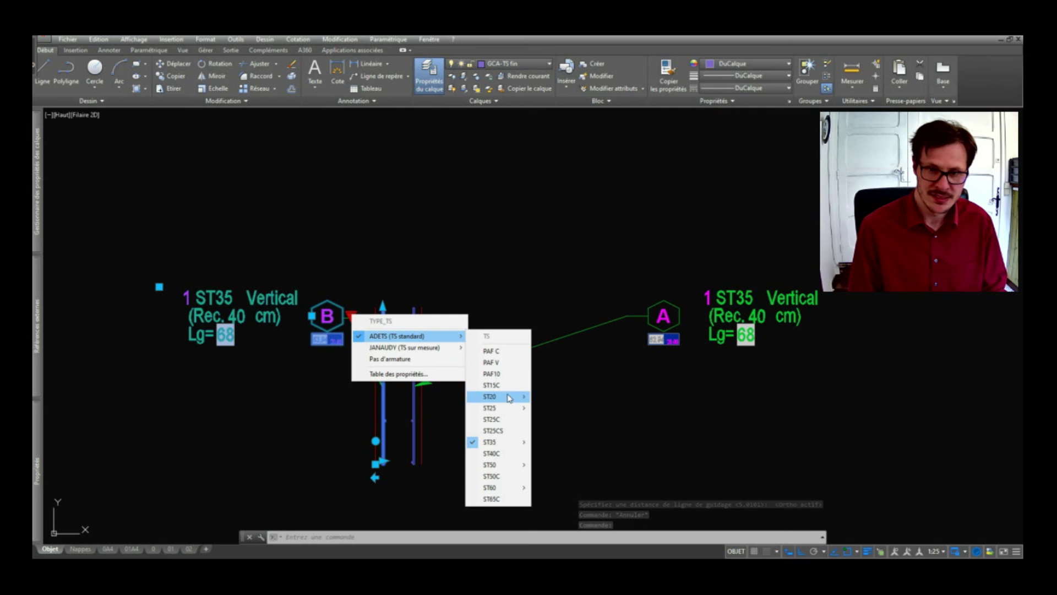
left_click(506, 420)
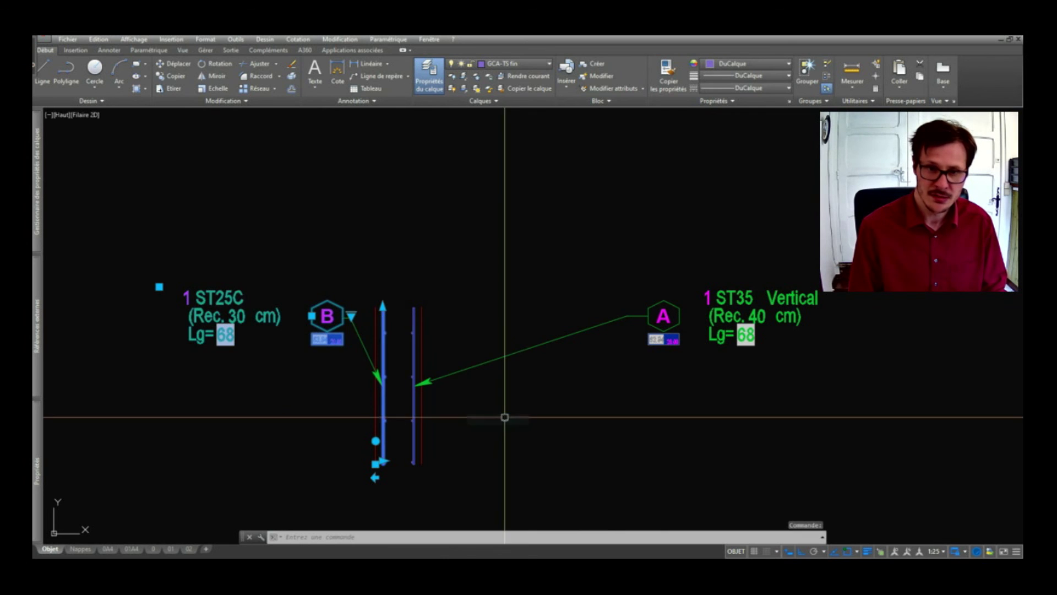
key("Escape")
key("Return")
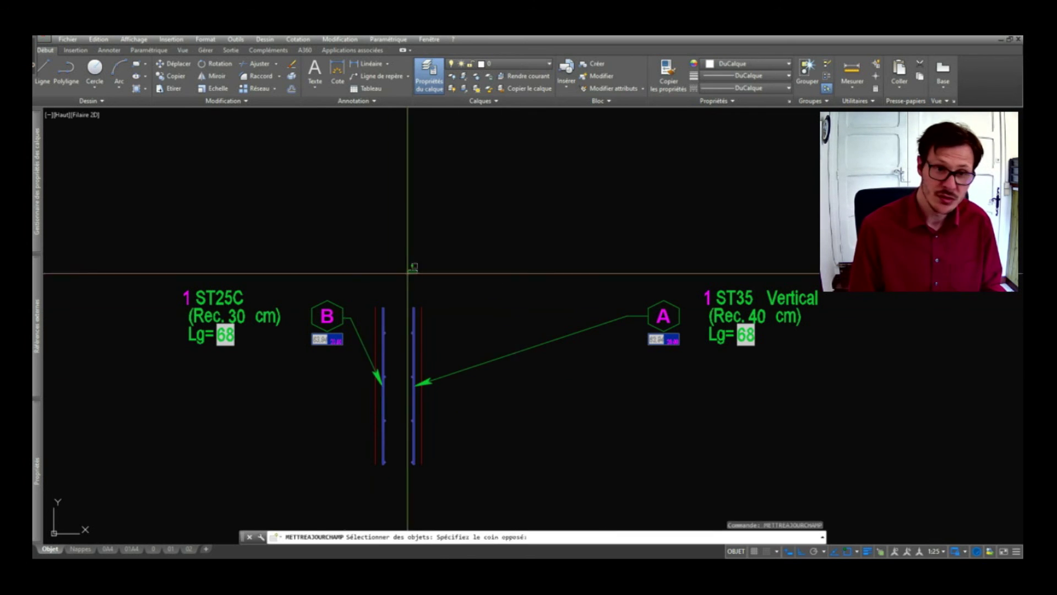
left_click(369, 223)
left_click(144, 406)
key("Return")
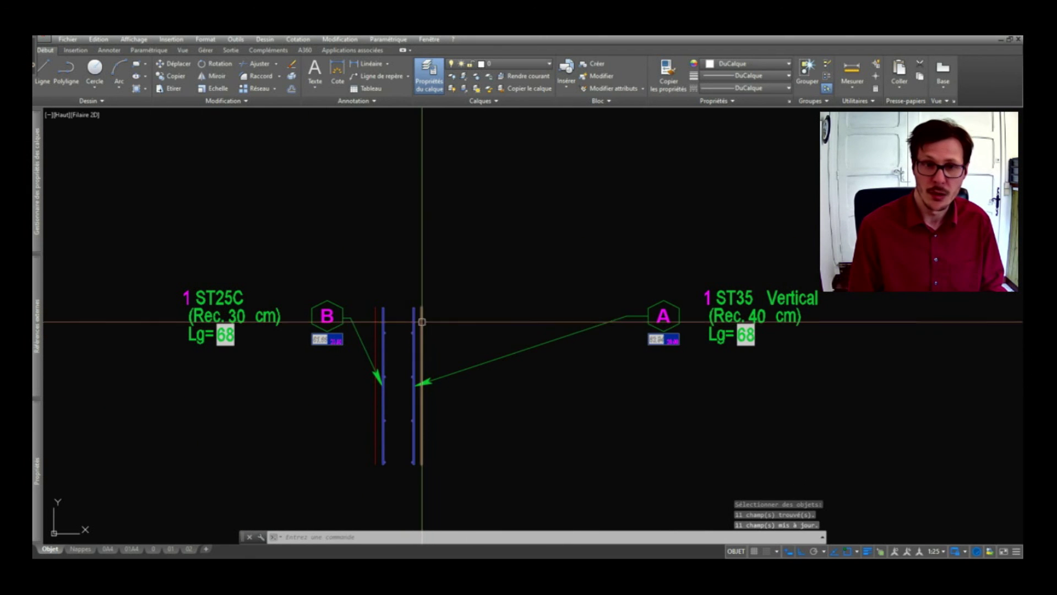
- Start a COT dimension, cancel it, and select the right-hand vertical line
type("cot")
key("Return")
key("Escape")
left_click(421, 413)
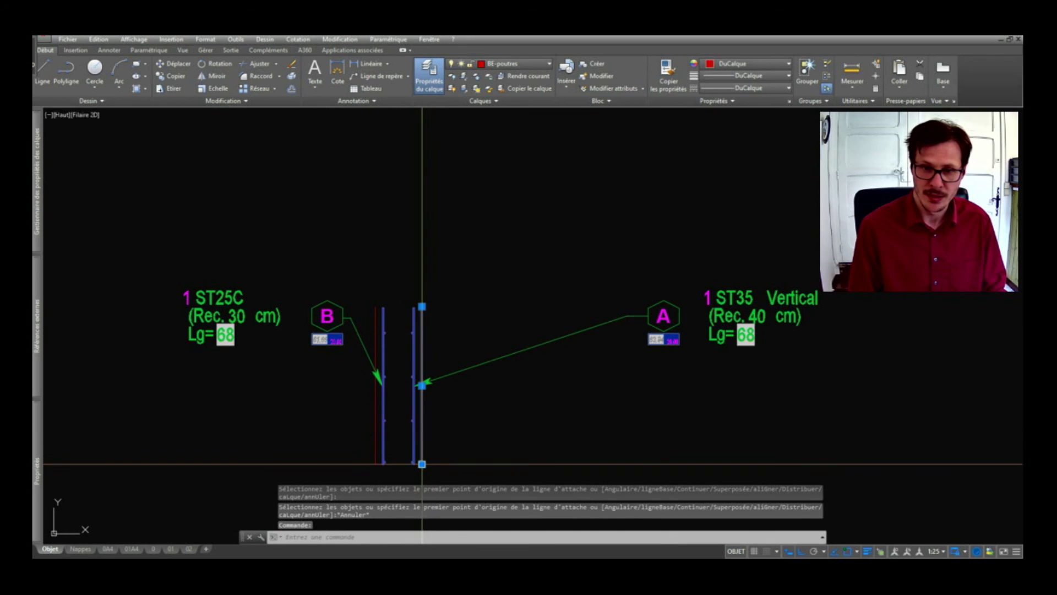
- Stretch the wall bar ends vertically upward with ET
key("Escape")
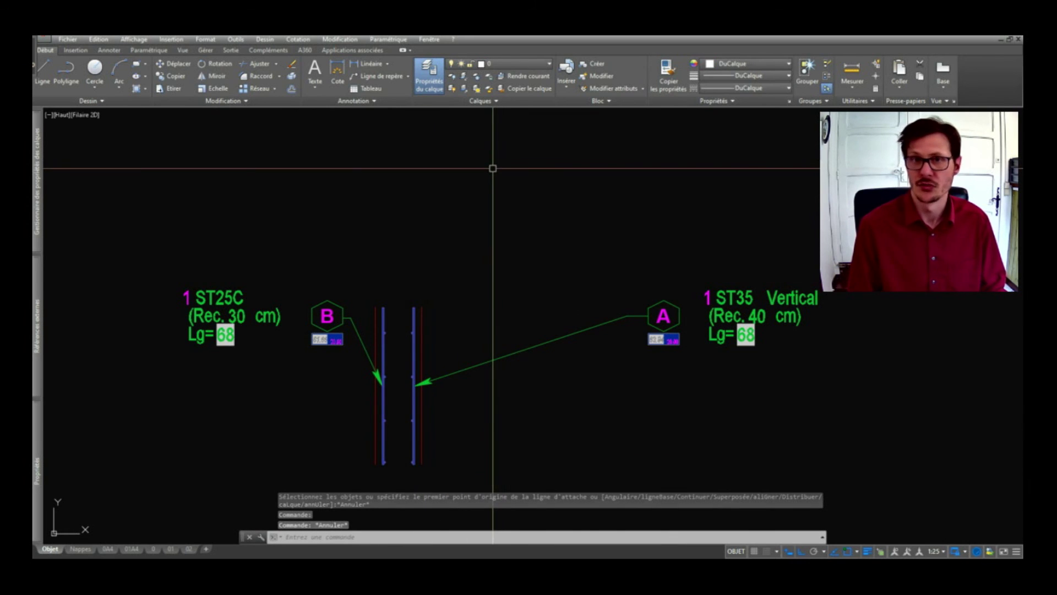
scroll(493, 169, "down", 2)
scroll(488, 175, "down", 2)
type("et")
key("space")
left_click(482, 152)
left_click(456, 178)
middle_click_drag(493, 158, 505, 329)
key("Return")
left_click(498, 307)
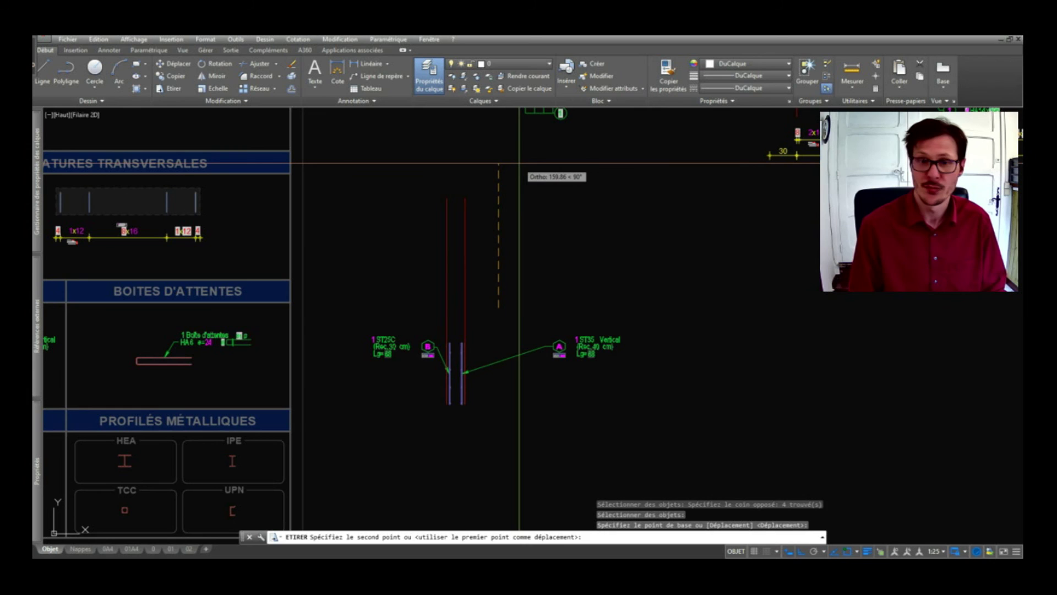
left_click(519, 163)
scroll(469, 345, "up", 2)
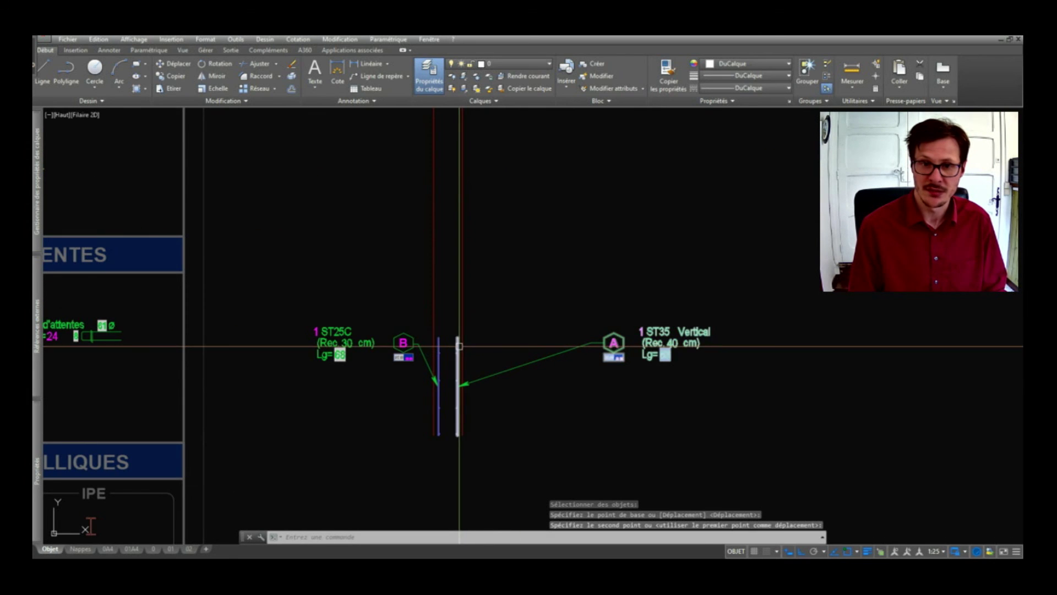
- Set both mesh bars' length to 200 and check their tops
left_click(458, 352)
left_click(439, 342)
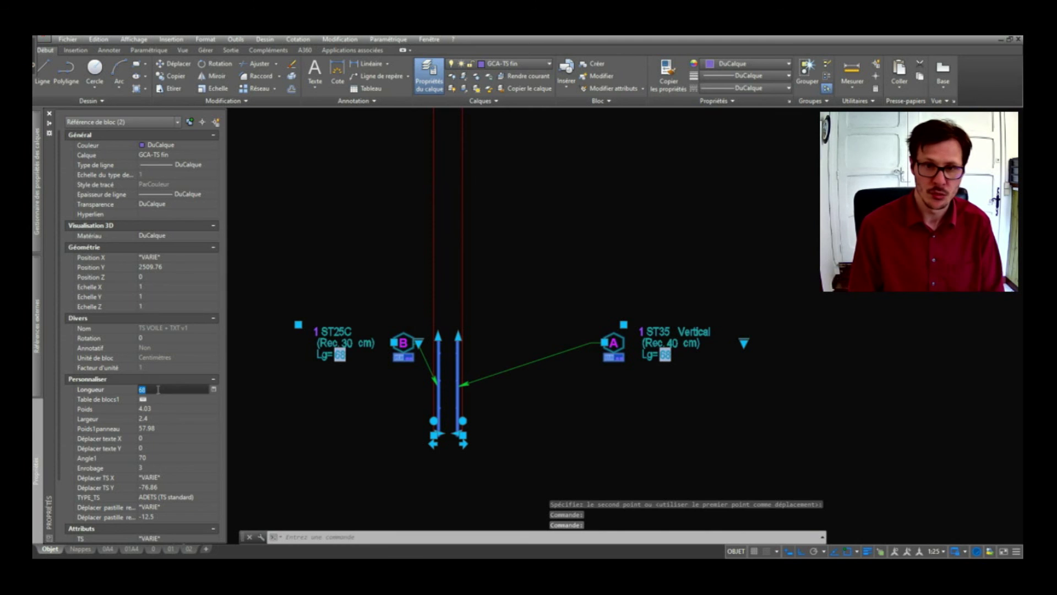
key("Return")
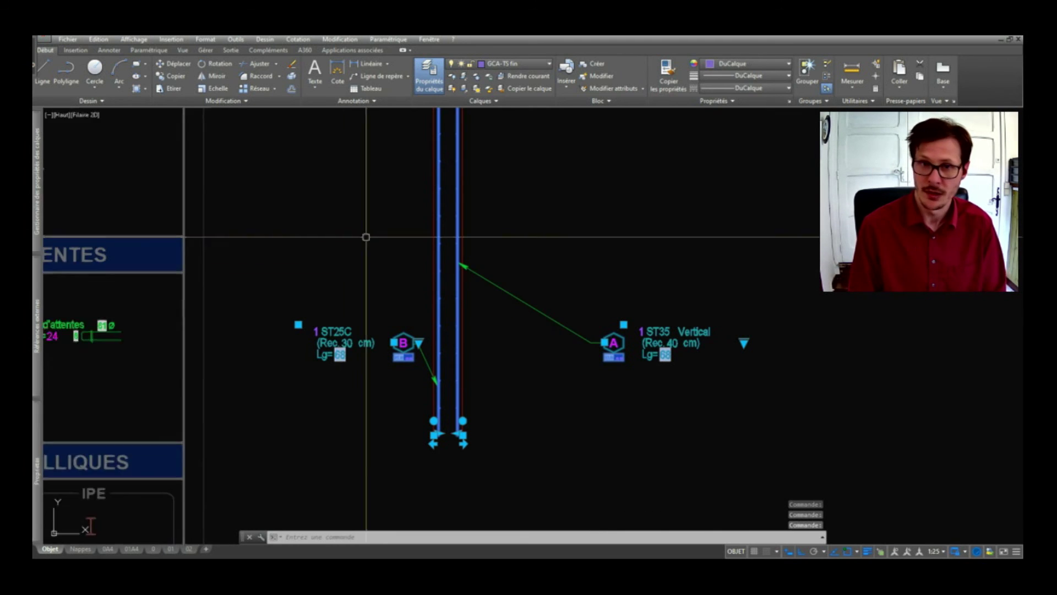
middle_click_drag(366, 235, 365, 332)
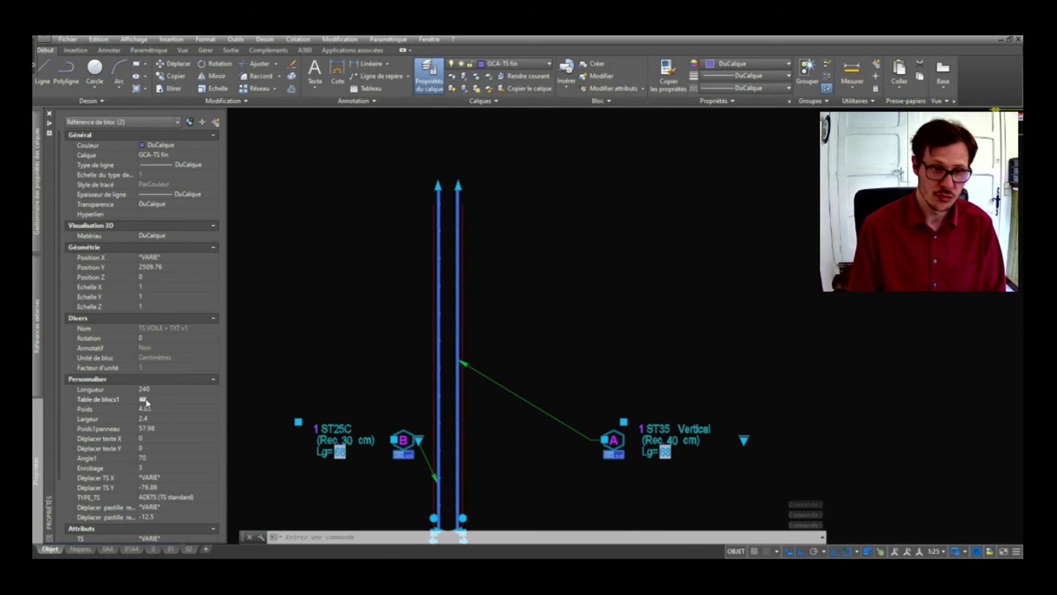
- Switch both wall mesh blocks to the ST25C row in the block properties table
left_click(145, 400)
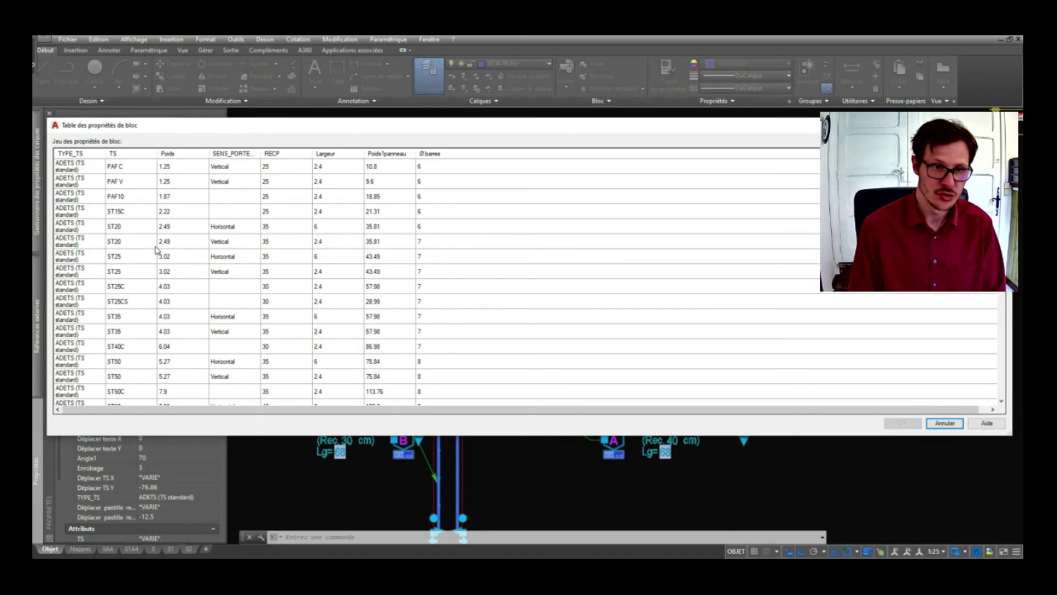
left_click(115, 286)
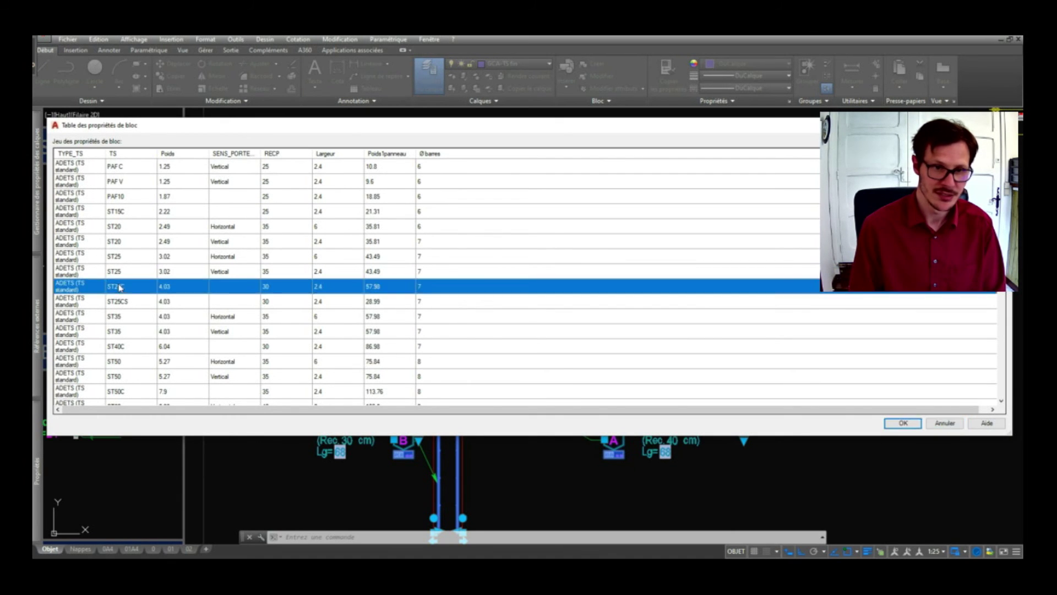
key("Return")
key("Escape")
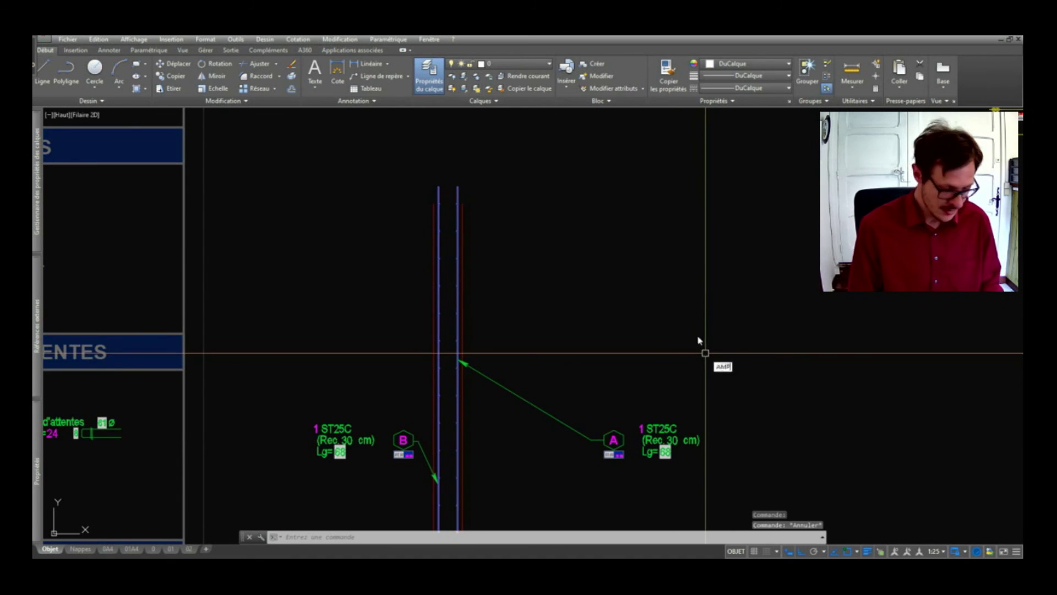
- Refresh the fields on wall labels A and B so Lg shows 240
left_click(774, 330)
left_click(632, 424)
left_click(701, 349)
left_click(488, 472)
key("Return")
left_click(779, 338)
key("Escape")
- Pan and zoom to check labels A and B read ST25C (Rec. 30 cm, Lg=240)
scroll(292, 476, "up", 5)
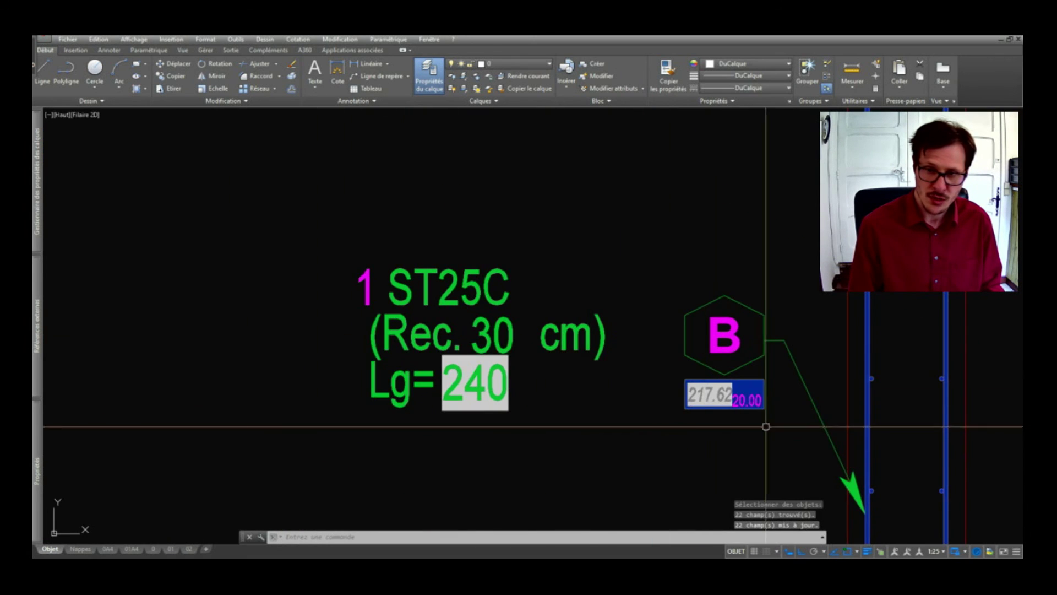
middle_click_drag(766, 426, 153, 428)
scroll(268, 353, "down", 2)
scroll(632, 436, "down", 2)
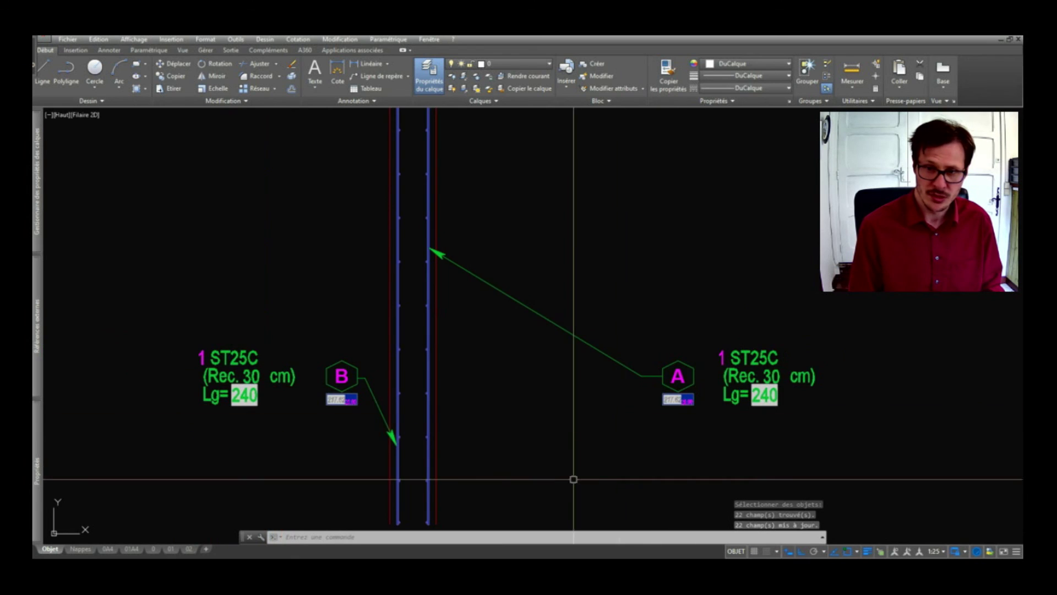
scroll(576, 462, "down", 4)
scroll(630, 431, "down", 2)
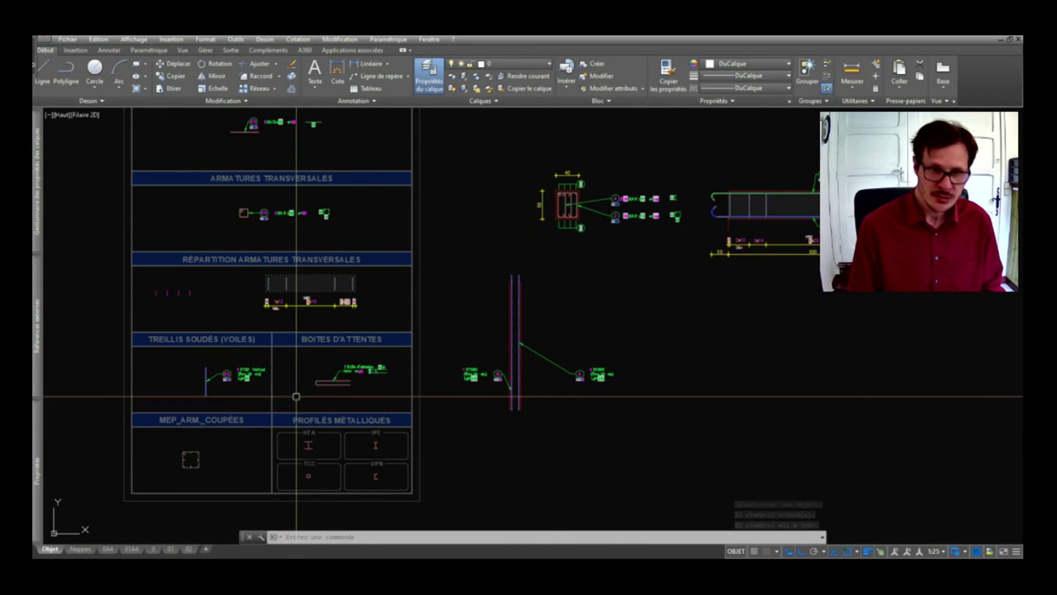
scroll(377, 372, "up", 2)
scroll(379, 374, "down", 2)
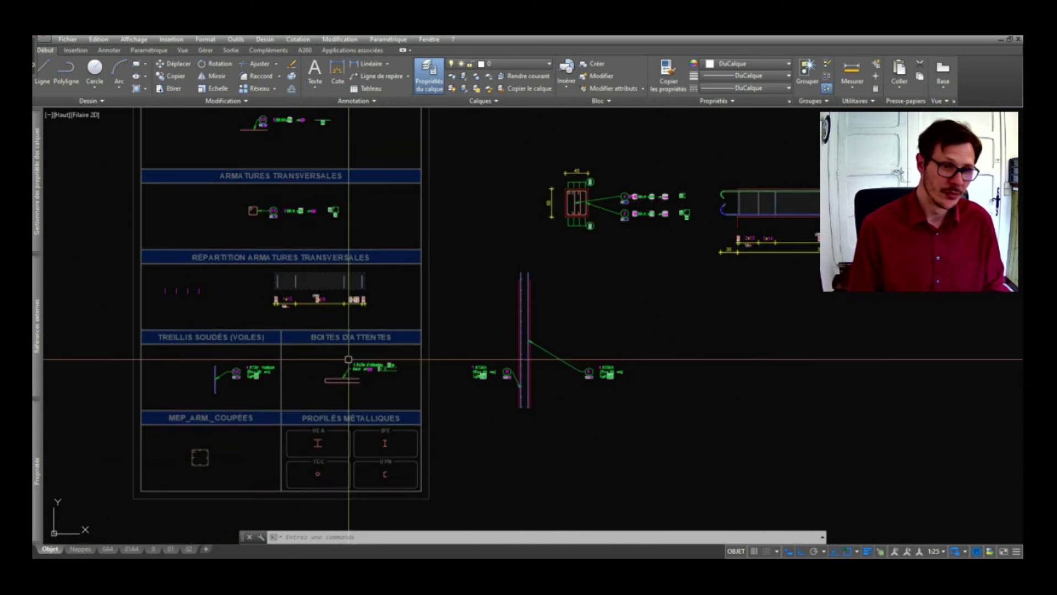
scroll(171, 457, "up", 8)
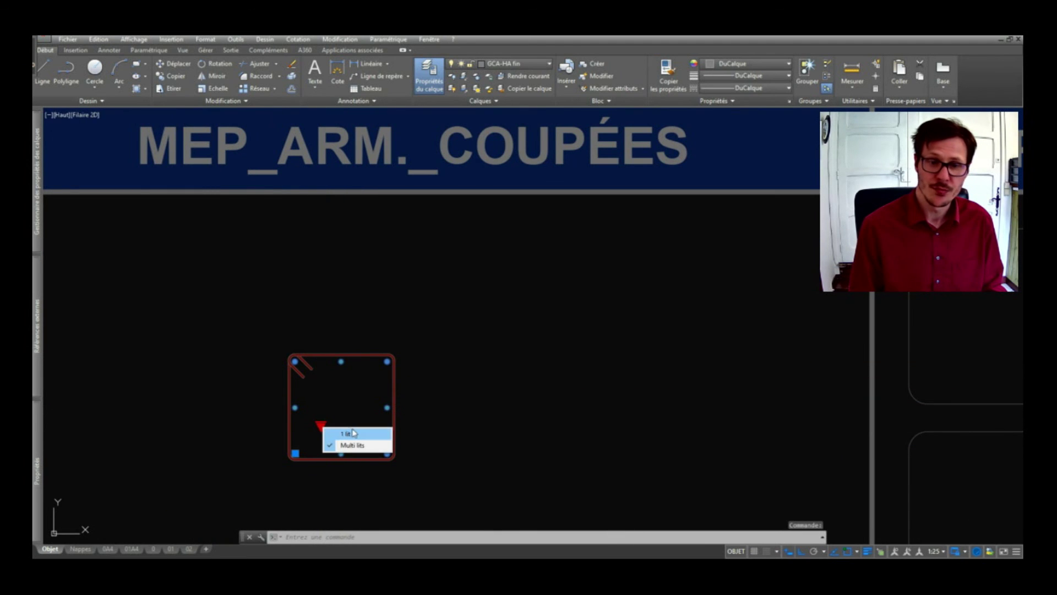
- Set the MEP_ARM._COUPÉES column section to Lits hauts, bas, intermédiaires with 6.00 and 3.00 bars
left_click(353, 433)
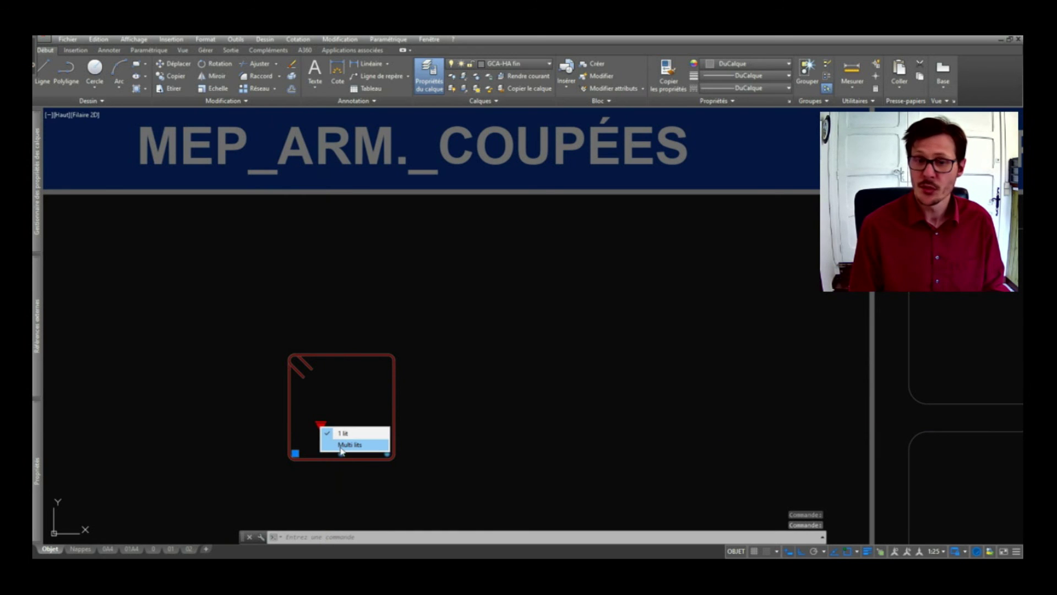
key("Escape")
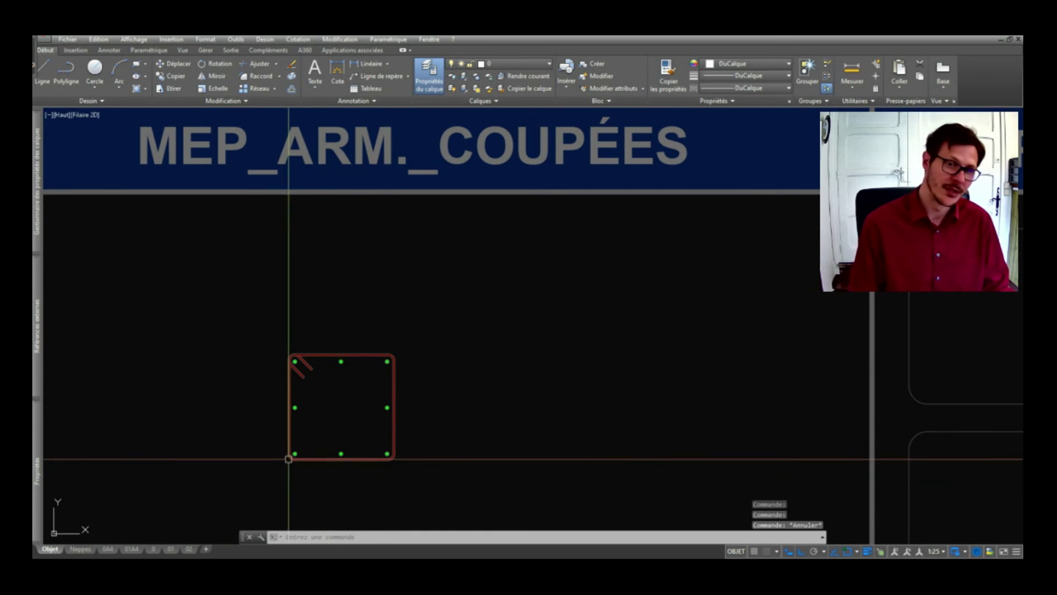
type("de")
key("Return")
left_click(342, 356)
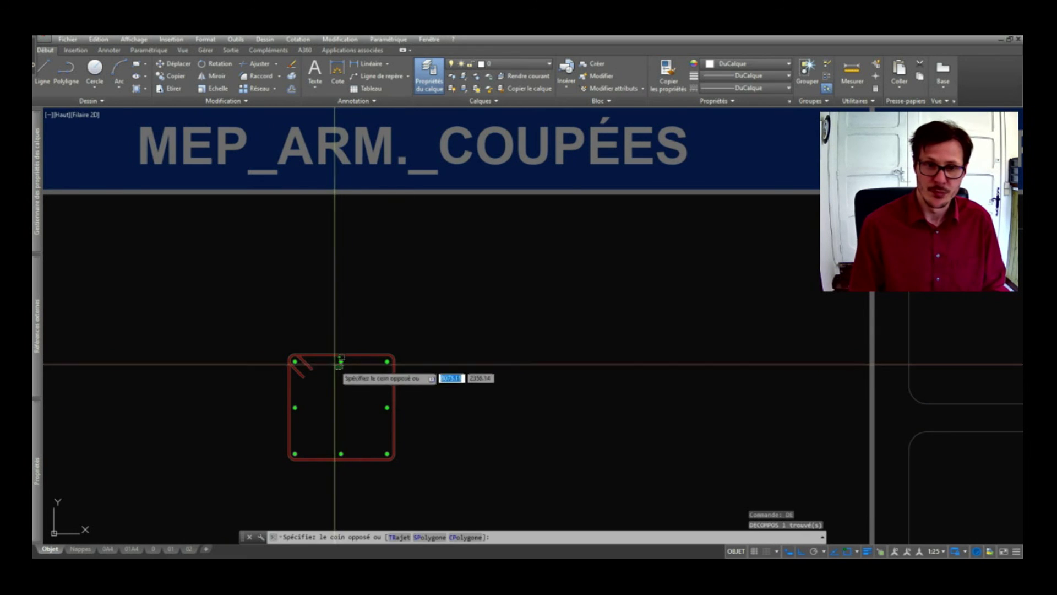
left_click(333, 361)
left_click(315, 399)
mouse_move(373, 422)
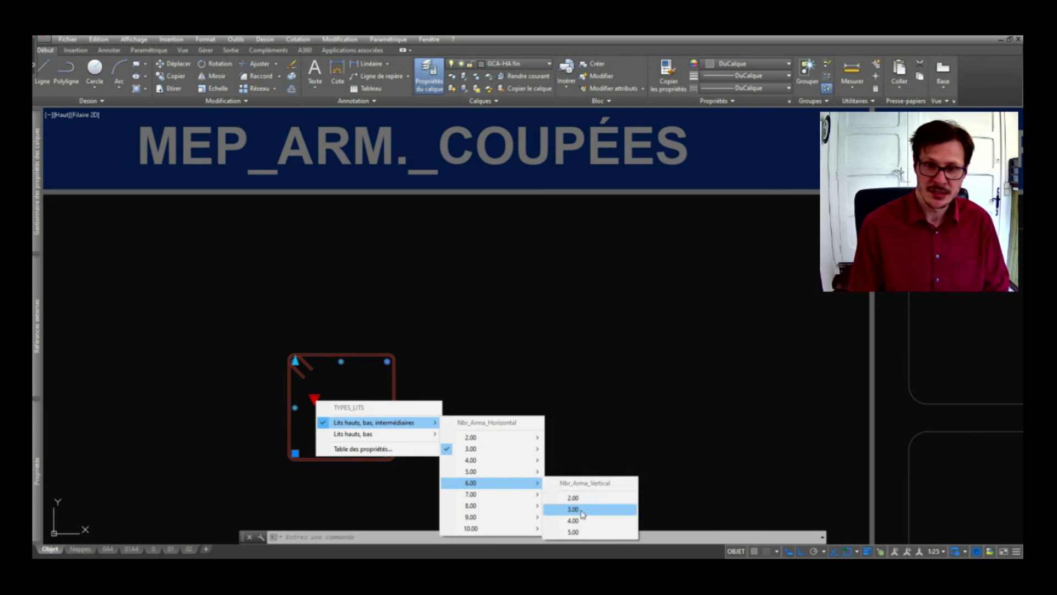
left_click(576, 531)
key("Escape")
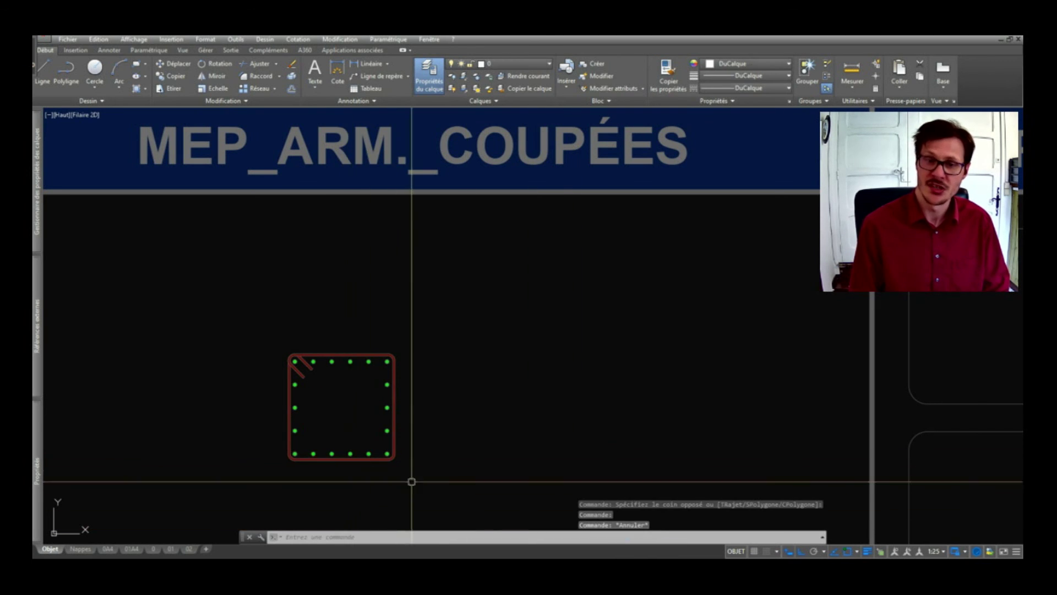
scroll(446, 449, "down", 5)
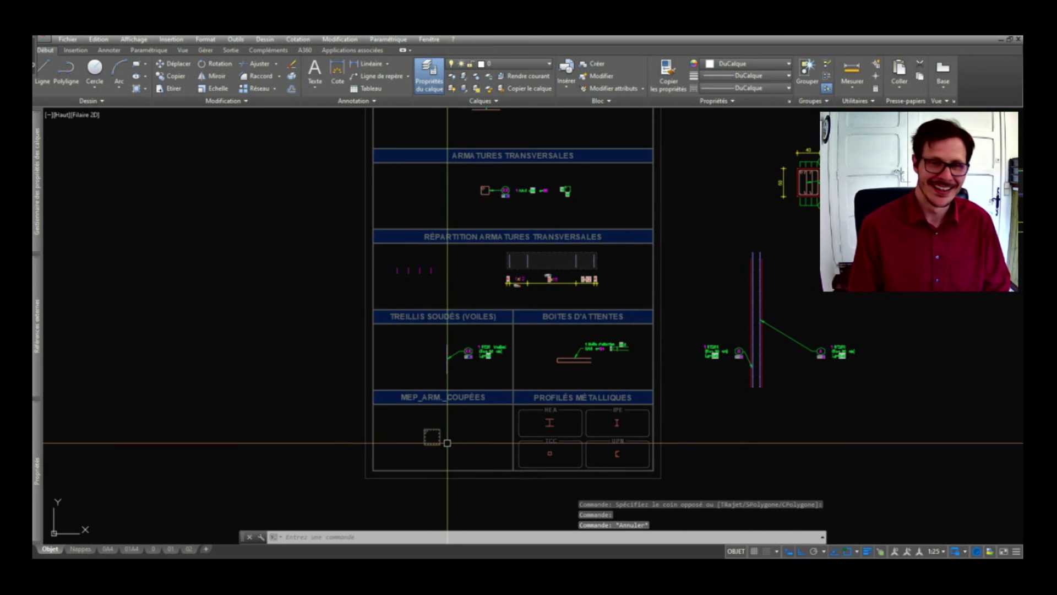